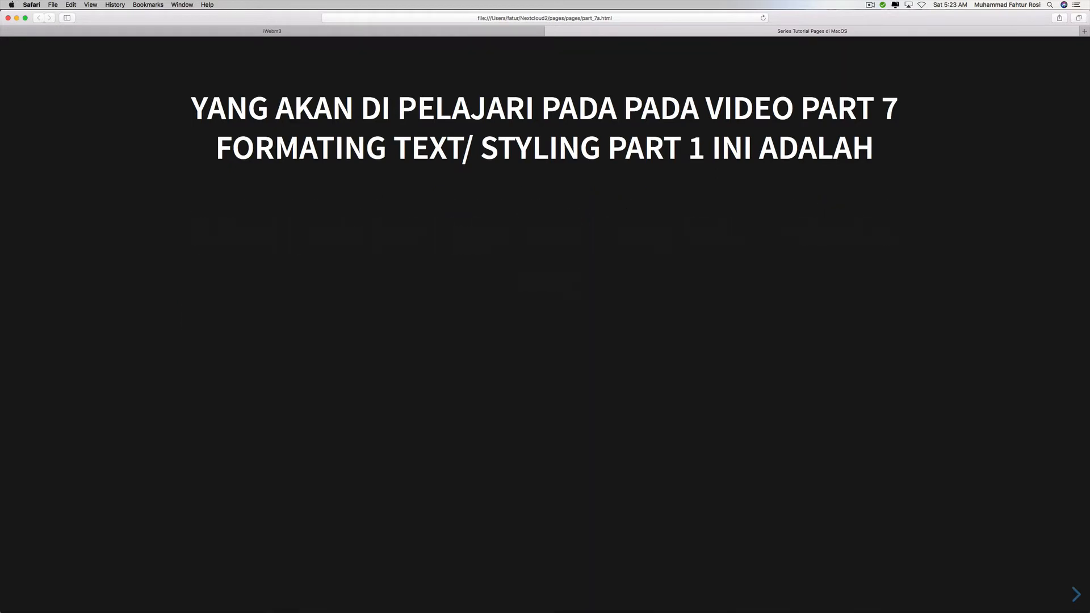
# - Switch to Pages and create a new blank document
pyautogui.press('Right')
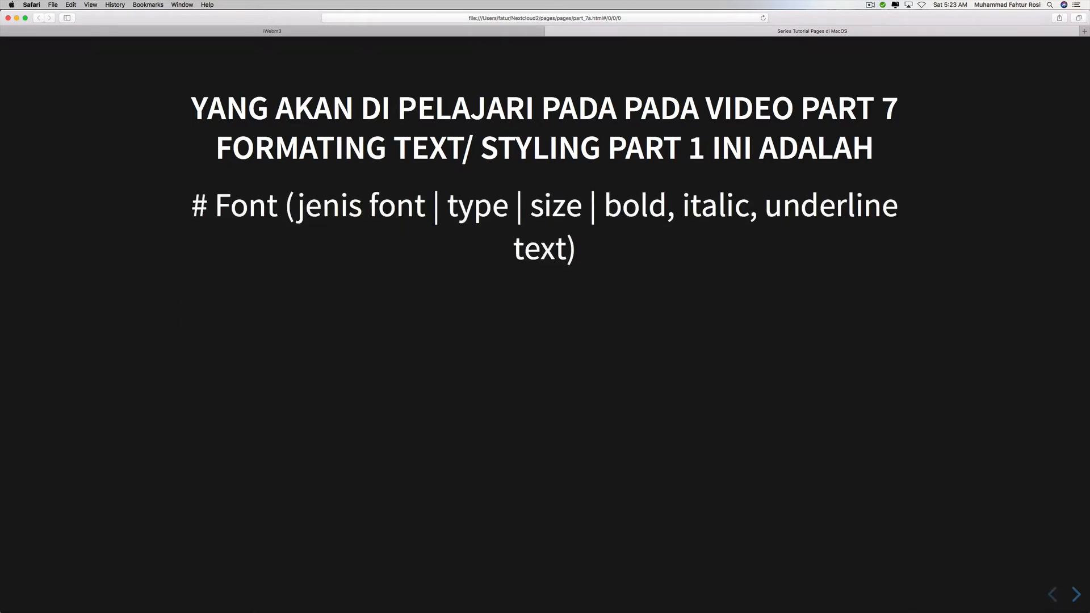
pyautogui.press('super+Tab')
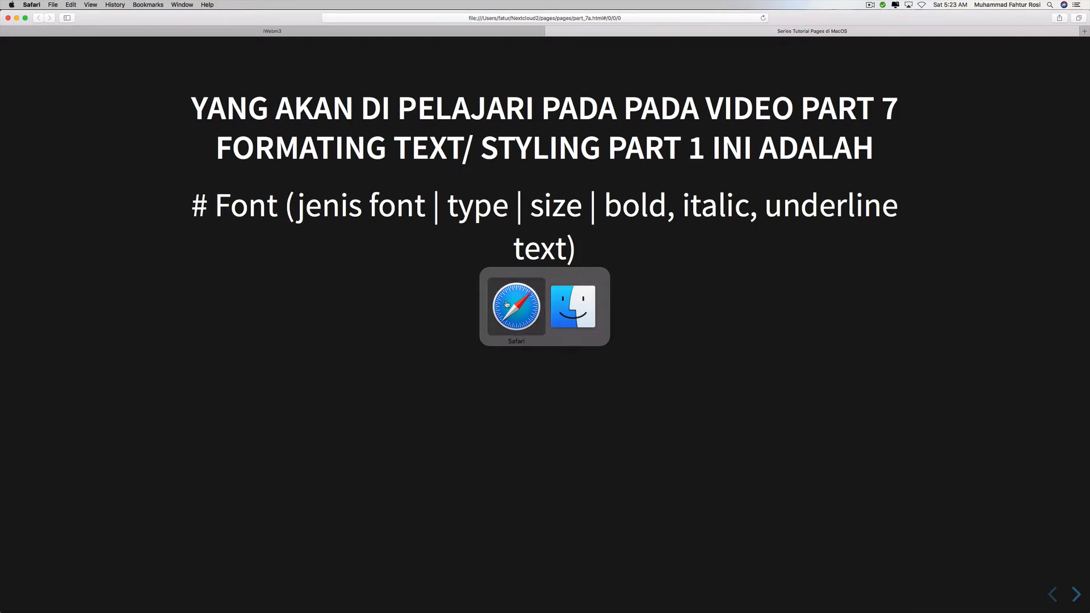
pyautogui.moveTo(934, 611)
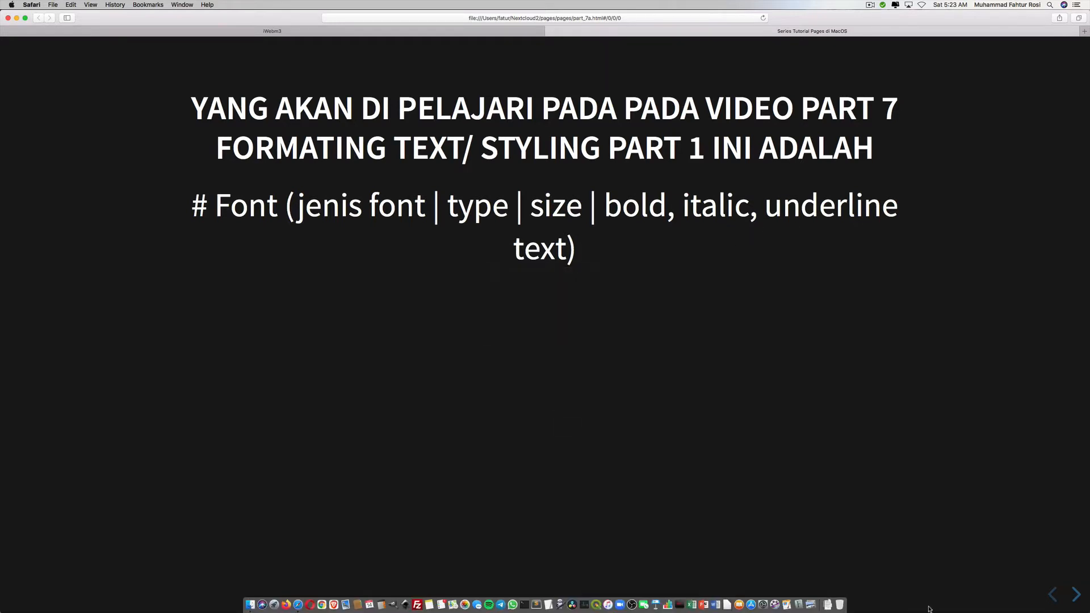
pyautogui.click(786, 600)
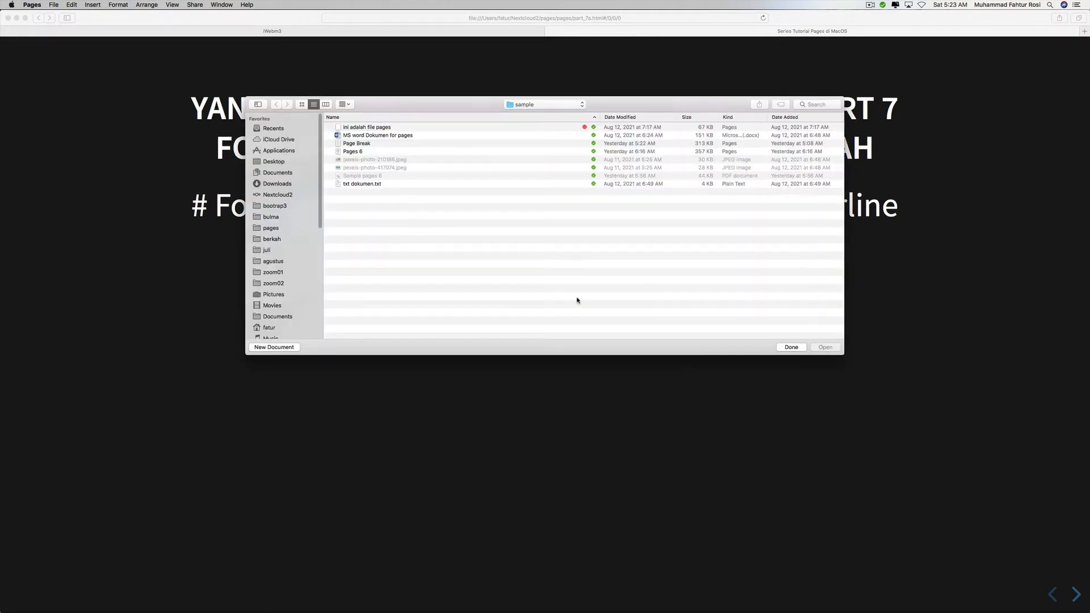
pyautogui.click(273, 347)
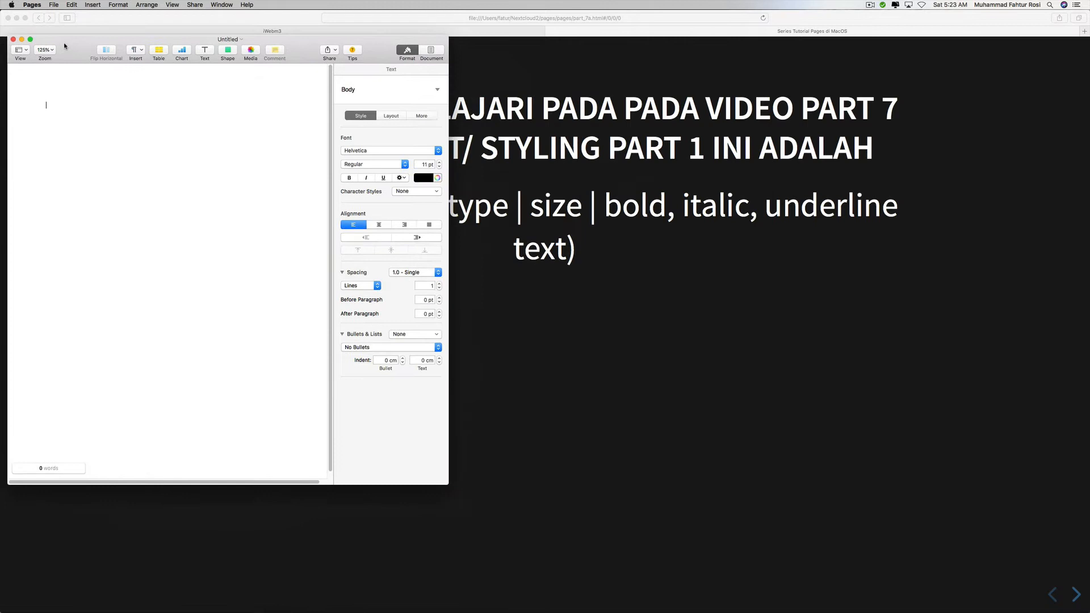
# - Enlarge the document window to fill the screen and set the zoom to Fit Width
pyautogui.moveTo(64, 46); pyautogui.dragTo(56, 22)
pyautogui.moveTo(437, 455); pyautogui.dragTo(1087, 611)
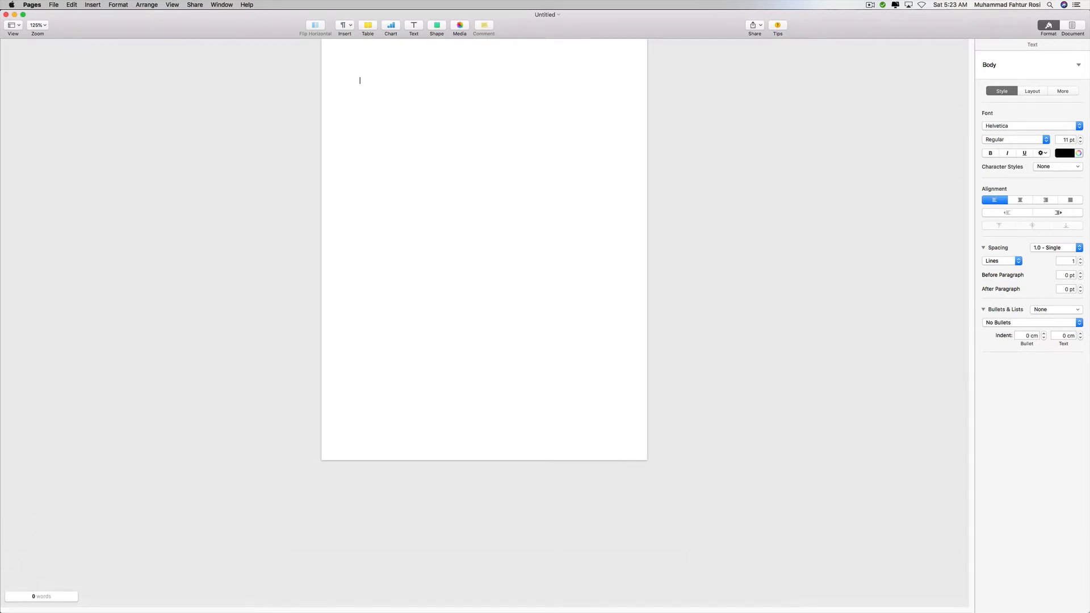
pyautogui.click(433, 183)
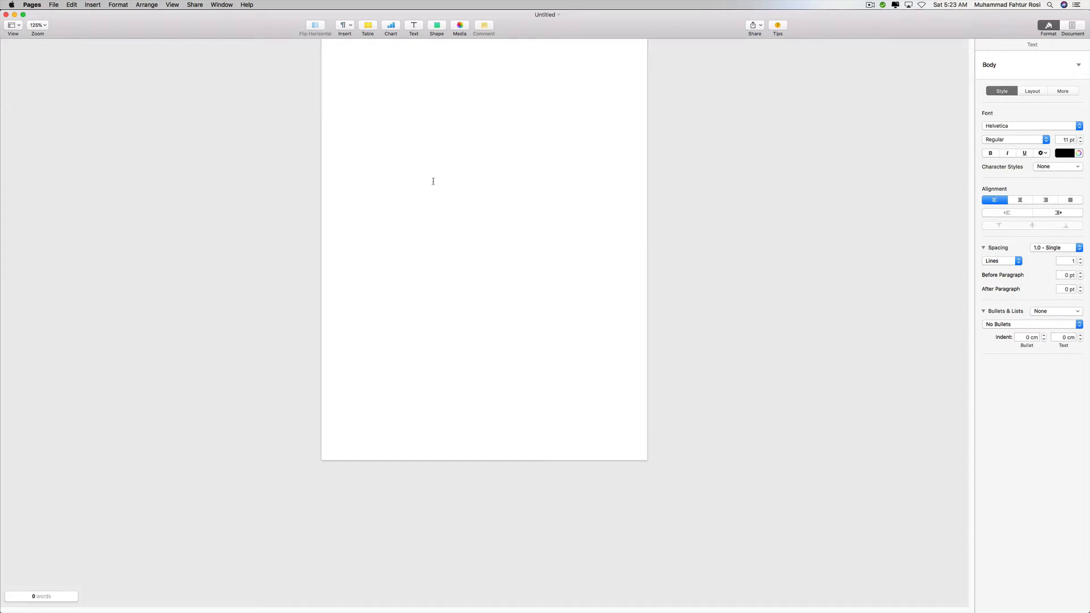
pyautogui.click(38, 25)
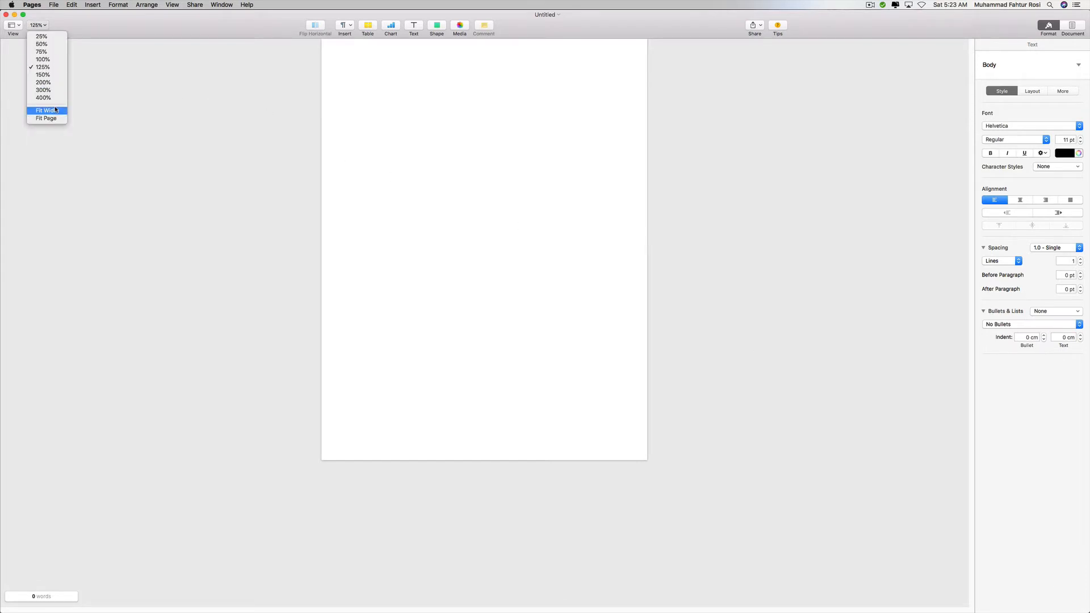
pyautogui.click(56, 109)
# - Switch to Terminal and run "lorem -n 100" to generate 100 words of placeholder text
pyautogui.press('super+Tab')
pyautogui.press('super+Tab')
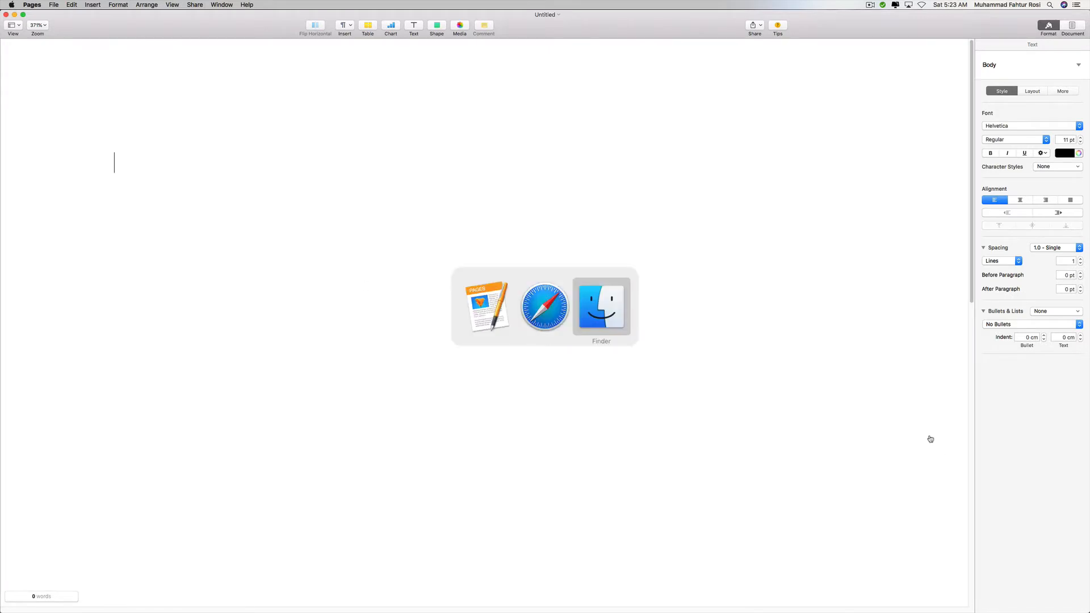
pyautogui.press('super+shift+Tab')
pyautogui.moveTo(613, 604)
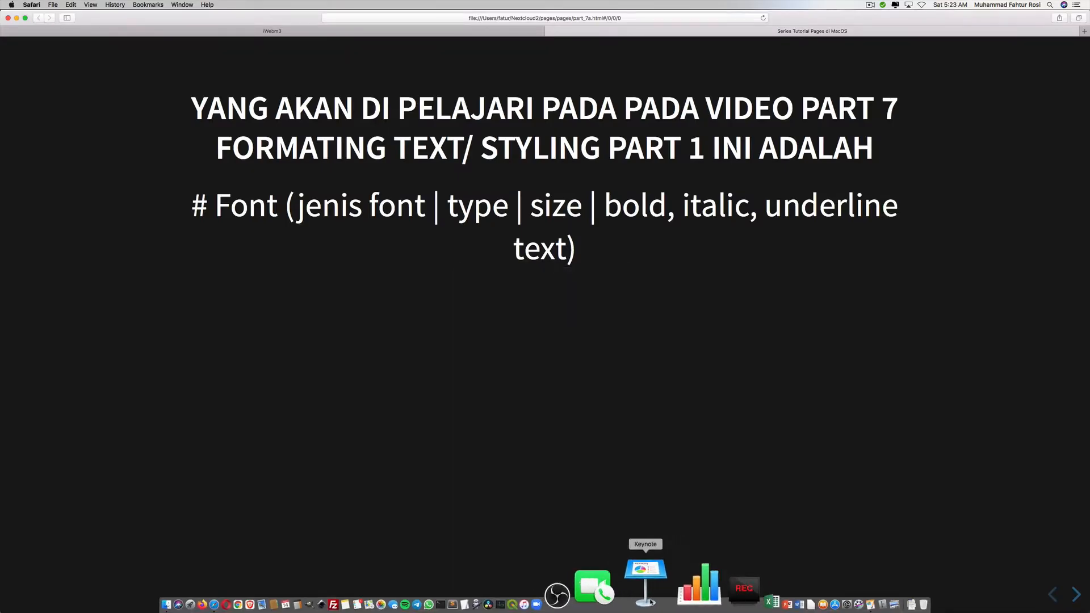
pyautogui.click(529, 563)
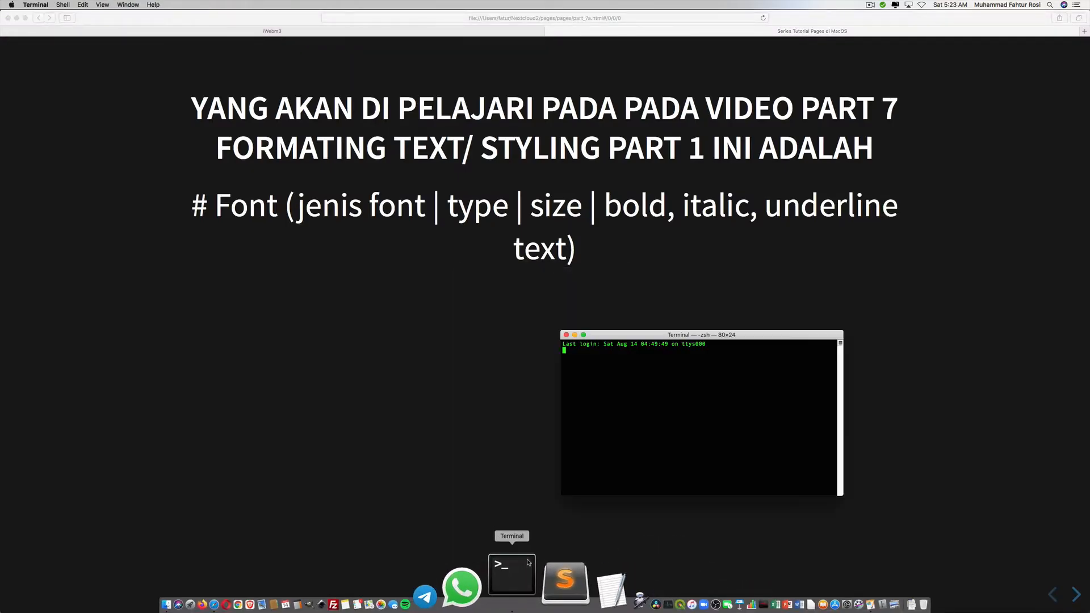
pyautogui.write('lorem -n 100')
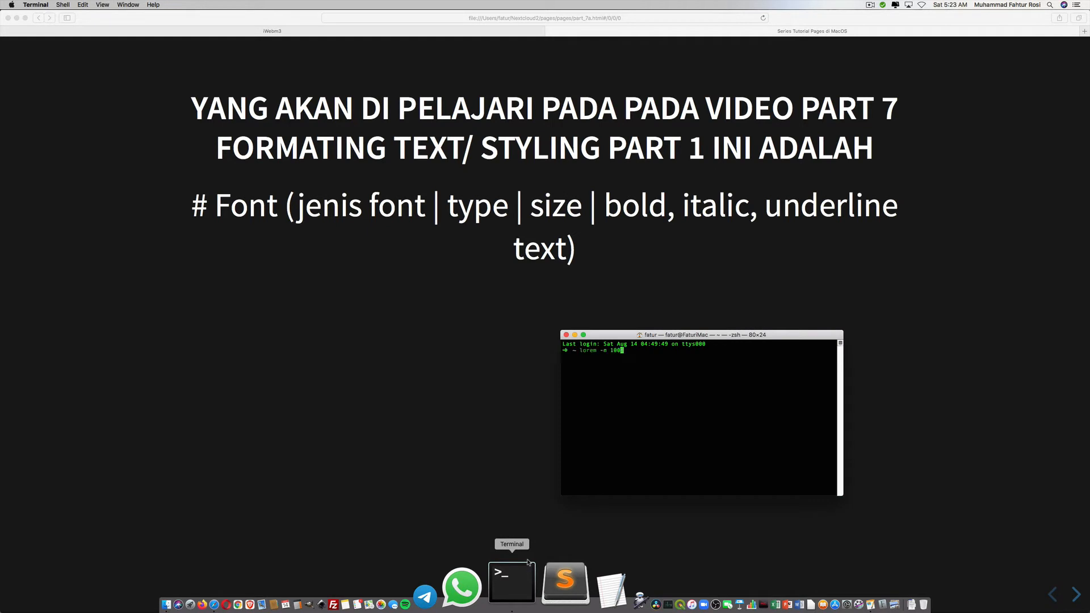
pyautogui.write('0')
pyautogui.press('Left')
pyautogui.press('Left')
pyautogui.press('Left')
pyautogui.press('Left')
pyautogui.write('100')
pyautogui.press('Return')
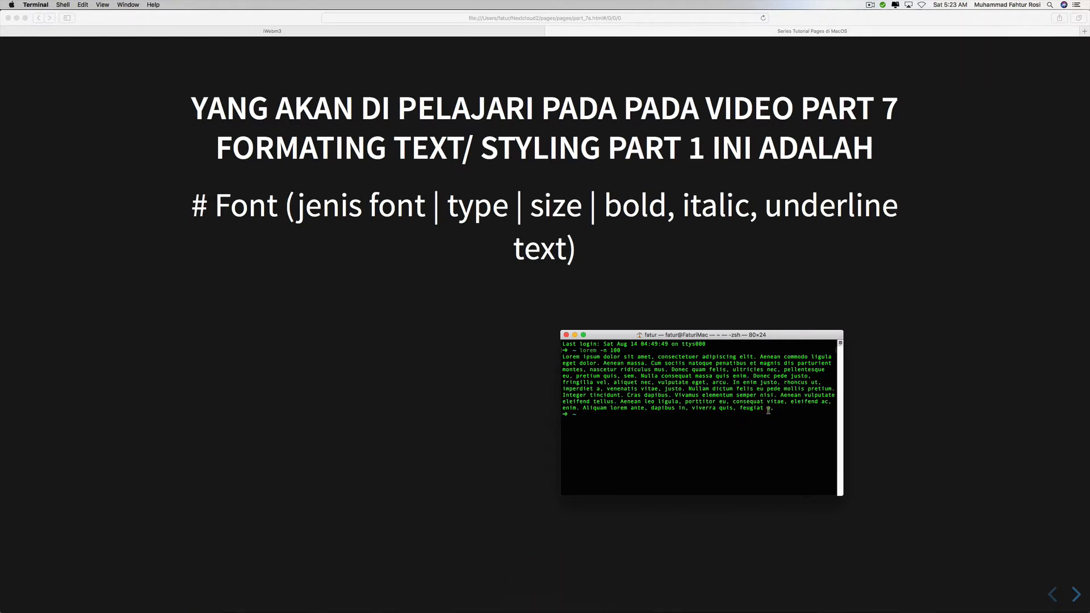
# - Copy the generated lorem text and paste it into the blank Pages document with matching style
pyautogui.moveTo(774, 408); pyautogui.dragTo(519, 359)
pyautogui.press('super+c')
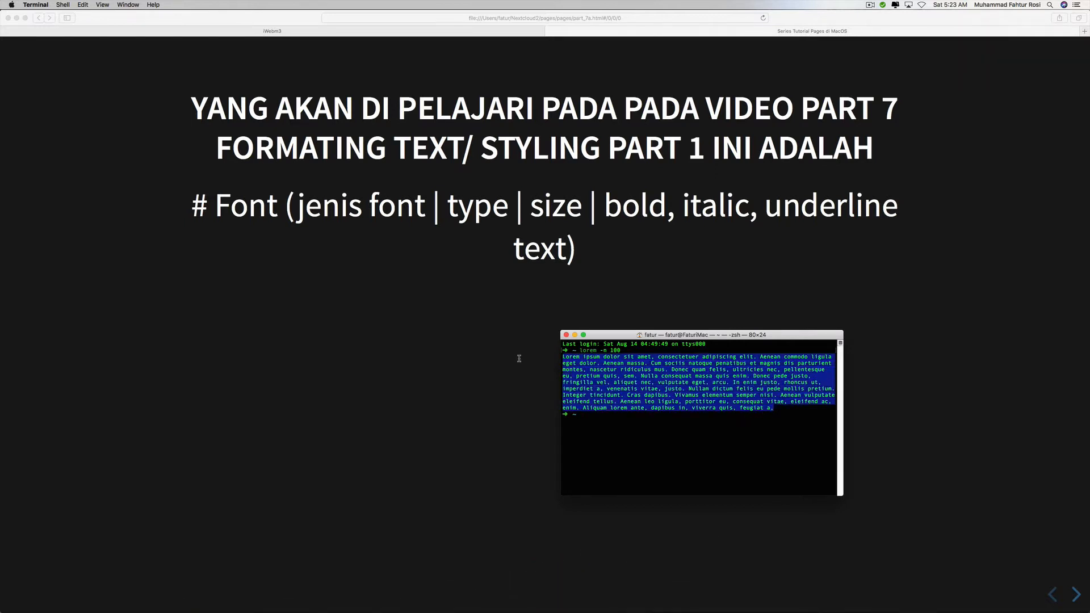
pyautogui.press('super+Tab')
pyautogui.press('Tab')
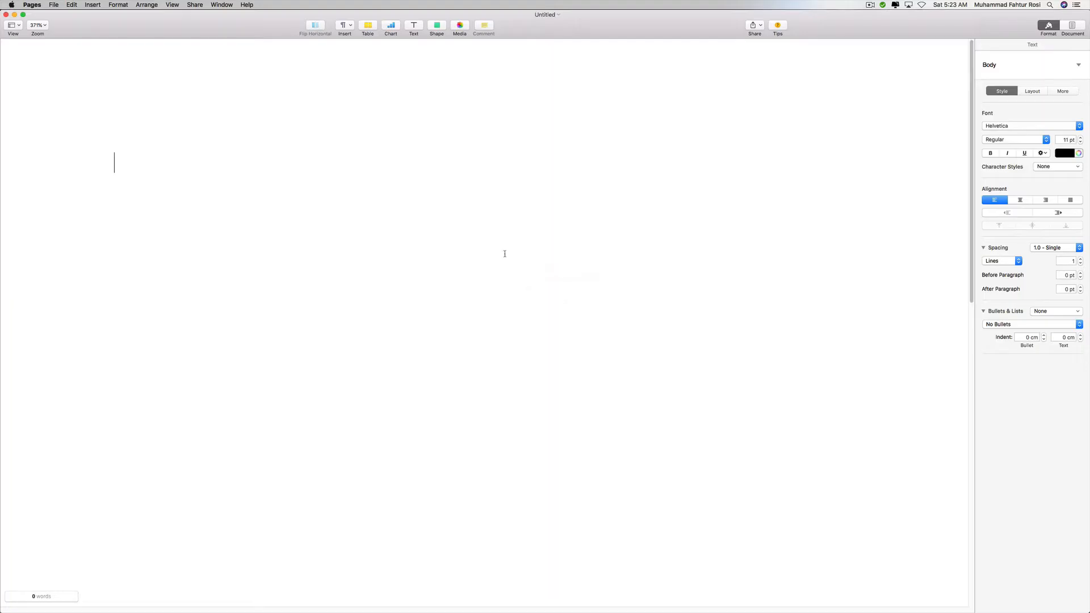
pyautogui.click(72, 5)
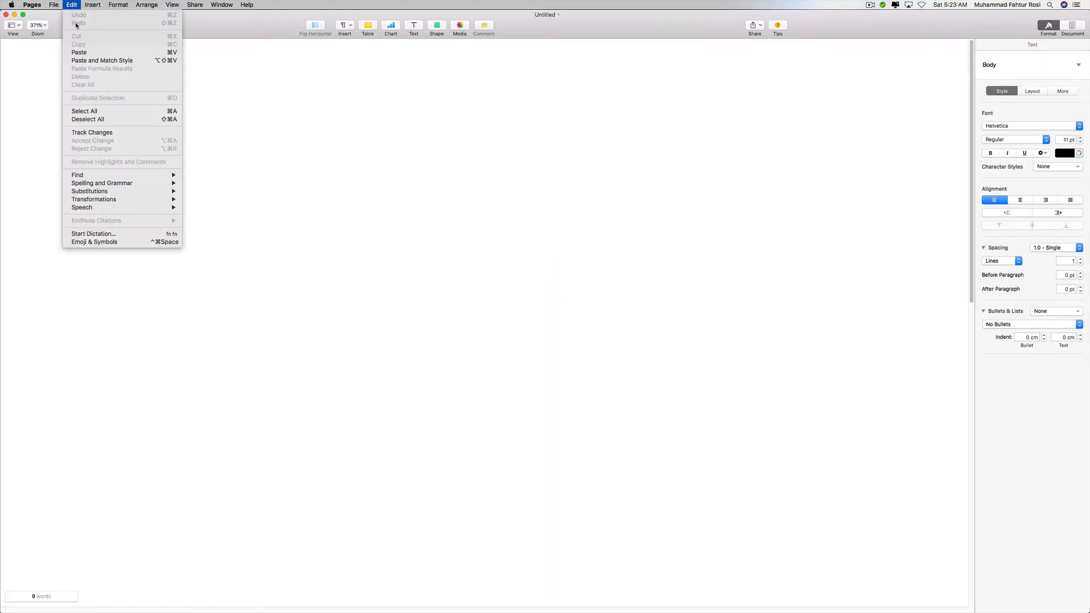
pyautogui.click(107, 60)
# - Set the font size of the whole text to 12 pt
pyautogui.press('super+a')
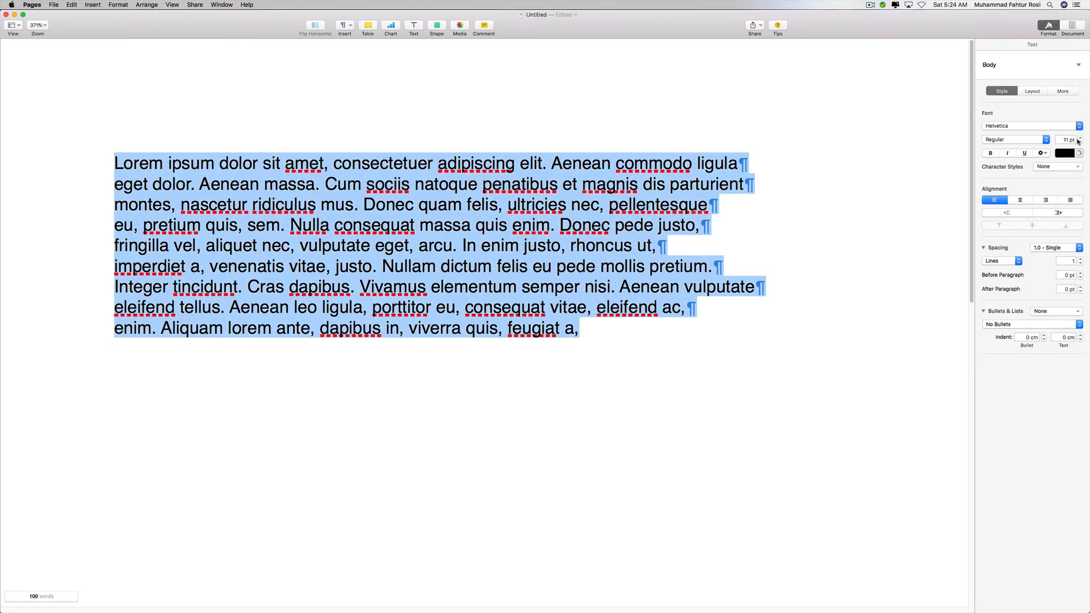
pyautogui.click(1080, 137)
pyautogui.click(1080, 137)
pyautogui.click(1080, 138)
pyautogui.click(1081, 142)
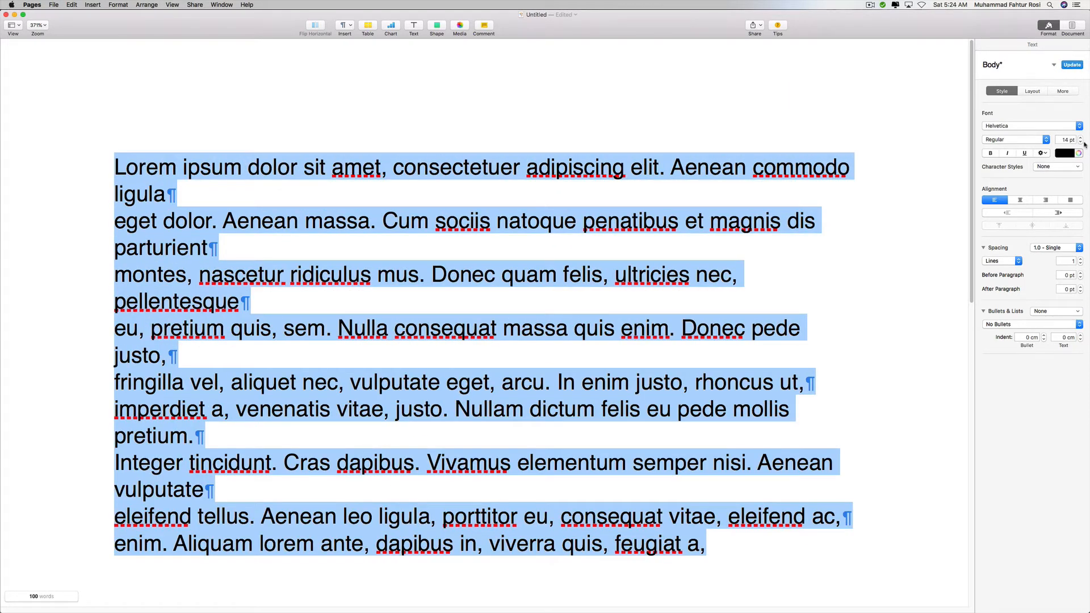
pyautogui.click(1080, 142)
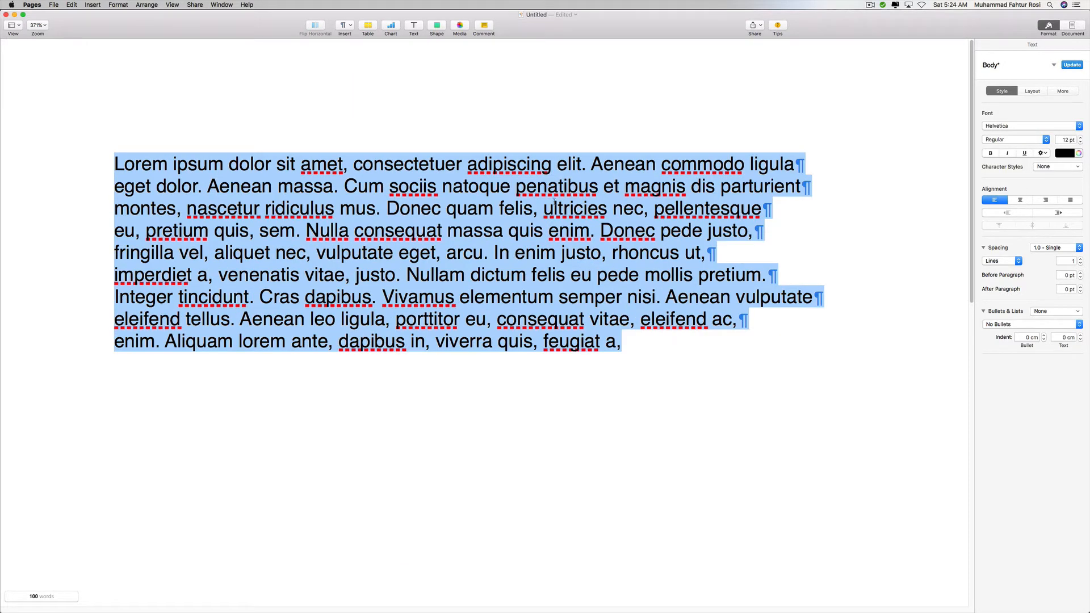
pyautogui.click(405, 230)
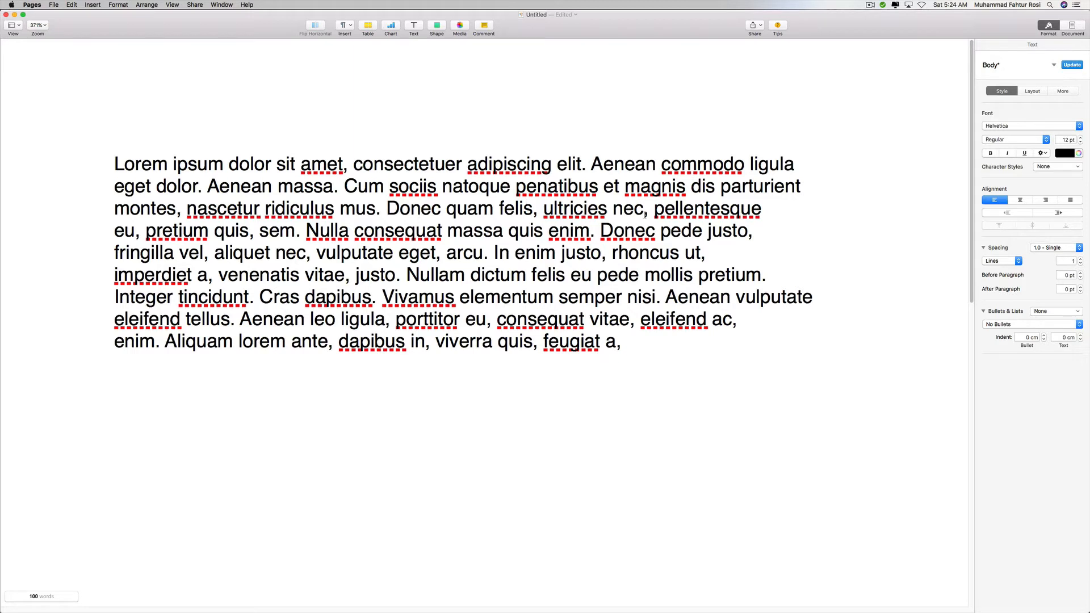
pyautogui.click(654, 208)
pyautogui.press('Return')
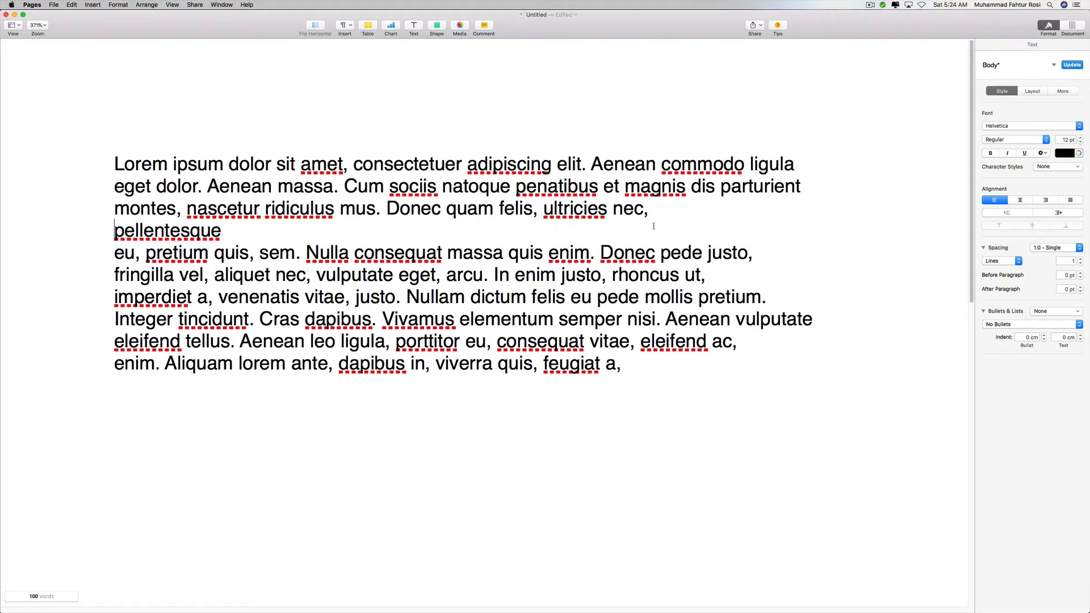
pyautogui.press('BackSpace')
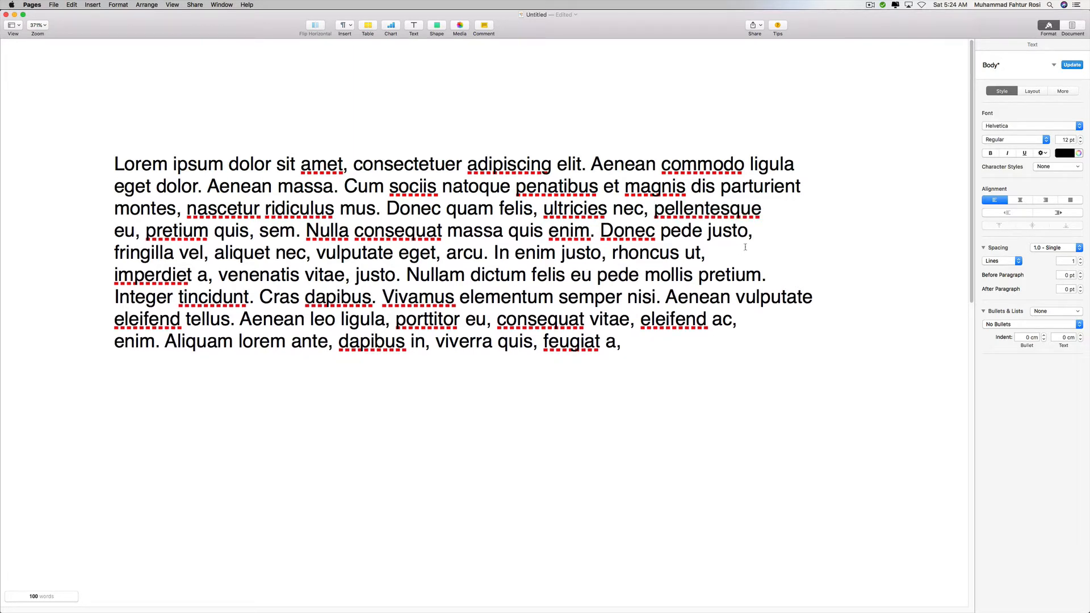
# - Split the text into four paragraphs by inserting blank lines after the second, fourth and sixth text lines
pyautogui.click(780, 219)
pyautogui.press('Return')
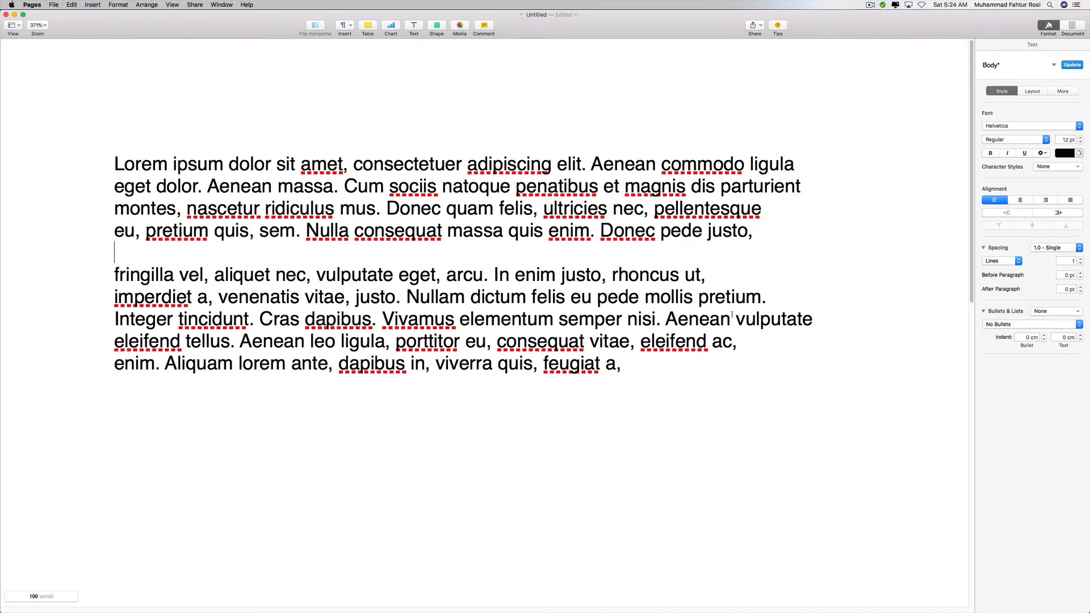
pyautogui.click(776, 297)
pyautogui.press('Return')
pyautogui.click(803, 187)
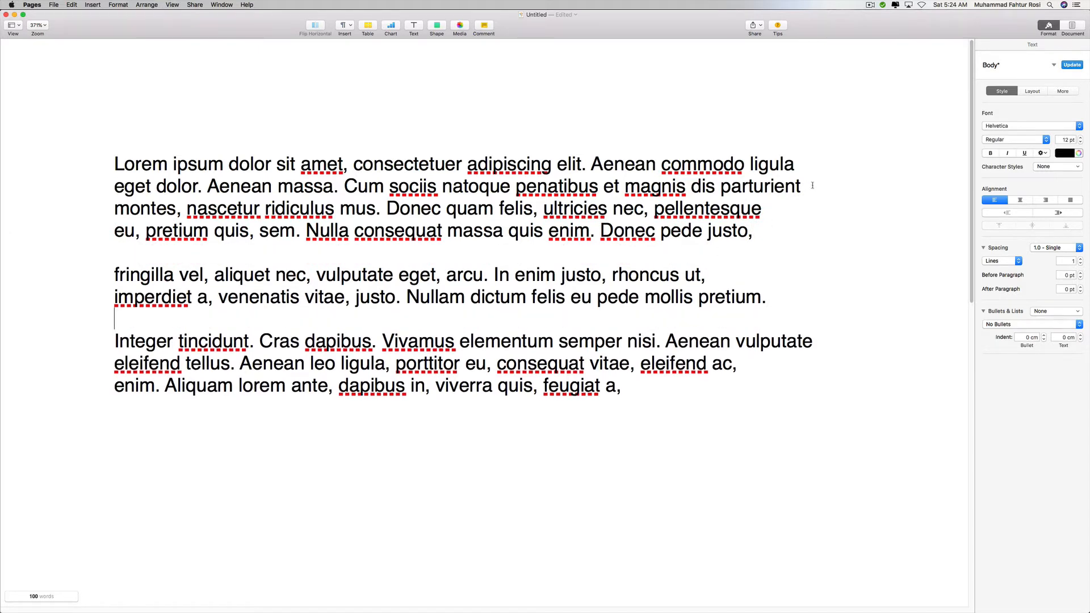
pyautogui.press('Return')
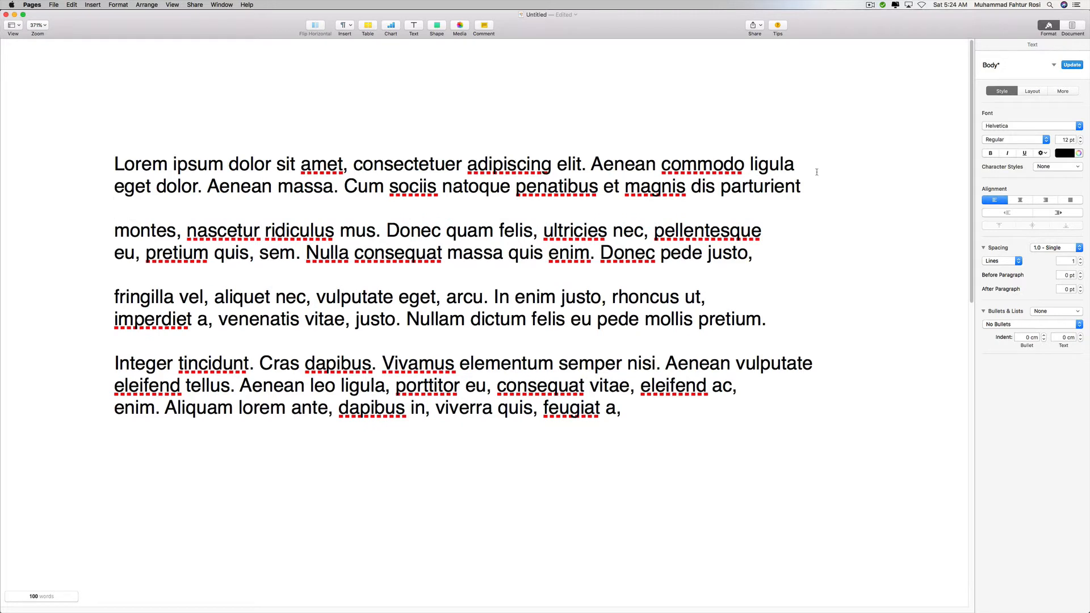
# - Change the font of the first two-line paragraph, starting "Lorem ipsum", to Heatwood
pyautogui.click(1020, 126)
pyautogui.click(1017, 125)
pyautogui.moveTo(813, 196); pyautogui.dragTo(103, 162)
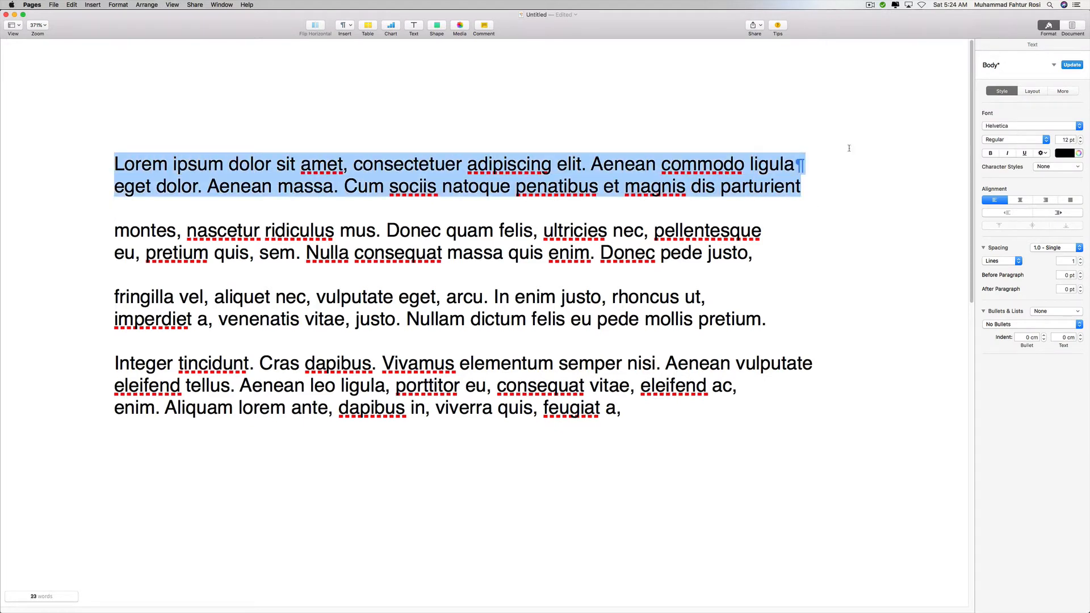
pyautogui.click(1009, 127)
pyautogui.scroll(1, 1007, 135)
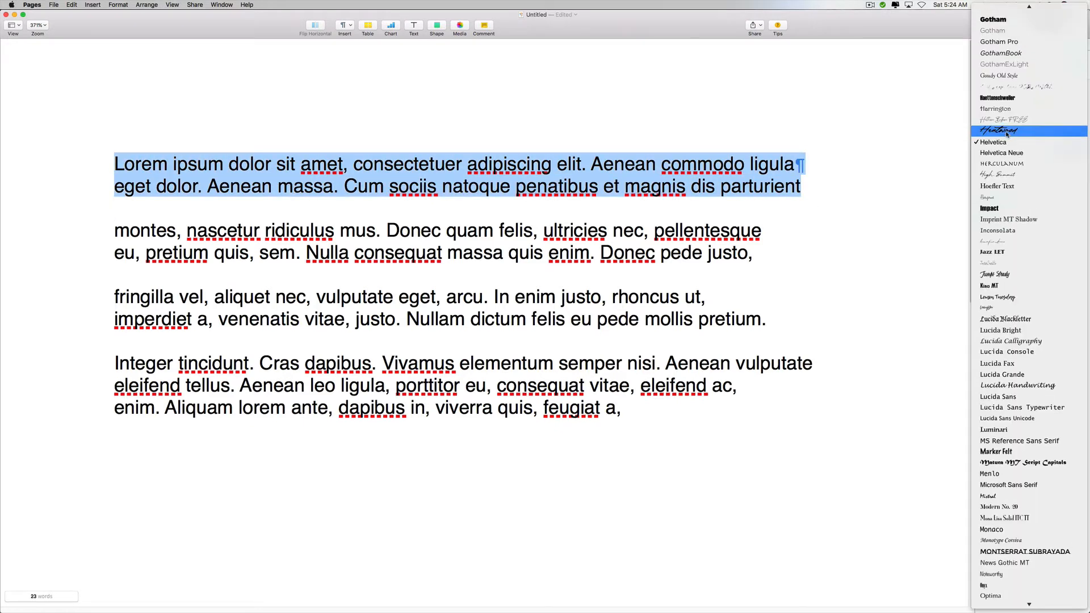
pyautogui.click(1006, 131)
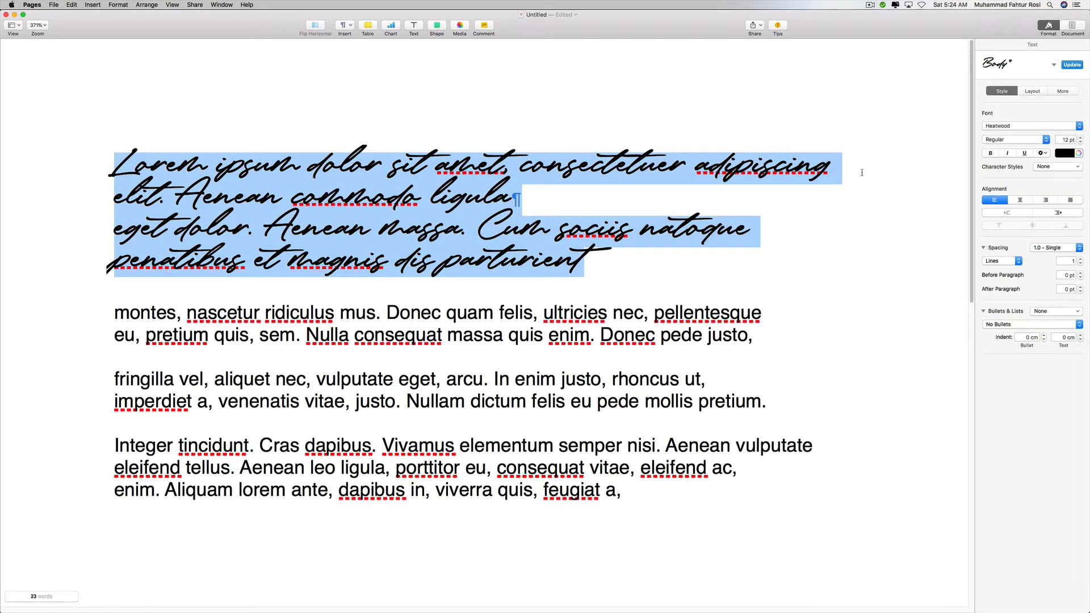
# - Change the font of the second paragraph, starting "montes, nascetur", to Futura
pyautogui.click(660, 208)
pyautogui.moveTo(776, 344); pyautogui.dragTo(114, 312)
pyautogui.click(1005, 126)
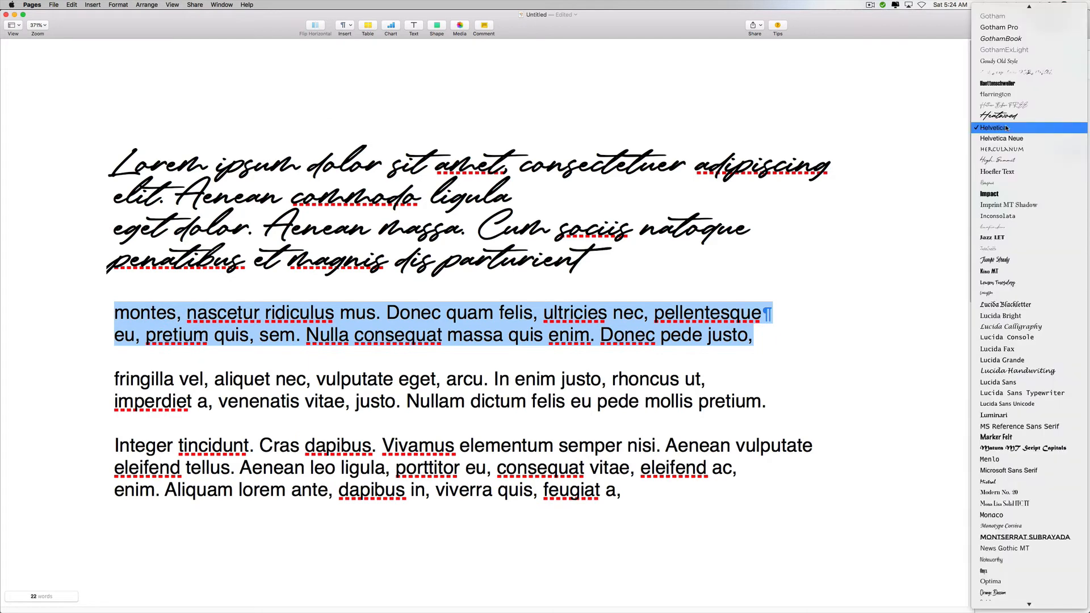
pyautogui.scroll(10, 1003, 123)
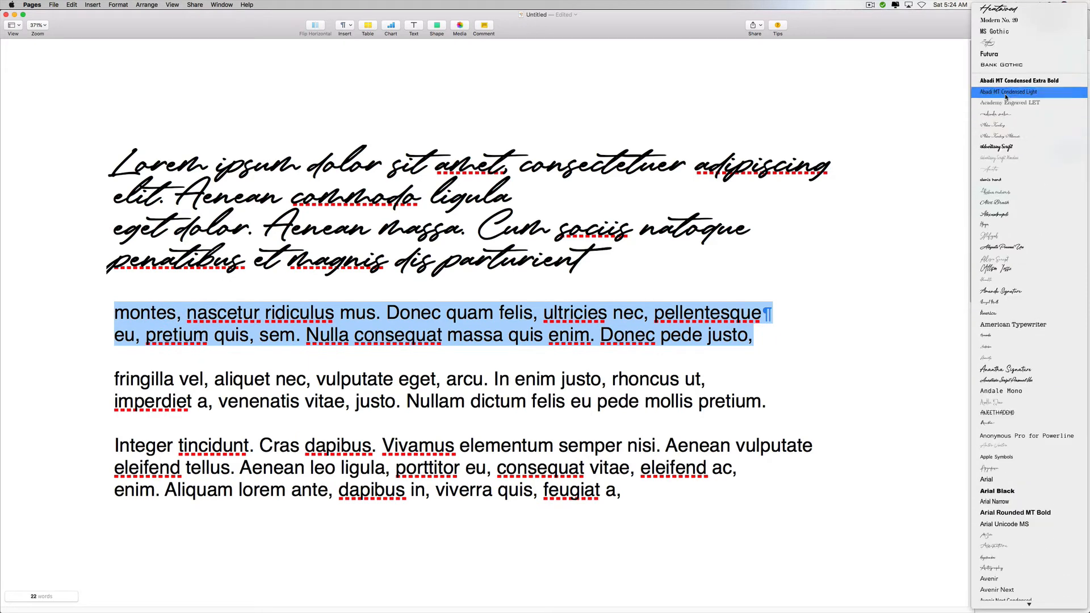
pyautogui.click(1007, 57)
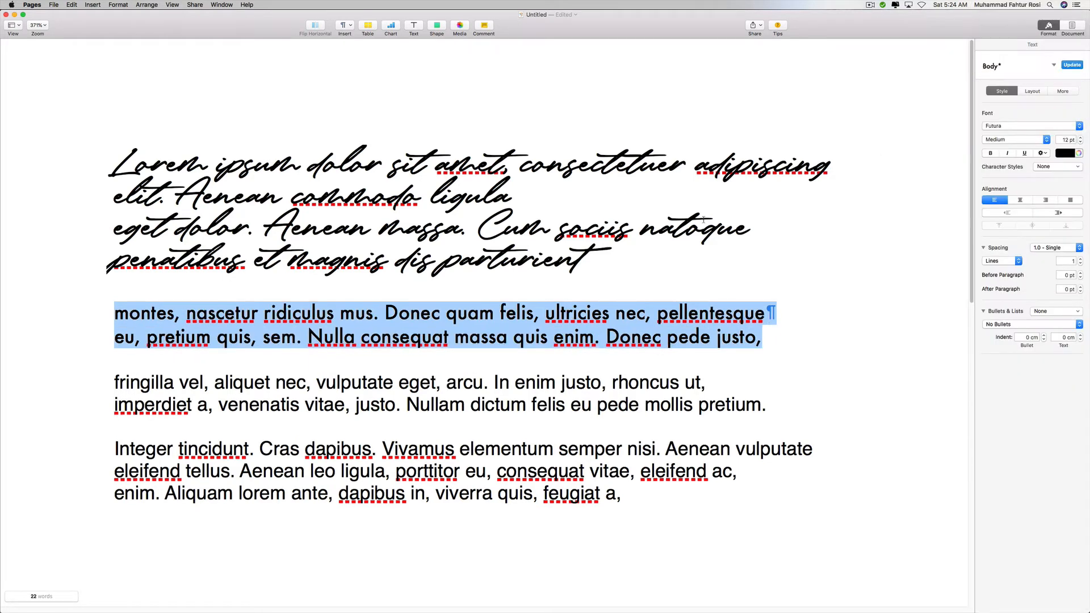
# - Change the font of the third paragraph, starting "fringilla vel", to Impact
pyautogui.moveTo(765, 405); pyautogui.dragTo(111, 382)
pyautogui.click(1059, 125)
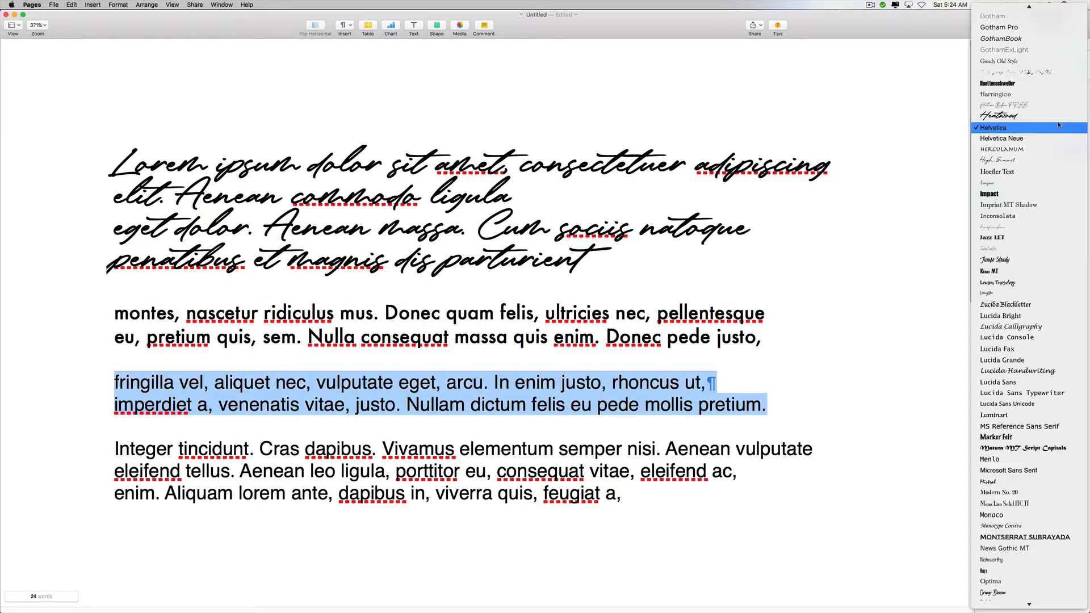
pyautogui.click(989, 193)
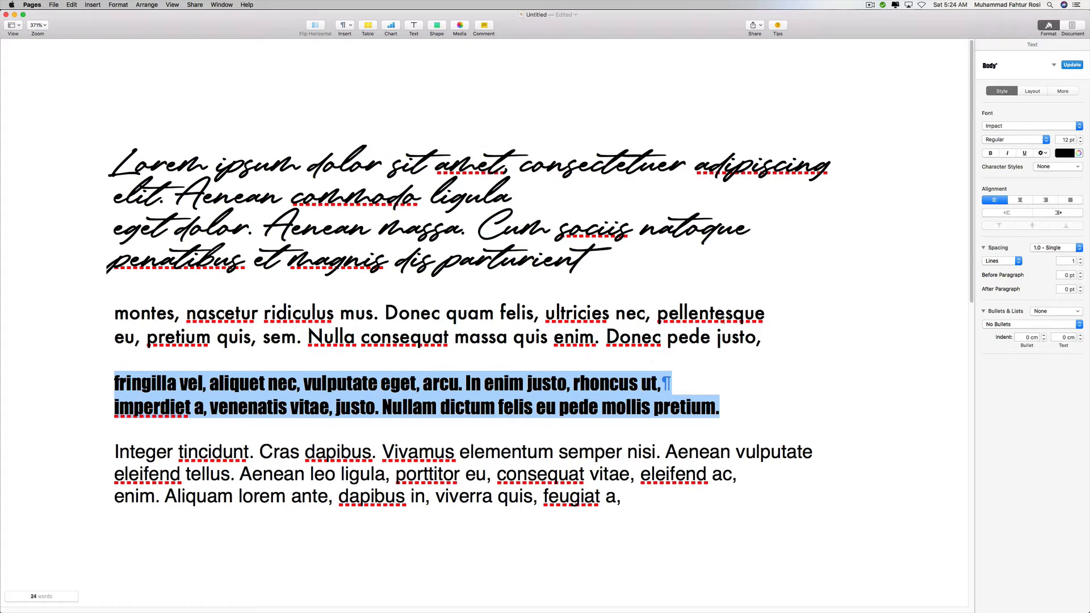
# - Copy the two-line Futura paragraph starting "montes, nascetur" and paste three copies on new lines directly below it
pyautogui.click(1043, 141)
pyautogui.click(808, 258)
pyautogui.moveTo(764, 334); pyautogui.dragTo(66, 312)
pyautogui.press('super+c')
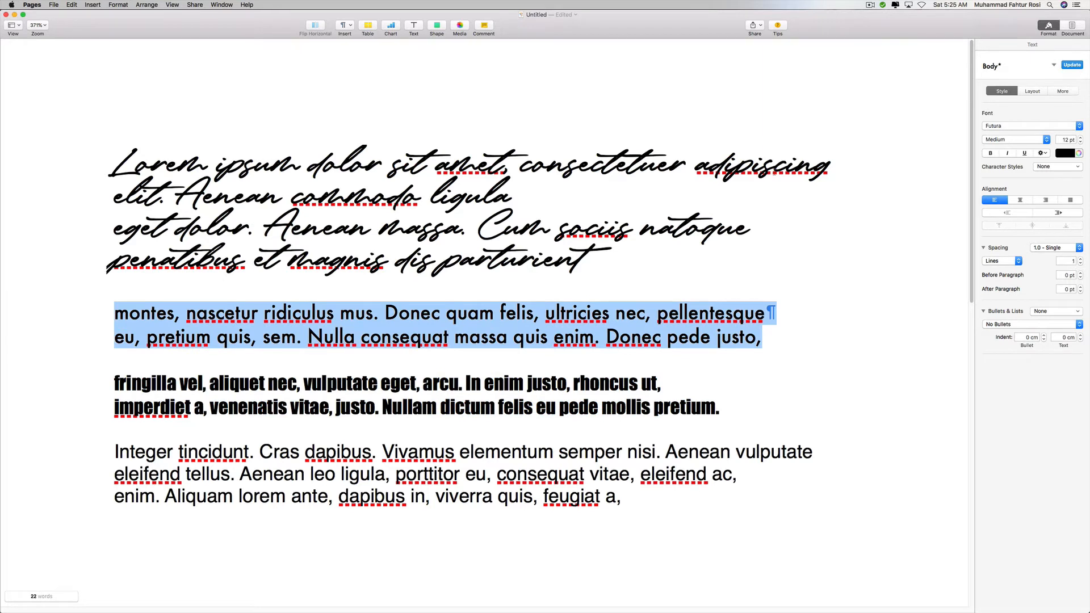
pyautogui.click(1009, 139)
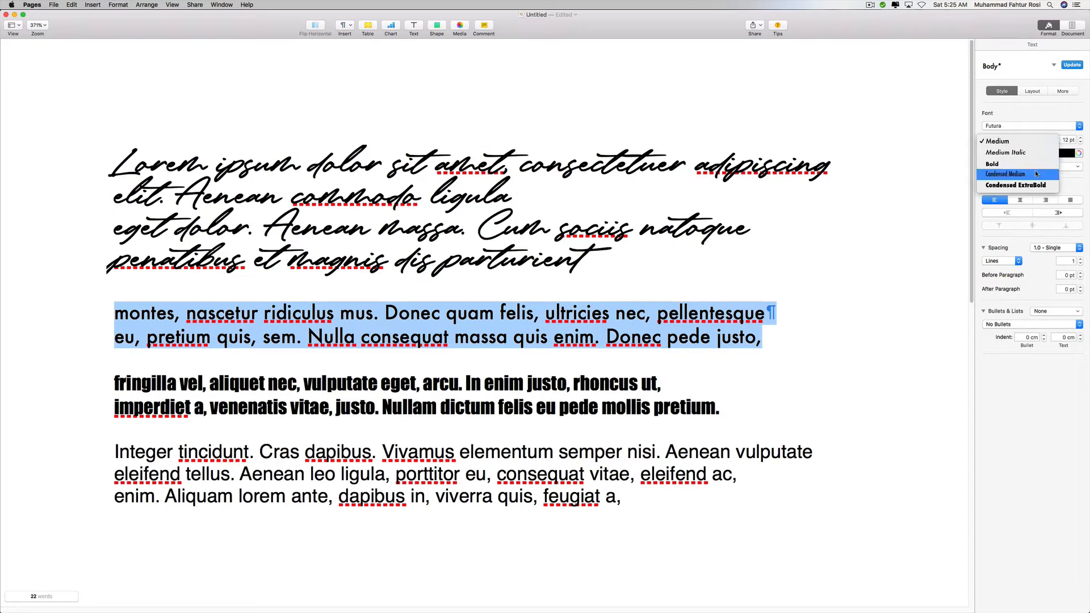
pyautogui.click(779, 283)
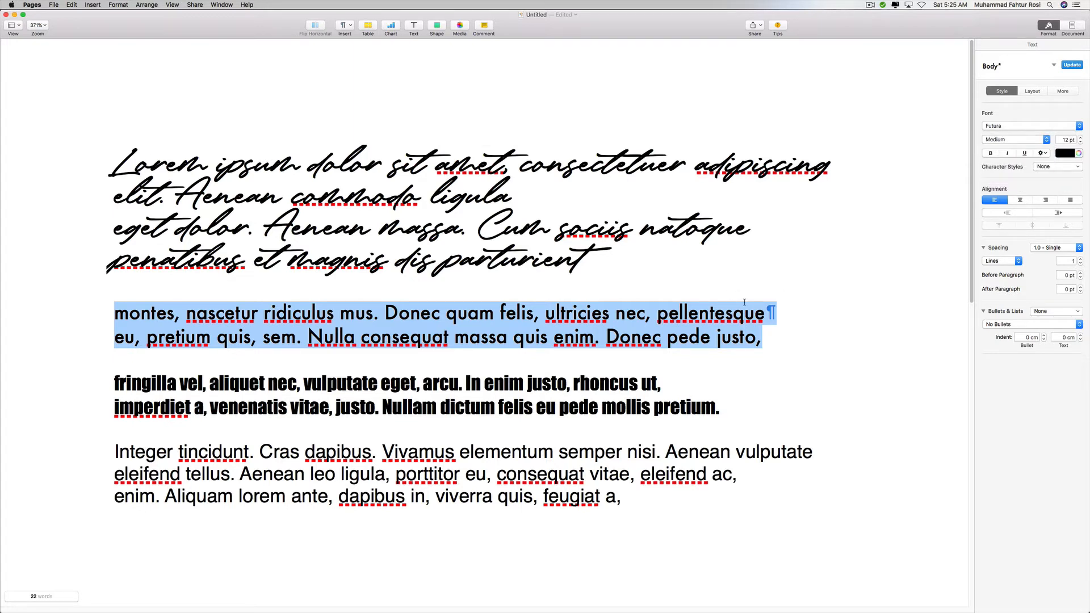
pyautogui.click(764, 325)
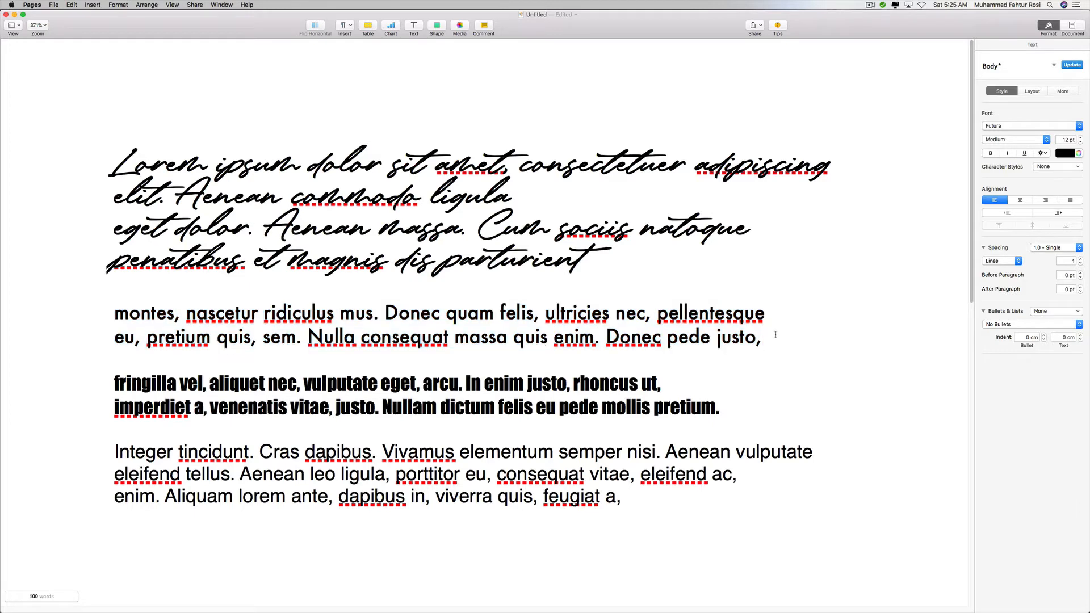
pyautogui.press('Return')
pyautogui.press('super+v')
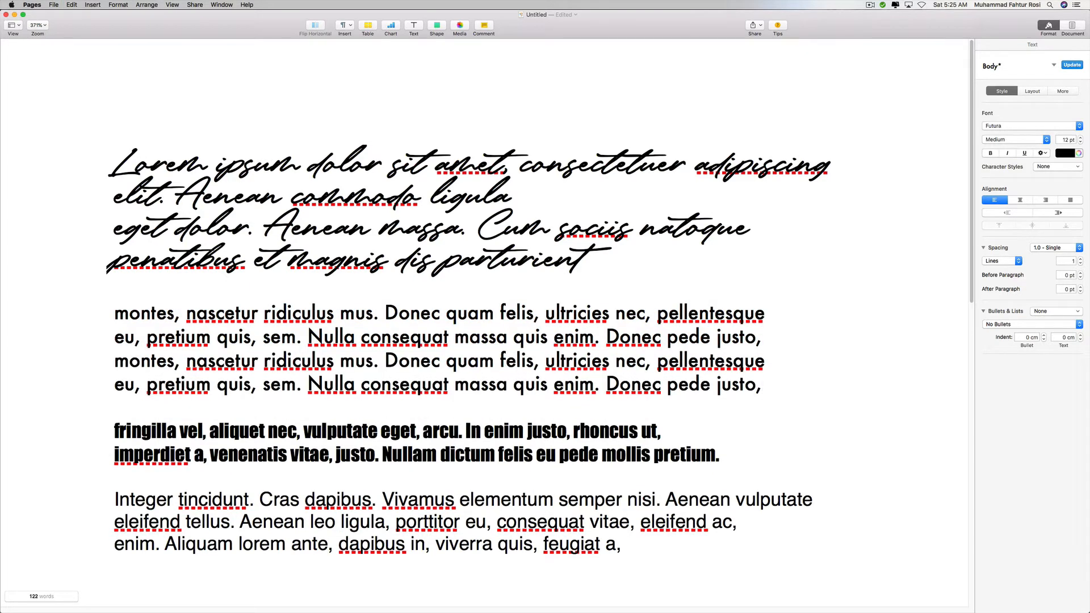
pyautogui.press('super+v')
pyautogui.press('super+v')
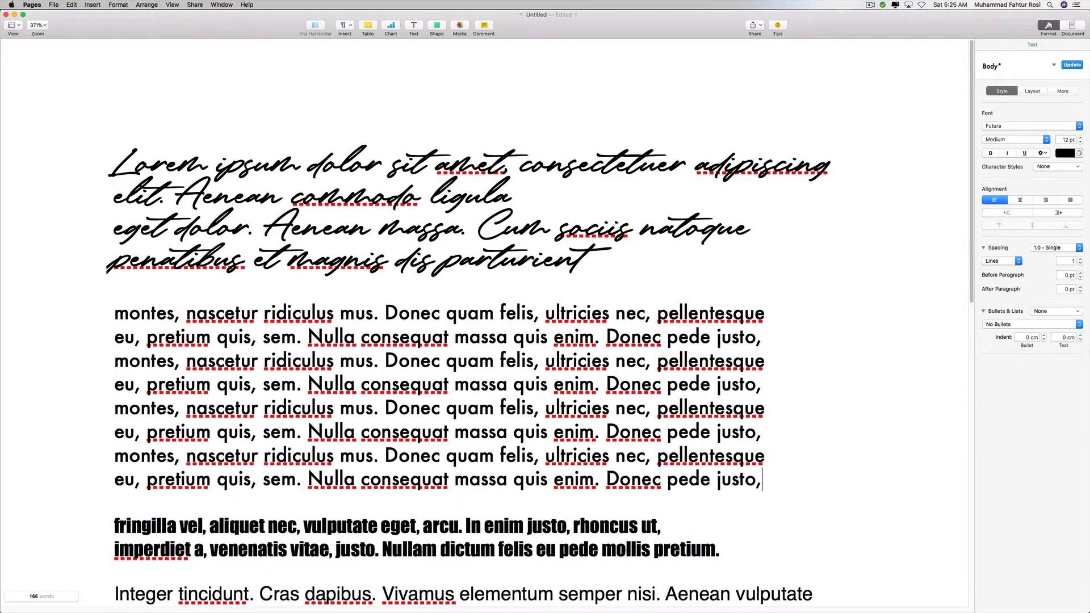
# - Insert blank lines between the original Futura paragraph and its first copy, and between the first and second copies
pyautogui.press('Up')
pyautogui.press('Up')
pyautogui.press('Up')
pyautogui.press('Up')
pyautogui.press('Up')
pyautogui.press('Return')
pyautogui.press('Down')
pyautogui.press('Down')
pyautogui.press('Down')
pyautogui.press('Down')
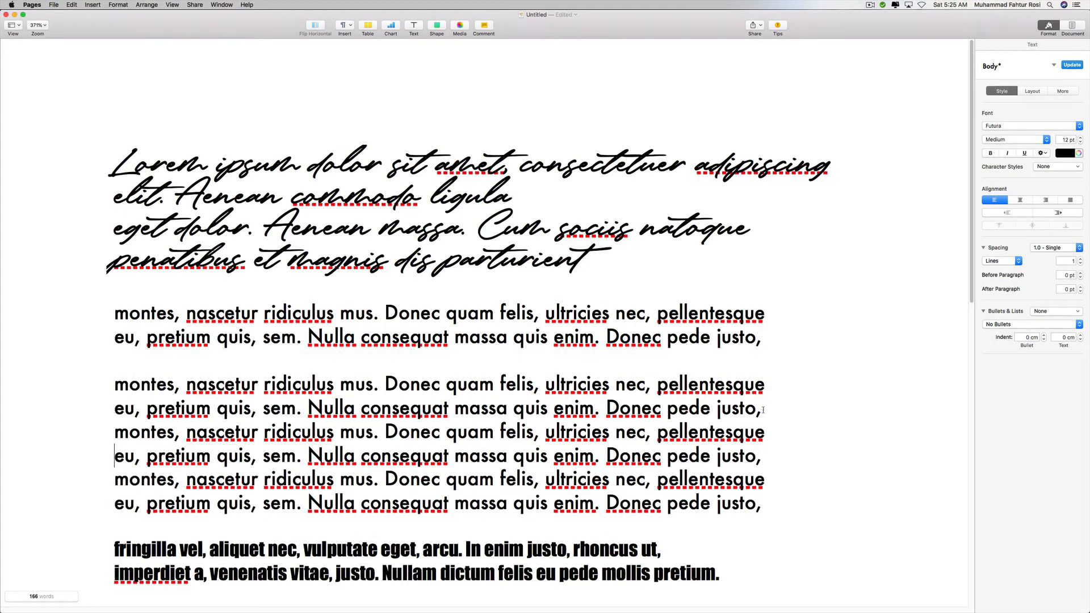
pyautogui.press('Up')
pyautogui.press('Left')
pyautogui.press('Return')
# - Insert a blank line between the second and third copies of the Futura paragraph
pyautogui.click(773, 491)
pyautogui.press('Return')
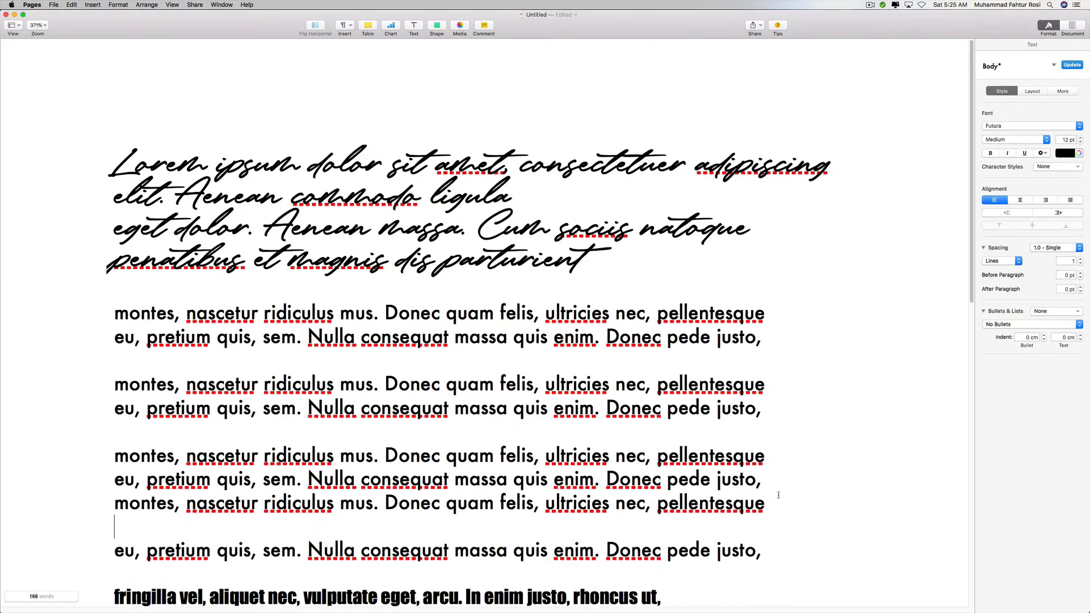
pyautogui.scroll(-5, 774, 491)
pyautogui.press('BackSpace')
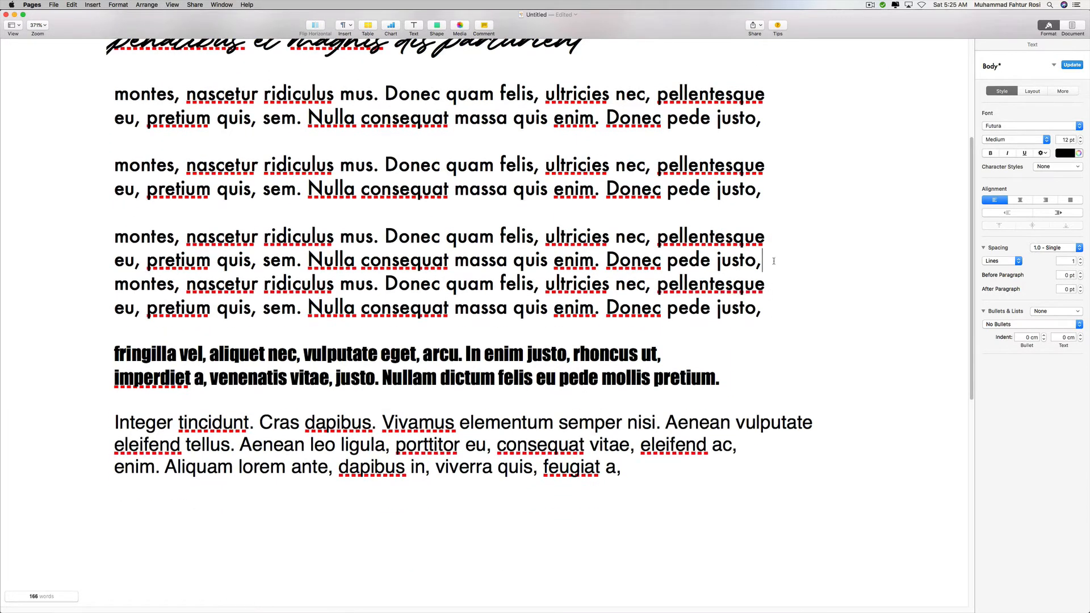
pyautogui.press('Up')
pyautogui.press('Return')
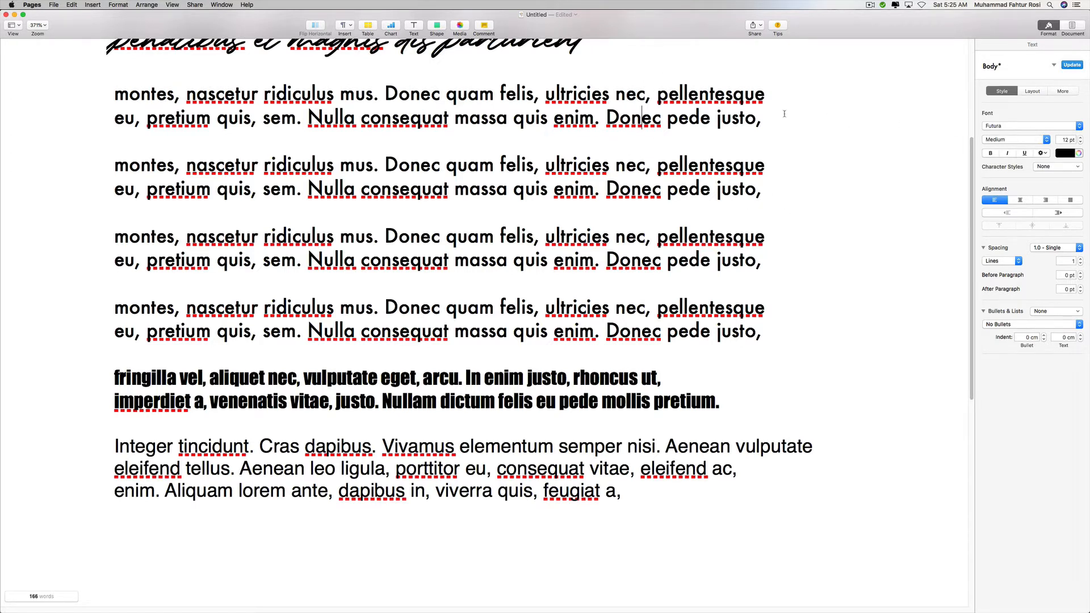
# - Change the typeface of the second Futura paragraph to Medium Italic
pyautogui.tripleClick(738, 117)
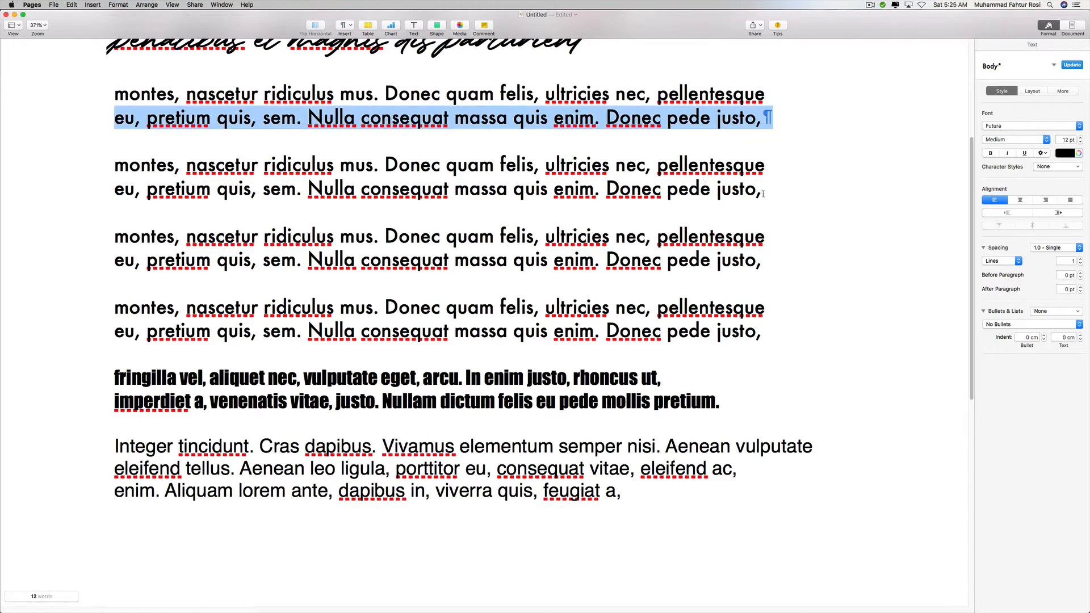
pyautogui.moveTo(761, 189); pyautogui.dragTo(114, 166)
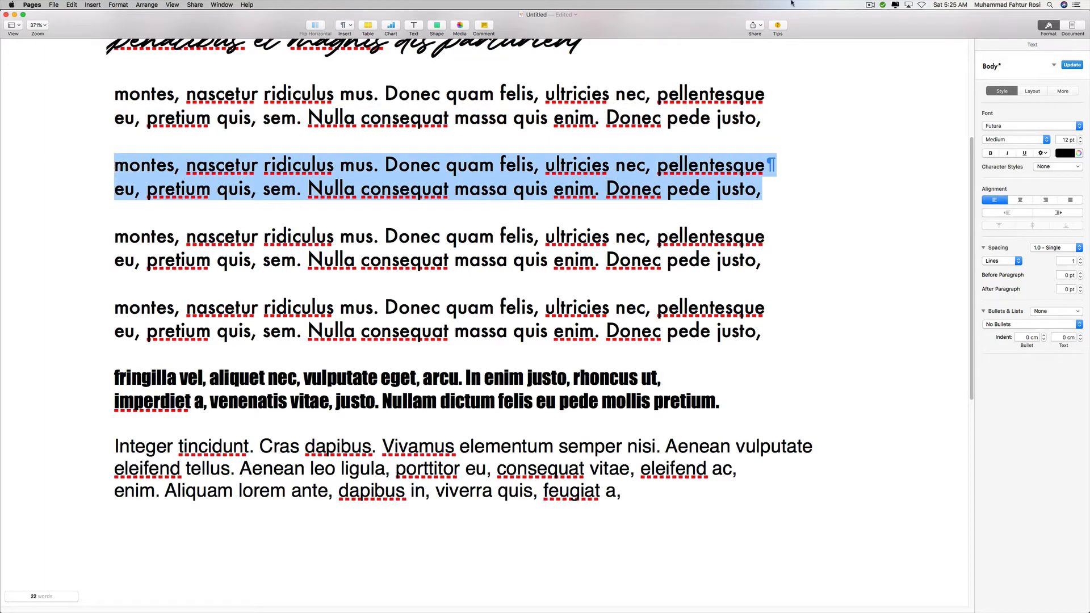
pyautogui.click(1017, 141)
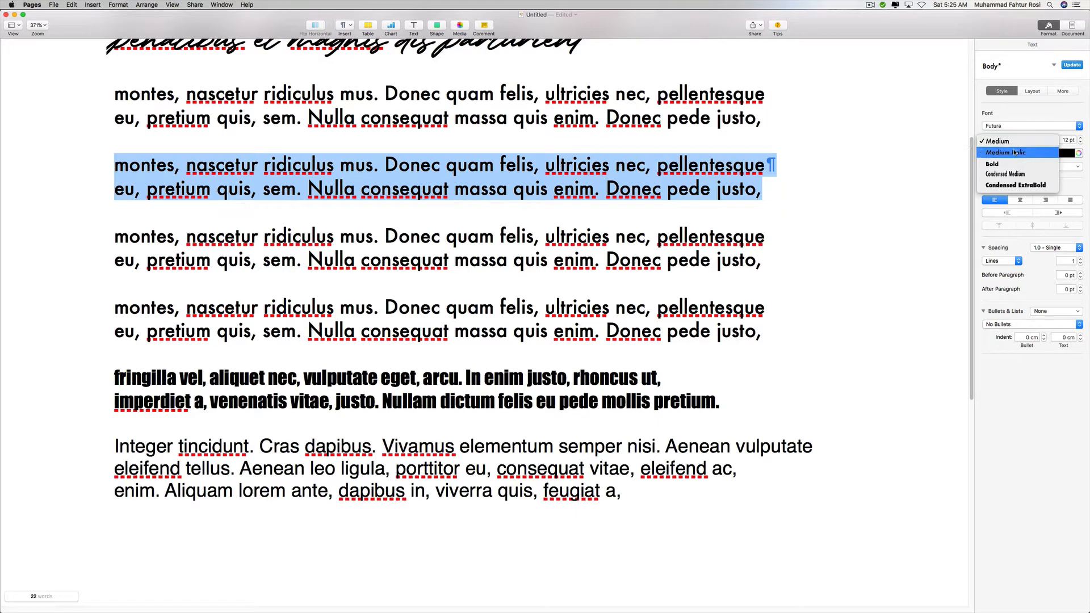
pyautogui.click(1014, 151)
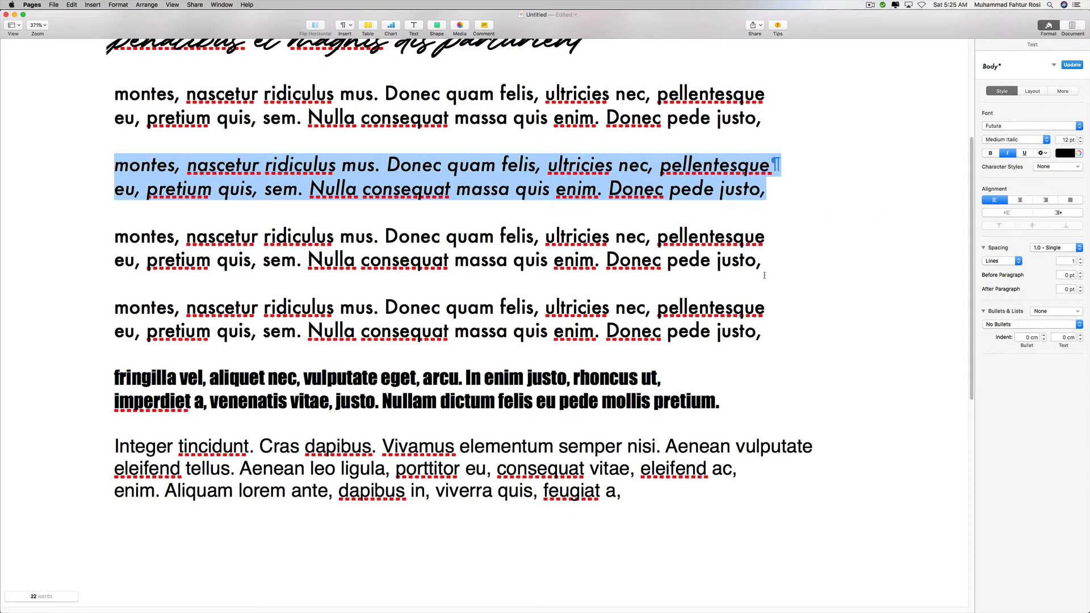
# - Set the third Futura paragraph to the Bold typeface and reduce its size to 11 pt
pyautogui.moveTo(764, 275); pyautogui.dragTo(106, 235)
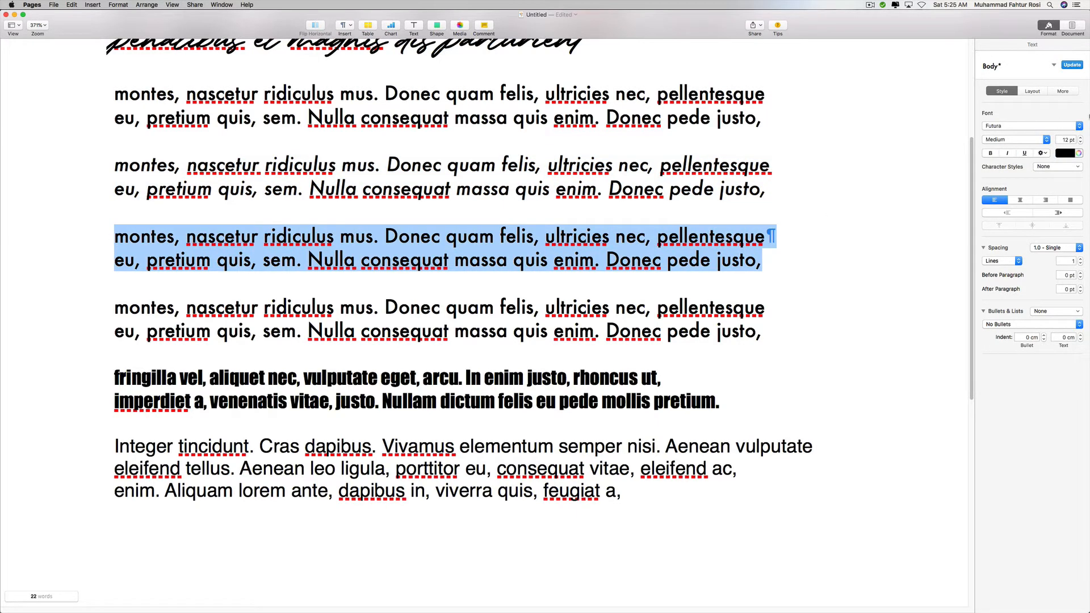
pyautogui.click(1032, 140)
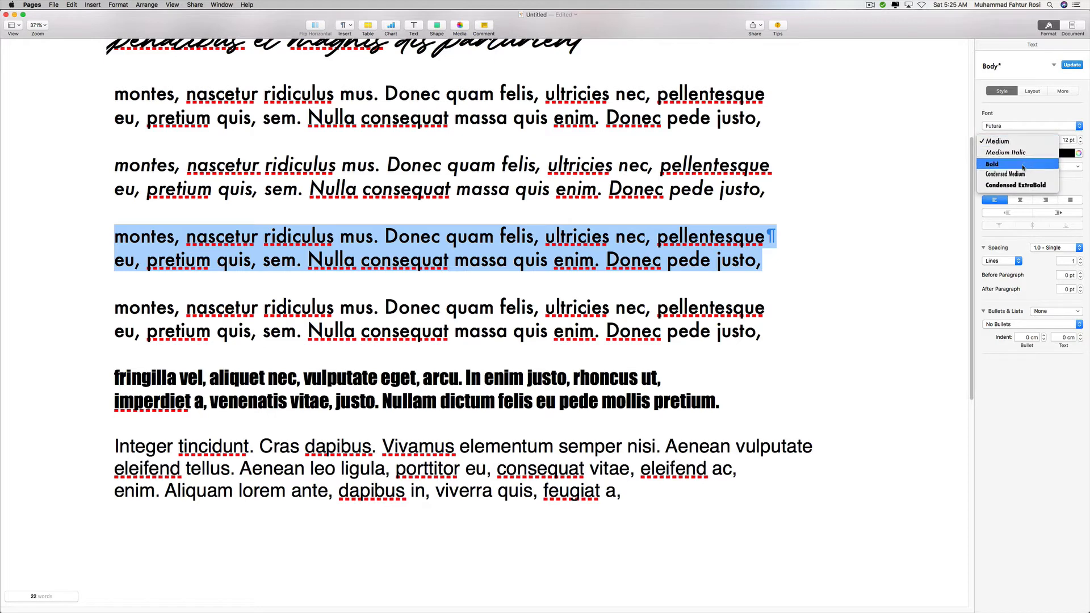
pyautogui.click(1016, 163)
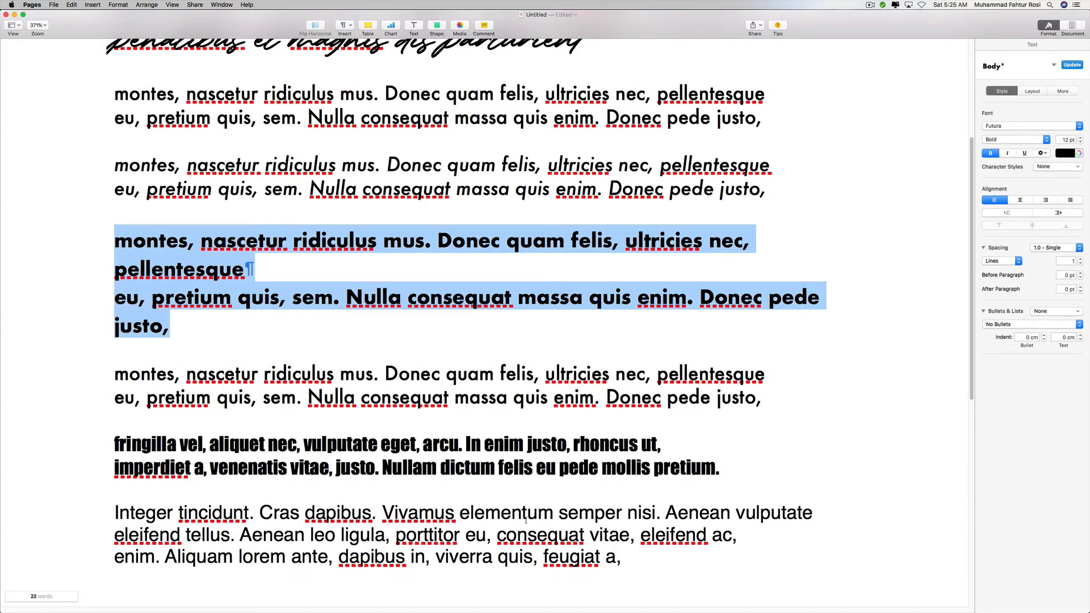
pyautogui.click(1080, 142)
# - Try Condensed ExtraBold on the fourth Futura paragraph, and set its typeface to Condensed Medium
pyautogui.moveTo(763, 347); pyautogui.dragTo(74, 324)
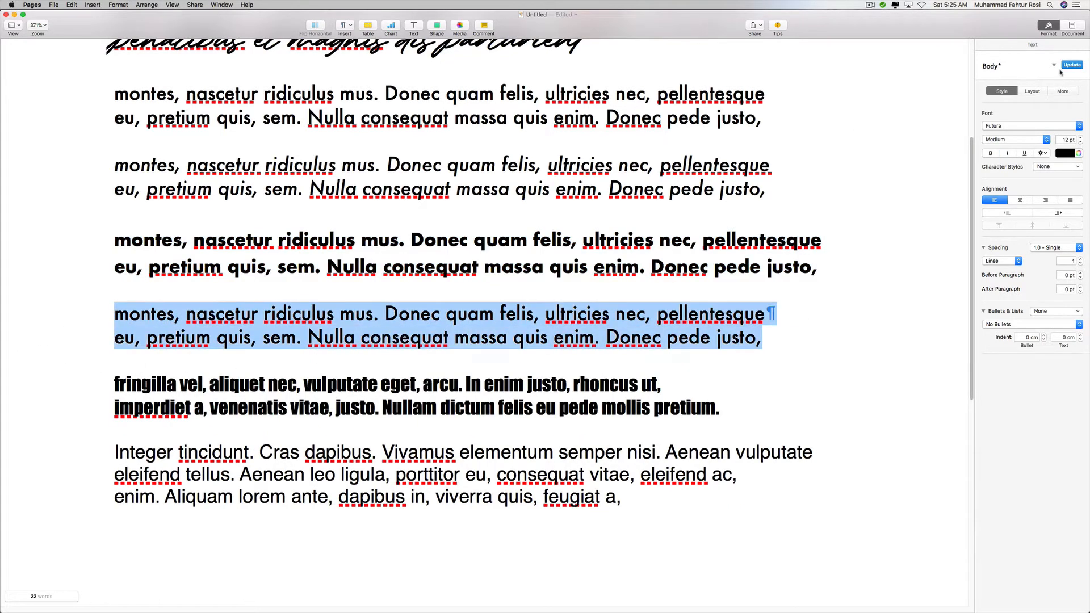
pyautogui.click(1015, 140)
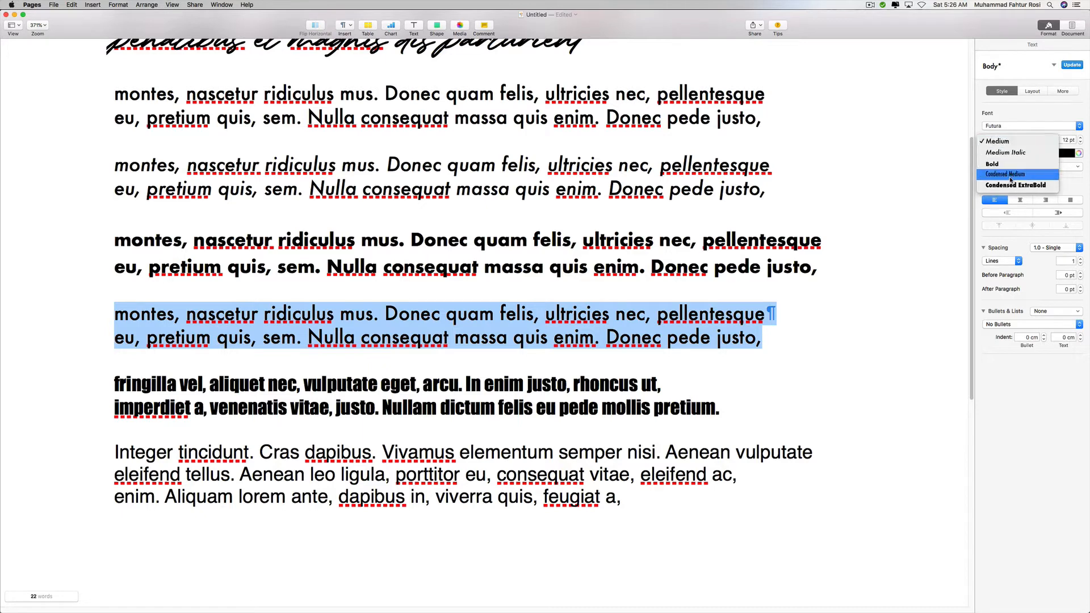
pyautogui.click(1010, 184)
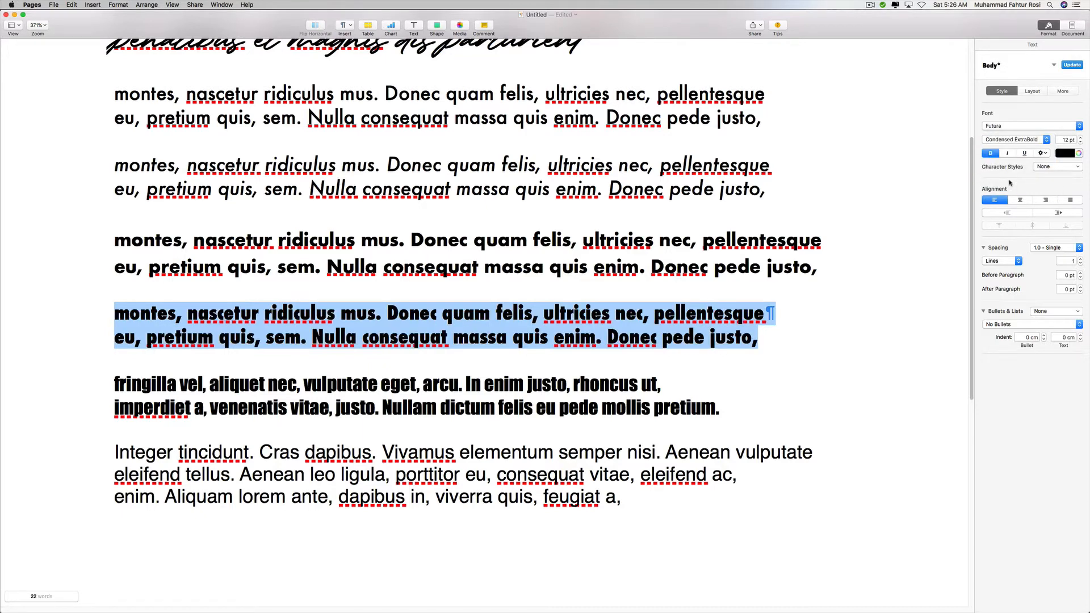
pyautogui.click(1028, 139)
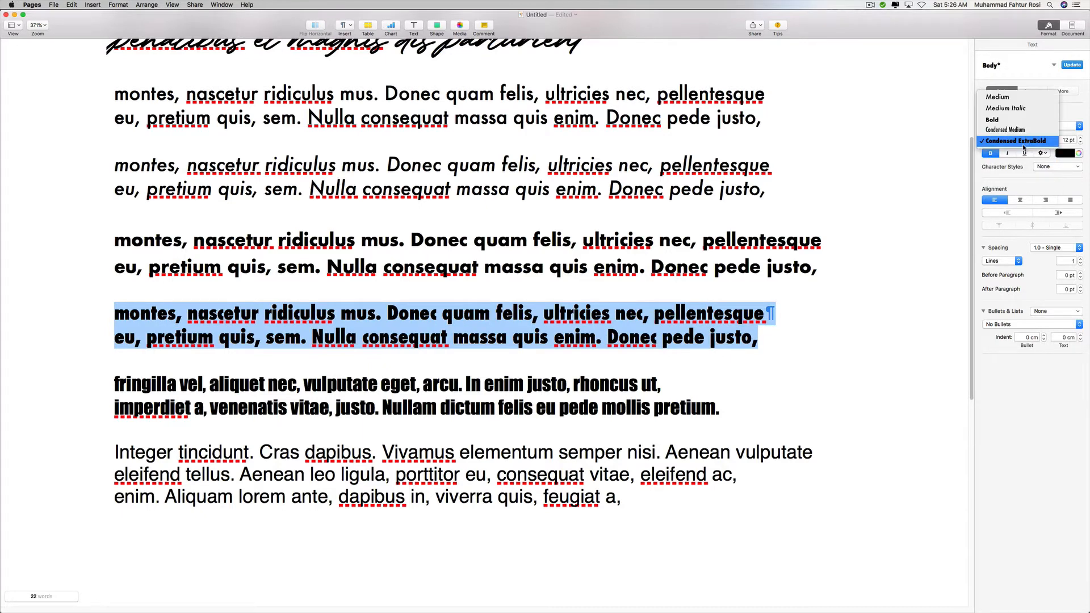
pyautogui.click(1025, 130)
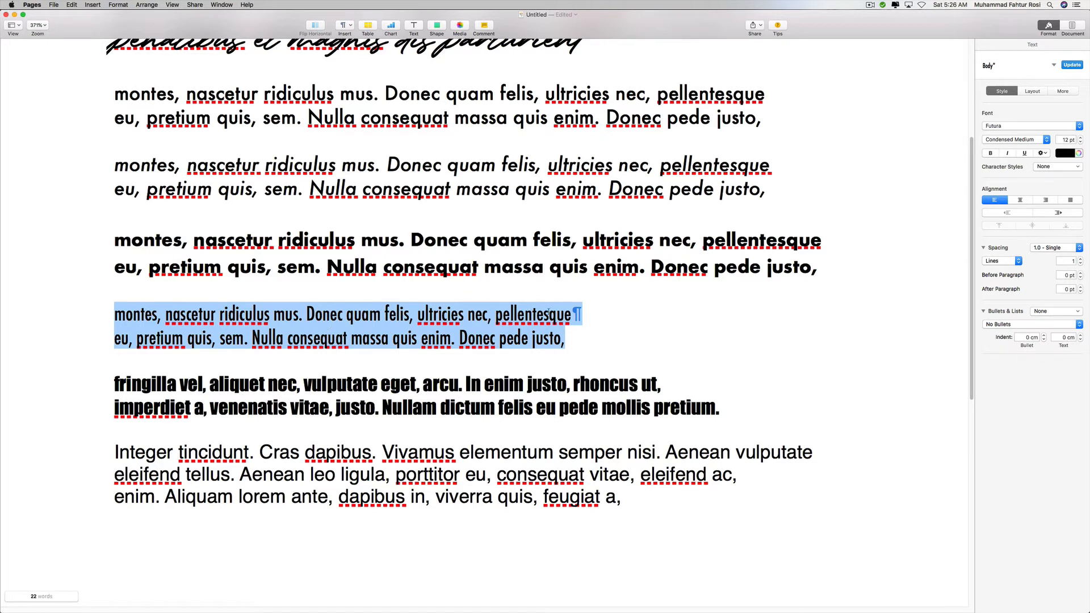
pyautogui.click(651, 333)
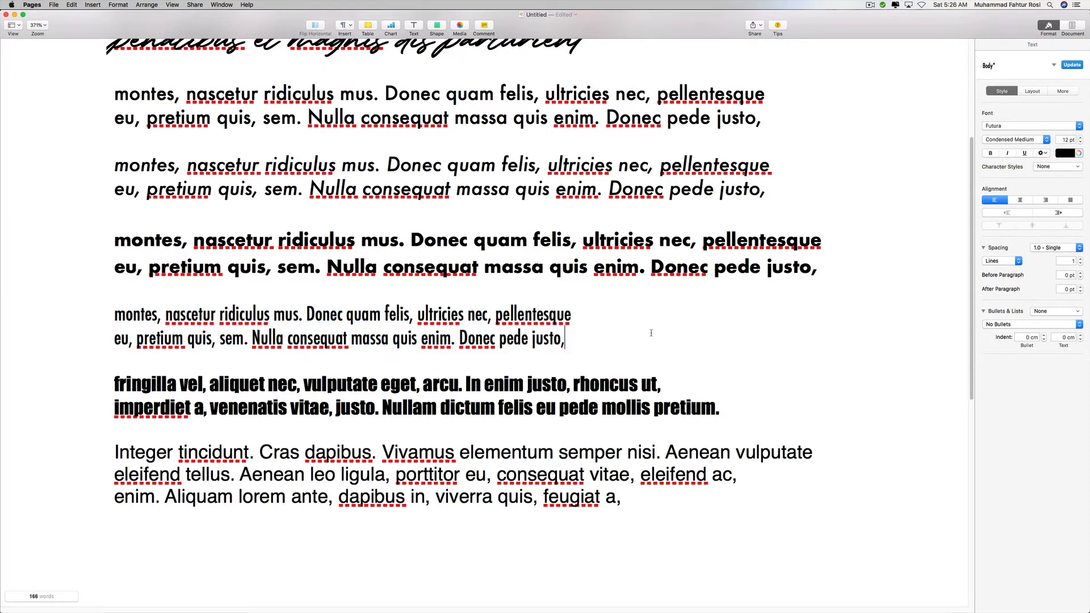
# - Switch to Safari to check the lesson outline slide on font formatting, and return to the Pages document
pyautogui.press('super+Tab')
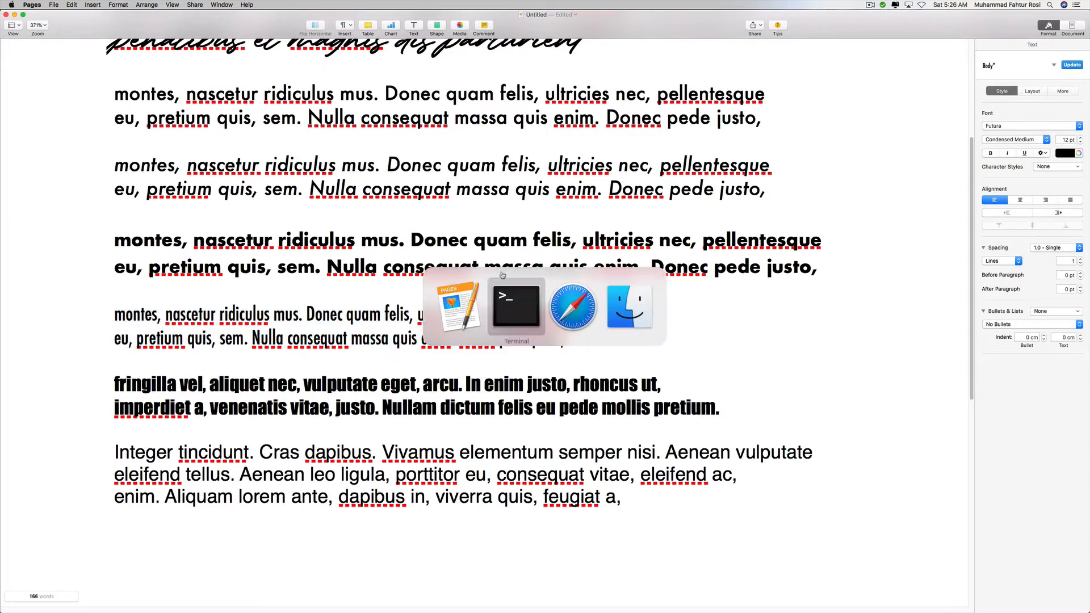
pyautogui.click(592, 310)
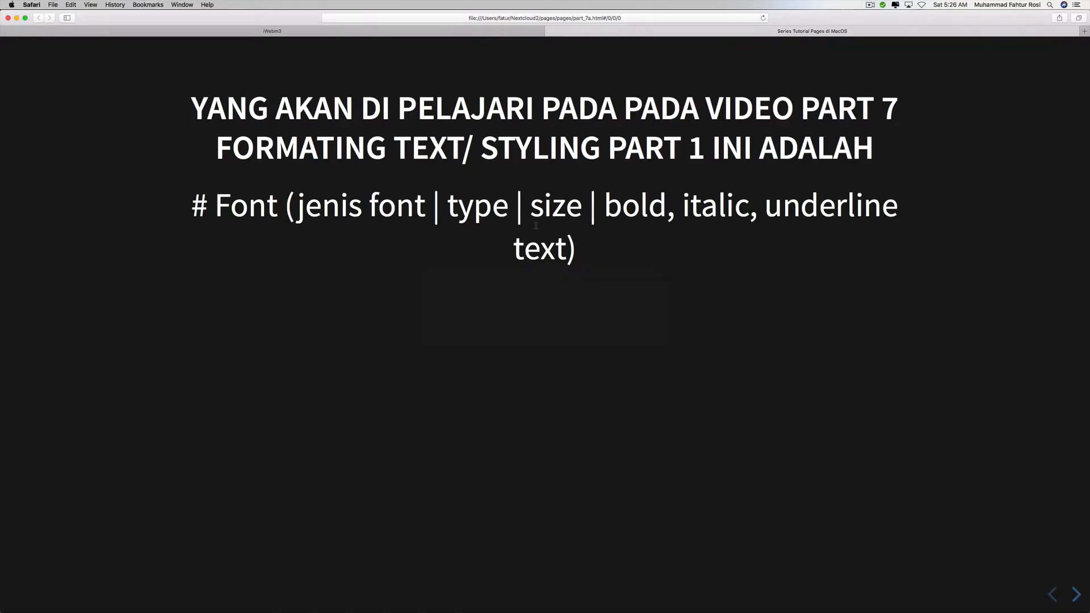
pyautogui.press('super+Tab')
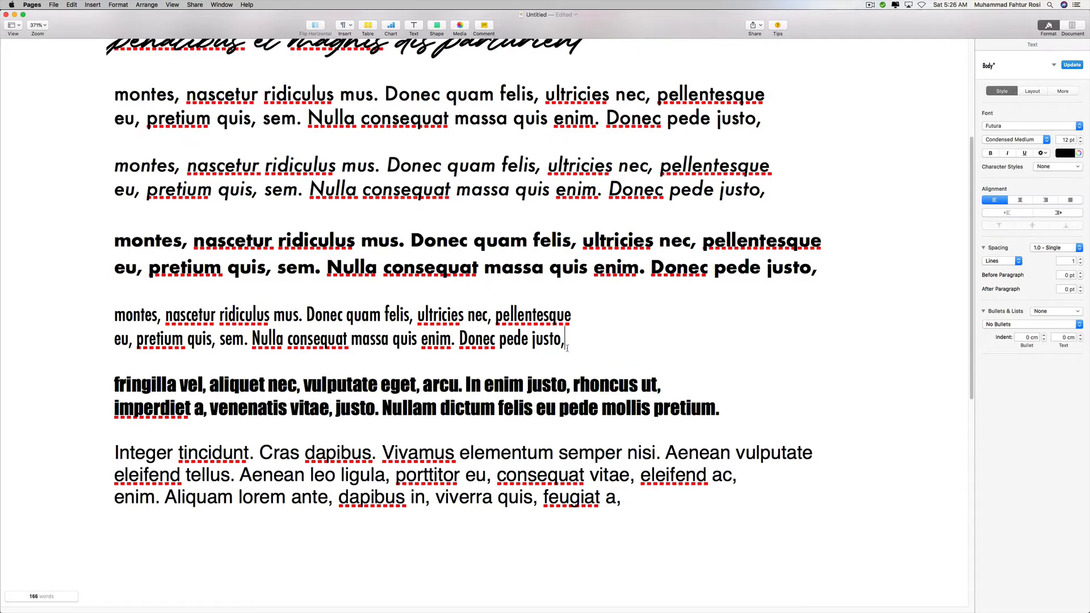
# - Increase the font size of the fourth Futura paragraph, set in Condensed Medium, to 19 pt
pyautogui.moveTo(567, 347); pyautogui.dragTo(115, 315)
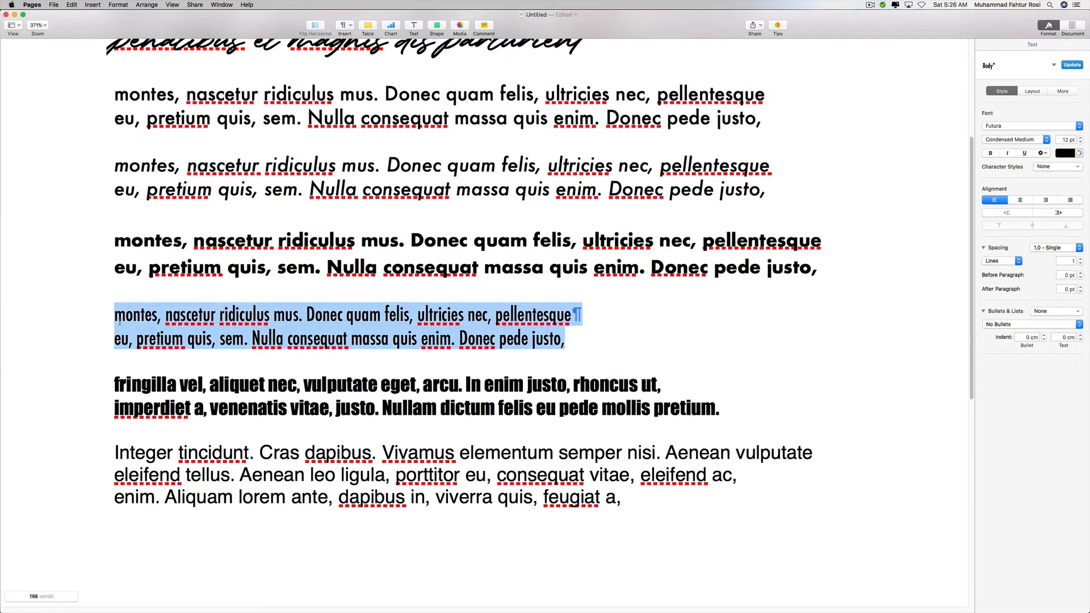
pyautogui.click(1080, 138)
pyautogui.click(1081, 137)
pyautogui.click(1080, 137)
pyautogui.click(1080, 137)
pyautogui.click(1080, 138)
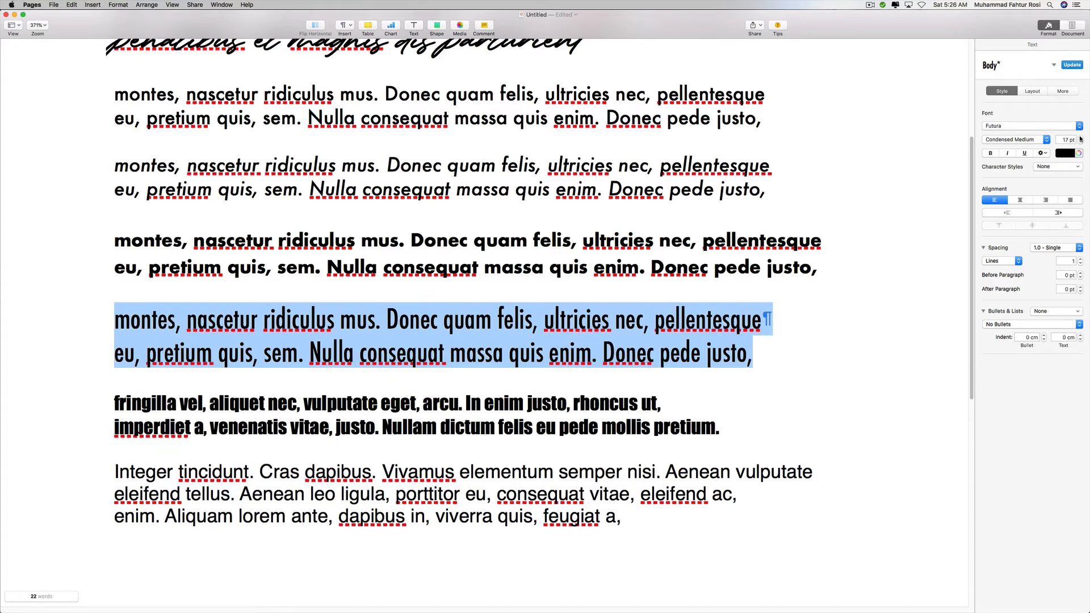
pyautogui.click(1080, 137)
pyautogui.click(1081, 137)
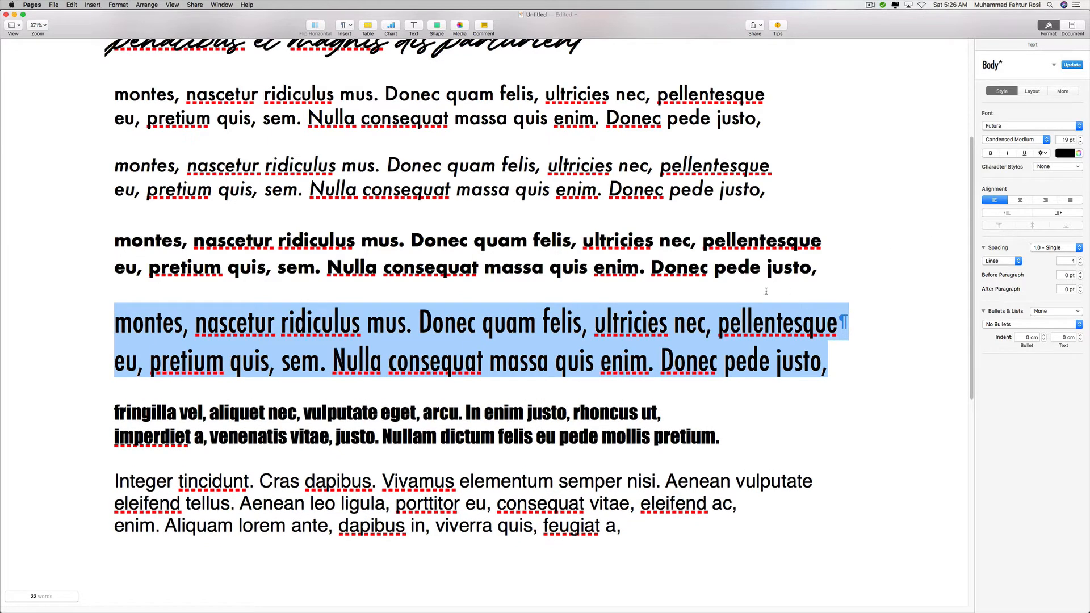
pyautogui.click(841, 238)
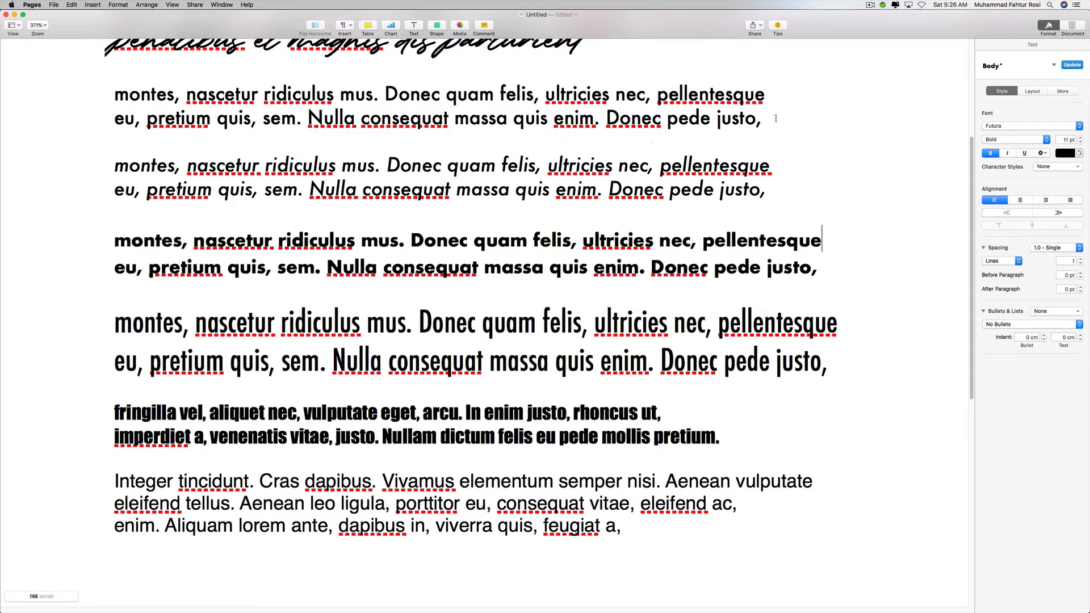
# - Copy the first Futura paragraph and paste it below the last paragraph of the document, leaving three blank lines between them
pyautogui.moveTo(762, 119); pyautogui.dragTo(114, 96)
pyautogui.press('super+c')
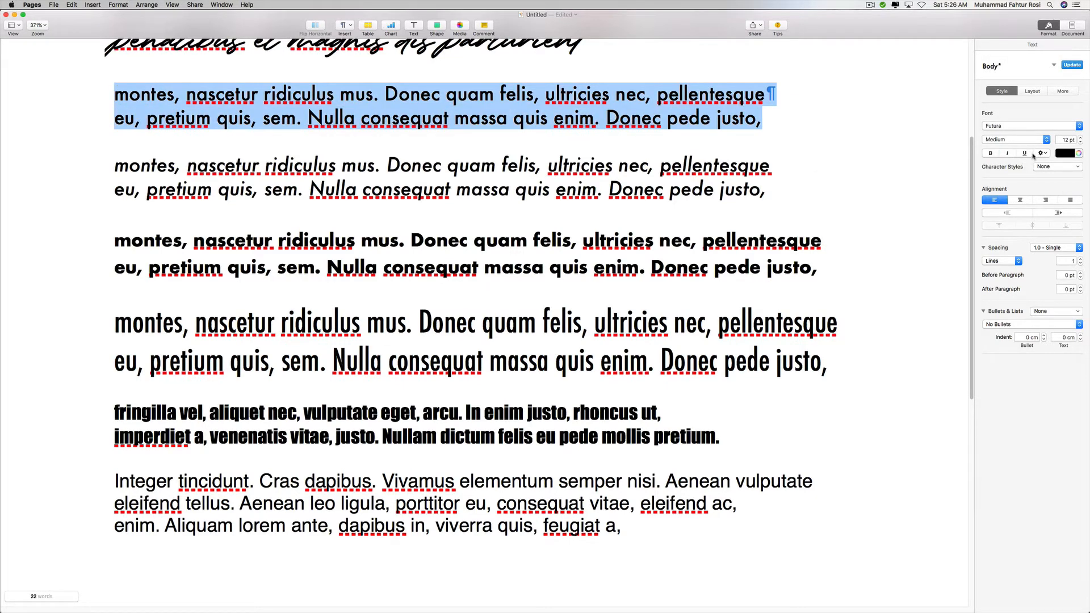
pyautogui.press('super+Tab')
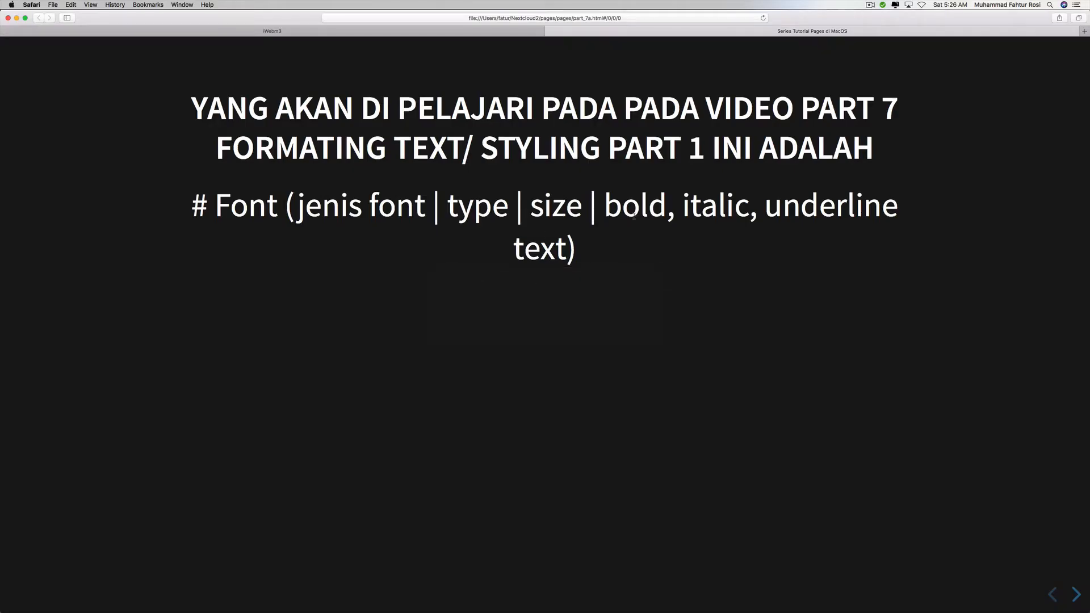
pyautogui.press('super+Tab')
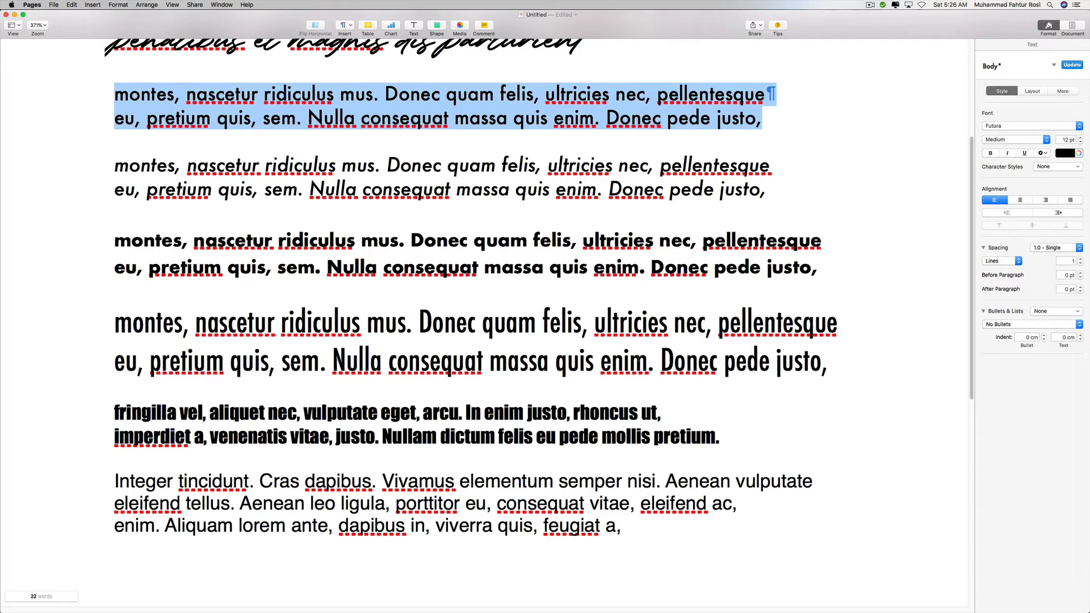
pyautogui.scroll(-8, 659, 197)
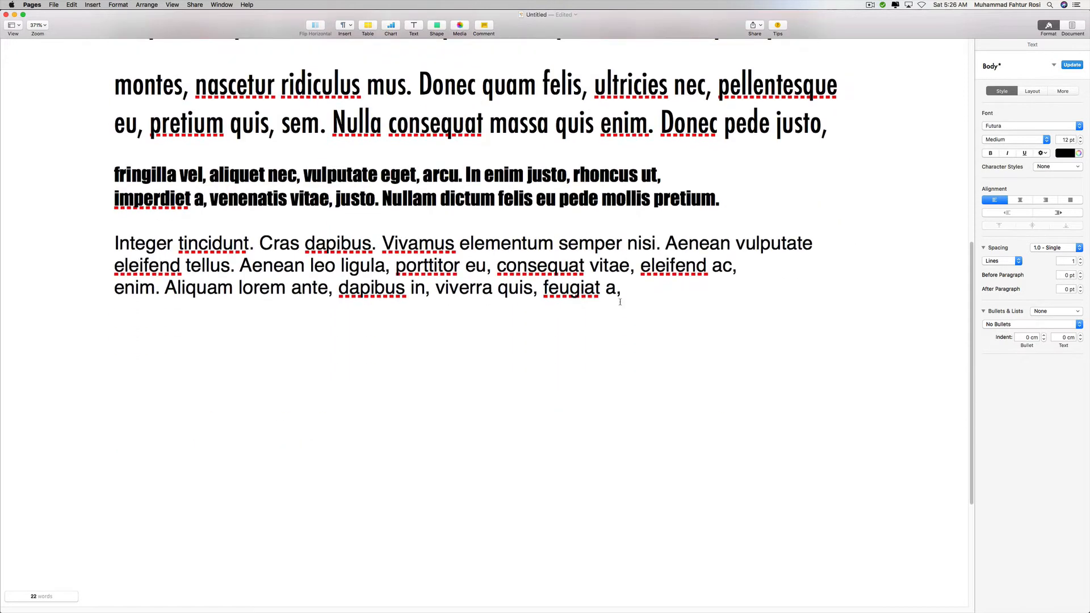
pyautogui.click(631, 313)
pyautogui.press('Return')
pyautogui.press('Return')
pyautogui.press('Return')
pyautogui.press('Return')
pyautogui.press('super+v')
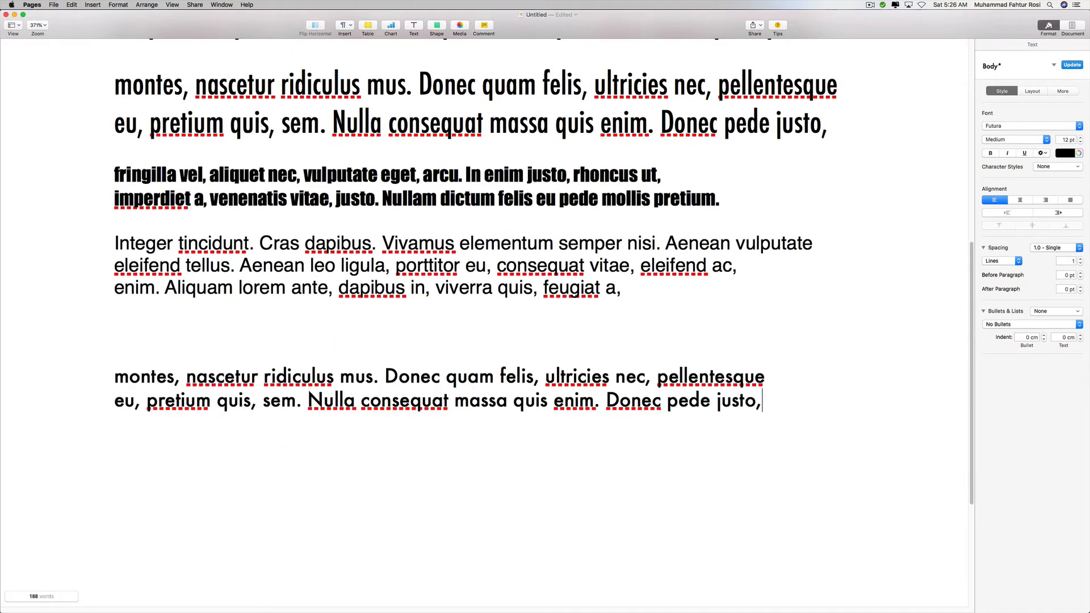
# - Paste three more copies of the Futura paragraph at the end of the document
pyautogui.press('super+v')
pyautogui.press('super+v')
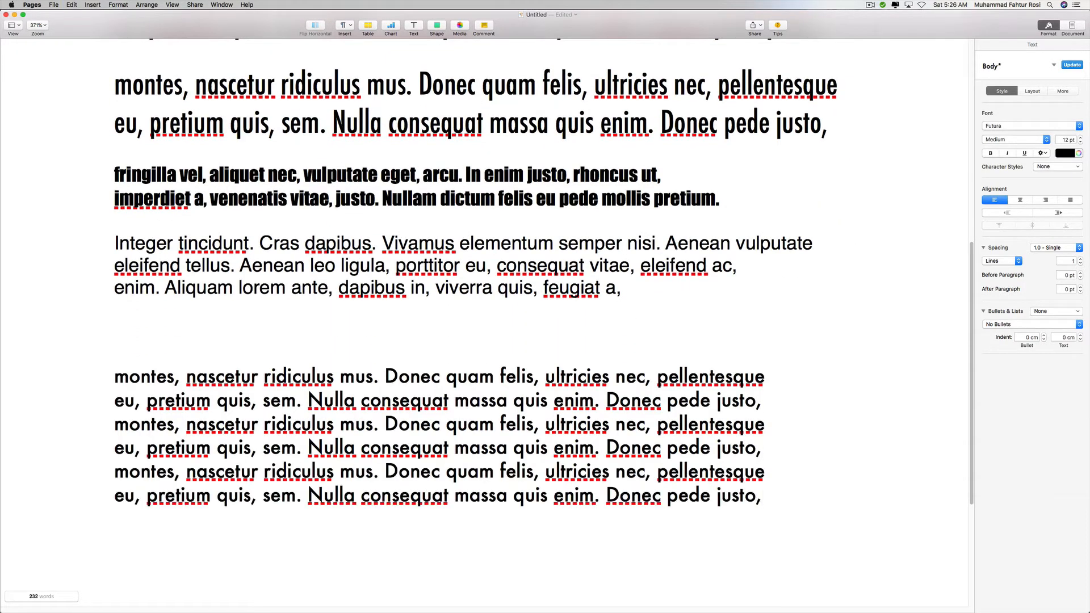
pyautogui.press('Return')
pyautogui.write("'")
pyautogui.press('super+v')
pyautogui.press('super+z')
pyautogui.press('BackSpace')
pyautogui.press('super+v')
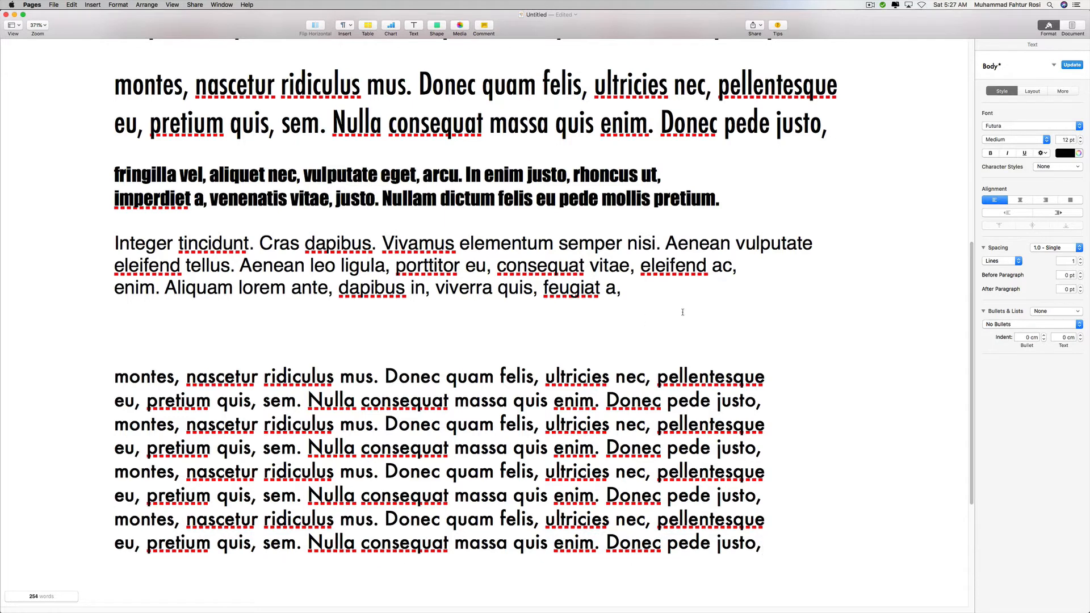
# - Separate the four pasted Futura paragraphs from one another with a blank line each
pyautogui.click(771, 405)
pyautogui.press('Return')
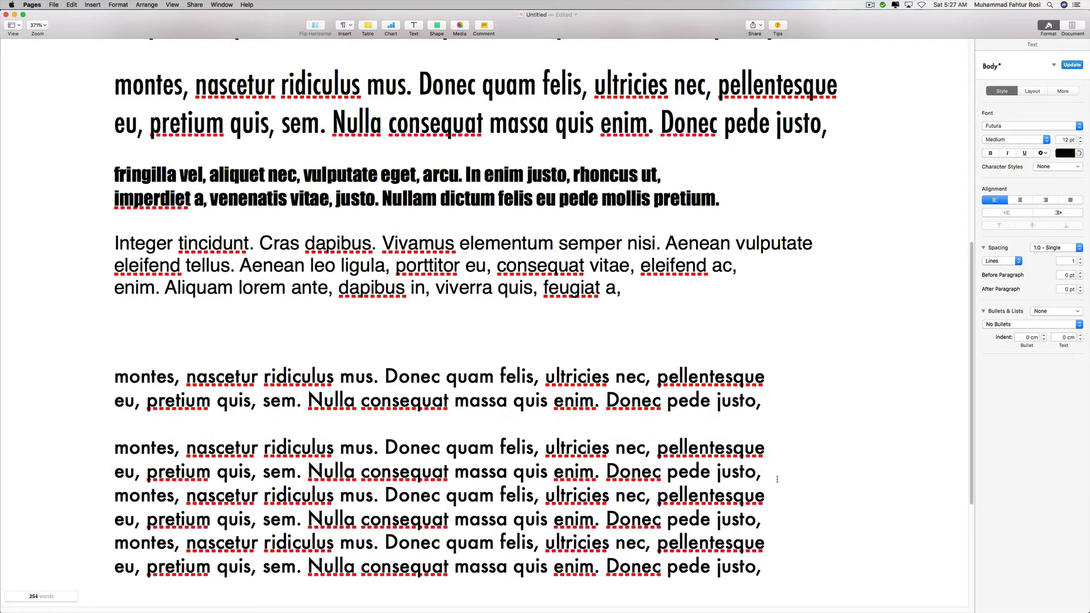
pyautogui.click(777, 471)
pyautogui.press('Return')
pyautogui.click(784, 546)
pyautogui.press('Return')
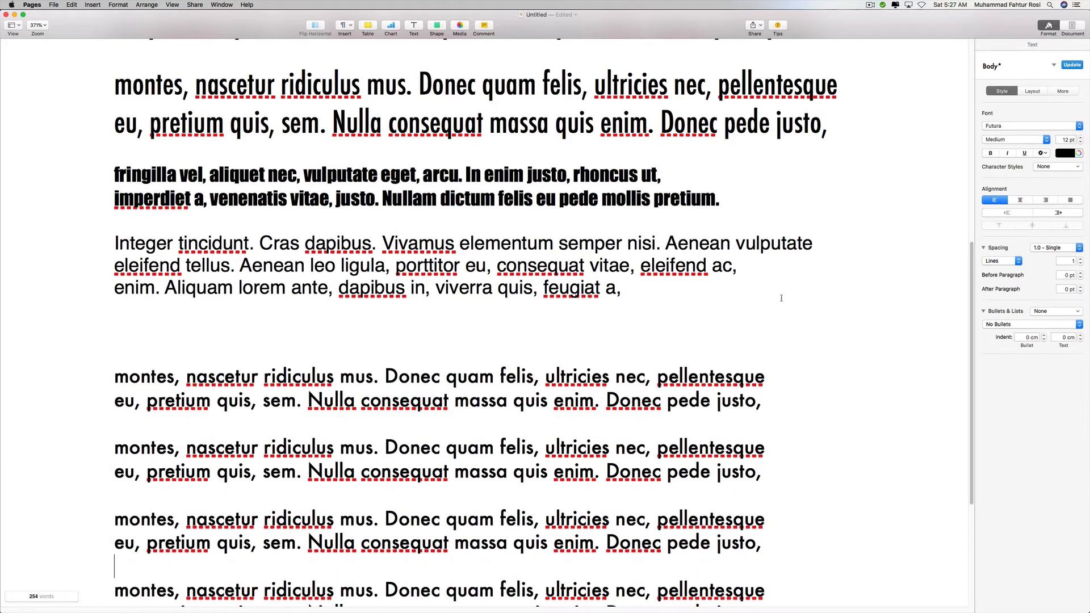
pyautogui.scroll(-3, 781, 296)
pyautogui.scroll(-1, 781, 295)
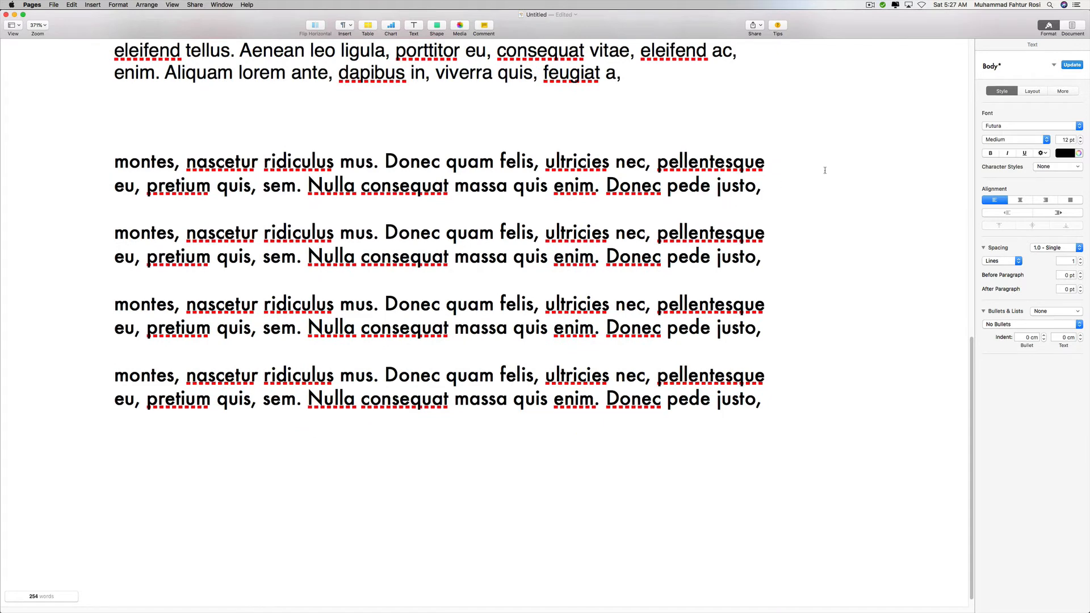
# - Make the first of the four pasted Futura paragraphs bold and set its font size to 11 pt
pyautogui.moveTo(758, 194); pyautogui.dragTo(114, 162)
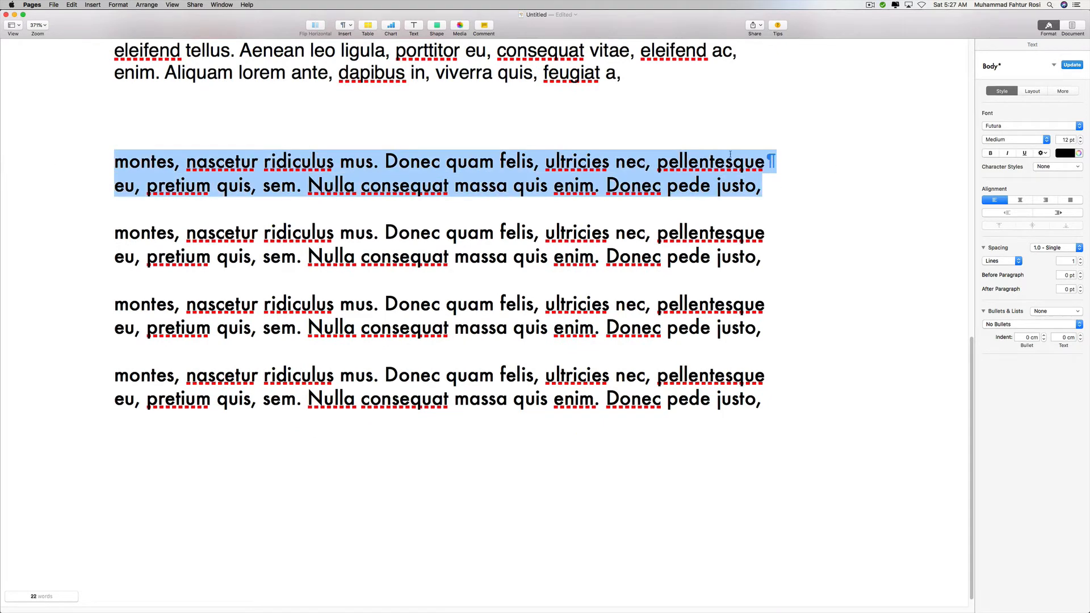
pyautogui.click(991, 153)
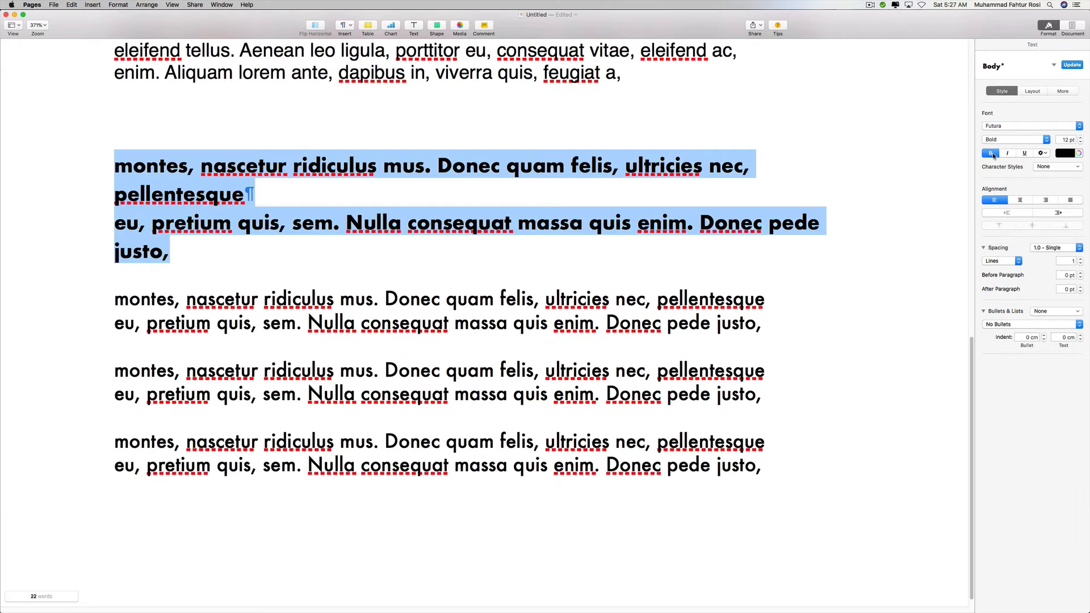
pyautogui.click(1080, 143)
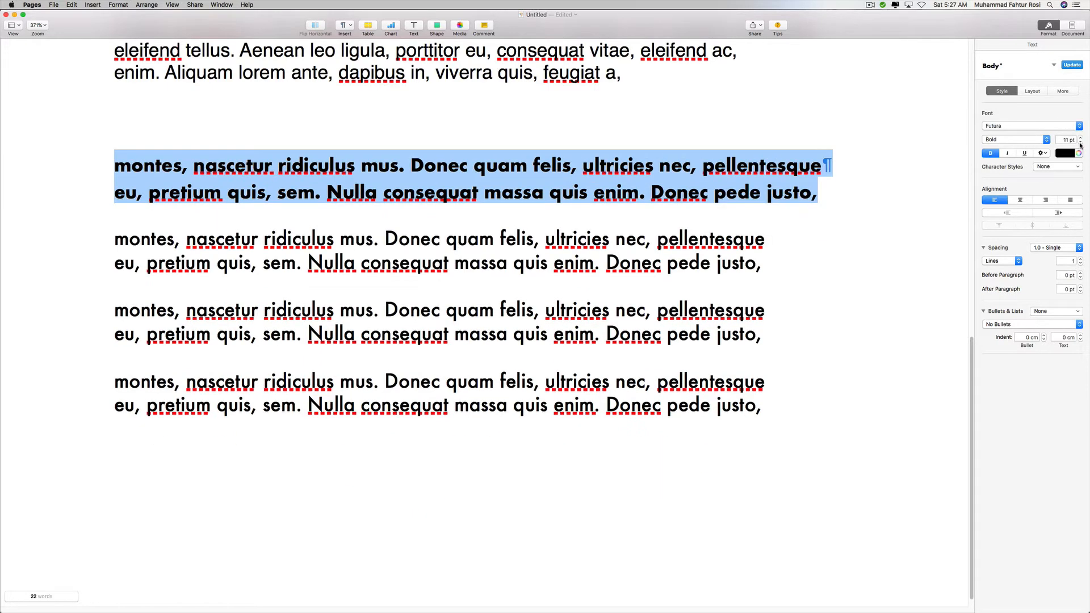
# - Italicize the second pasted Futura paragraph and underline the third one
pyautogui.moveTo(767, 257); pyautogui.dragTo(94, 239)
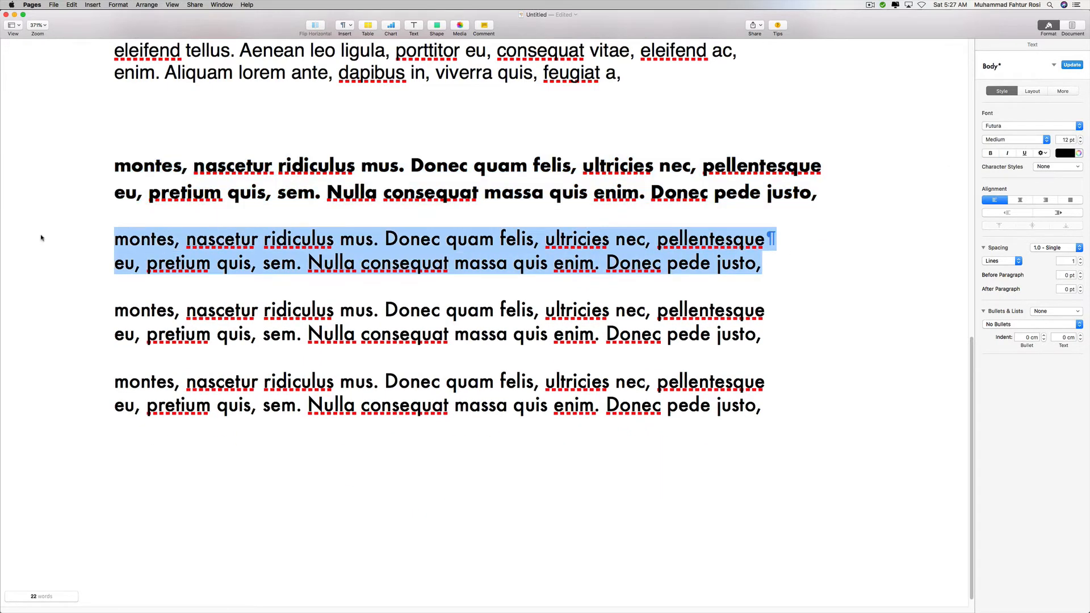
pyautogui.click(1008, 153)
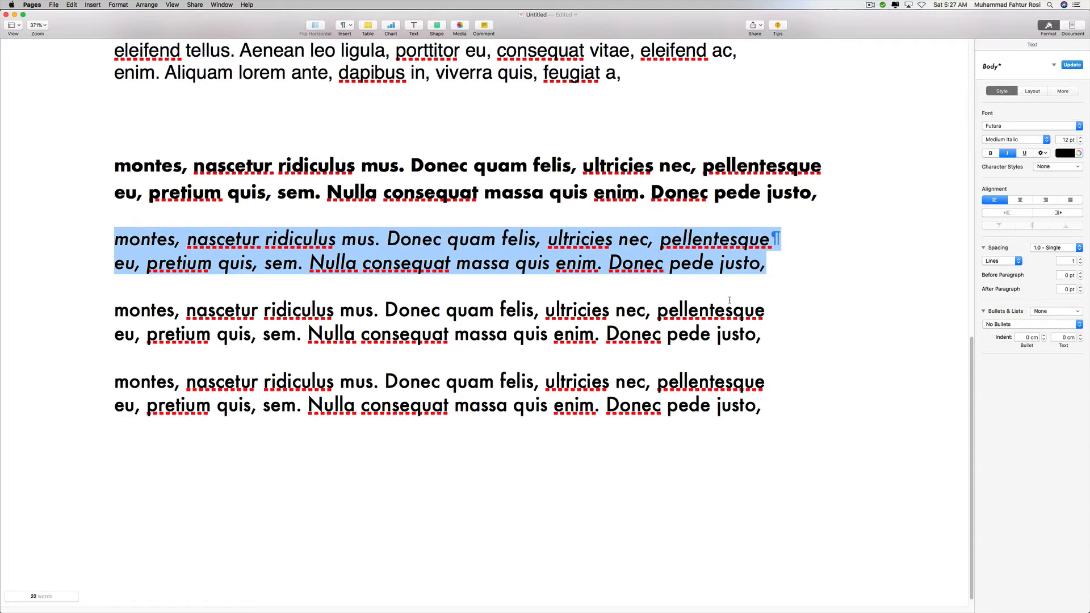
pyautogui.moveTo(798, 348); pyautogui.dragTo(16, 315)
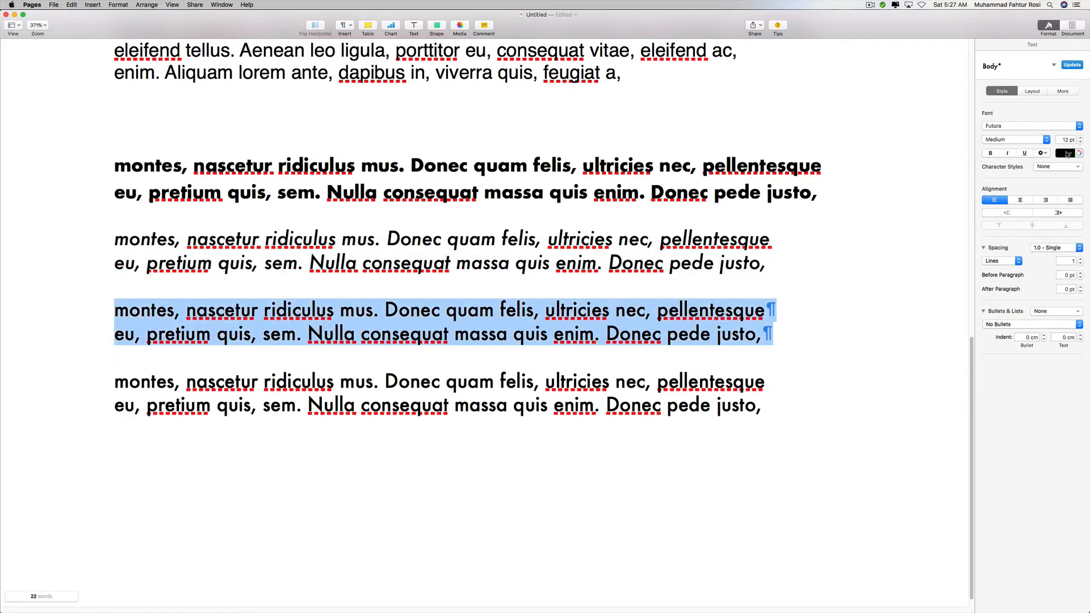
pyautogui.click(1024, 154)
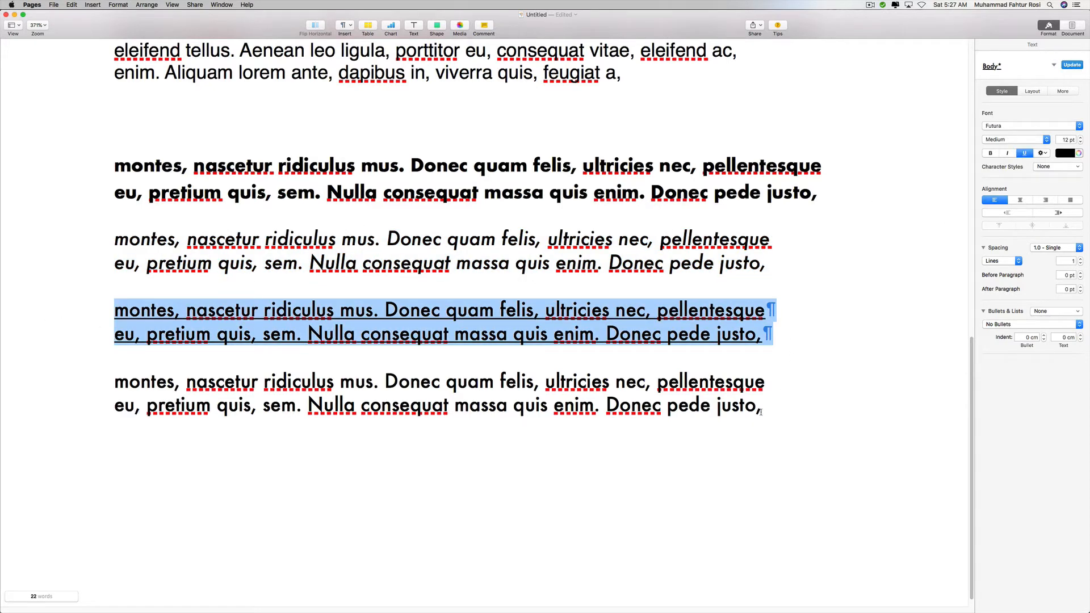
# - Switch to Safari to reveal the outline's Advanced Option Text item, and return to Pages to view the advanced font options for the fourth pasted paragraph
pyautogui.moveTo(761, 412); pyautogui.dragTo(111, 387)
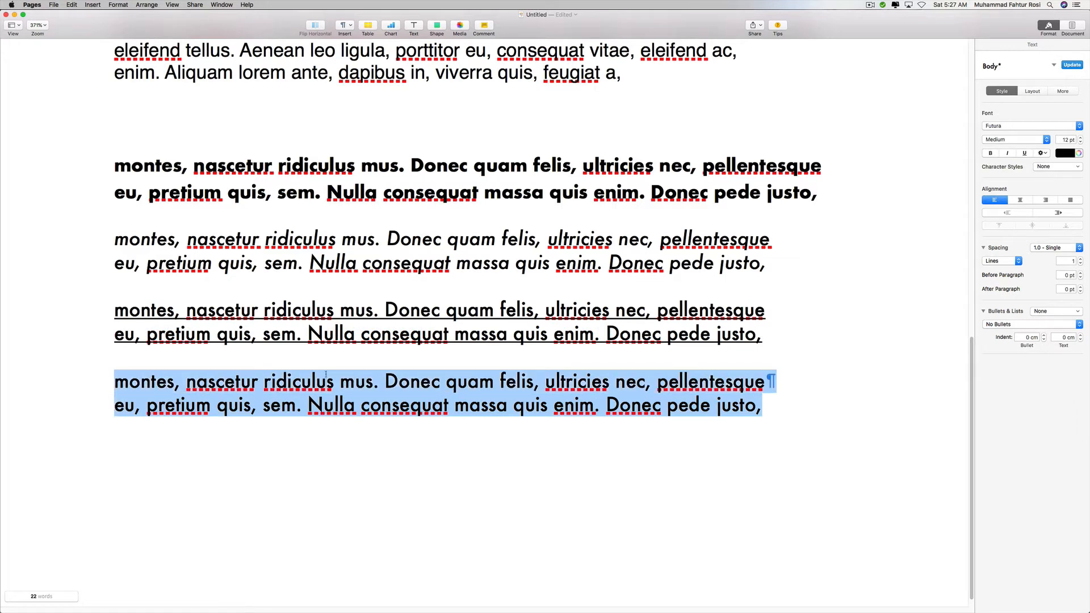
pyautogui.click(1046, 154)
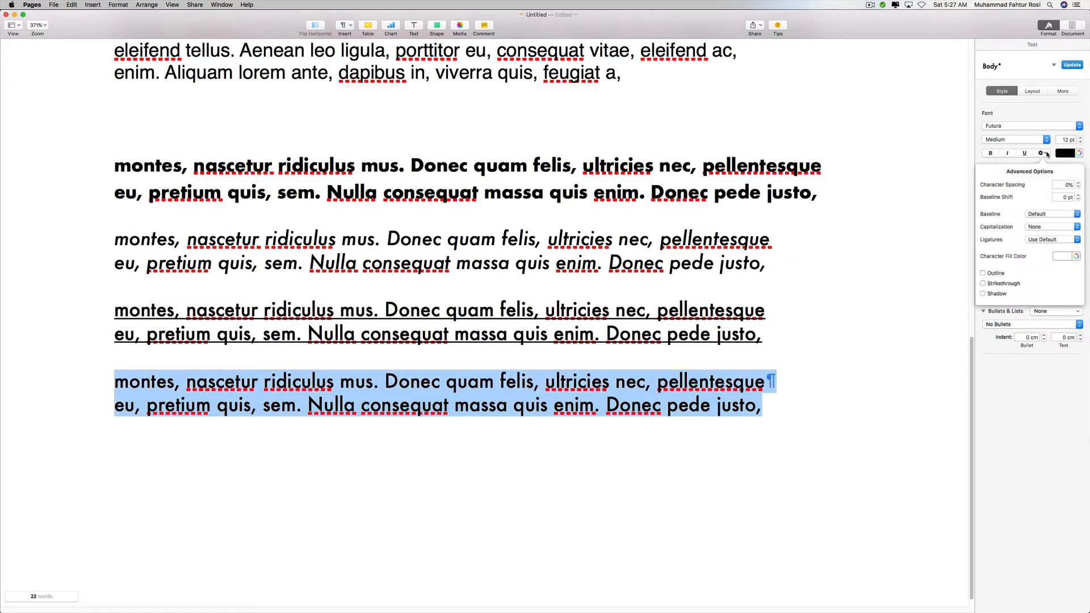
pyautogui.press('super+Tab')
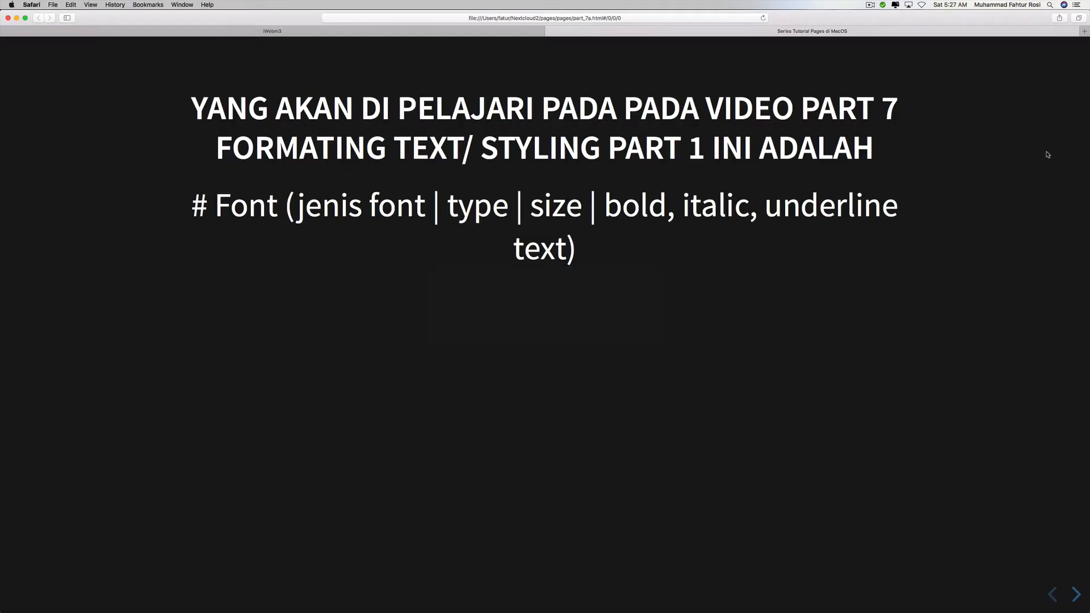
pyautogui.press('Right')
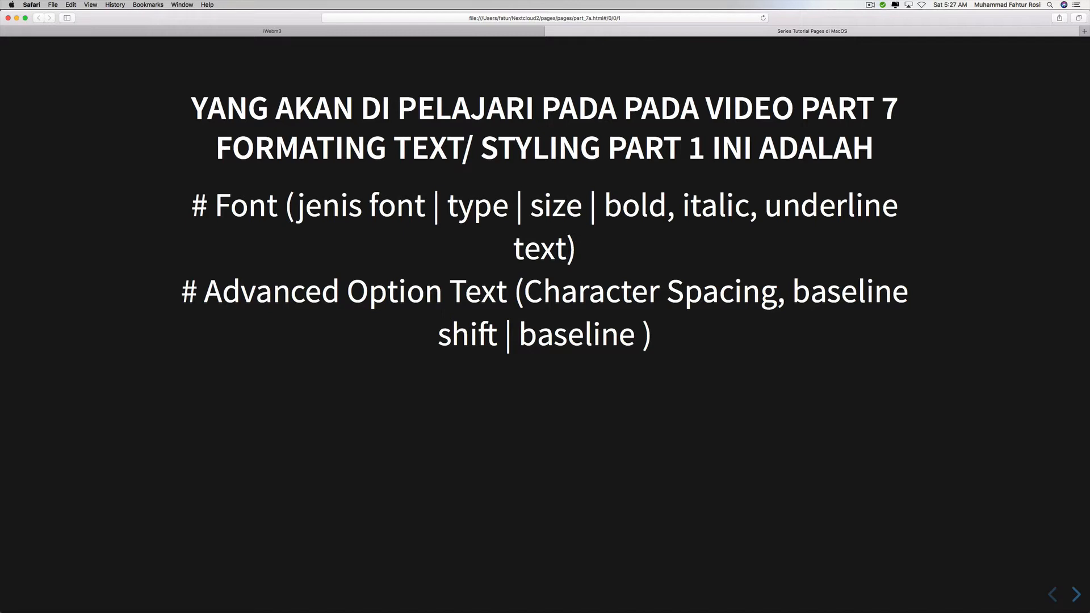
pyautogui.press('super+Tab')
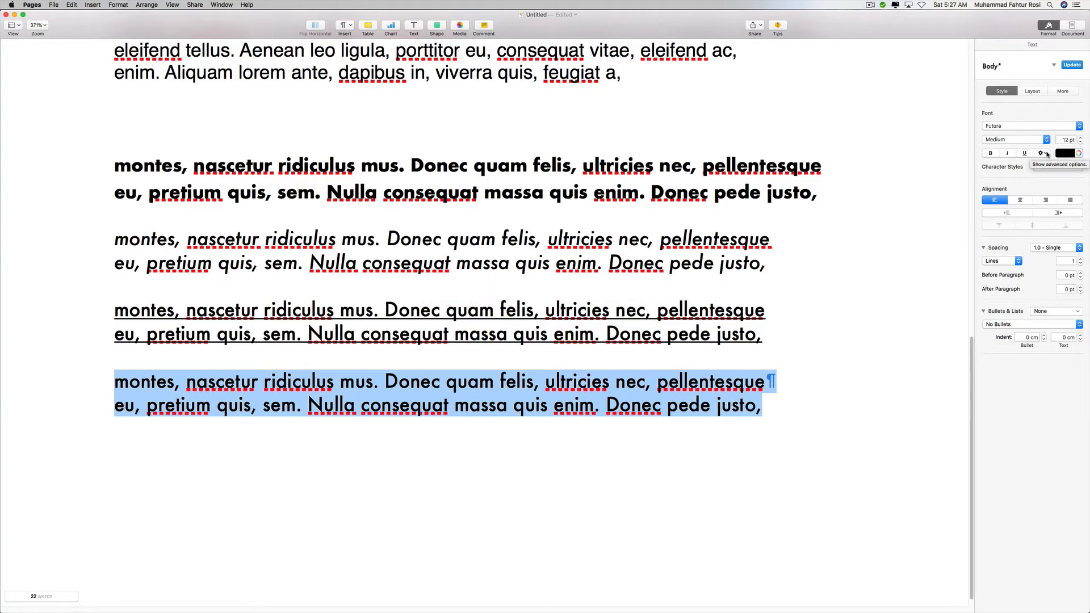
pyautogui.click(1042, 153)
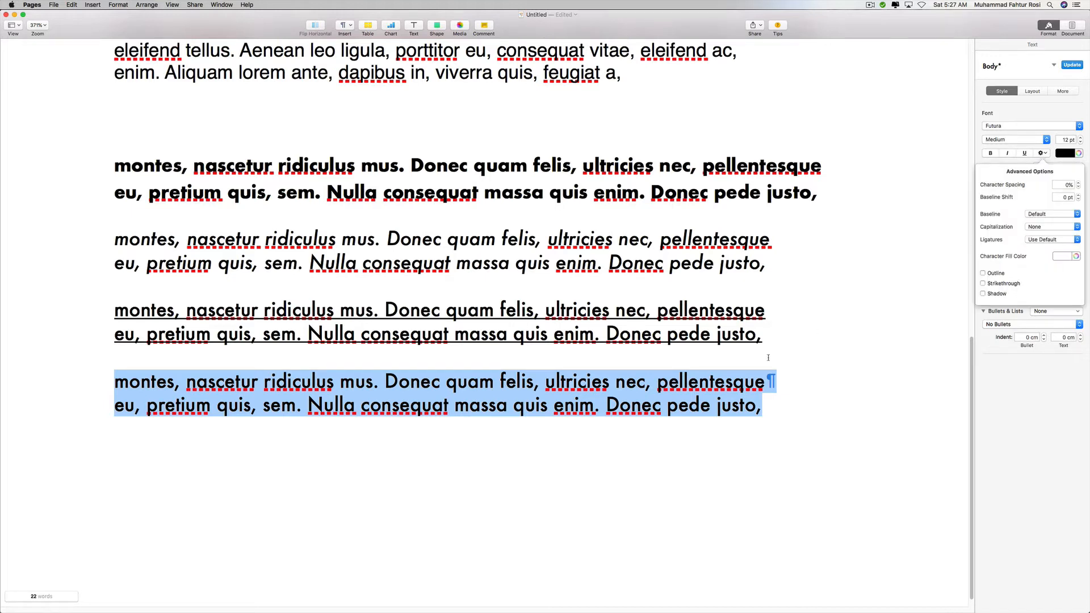
pyautogui.click(635, 461)
# - Copy the last plain Futura paragraph and paste two more copies below it
pyautogui.moveTo(767, 410); pyautogui.dragTo(58, 393)
pyautogui.press('super+c')
pyautogui.press('Right')
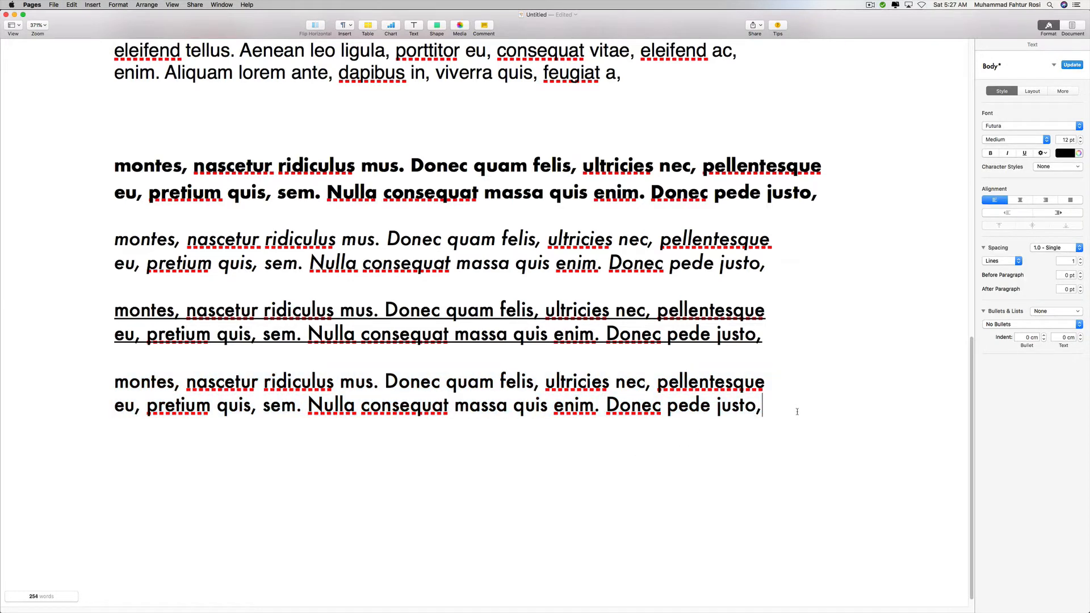
pyautogui.press('Return')
pyautogui.press('super+v')
pyautogui.press('Return')
pyautogui.press('super+v')
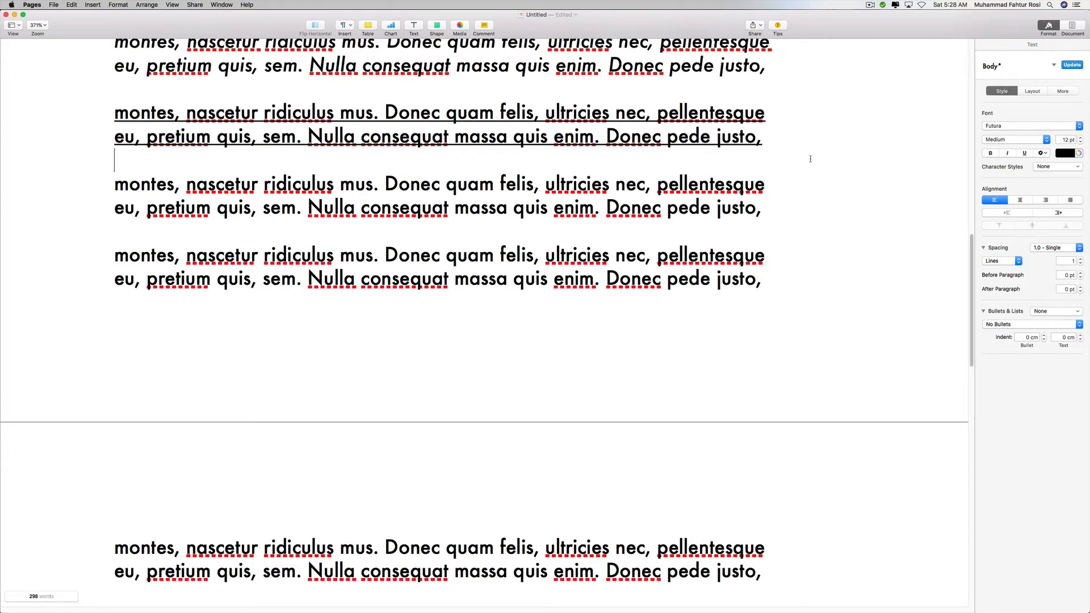
# - Push the three plain Futura paragraphs onto the next page with blank lines, and insert a blank line between the last two
pyautogui.press('super+z')
pyautogui.press('super+z')
pyautogui.press('Return')
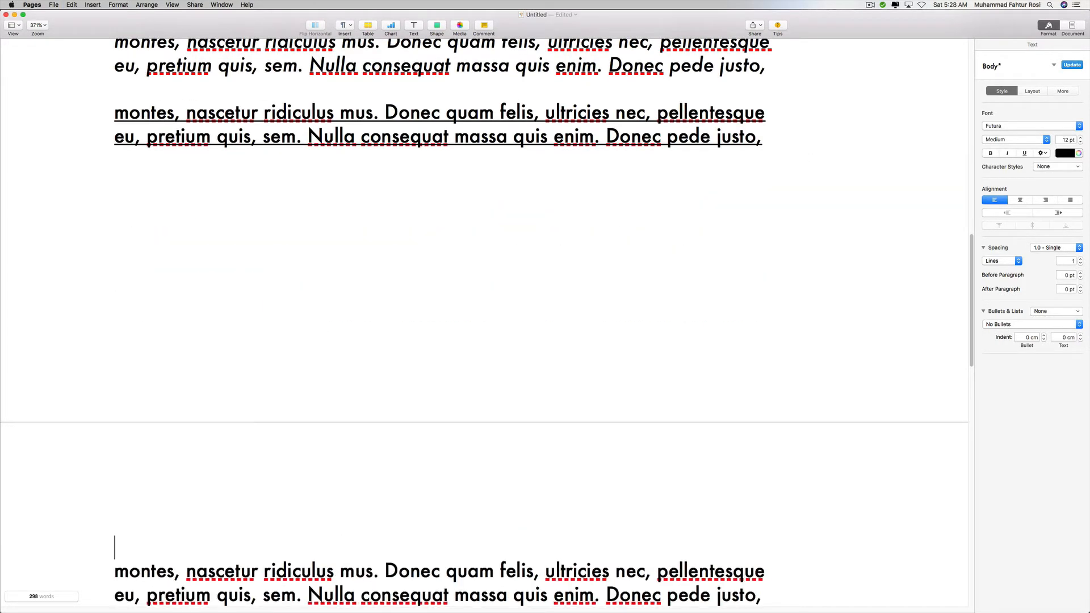
pyautogui.scroll(-6, 849, 390)
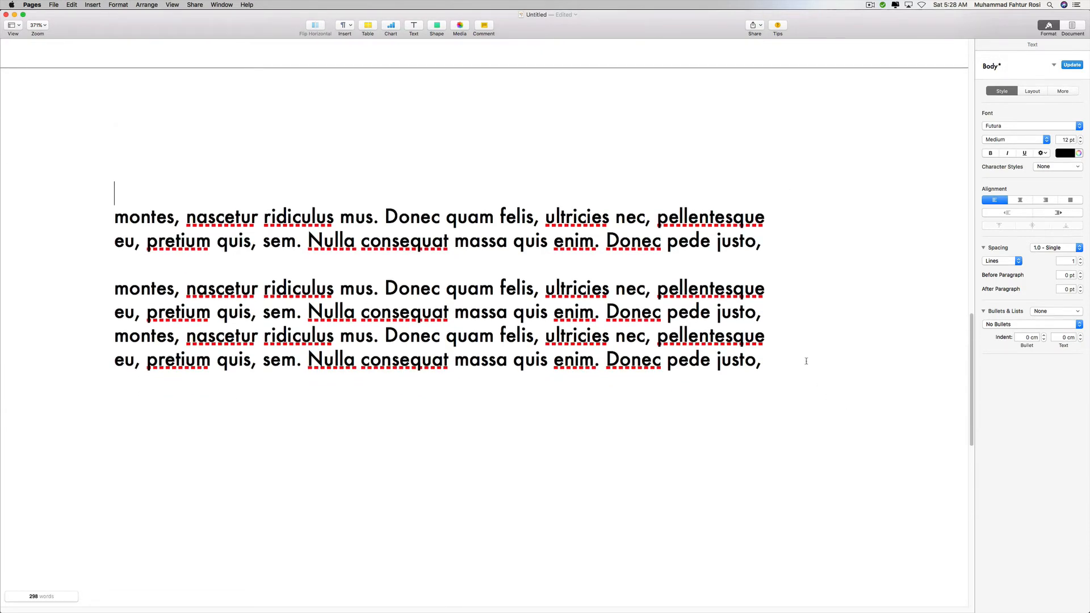
pyautogui.click(787, 321)
pyautogui.press('Return')
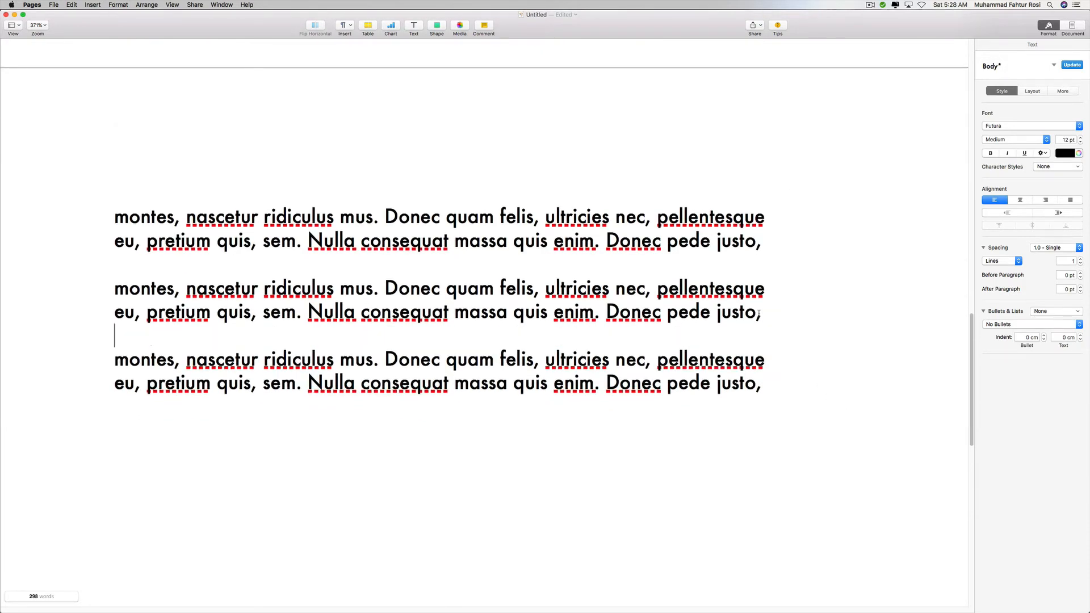
# - Set the character spacing of the first paragraph on the last page to 10%
pyautogui.moveTo(772, 241); pyautogui.dragTo(1, 223)
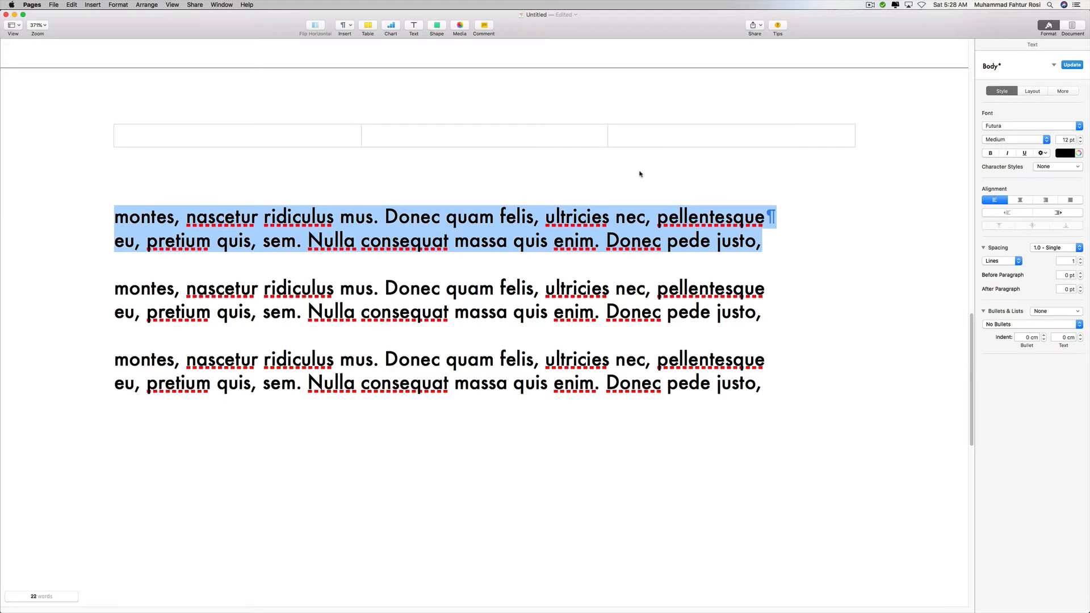
pyautogui.click(1042, 153)
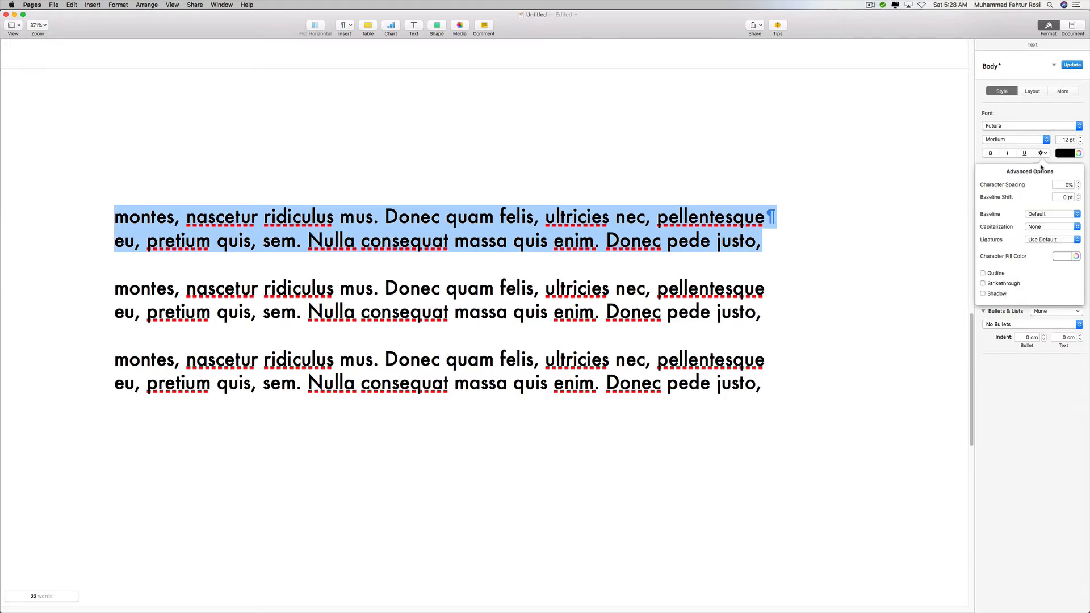
pyautogui.click(1077, 183)
pyautogui.click(1078, 183)
pyautogui.click(1078, 182)
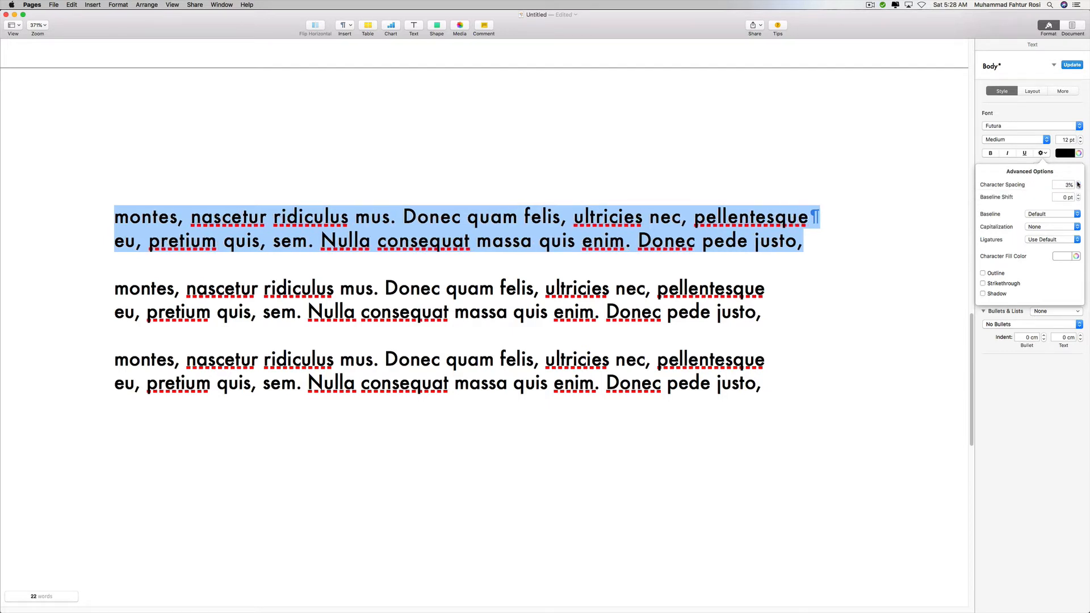
pyautogui.click(1078, 183)
pyautogui.click(1078, 184)
pyautogui.click(1078, 184)
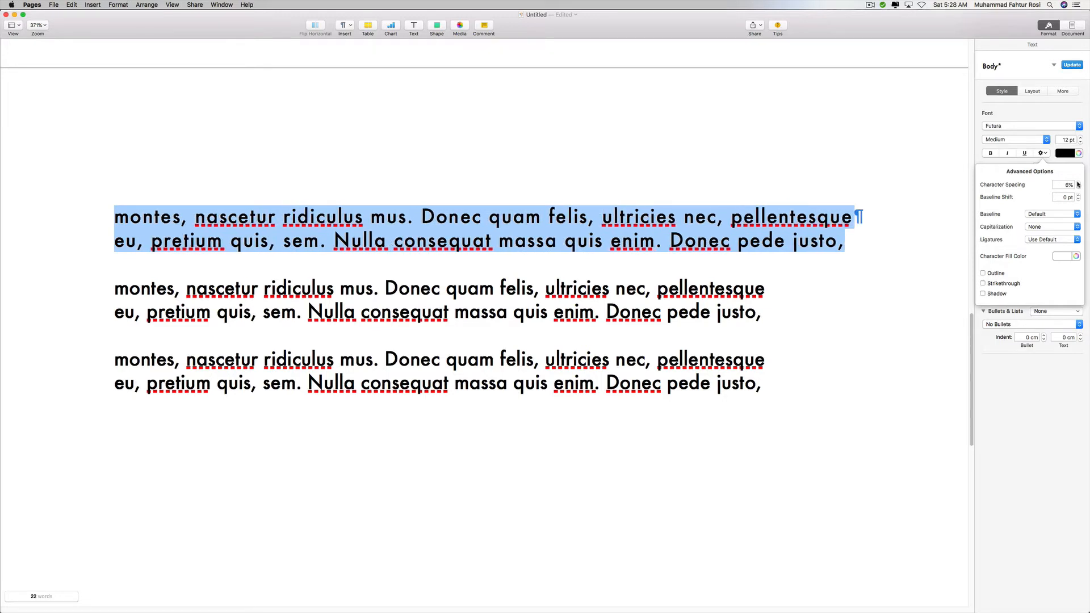
pyautogui.click(1078, 183)
pyautogui.click(1078, 183)
pyautogui.click(1077, 184)
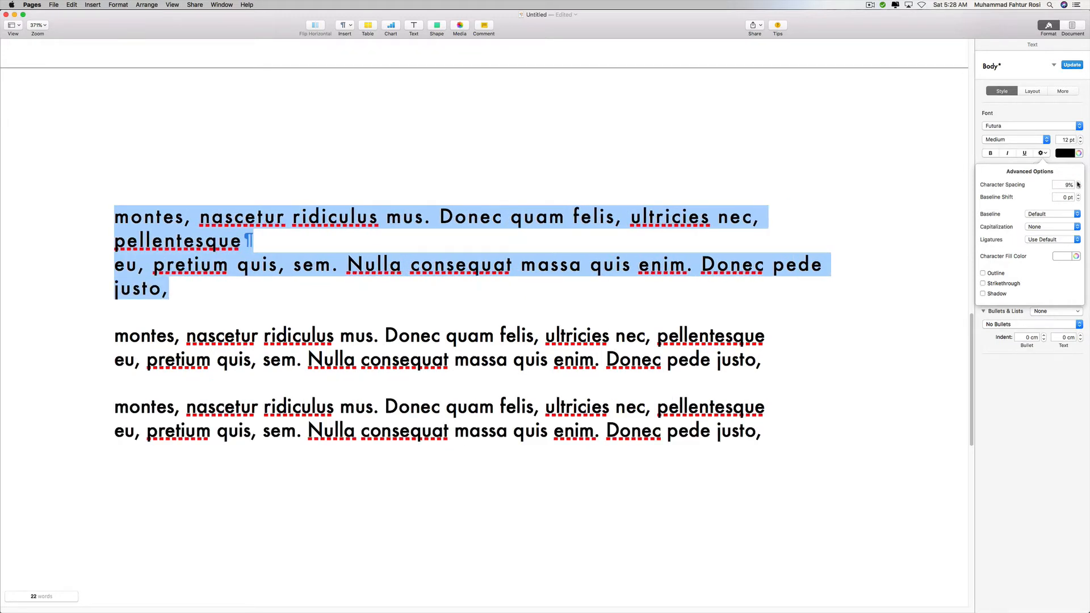
pyautogui.click(1077, 183)
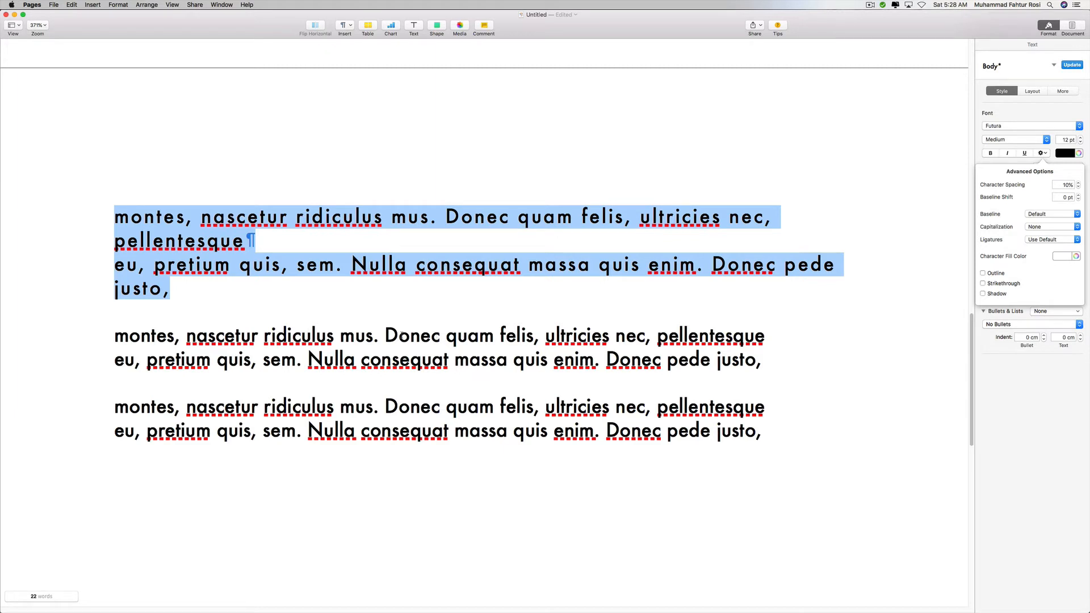
# - Set a baseline shift of 10 pt on the words "Donec quam felis" in the second paragraph on the last page
pyautogui.click(386, 335)
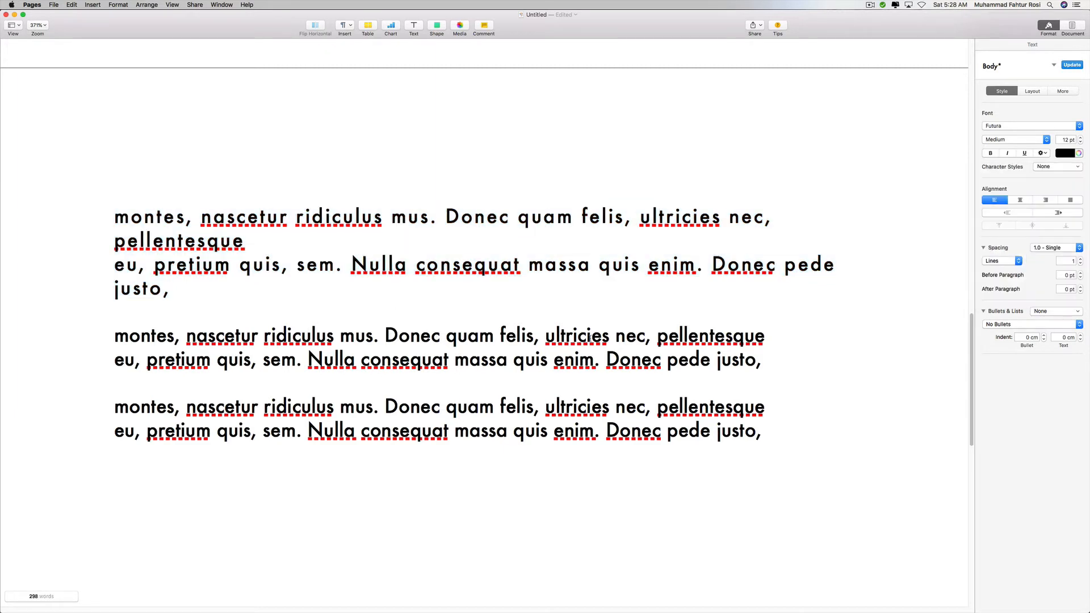
pyautogui.keyDown('shift'); pyautogui.click(535, 336); pyautogui.keyUp('shift')
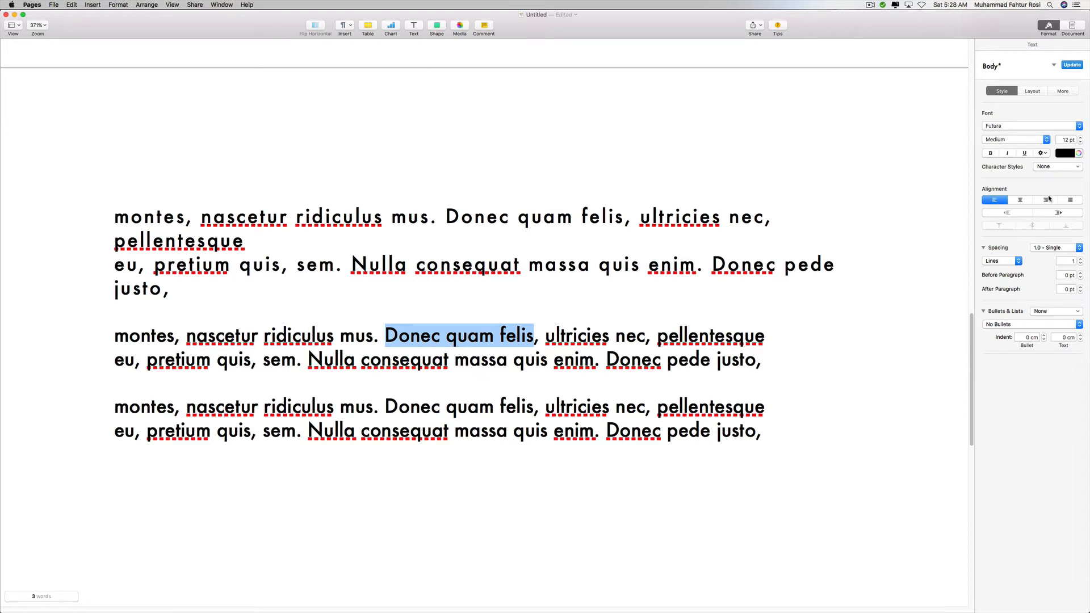
pyautogui.click(1046, 153)
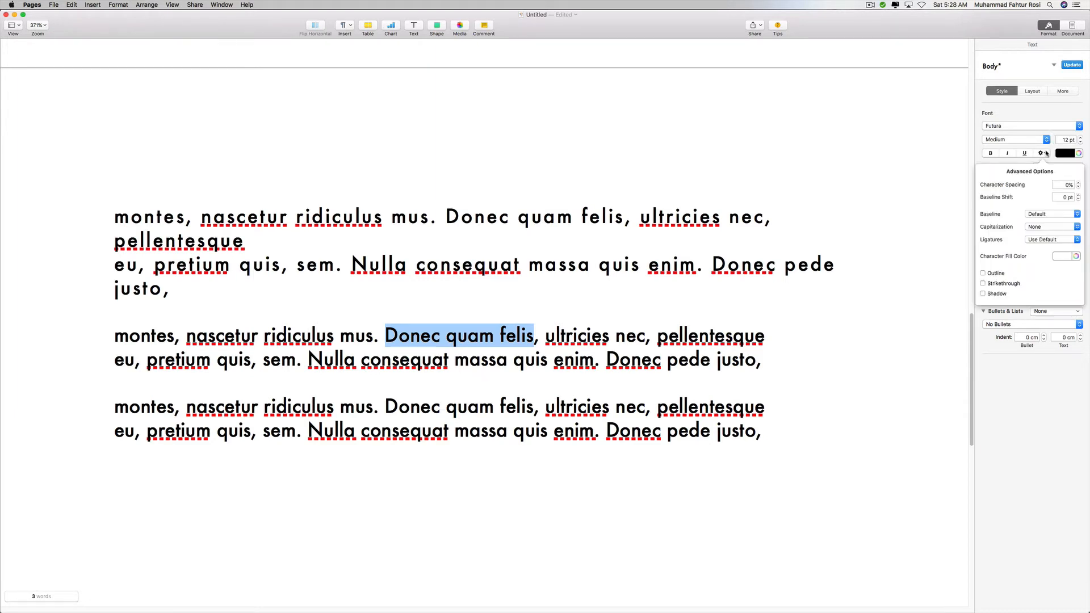
pyautogui.click(1079, 196)
pyautogui.click(1078, 195)
pyautogui.click(1079, 196)
pyautogui.click(1078, 195)
pyautogui.click(1079, 195)
pyautogui.click(1078, 195)
pyautogui.click(1079, 196)
pyautogui.click(1079, 195)
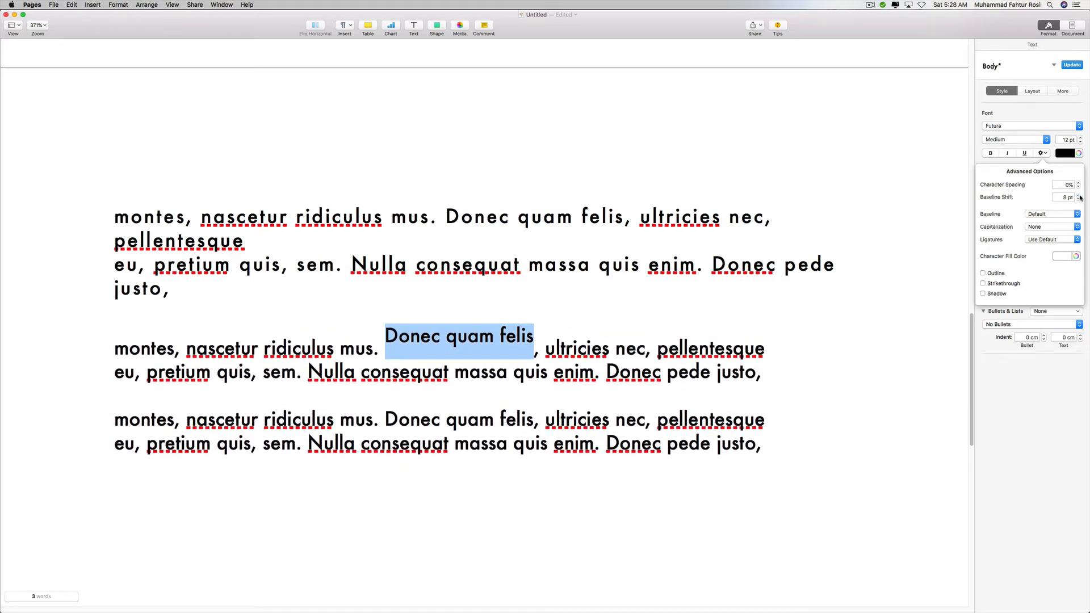
pyautogui.click(1079, 195)
pyautogui.click(1078, 195)
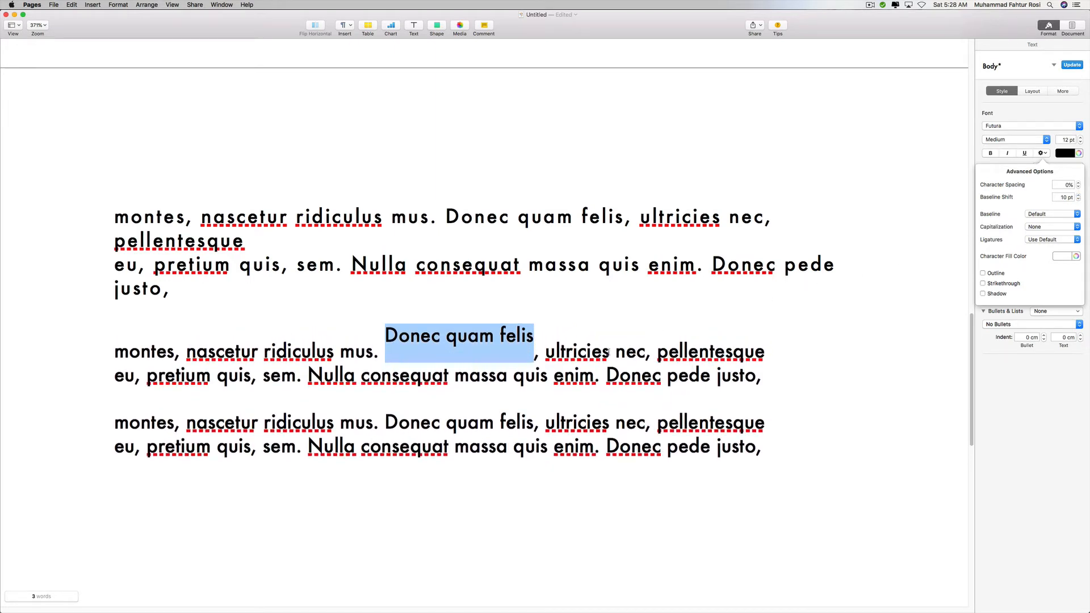
# - Set a baseline shift of -14 pt on the words "ultricies nec" in the second paragraph on the last page
pyautogui.moveTo(544, 350); pyautogui.dragTo(645, 351)
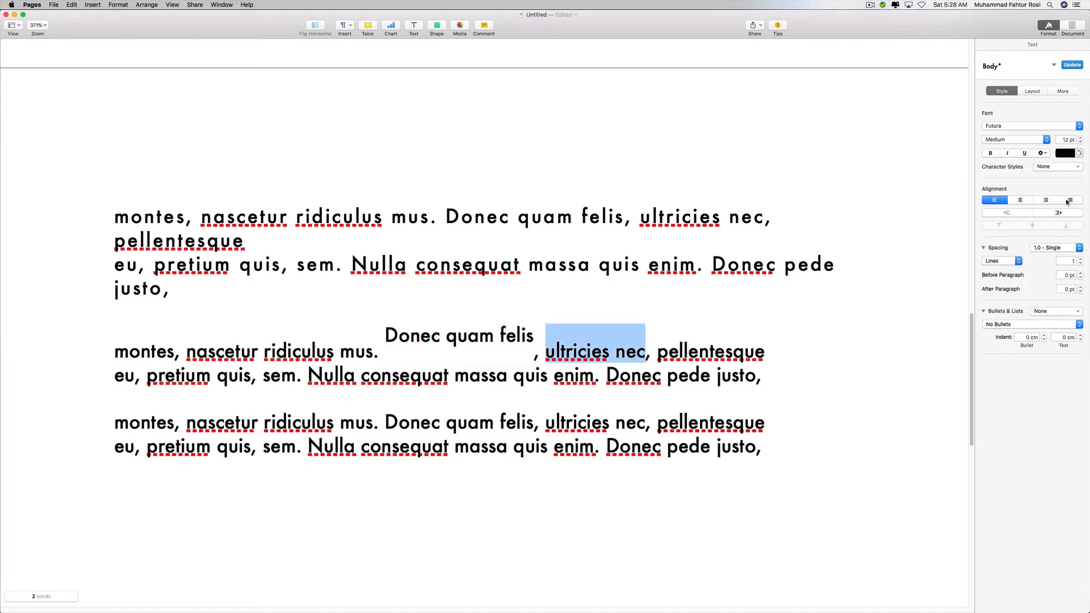
pyautogui.click(1047, 153)
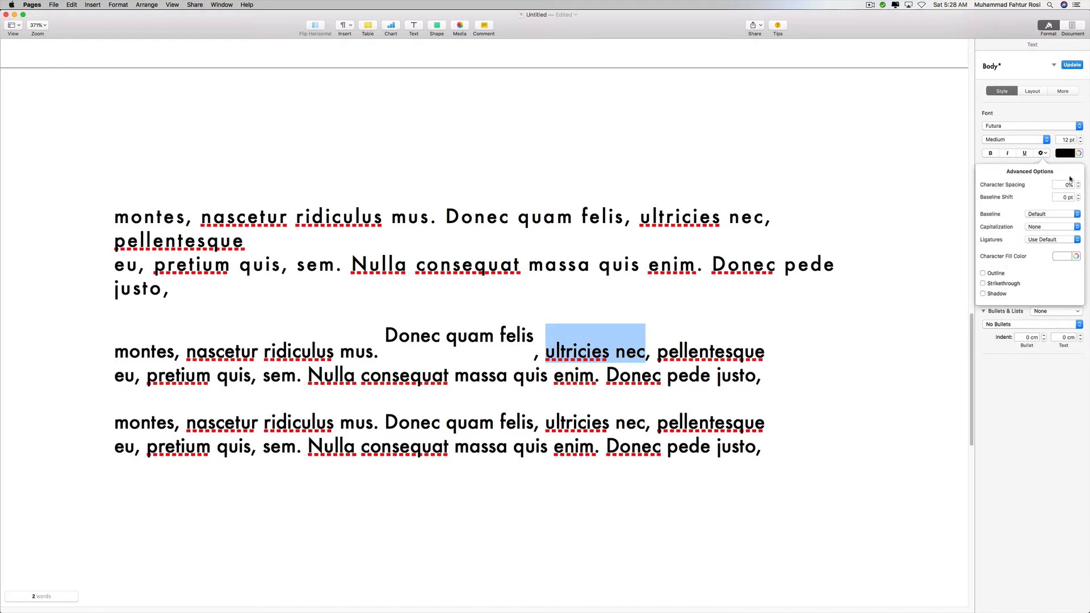
pyautogui.click(1078, 199)
pyautogui.click(1078, 199)
pyautogui.moveTo(1078, 200); pyautogui.dragTo(1078, 201)
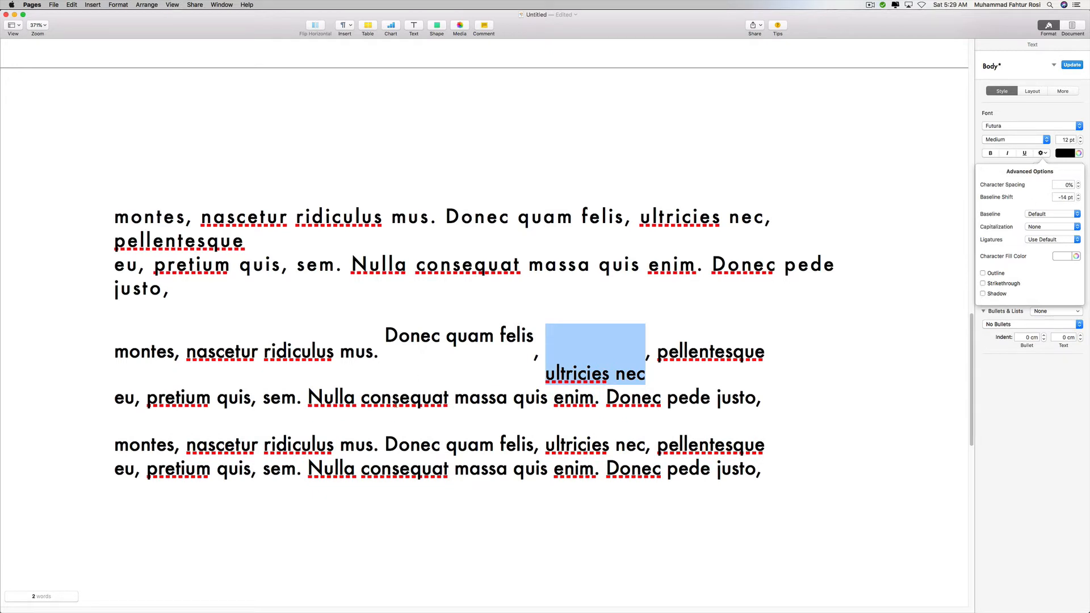
pyautogui.click(667, 370)
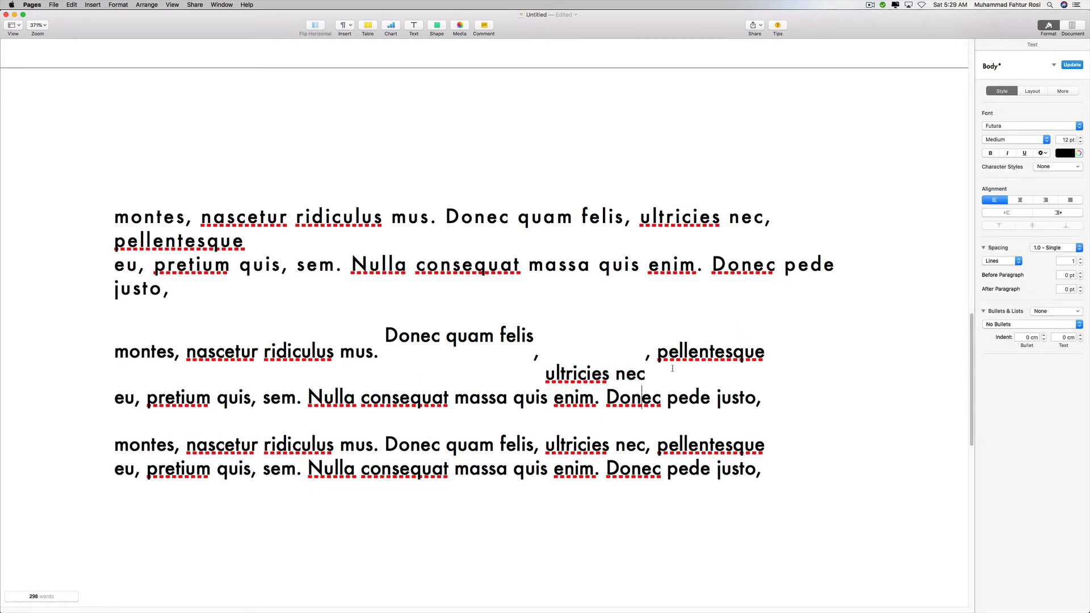
# - Compare the baseline shift settings of "consequat", "felis" and "ultricies nec" in the second paragraph's advanced text options
pyautogui.scroll(-4, 667, 371)
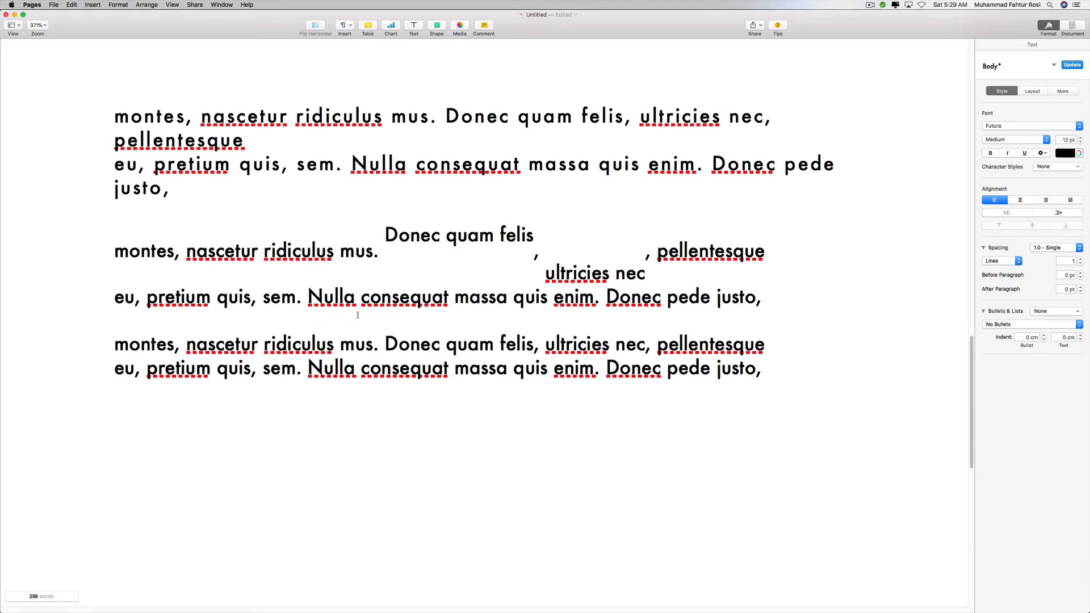
pyautogui.doubleClick(405, 296)
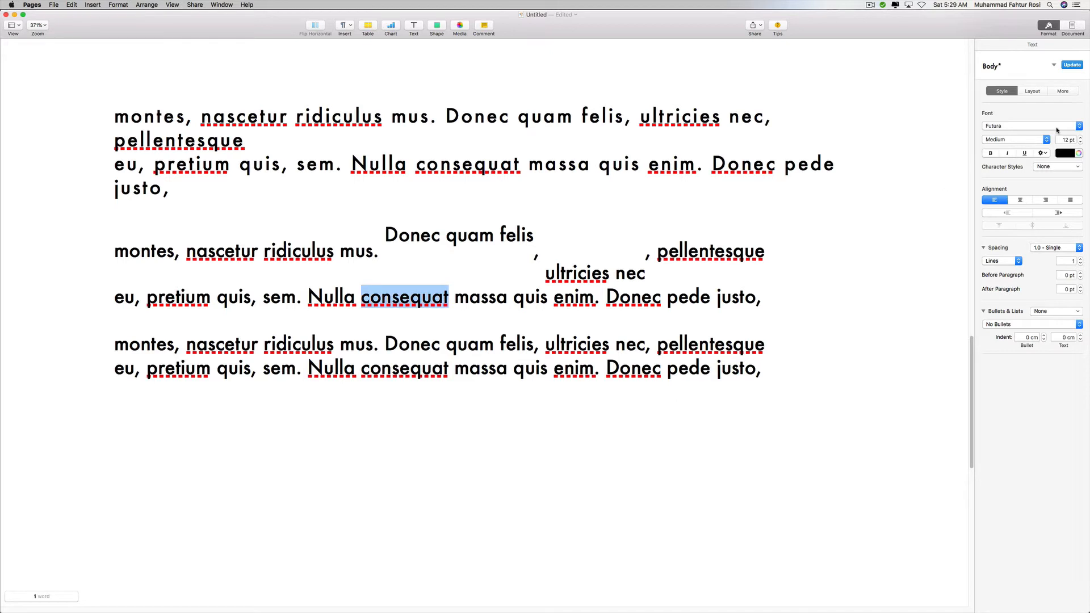
pyautogui.click(1047, 154)
pyautogui.click(1047, 154)
pyautogui.click(1047, 154)
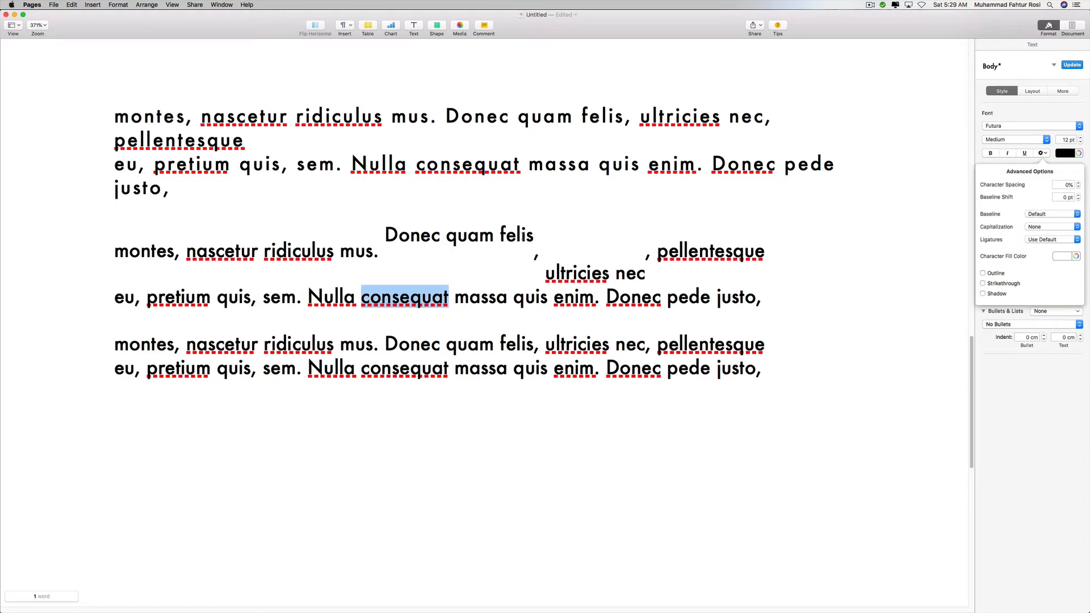
pyautogui.click(521, 235)
pyautogui.doubleClick(517, 235)
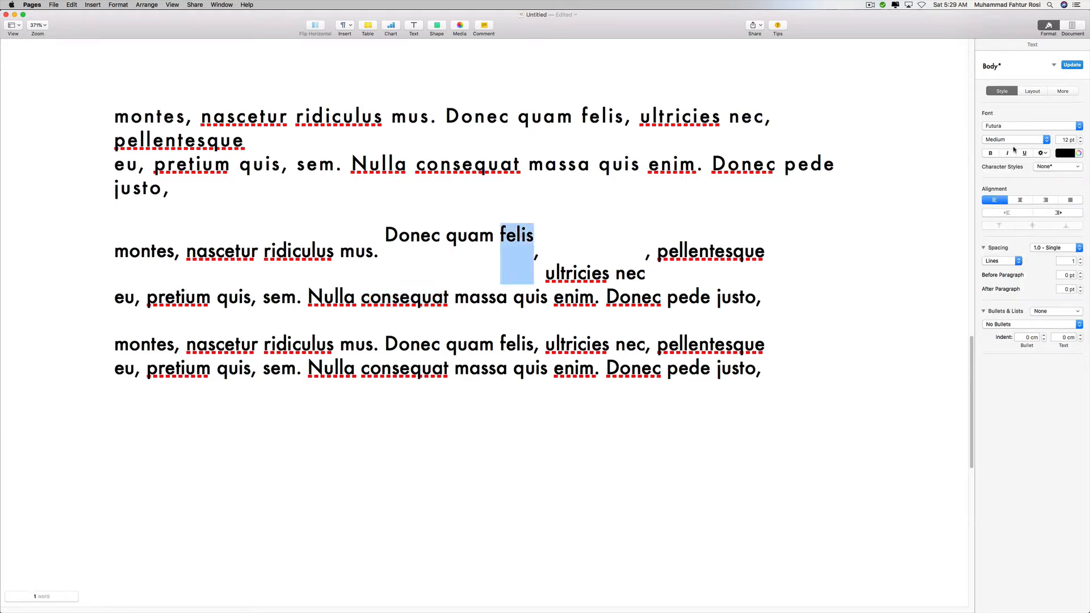
pyautogui.click(1049, 153)
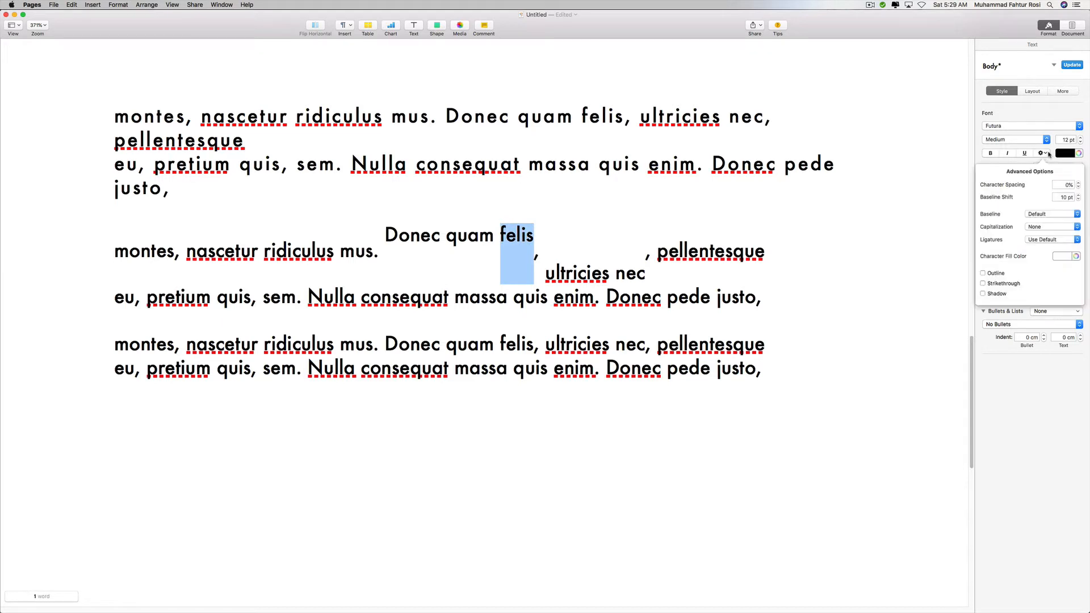
pyautogui.moveTo(645, 277); pyautogui.dragTo(545, 277)
pyautogui.click(1049, 153)
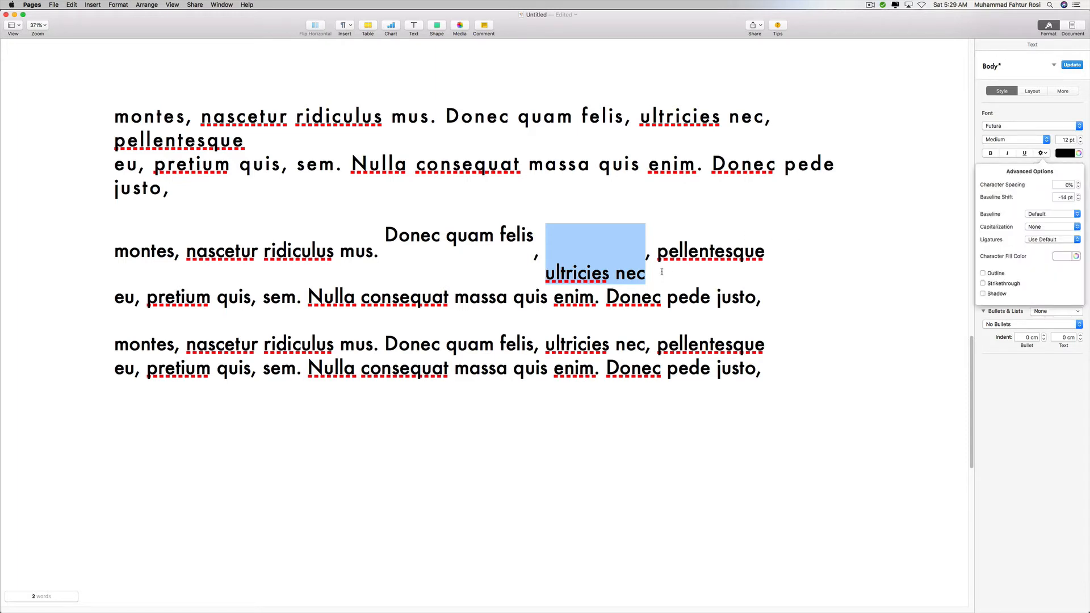
# - Set the baseline of the word "consequat" in the second paragraph to Superscript
pyautogui.doubleClick(383, 296)
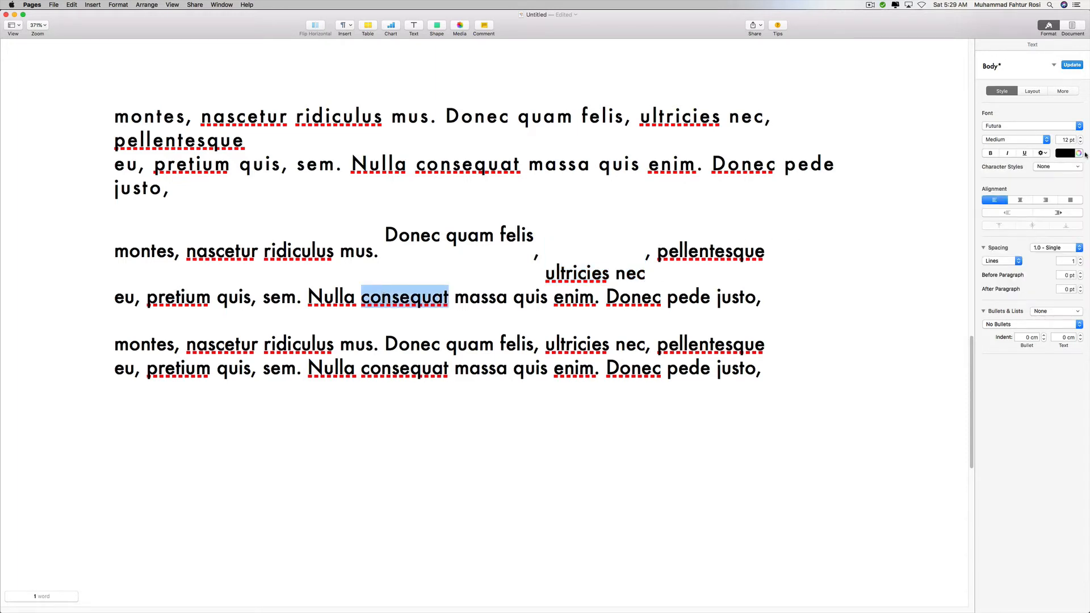
pyautogui.click(1046, 153)
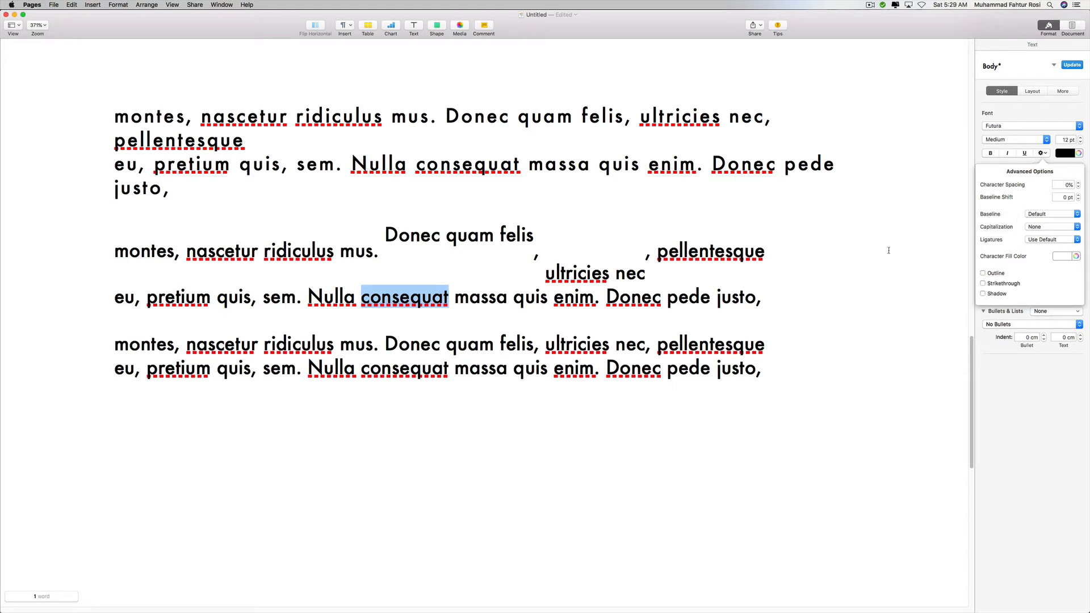
pyautogui.click(1045, 216)
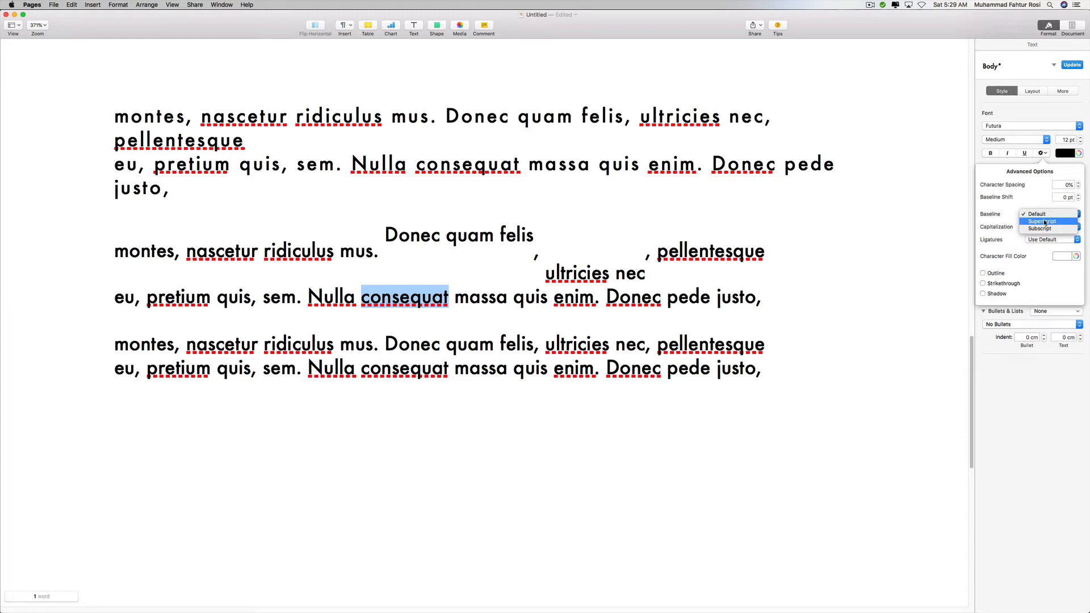
pyautogui.click(1045, 222)
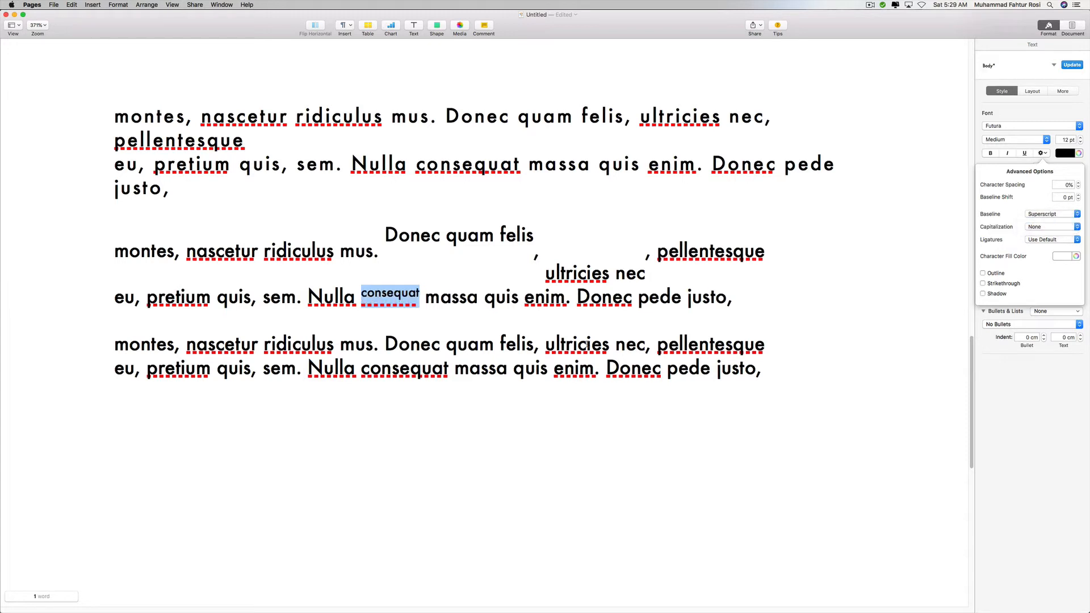
# - Set the baseline of the word "quis" after "massa" in the second paragraph to Subscript
pyautogui.doubleClick(452, 301)
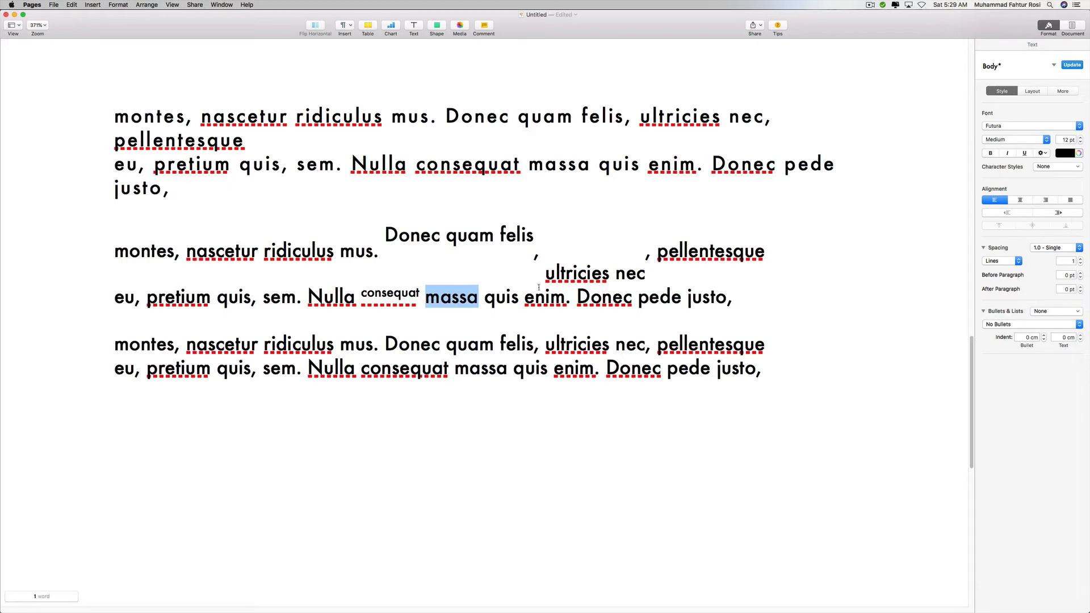
pyautogui.click(495, 297)
pyautogui.click(507, 299)
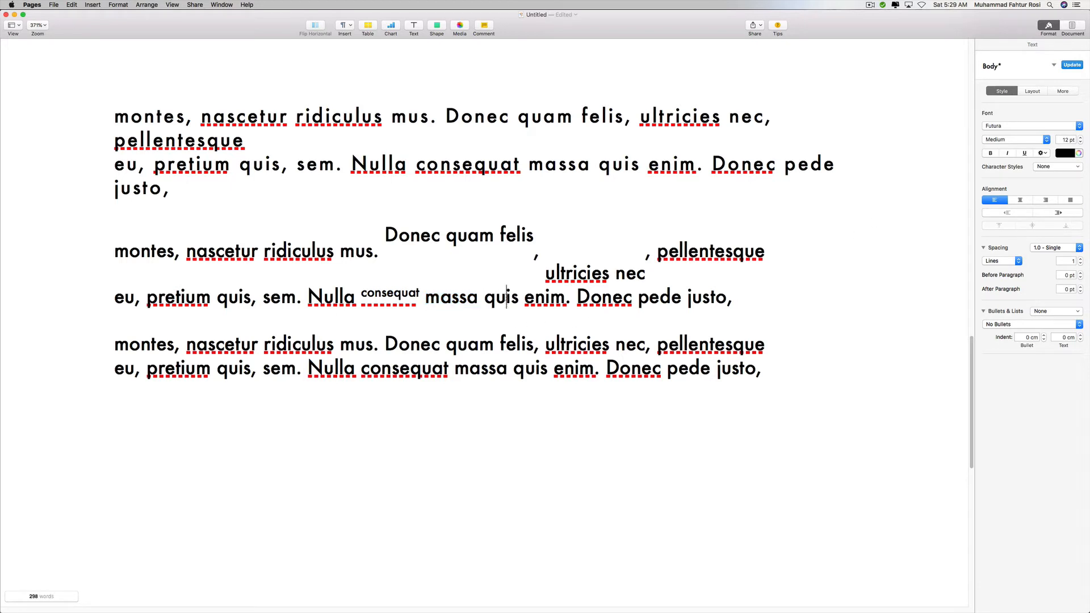
pyautogui.doubleClick(505, 297)
pyautogui.click(1064, 168)
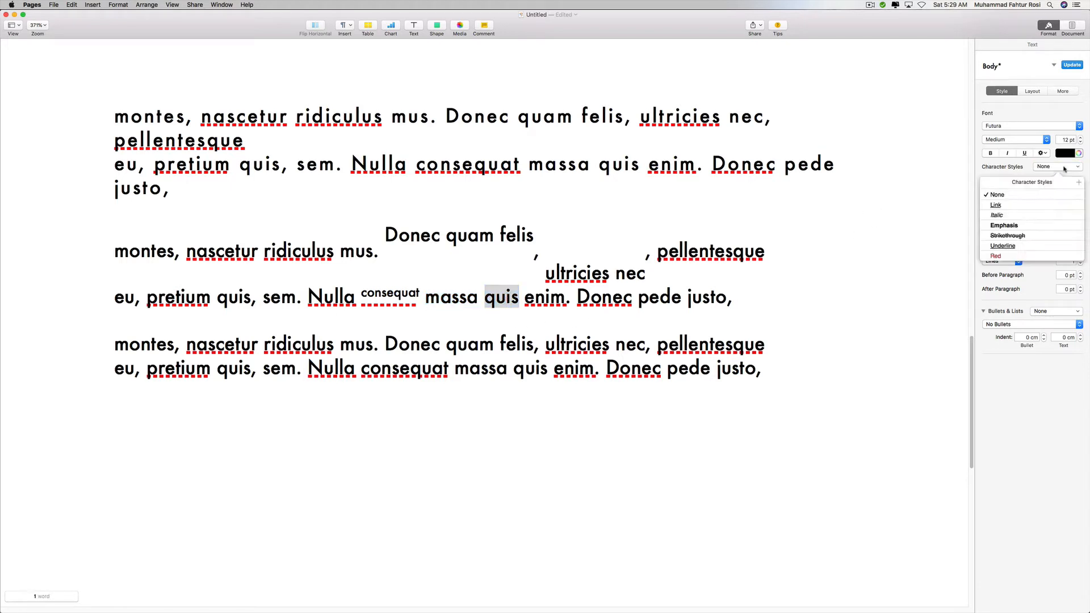
pyautogui.click(1043, 153)
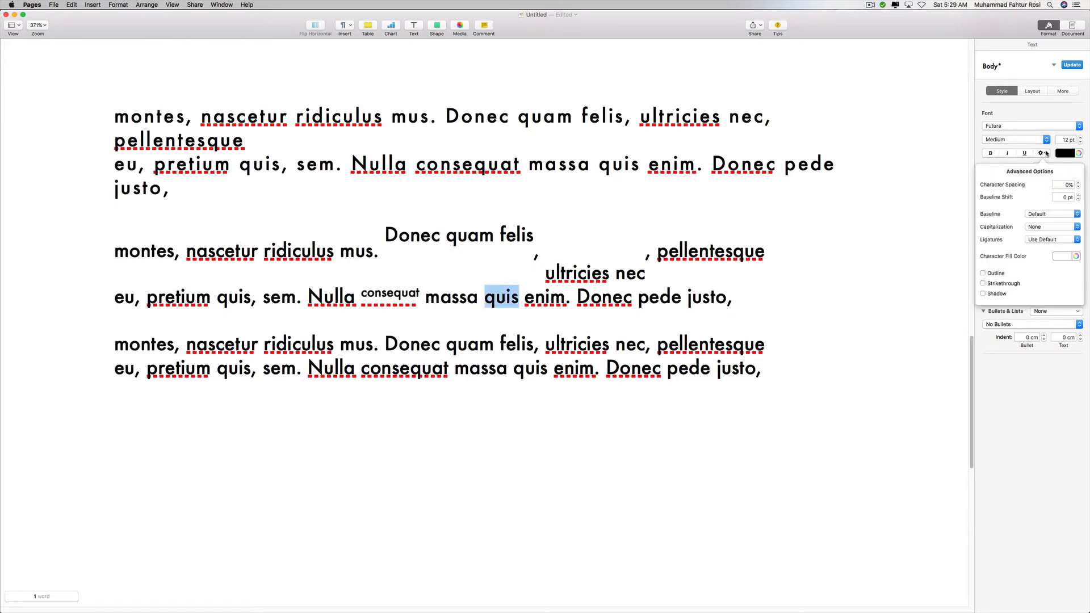
pyautogui.click(1077, 214)
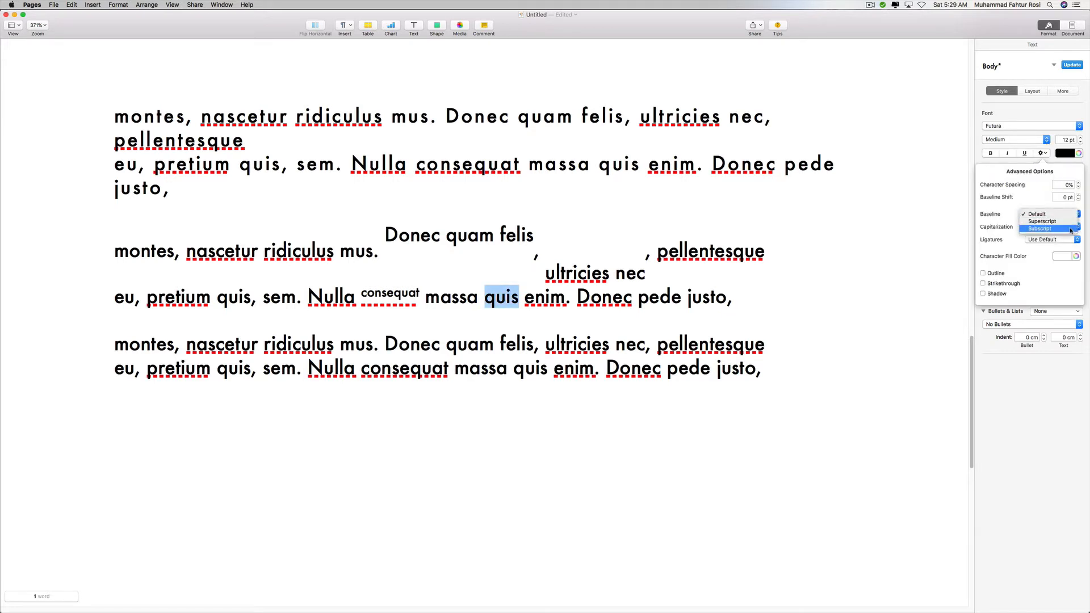
pyautogui.click(1070, 229)
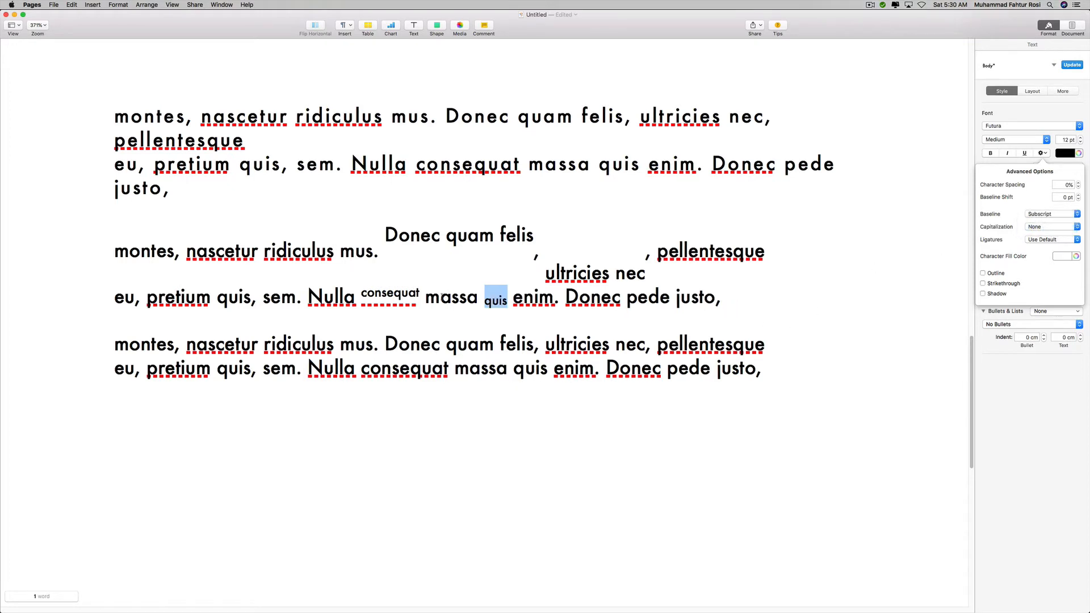
# - Examine the available baseline and capitalization choices for the superscript word "consequat"
pyautogui.doubleClick(400, 295)
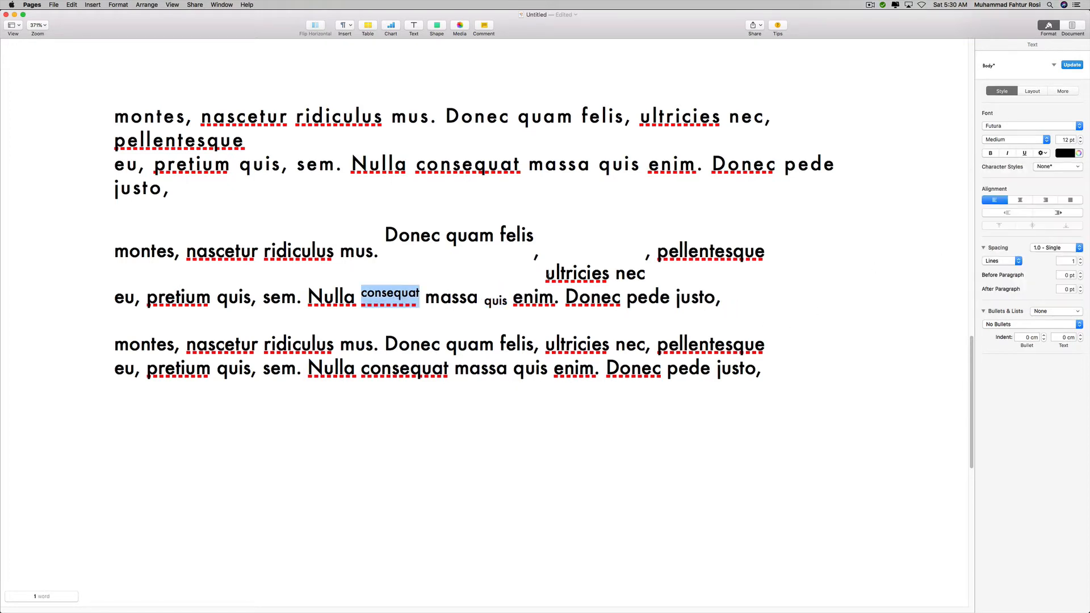
pyautogui.click(1043, 154)
pyautogui.click(1063, 217)
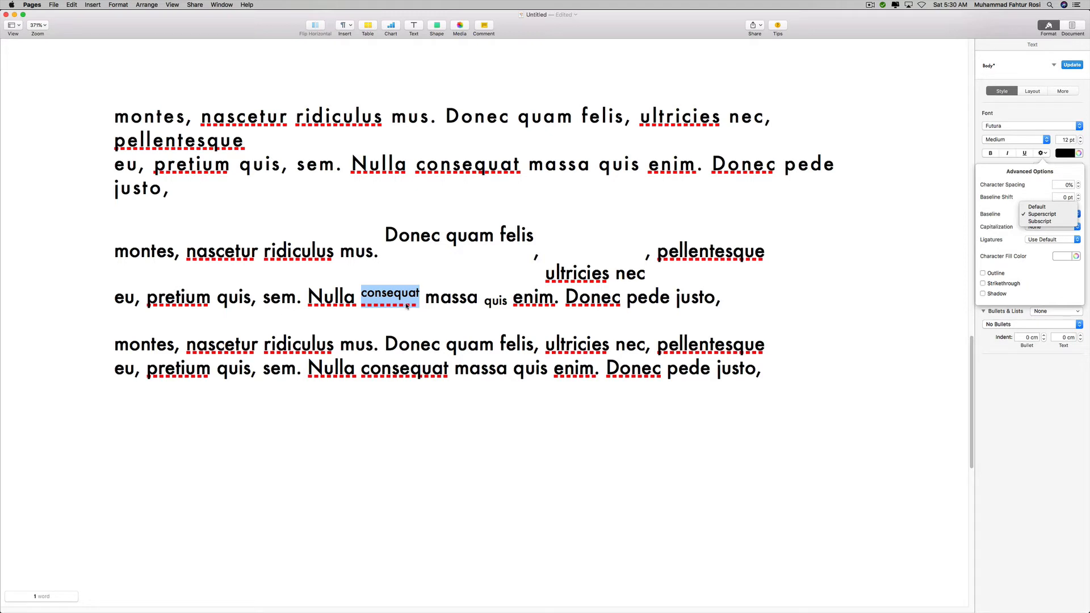
pyautogui.click(506, 307)
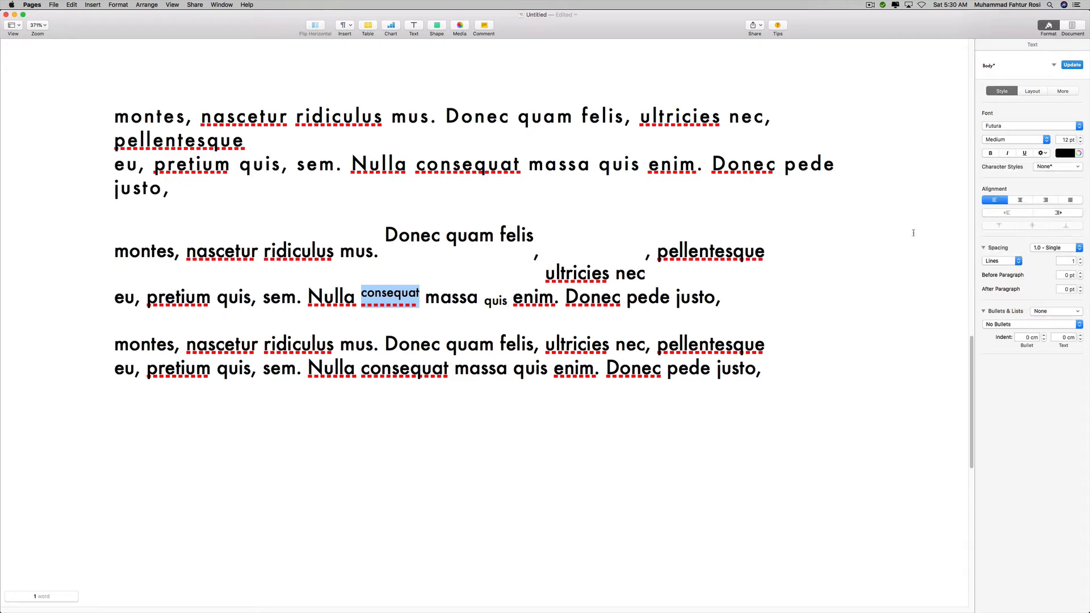
pyautogui.click(1045, 153)
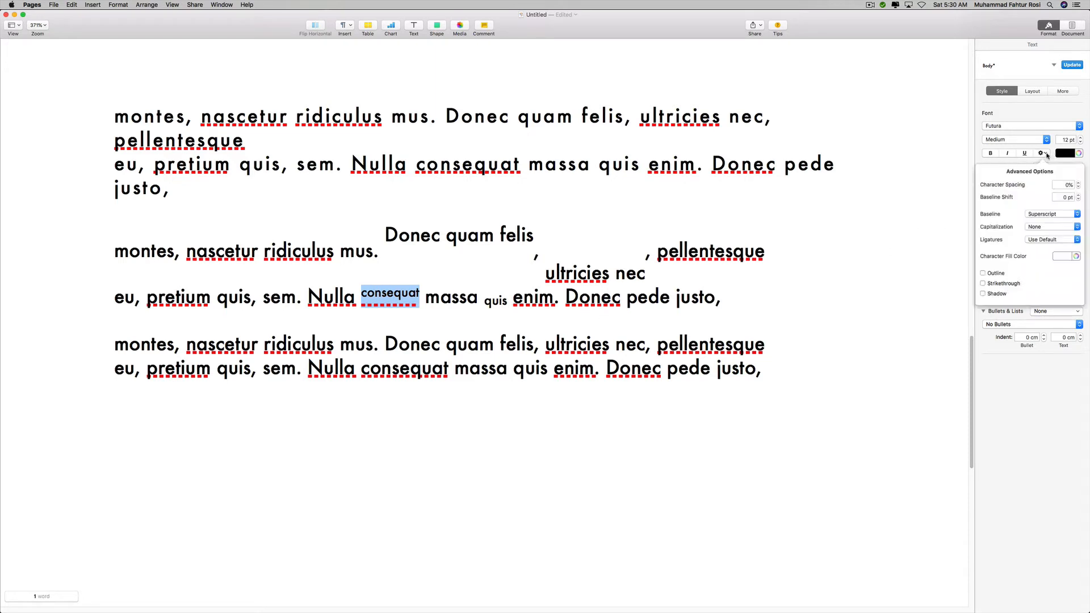
pyautogui.click(1043, 227)
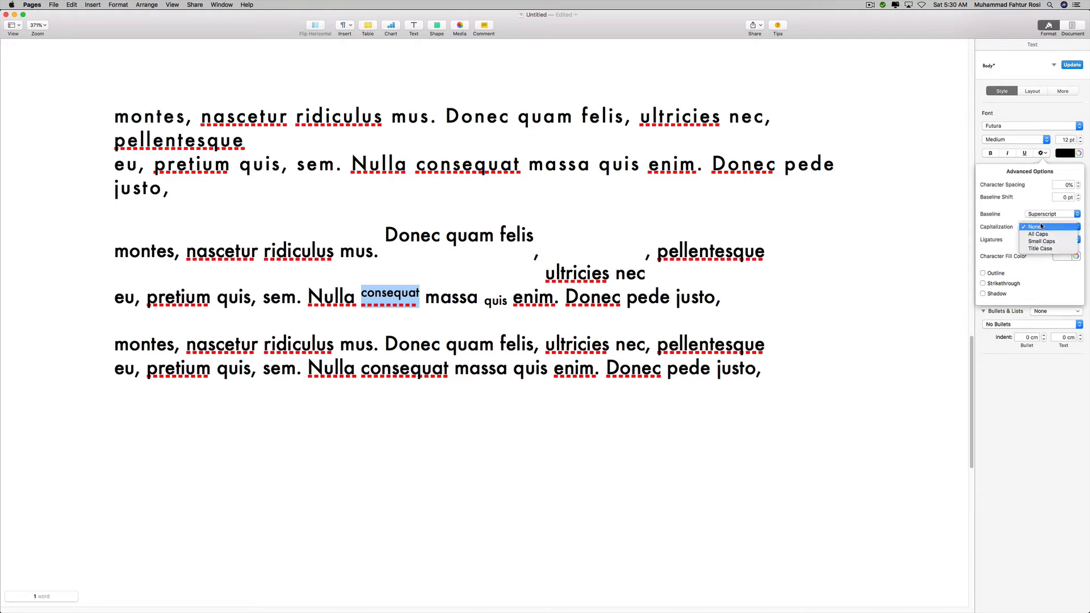
# - Copy the last plain paragraph and paste one copy below it, separated by a blank line
pyautogui.click(212, 388)
pyautogui.tripleClick(191, 390)
pyautogui.press('cmd+c')
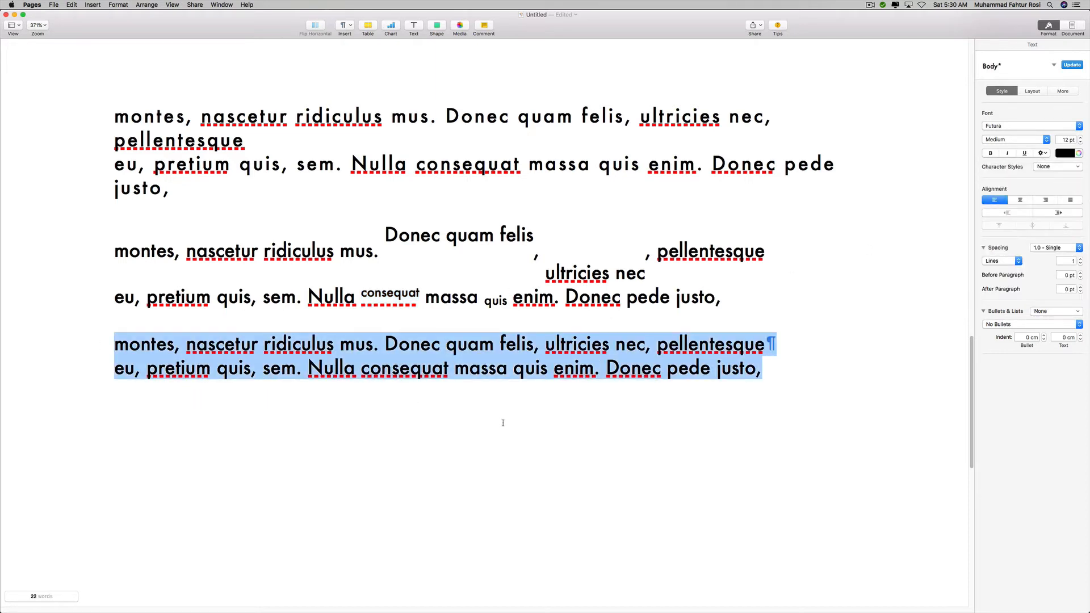
pyautogui.click(794, 377)
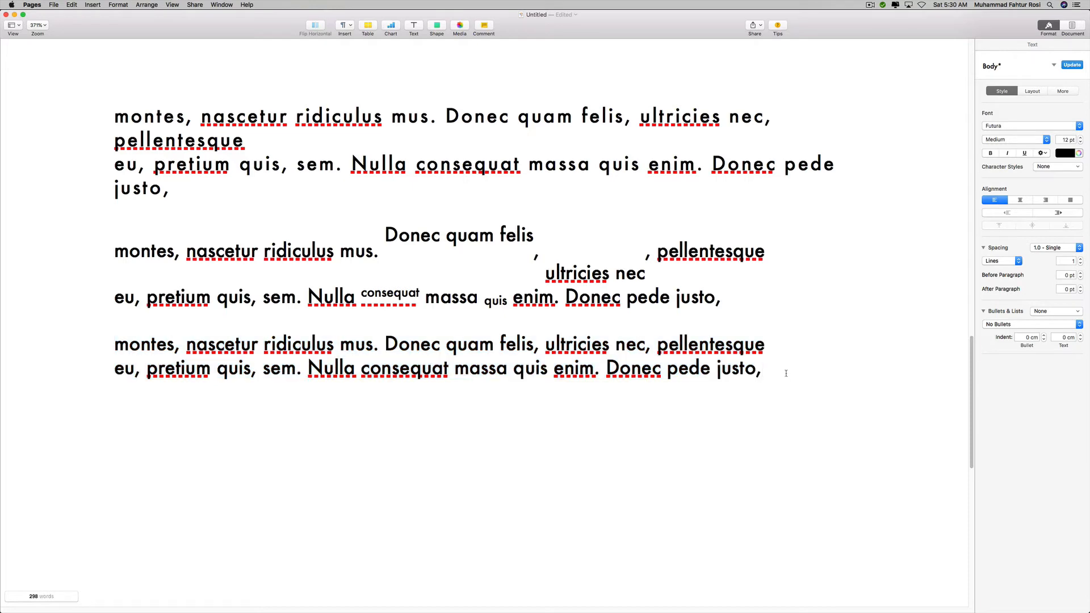
pyautogui.press('Return')
pyautogui.press('Return')
pyautogui.press('cmd+v')
# - Paste two more copies of the plain paragraph below, separating each with a blank line
pyautogui.press('Return')
pyautogui.press('super+v')
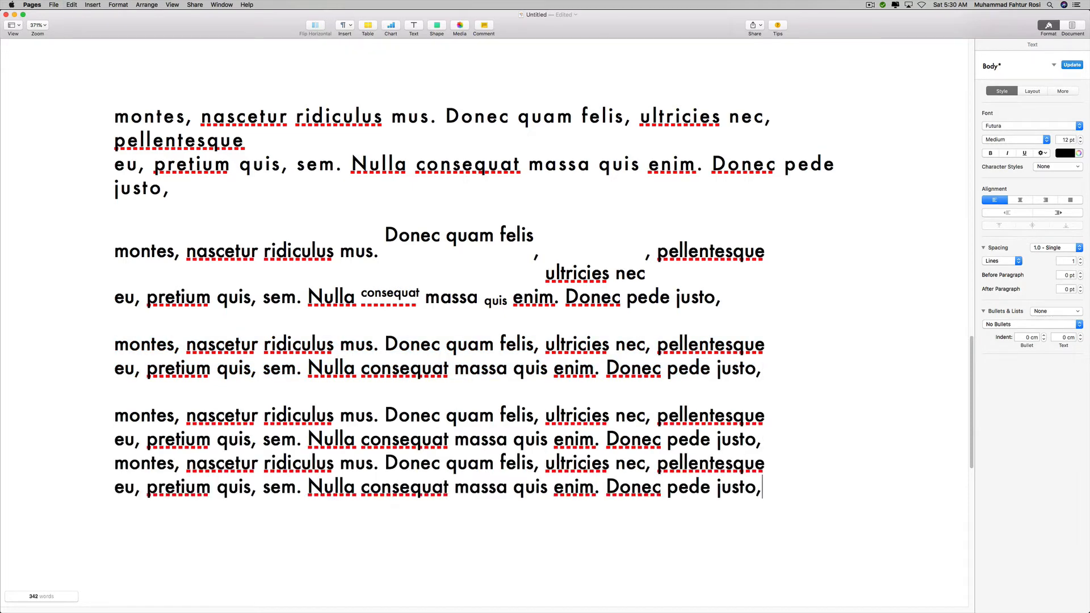
pyautogui.press('super+z')
pyautogui.press('Return')
pyautogui.press('super+v')
pyautogui.press('Return')
pyautogui.press('Return')
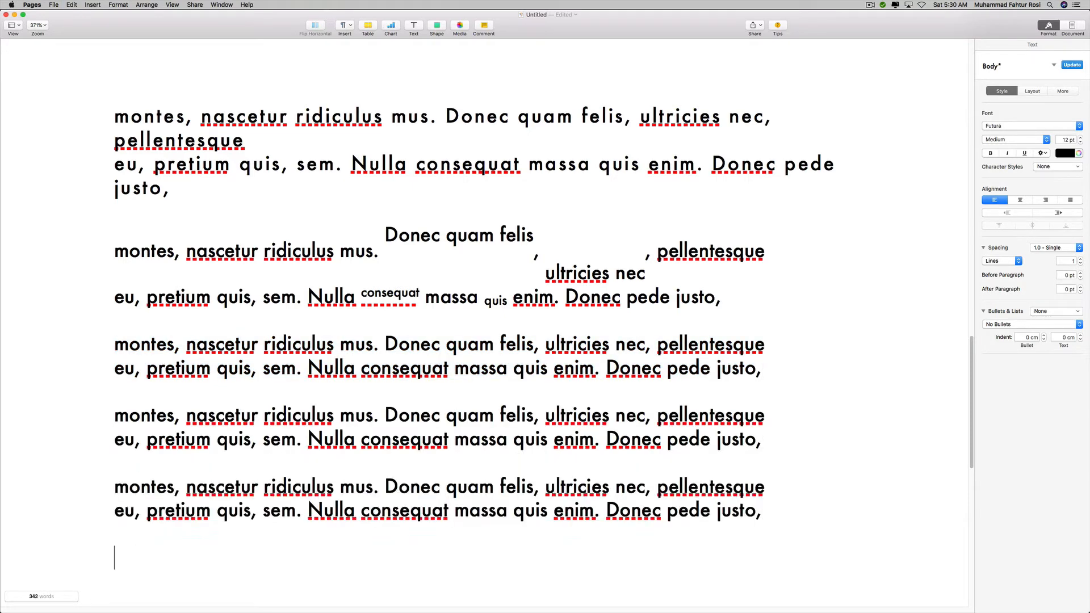
pyautogui.press('super+v')
pyautogui.scroll(-6, 482, 324)
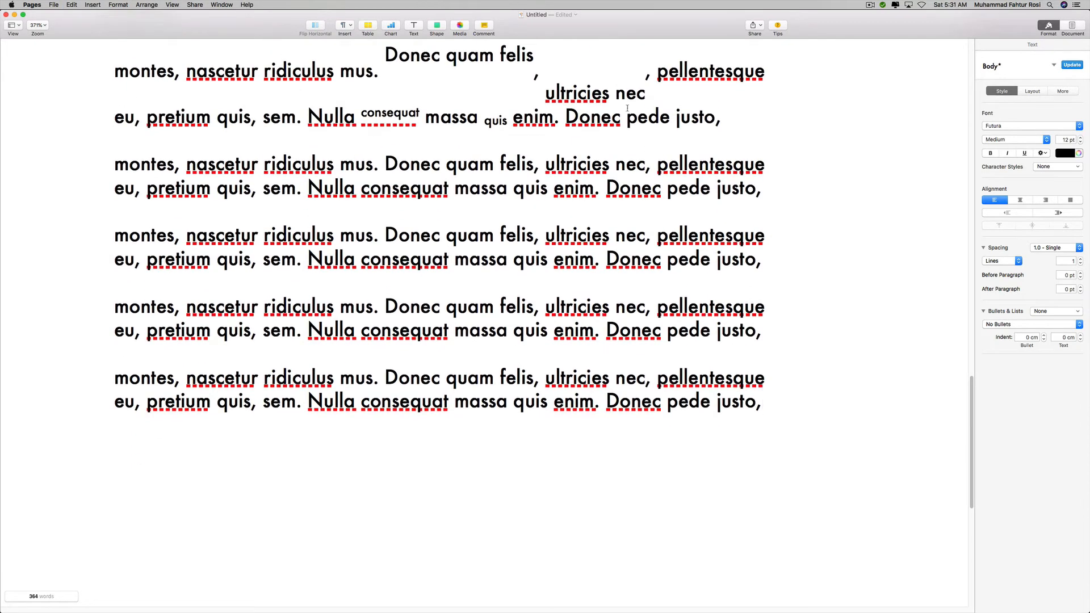
# - Check the Part 7 outline slide in Safari, and set the first plain paragraph's capitalization to All Caps back in Pages
pyautogui.moveTo(763, 189); pyautogui.dragTo(116, 168)
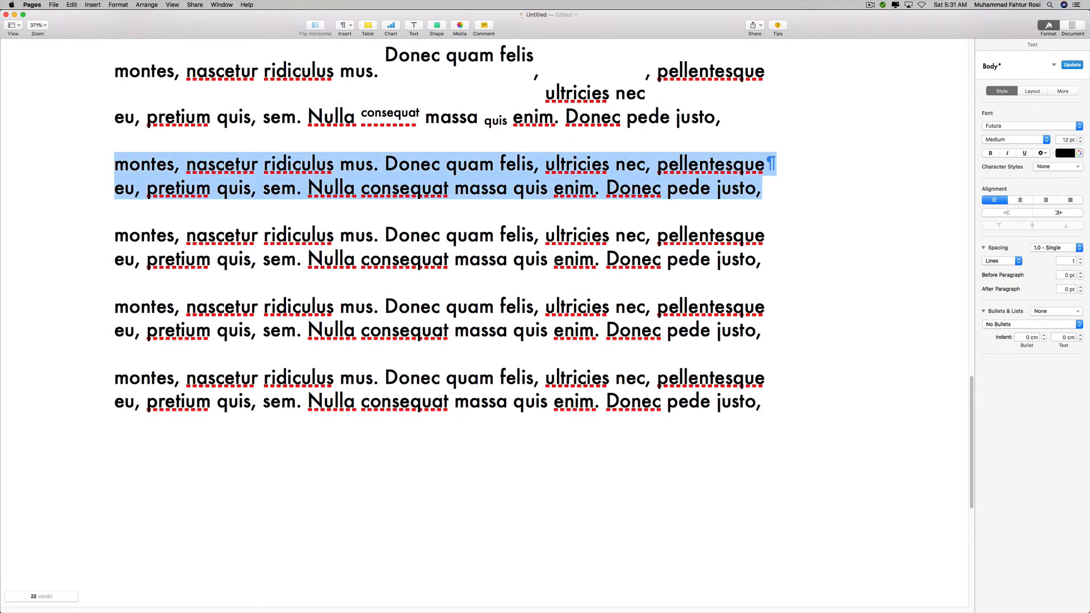
pyautogui.click(1047, 153)
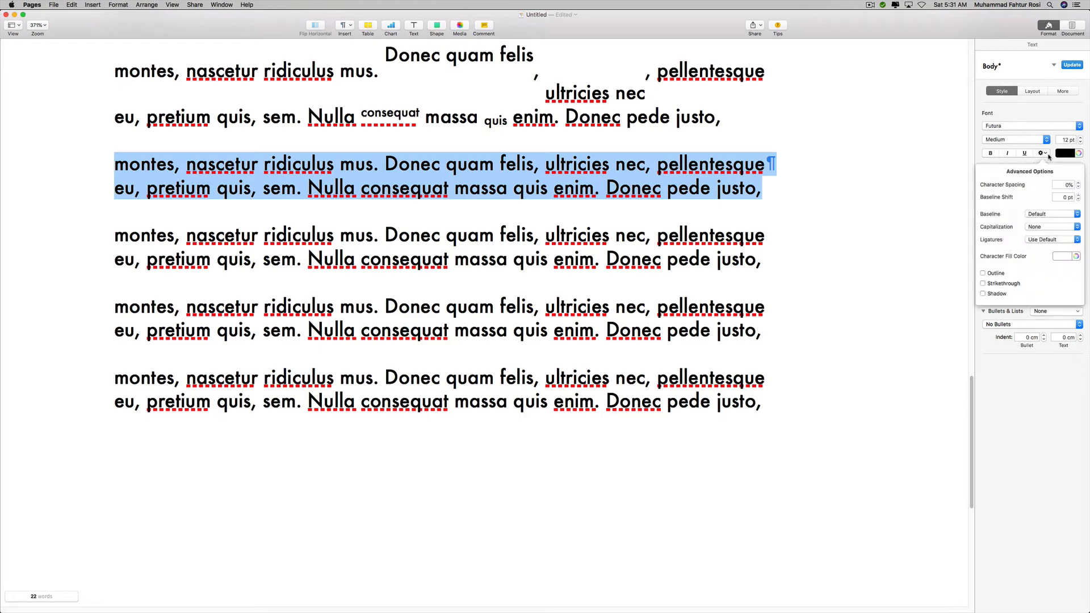
pyautogui.press('super+Tab')
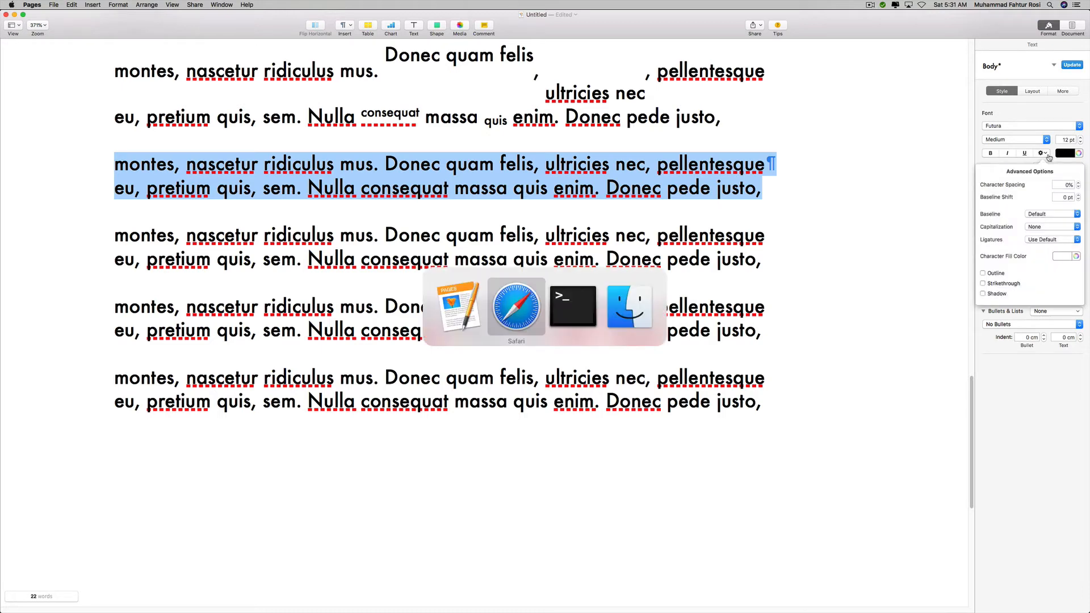
pyautogui.press('Right')
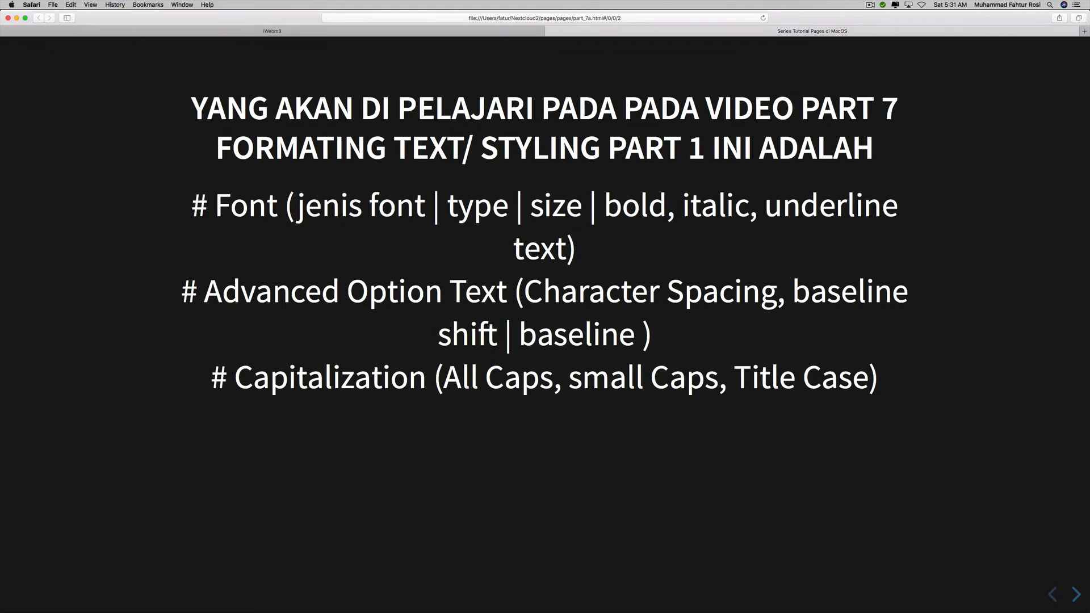
pyautogui.press('super+Tab')
pyautogui.click(1046, 154)
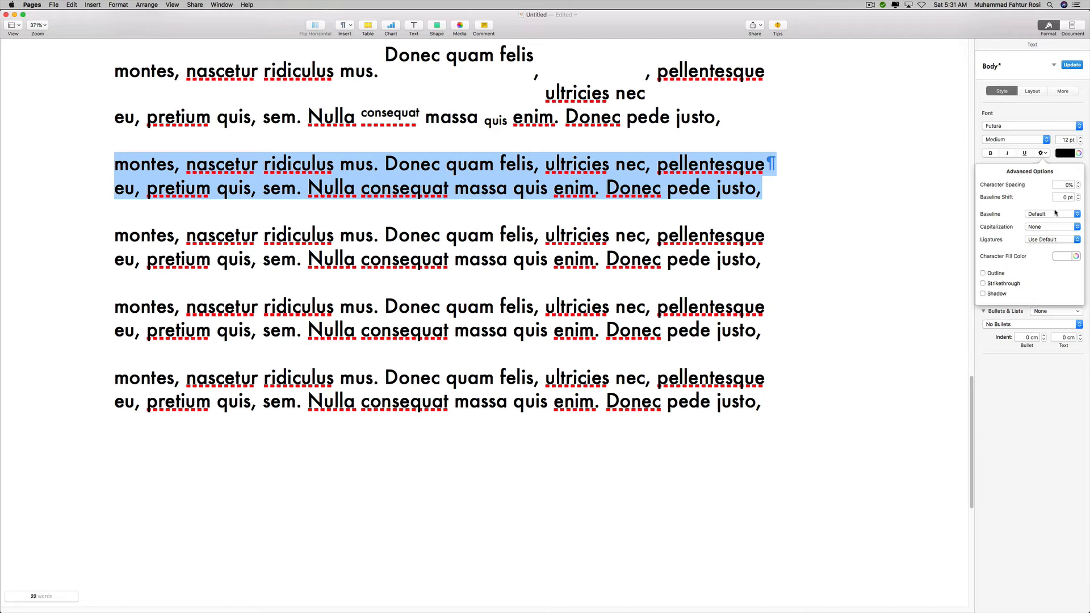
pyautogui.click(1053, 227)
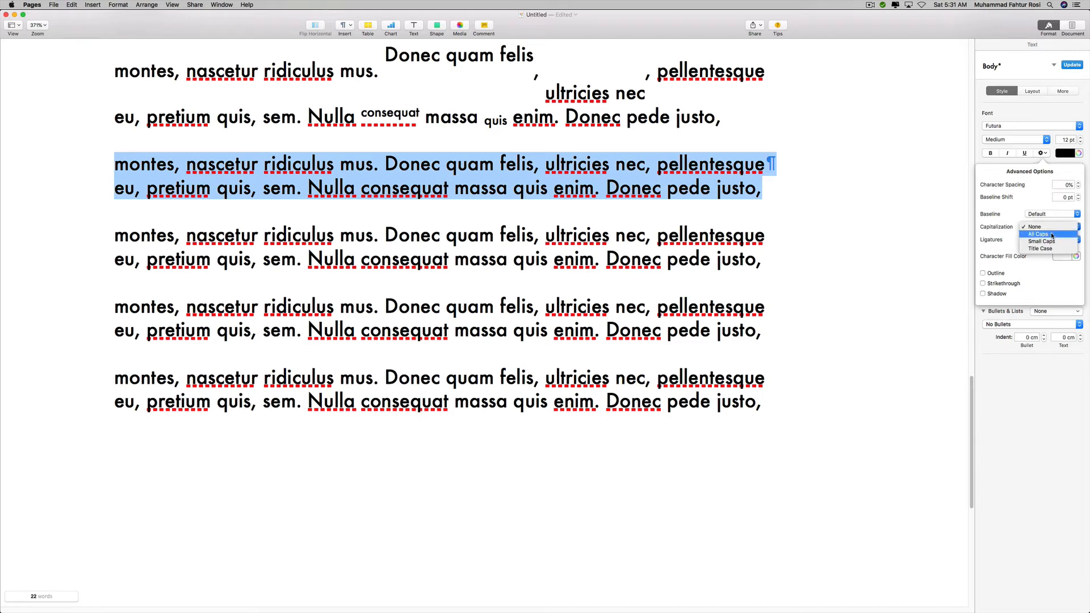
pyautogui.click(1052, 234)
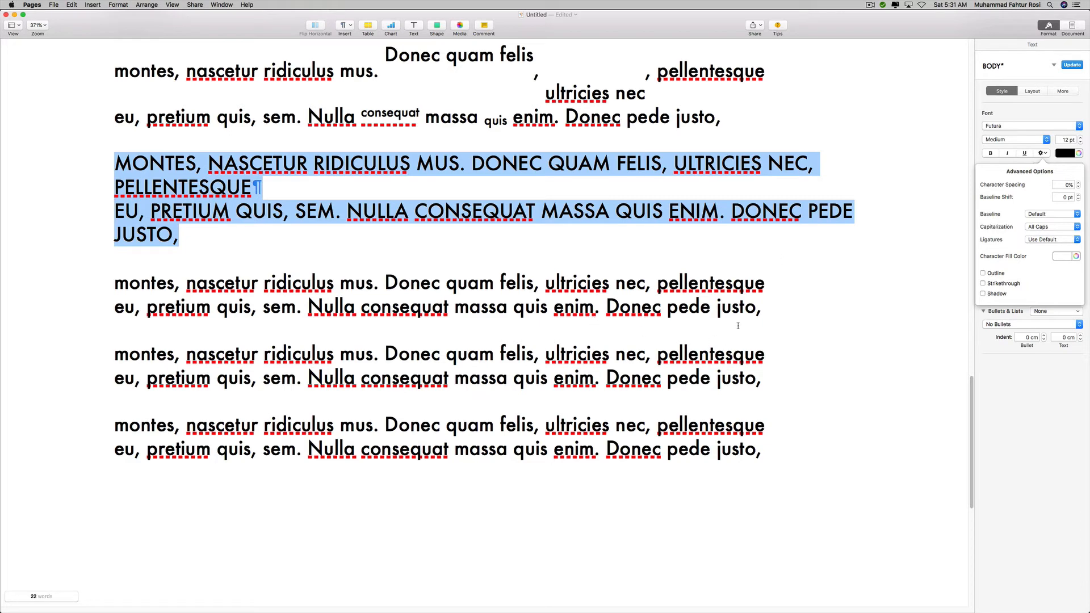
# - Set the capitalization of the plain paragraph directly below the All Caps one to Small Caps
pyautogui.moveTo(761, 309); pyautogui.dragTo(50, 290)
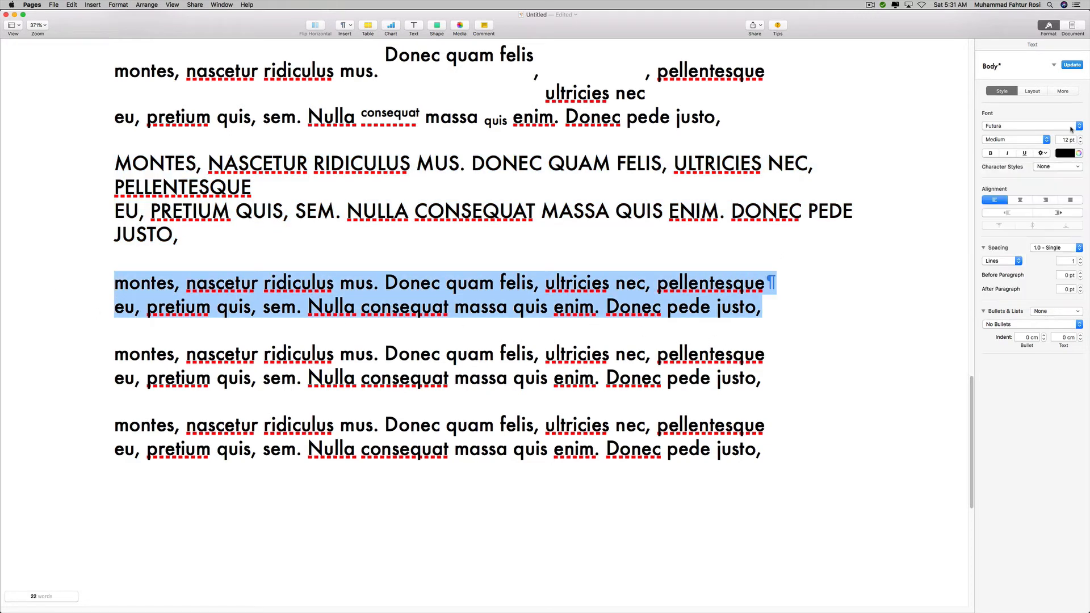
pyautogui.click(1048, 154)
pyautogui.click(1047, 227)
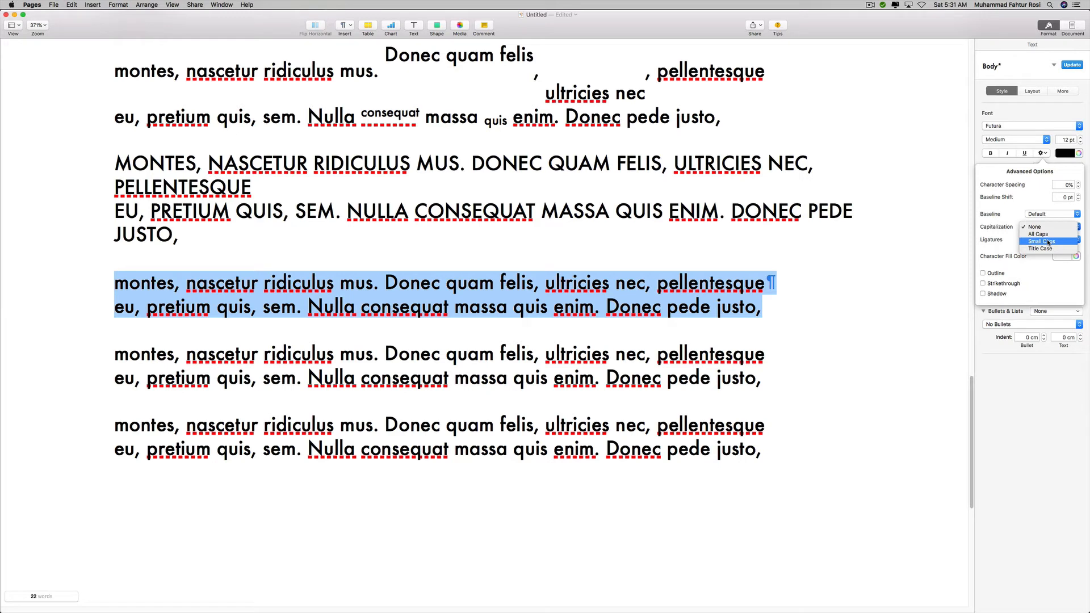
pyautogui.click(1048, 242)
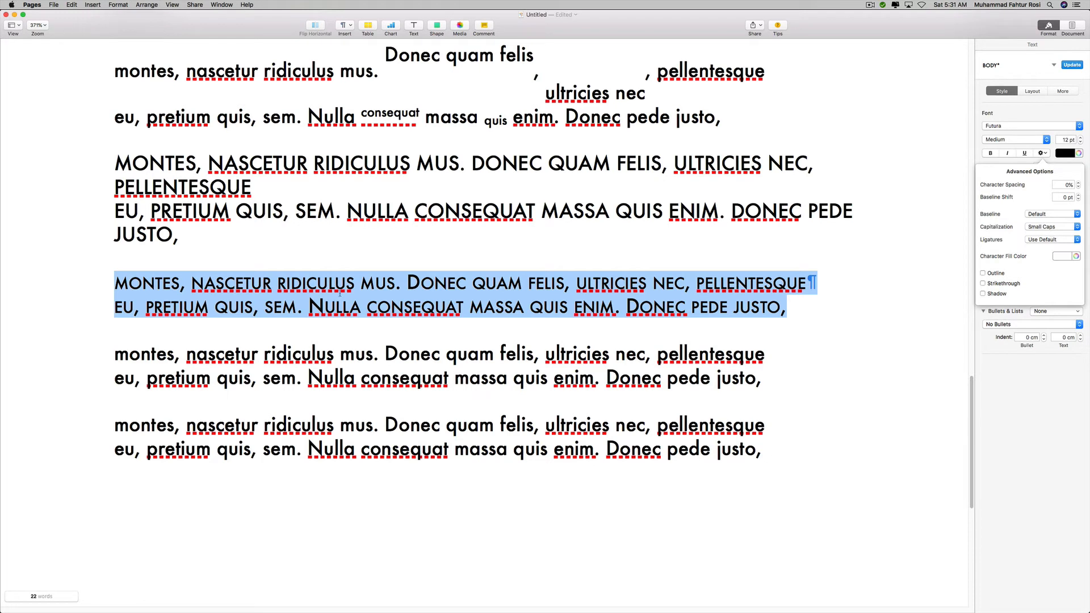
# - Copy the Small Caps paragraph and paste it directly below, separated by a blank line
pyautogui.press('super+c')
pyautogui.click(817, 308)
pyautogui.press('Return')
pyautogui.press('Return')
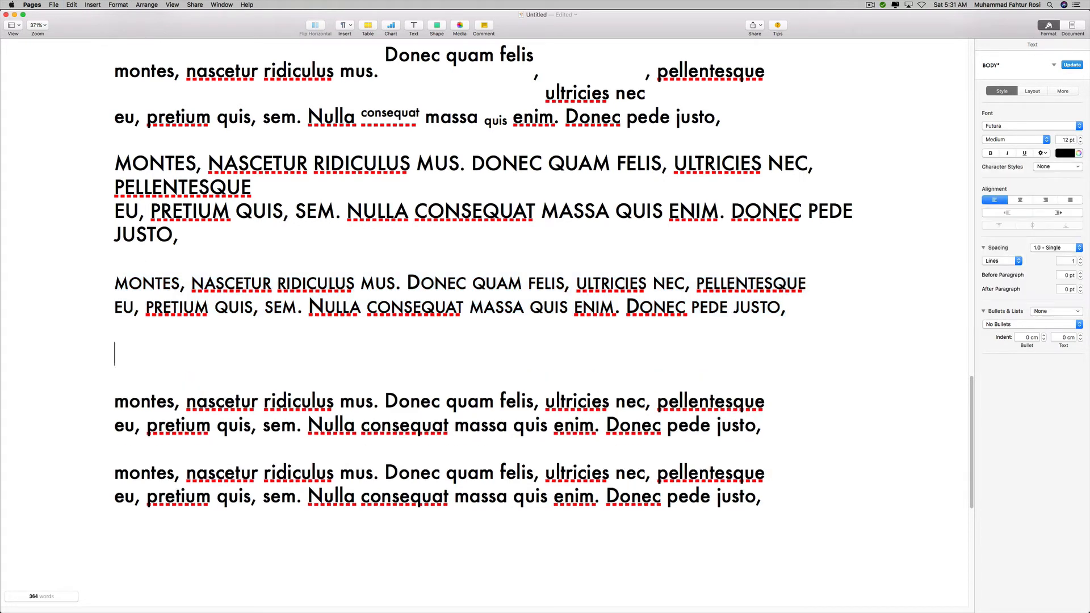
pyautogui.press('super+v')
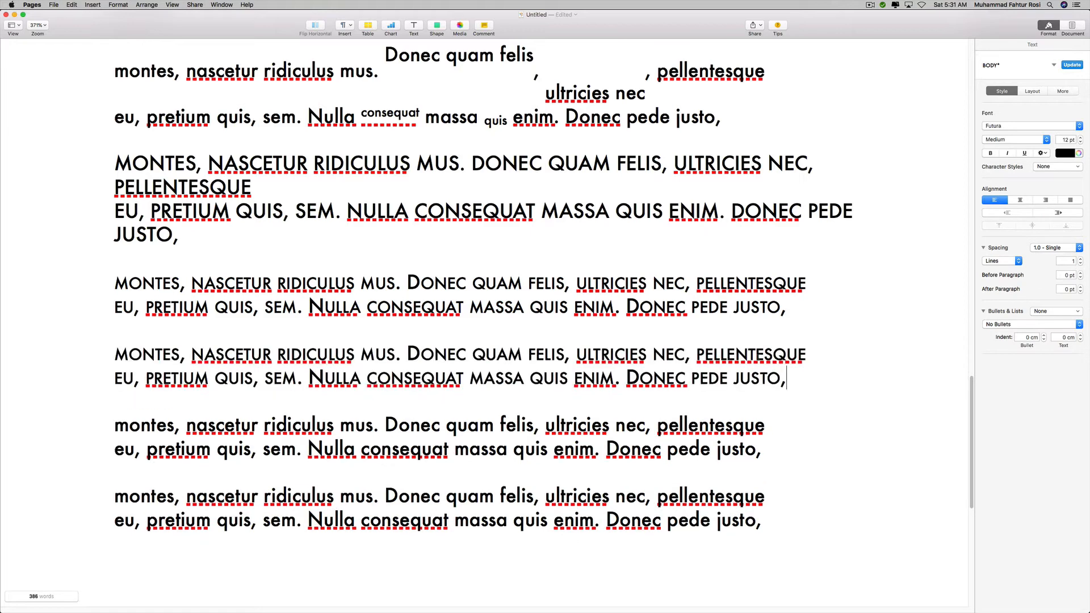
# - Compare capitalization on the pasted copy by alternating between All Caps and Small Caps twice, finishing on Small Caps
pyautogui.moveTo(787, 378); pyautogui.dragTo(58, 342)
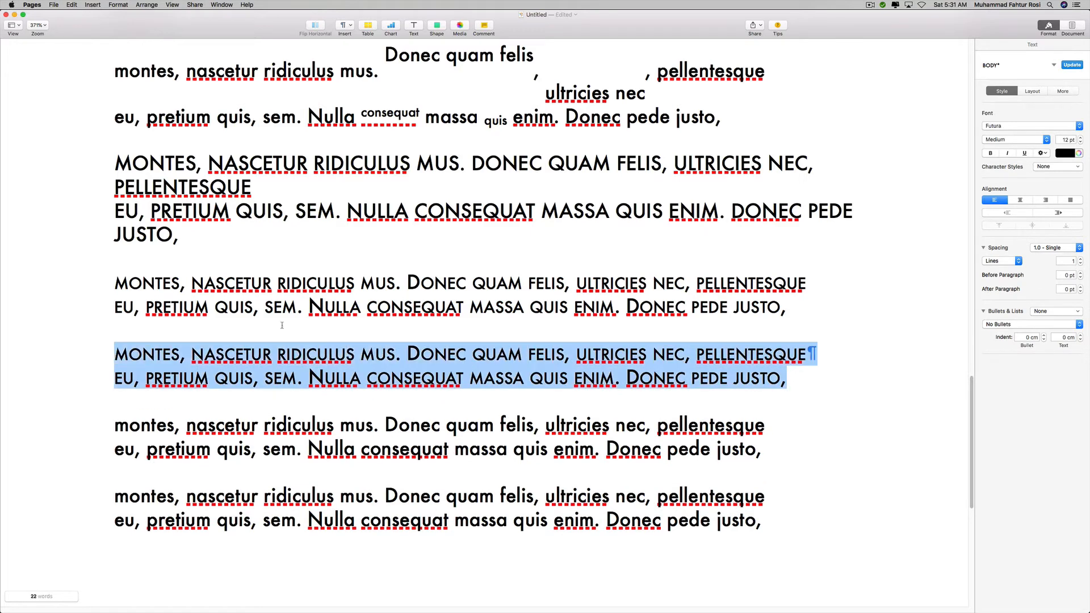
pyautogui.click(1042, 152)
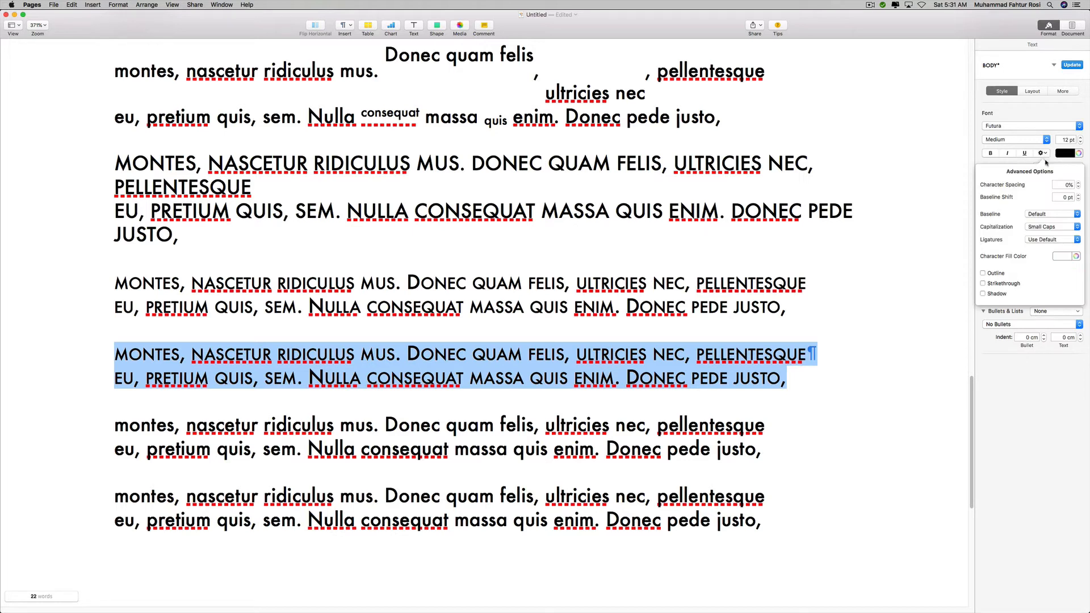
pyautogui.click(1048, 228)
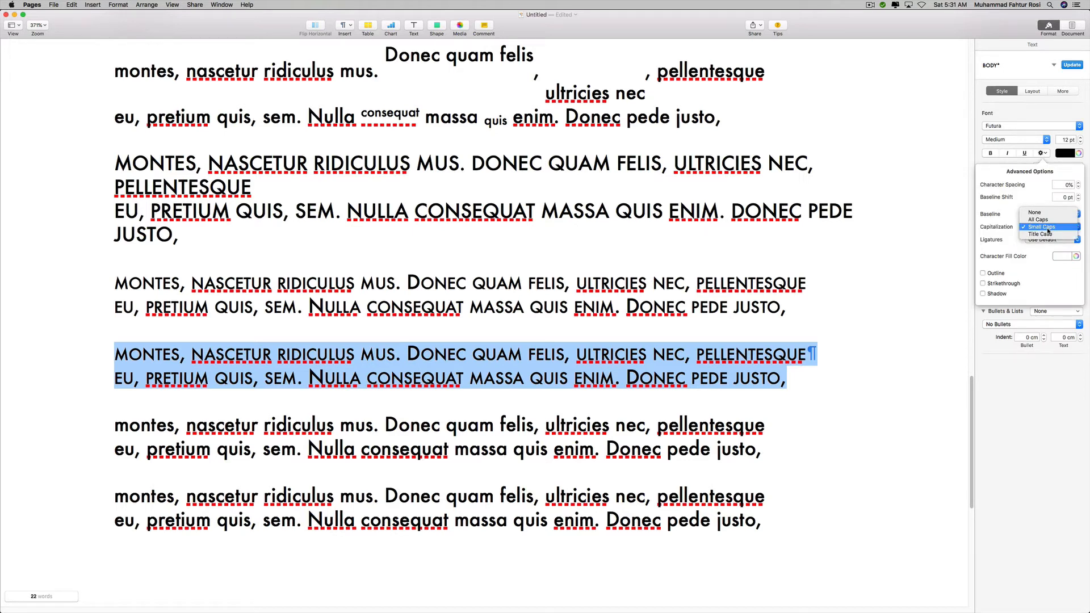
pyautogui.click(1048, 220)
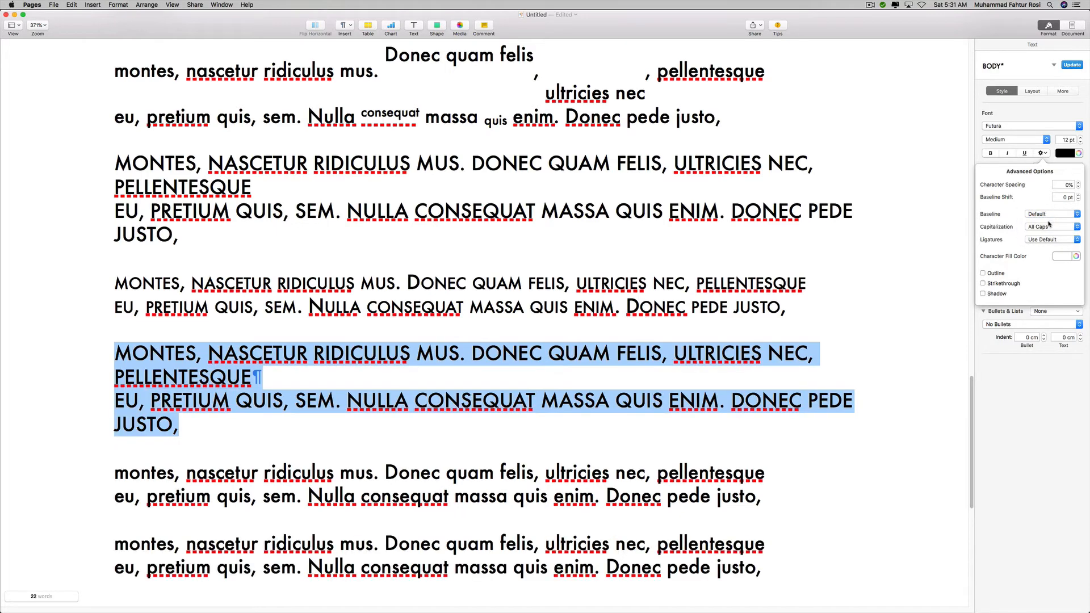
pyautogui.click(1049, 225)
pyautogui.click(1049, 237)
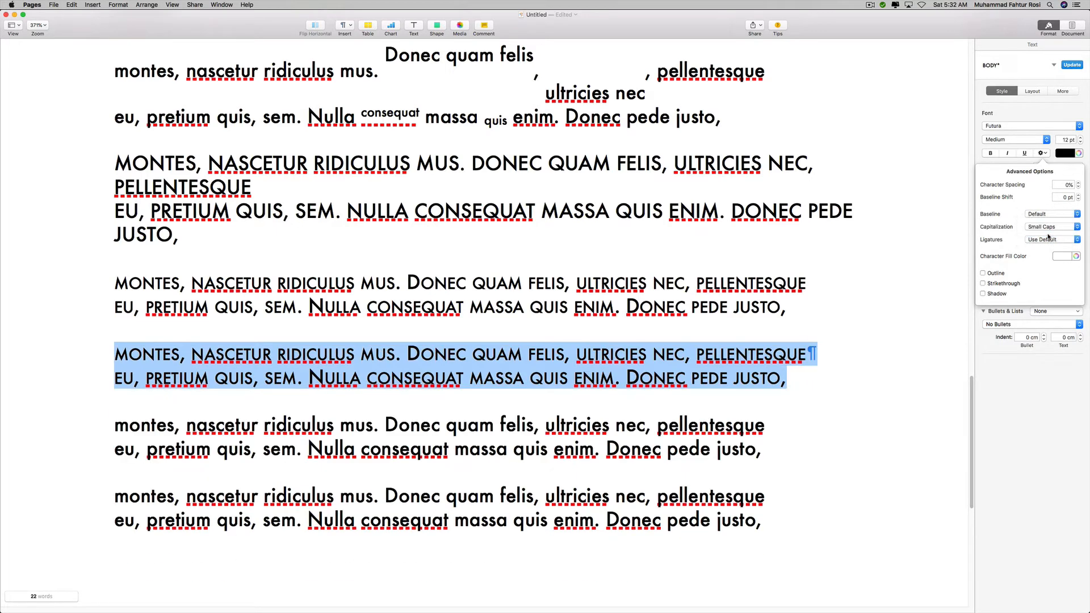
pyautogui.click(1049, 227)
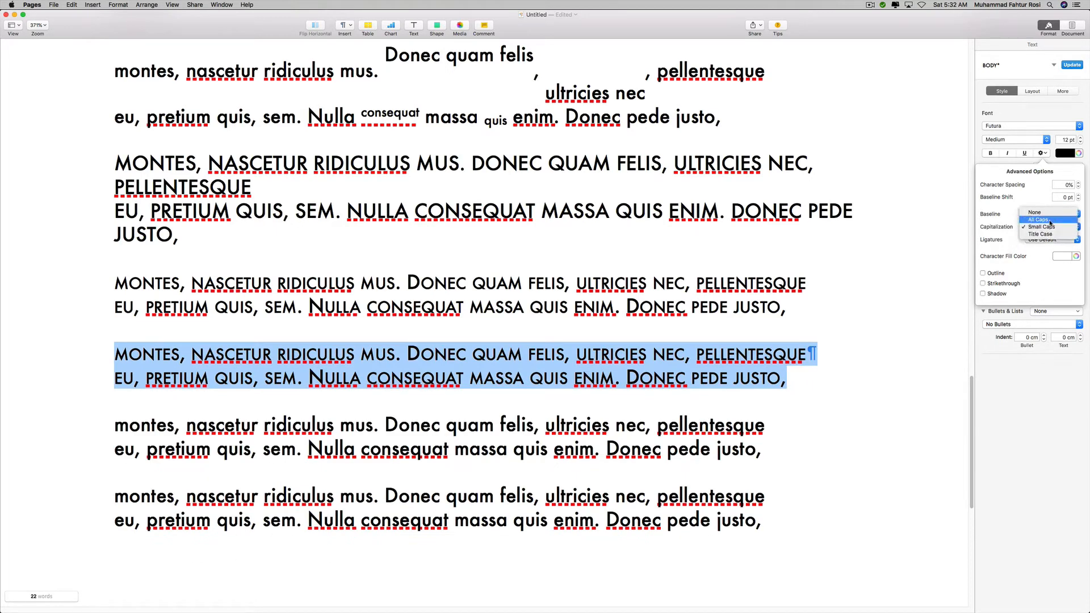
pyautogui.click(1049, 222)
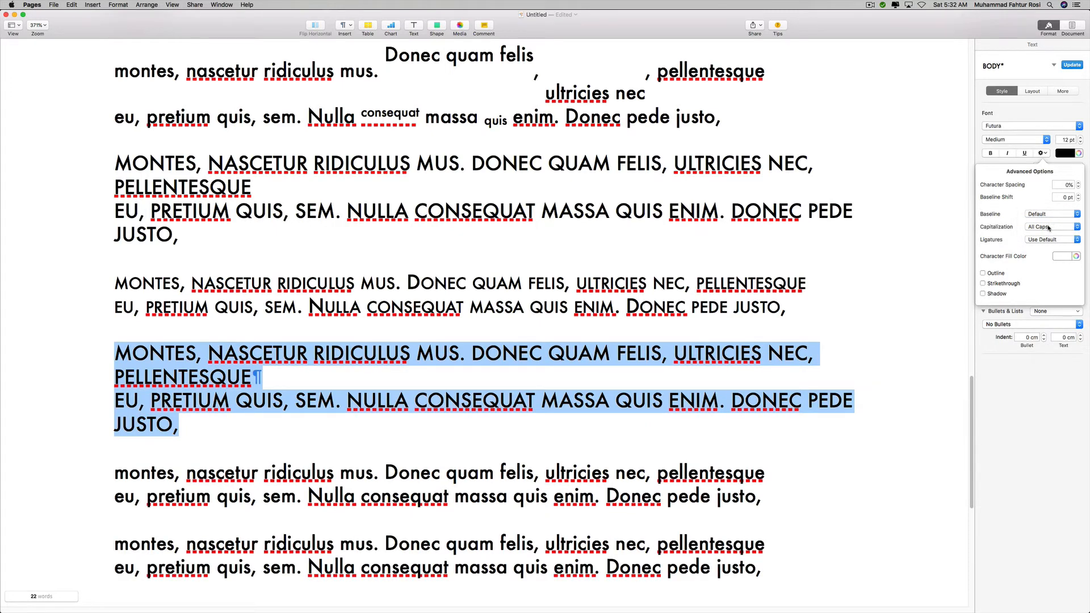
pyautogui.click(1048, 227)
pyautogui.click(1048, 235)
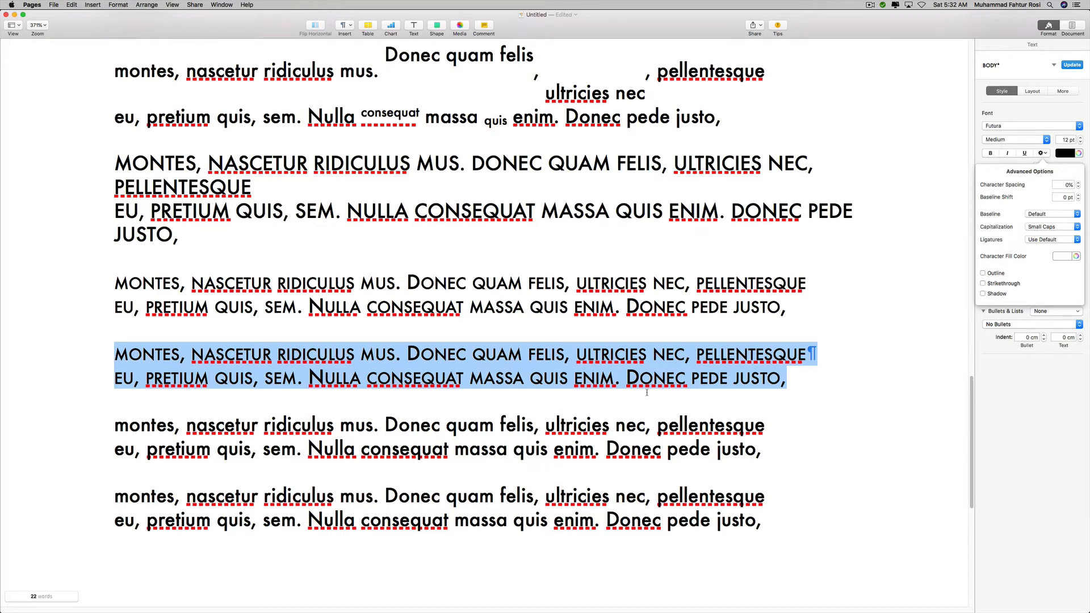
# - Set the capitalization of the pasted Small Caps copy to Title Case
pyautogui.click(544, 378)
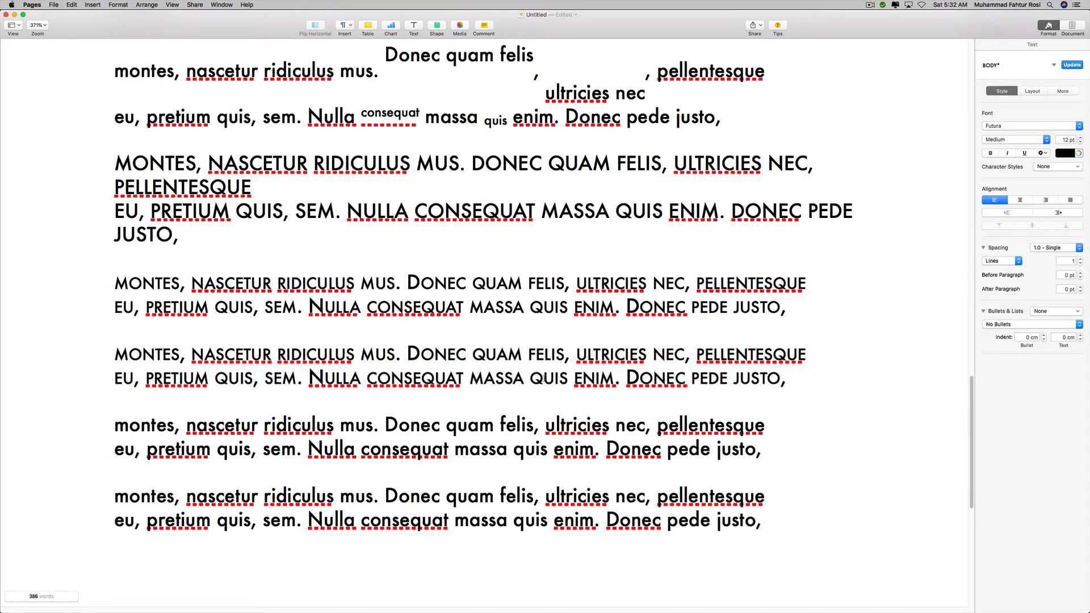
pyautogui.moveTo(786, 378); pyautogui.dragTo(115, 353)
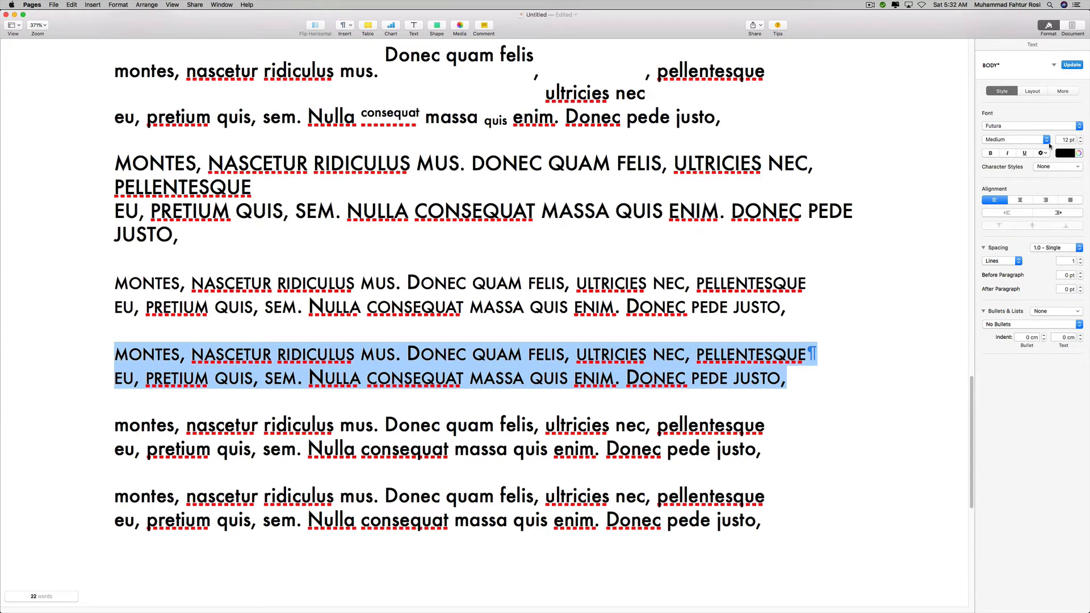
pyautogui.click(1057, 168)
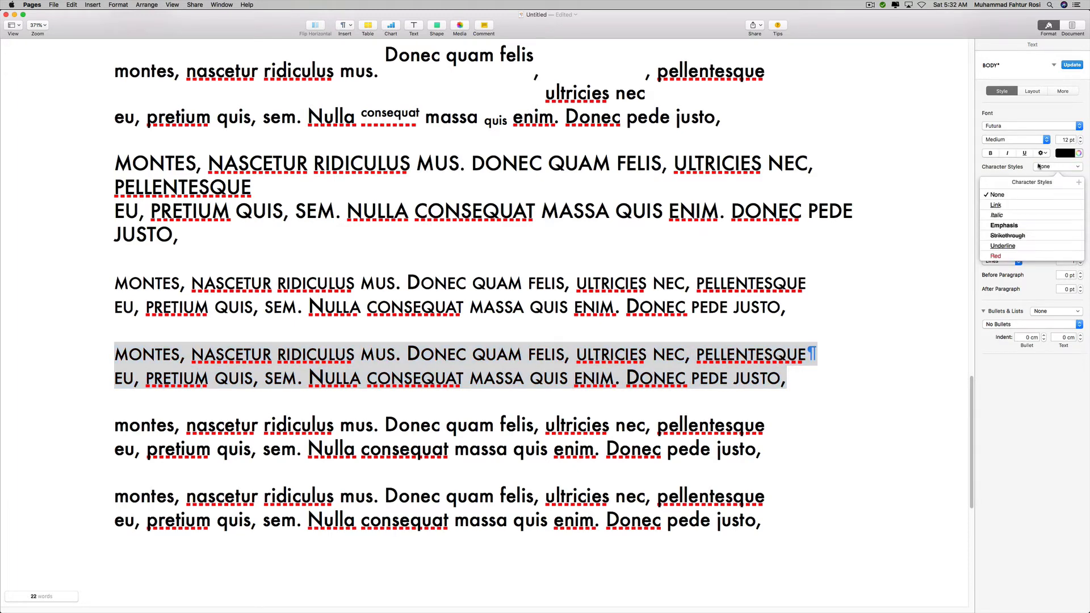
pyautogui.click(1010, 171)
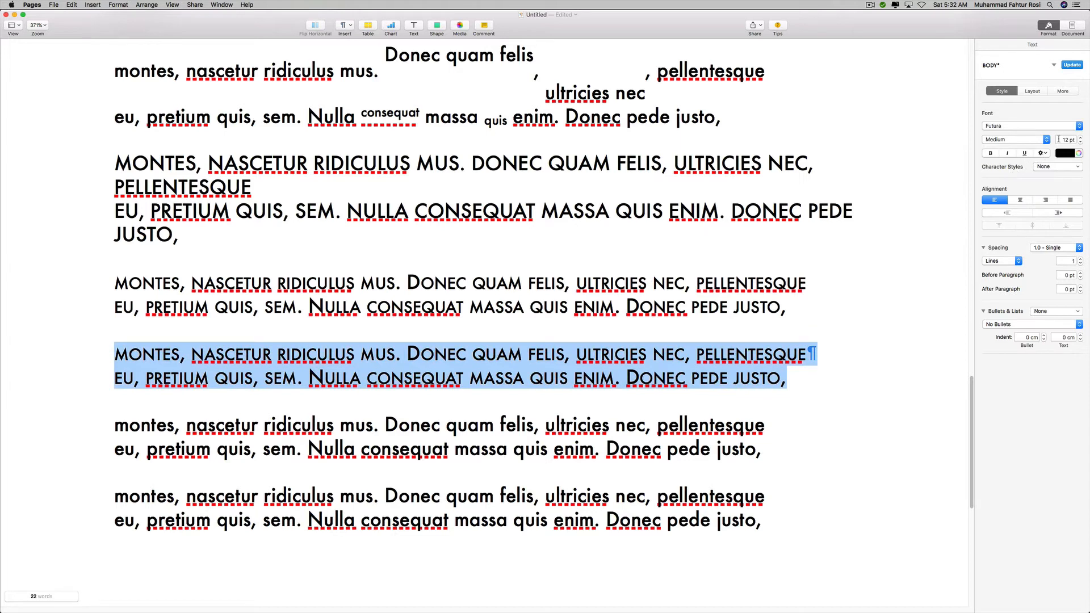
pyautogui.click(1043, 153)
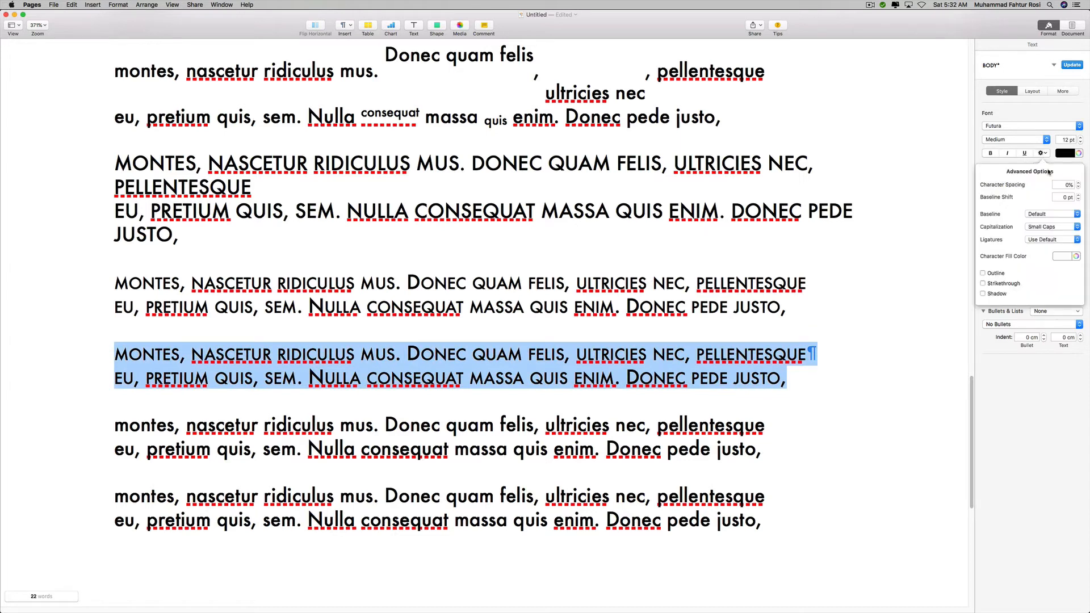
pyautogui.click(1046, 227)
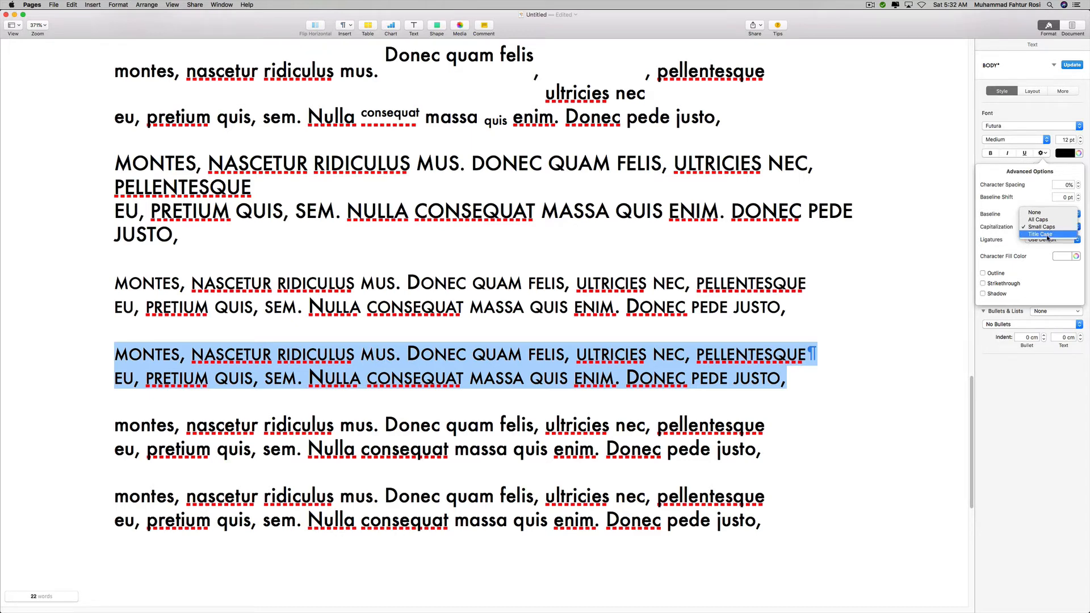
pyautogui.click(1047, 234)
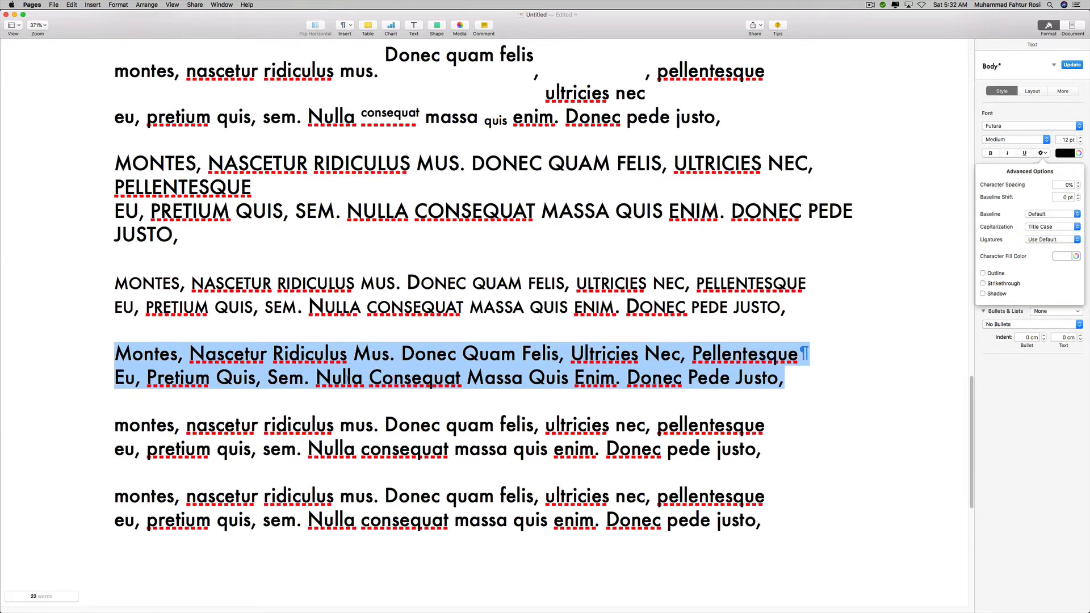
# - Examine the capitalization choices for the plain paragraph below the Title Case one
pyautogui.doubleClick(492, 354)
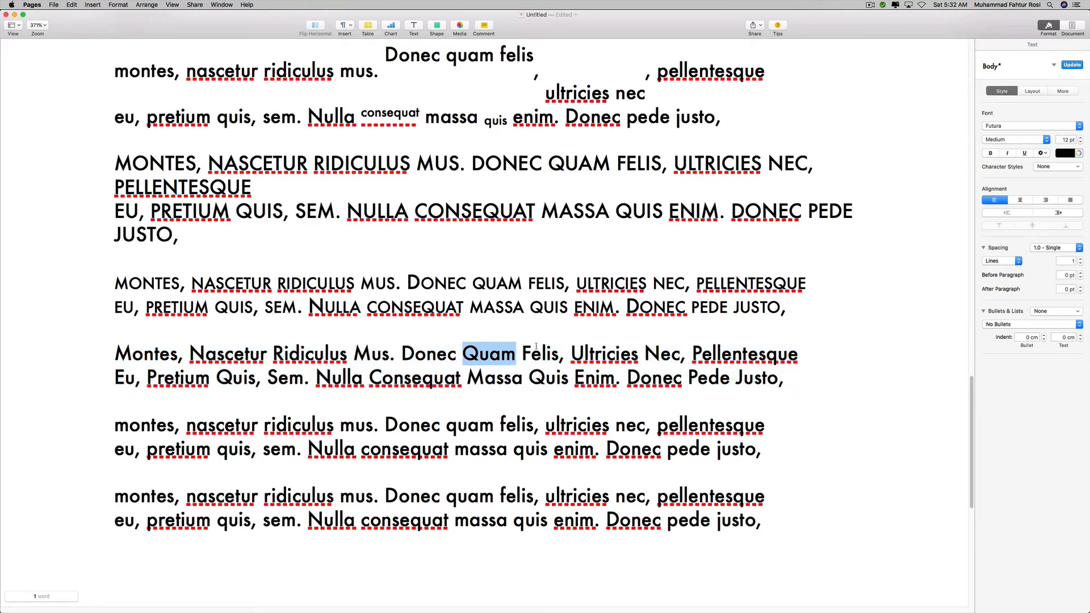
pyautogui.click(542, 353)
pyautogui.moveTo(811, 459); pyautogui.dragTo(114, 425)
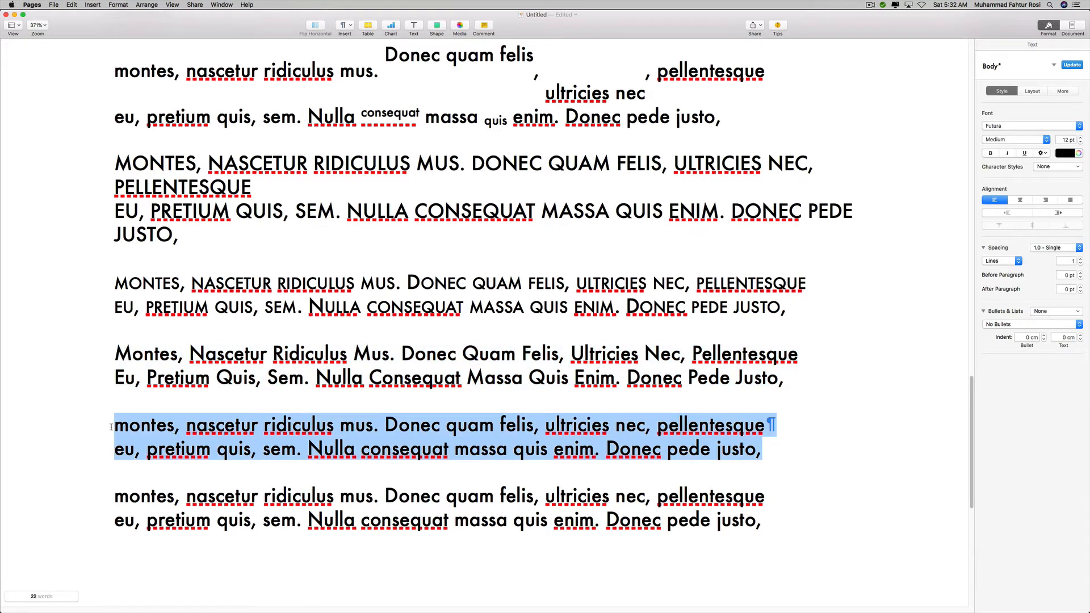
pyautogui.click(1042, 153)
pyautogui.click(1041, 227)
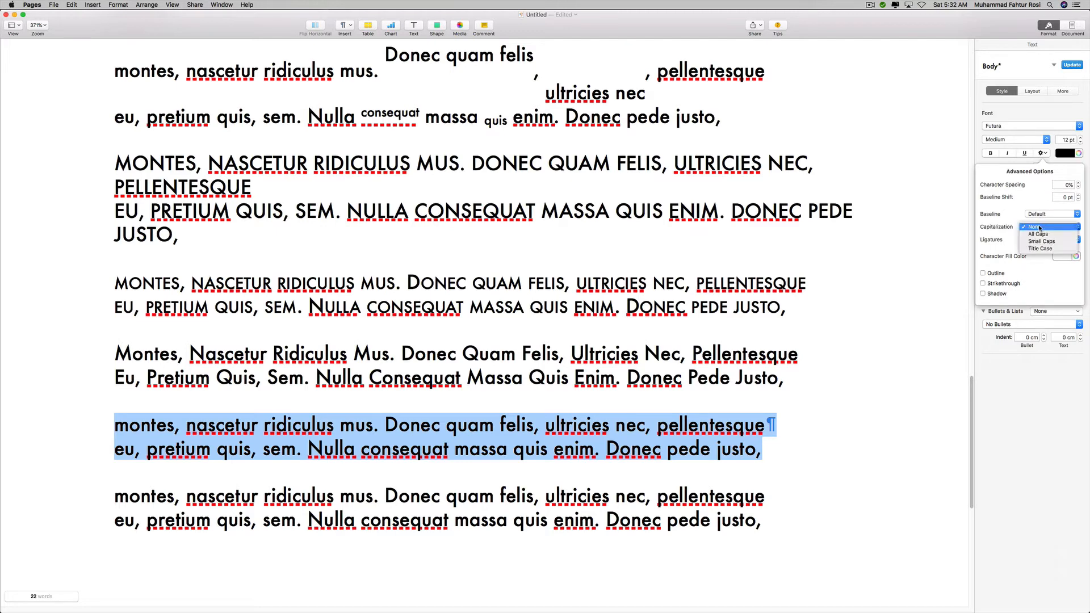
pyautogui.click(767, 284)
pyautogui.click(779, 308)
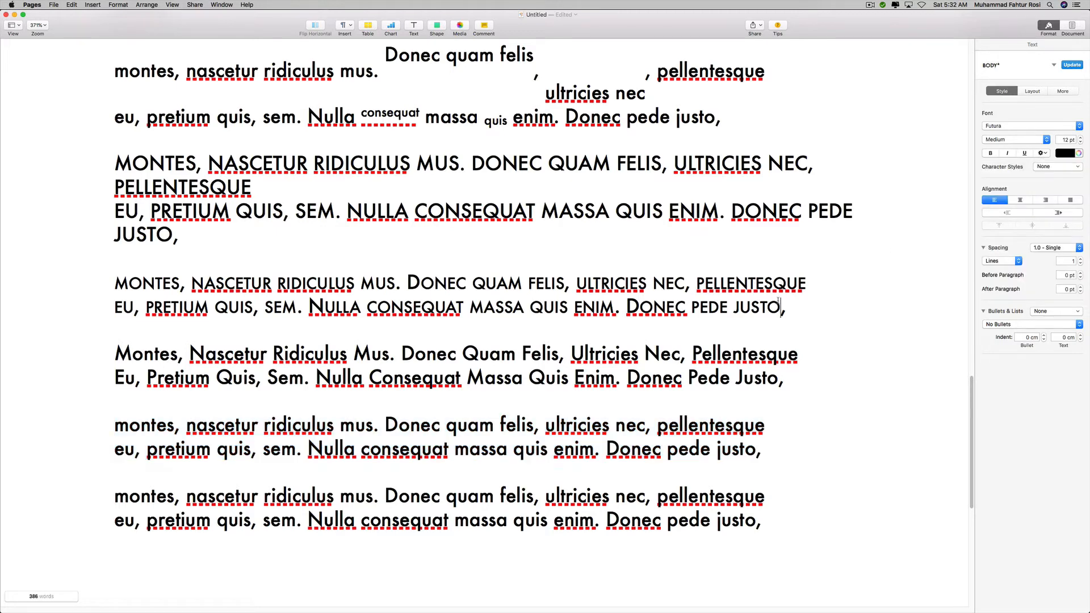
# - Add a line of uppercase placeholder text, JJKDLD LKDJLKJD LJDLJJD KLKK KLLKLK KKLLK KLKLK, two lines below the last paragraph
pyautogui.scroll(-1, 515, 389)
pyautogui.scroll(-5, 515, 389)
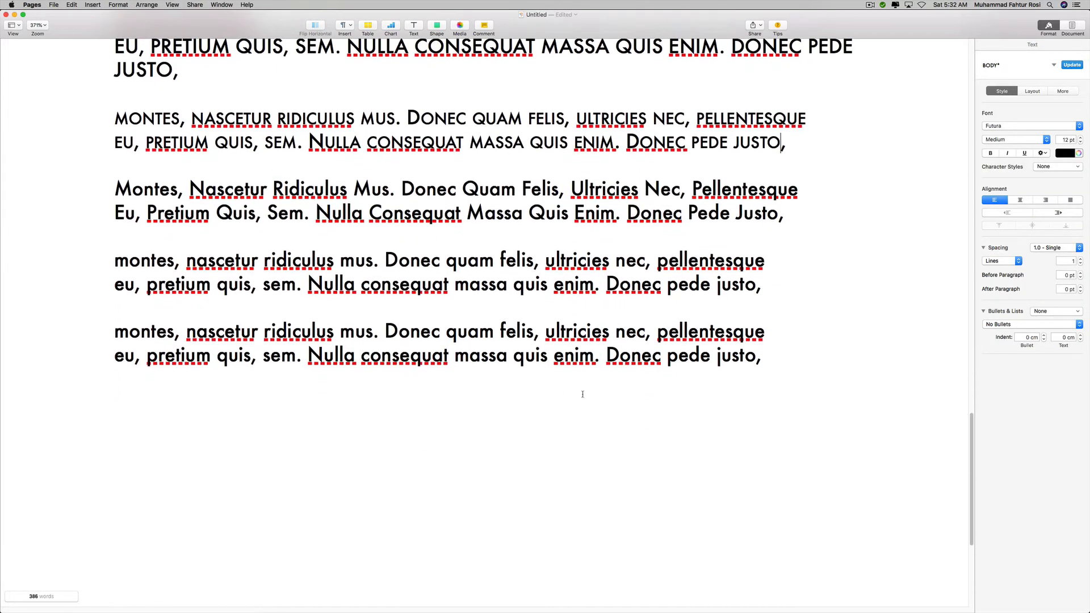
pyautogui.click(810, 352)
pyautogui.press('Return')
pyautogui.press('Return')
pyautogui.write('JJKDLD LKDJLKJD LJDLJ')
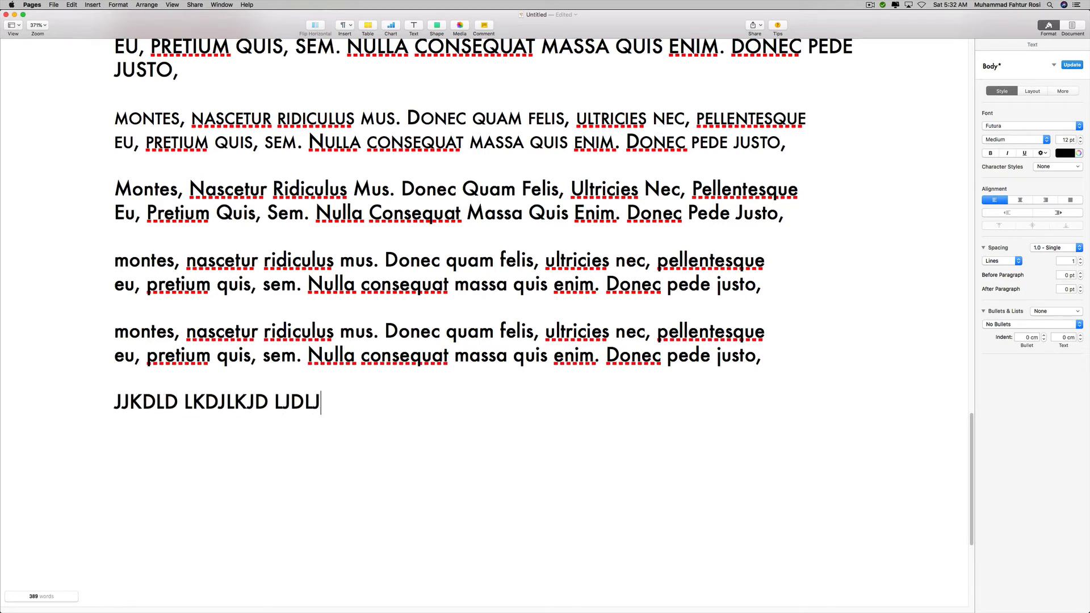
pyautogui.write('JD KLKK')
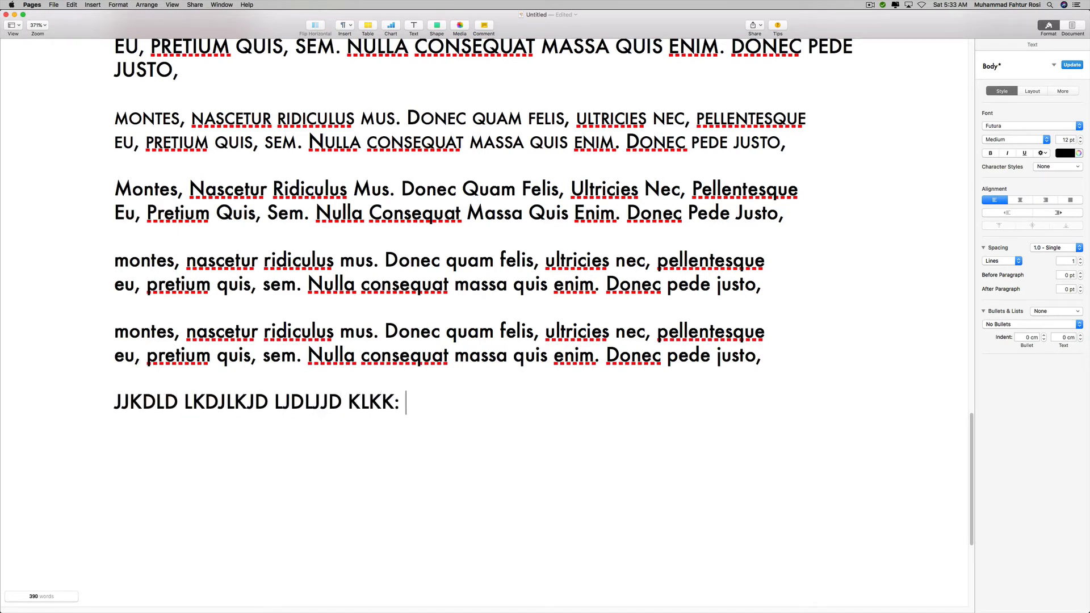
pyautogui.press('BackSpace')
pyautogui.write('KLLKLK K')
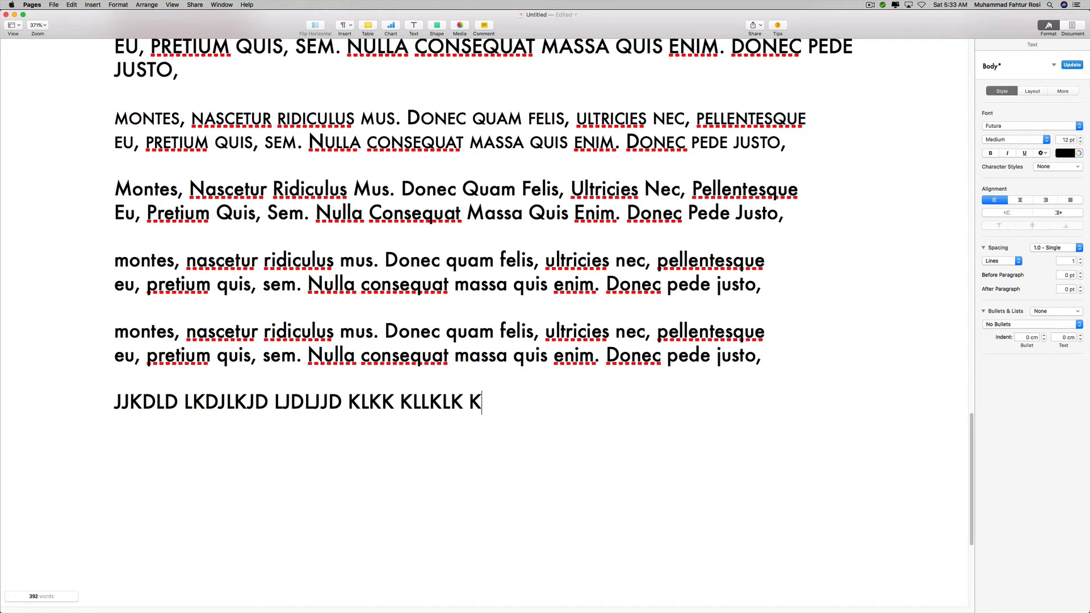
pyautogui.write('KLLK K')
pyautogui.write('::L:L:')
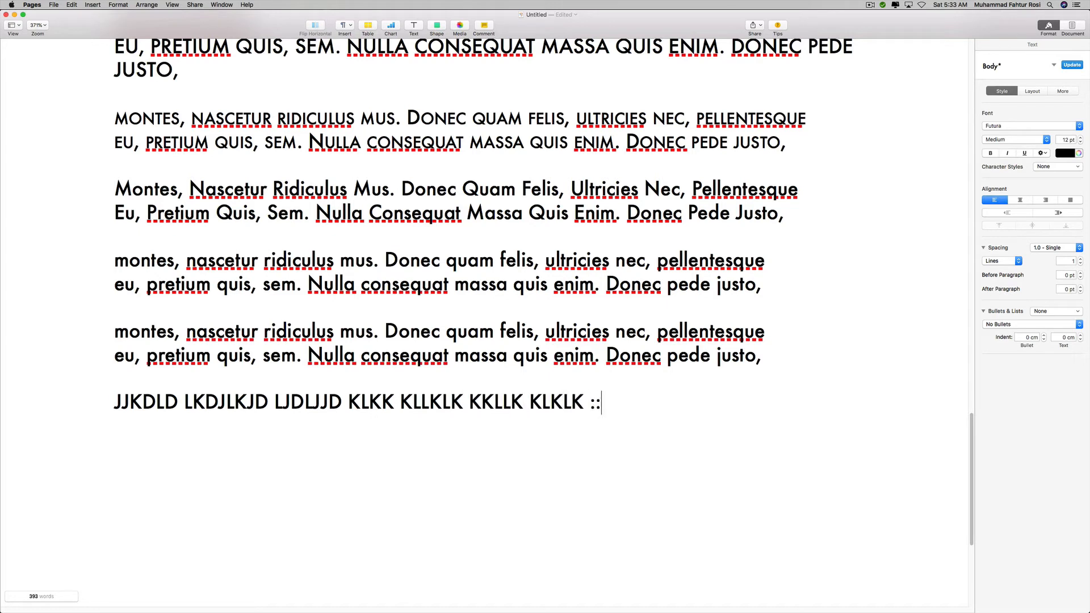
# - Delete the trailing colon characters from the uppercase line and finish it with the word UIUIIS
pyautogui.press('BackSpace')
pyautogui.press('BackSpace')
pyautogui.press('BackSpace')
pyautogui.press('BackSpace')
pyautogui.press('BackSpace')
pyautogui.press('BackSpace')
pyautogui.write('UIUIIS')
# - Set the capitalization of the whole uppercase placeholder line to Small Caps
pyautogui.moveTo(122, 401); pyautogui.dragTo(638, 511)
pyautogui.click(175, 404)
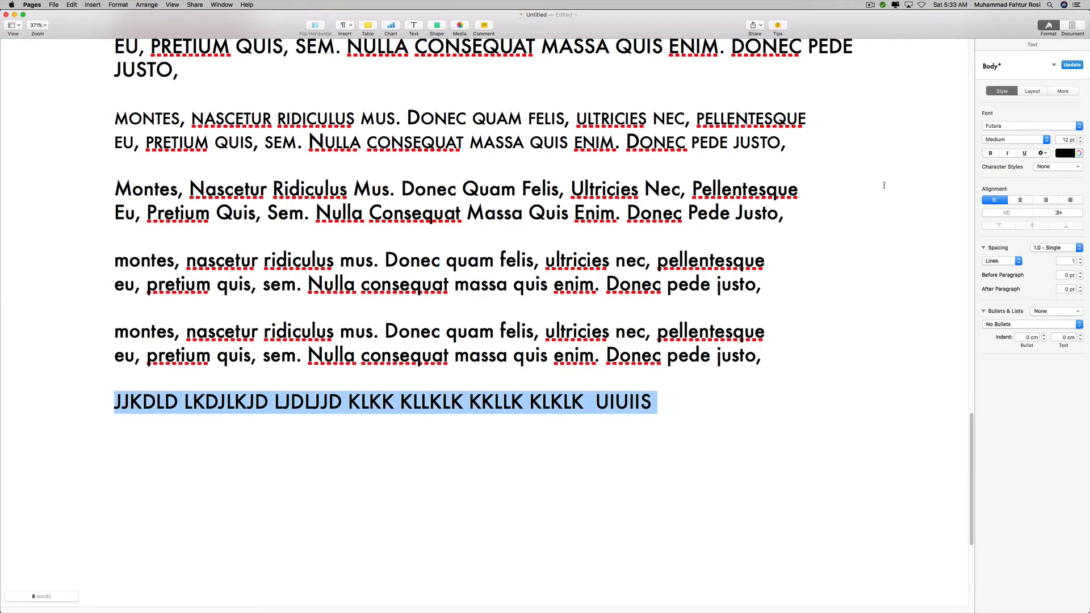
pyautogui.click(1042, 153)
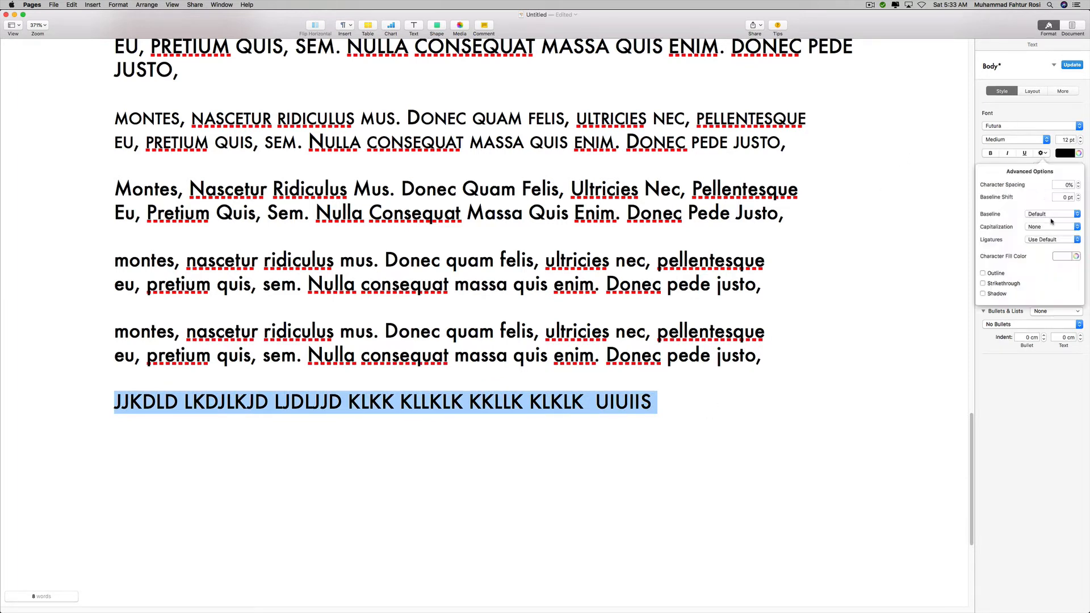
pyautogui.click(1052, 226)
pyautogui.click(1050, 241)
# - Copy the last plain paragraph together with the uppercase line below it
pyautogui.moveTo(763, 356); pyautogui.dragTo(1, 338)
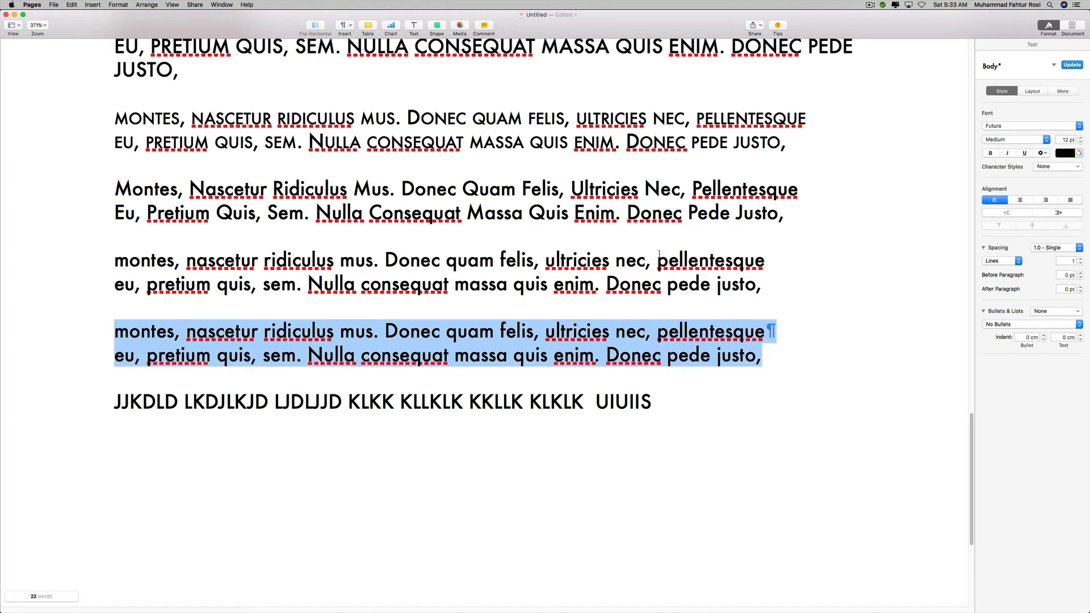
pyautogui.moveTo(670, 413); pyautogui.dragTo(89, 397)
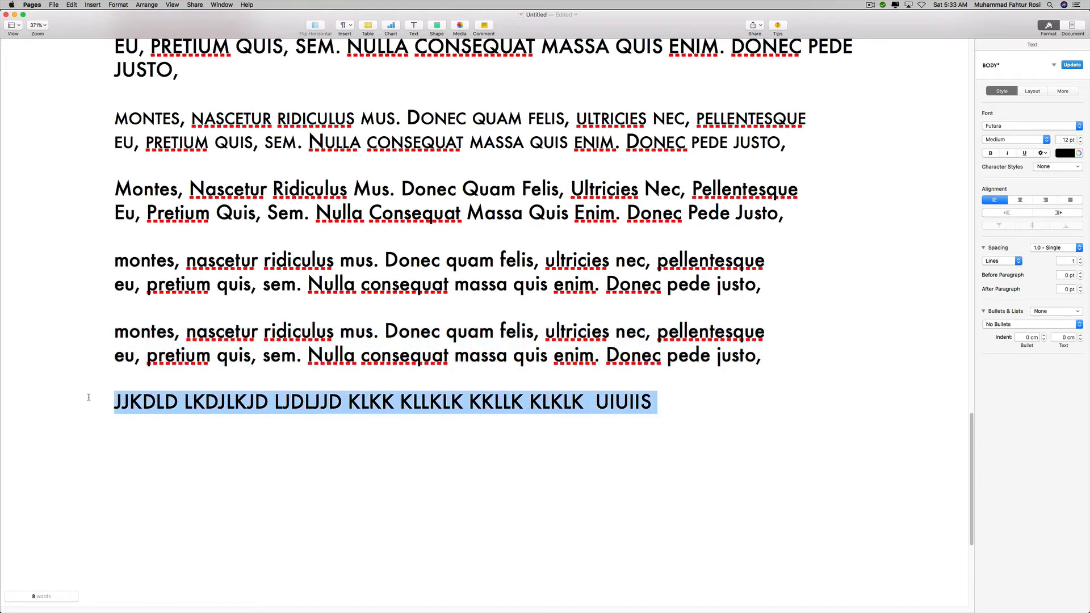
pyautogui.press('super+c')
pyautogui.click(443, 398)
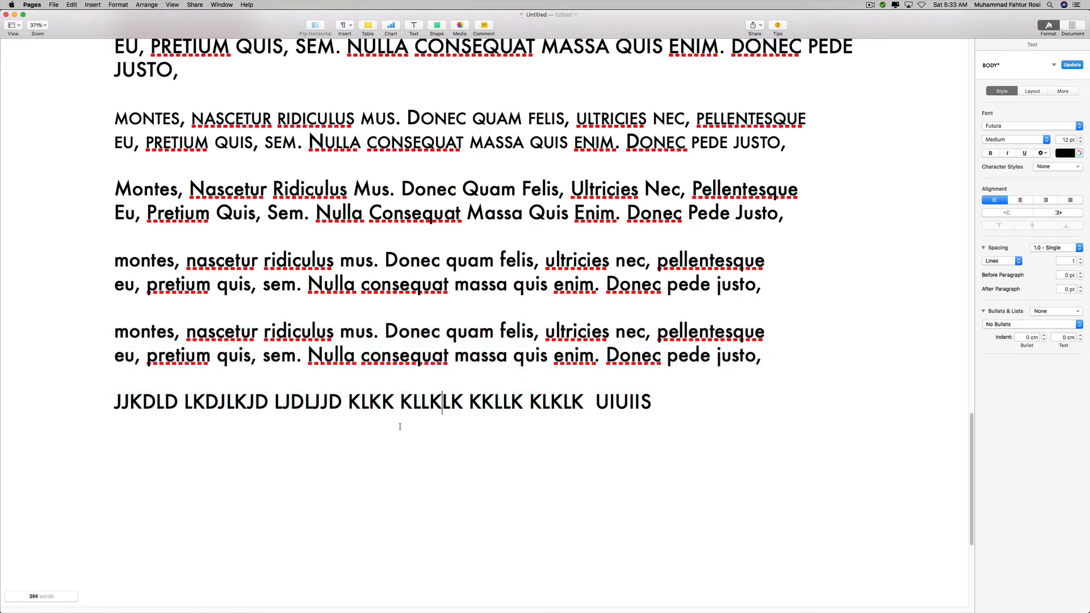
pyautogui.moveTo(663, 404); pyautogui.dragTo(111, 340)
pyautogui.press('super+c')
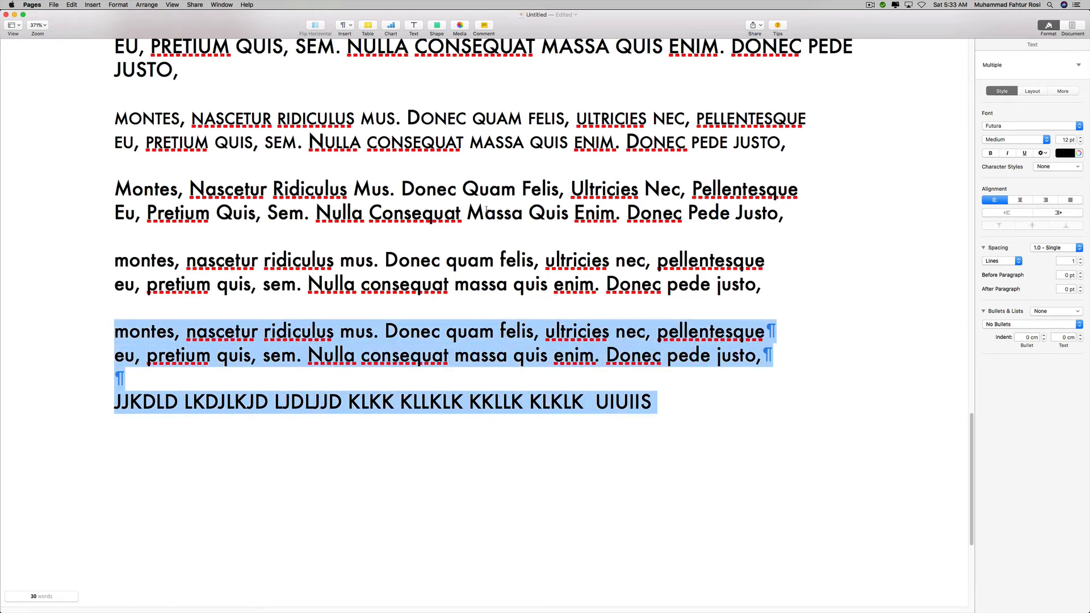
# - Switch to LibreOffice, create a blank Writer document, dismiss the startup tip, and enlarge the document window to fill the screen
pyautogui.moveTo(601, 611)
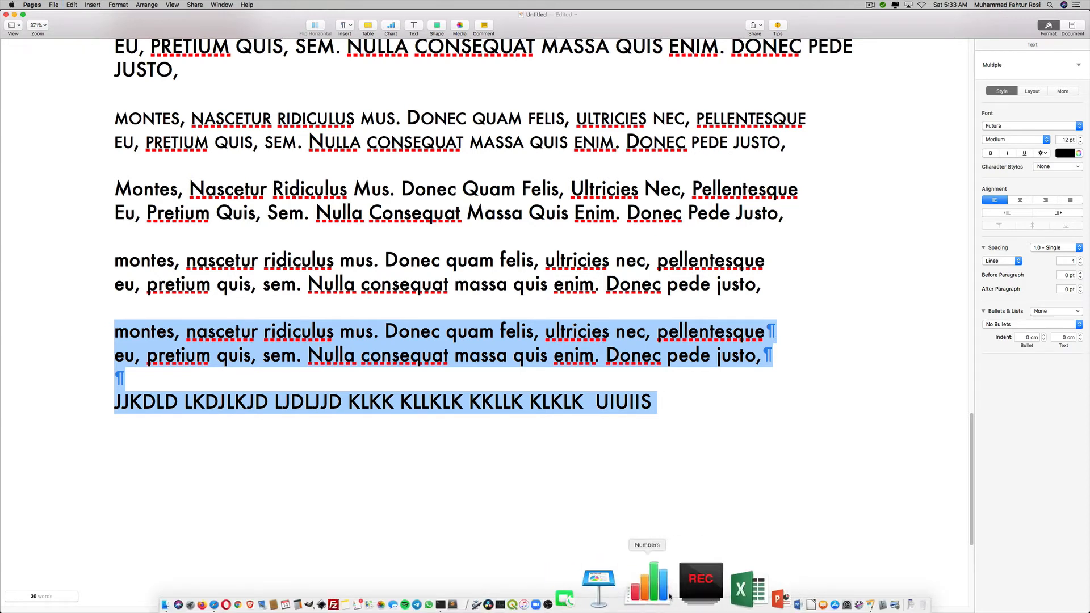
pyautogui.click(722, 582)
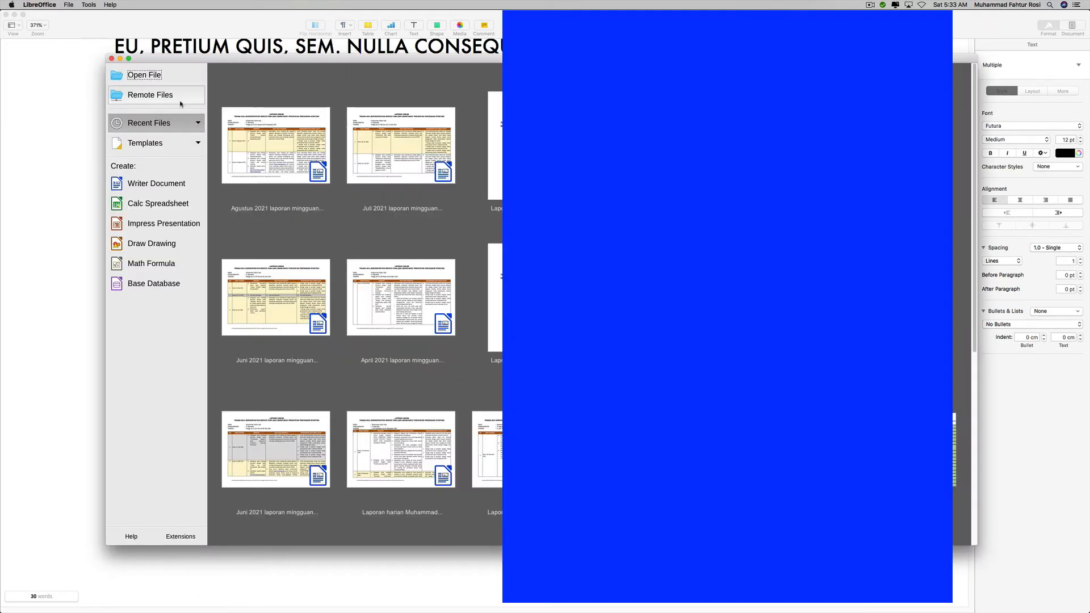
pyautogui.click(161, 181)
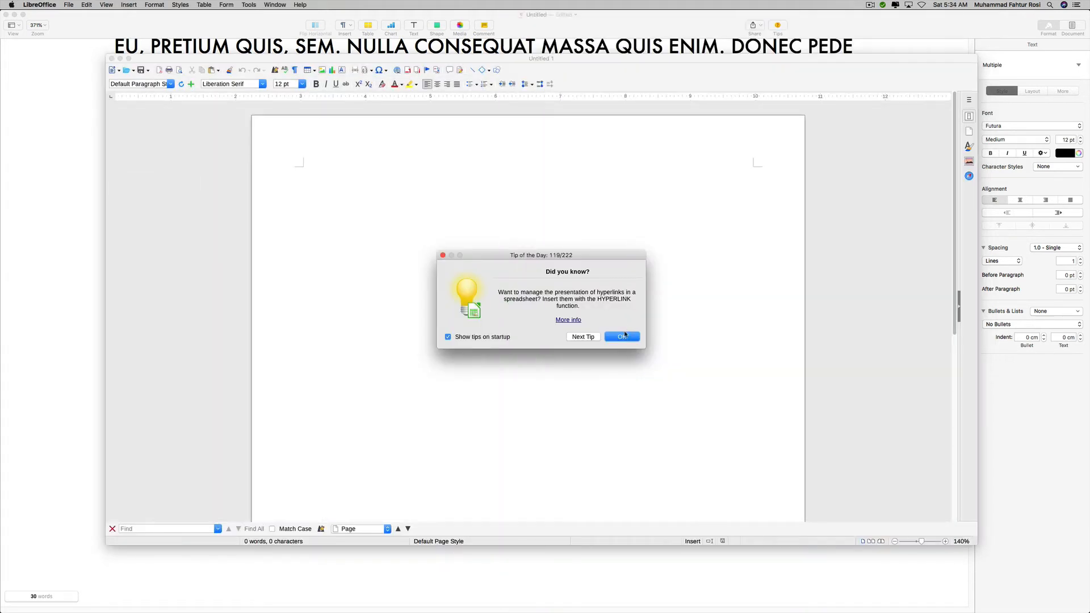
pyautogui.click(622, 336)
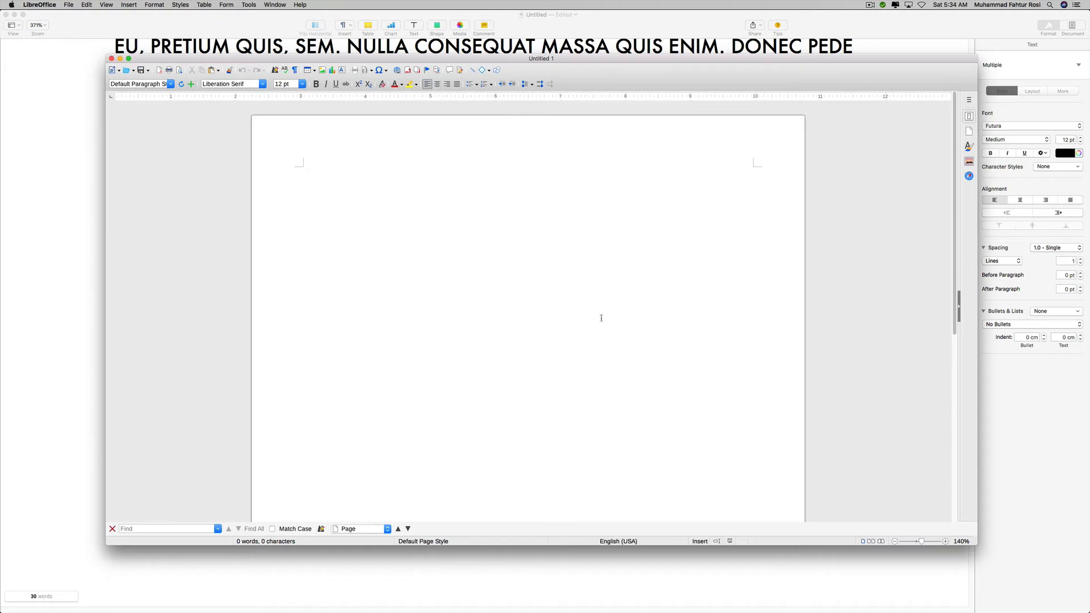
pyautogui.click(129, 59)
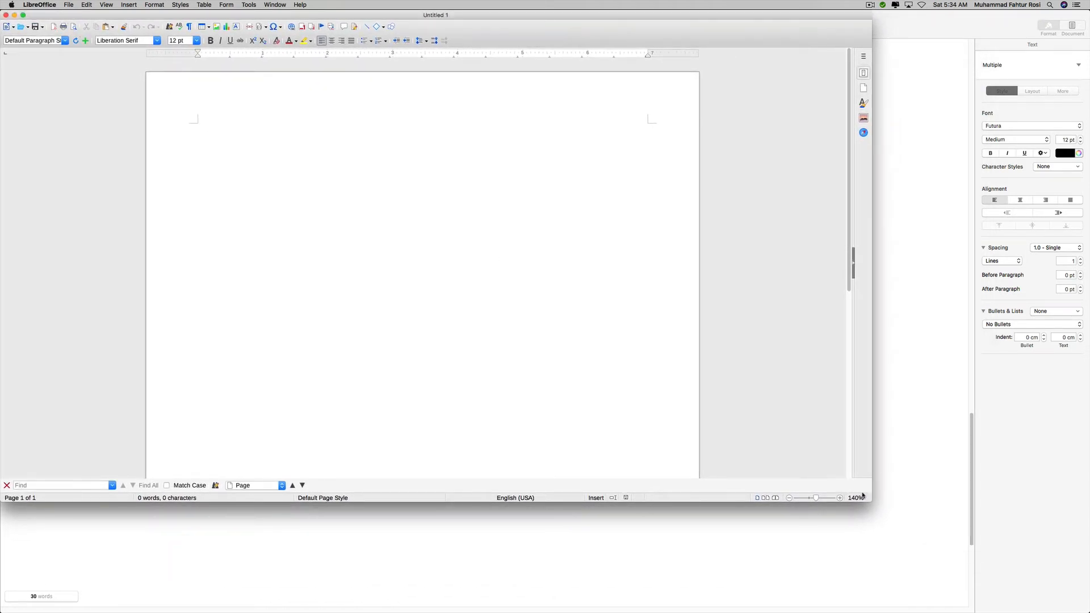
pyautogui.moveTo(869, 499); pyautogui.dragTo(1088, 612)
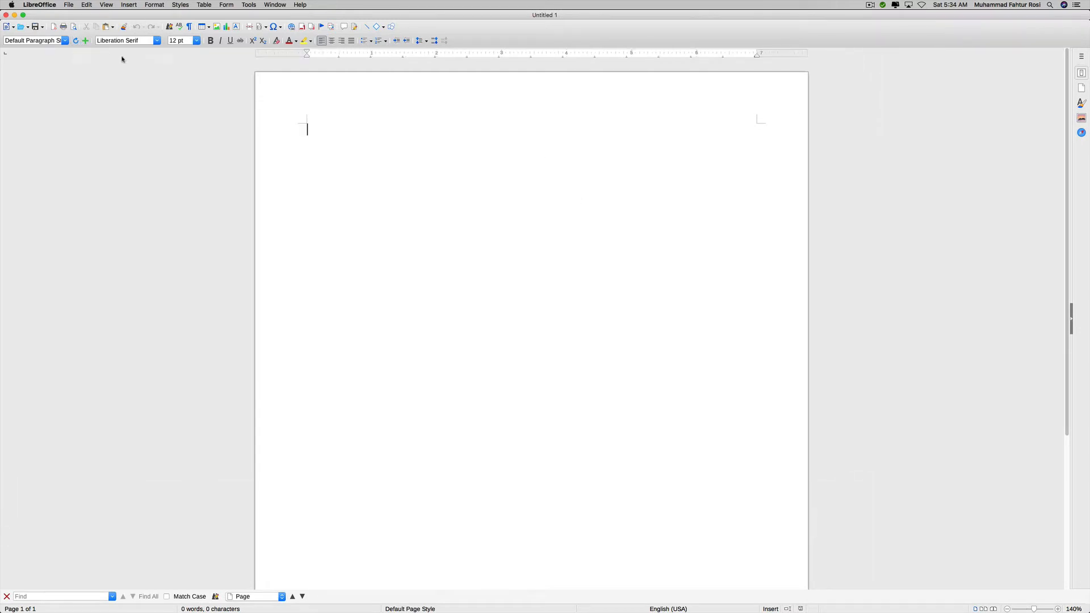
# - Paste the copied paragraph and uppercase line into the blank Writer document
pyautogui.click(1058, 608)
pyautogui.click(1057, 609)
pyautogui.click(1057, 609)
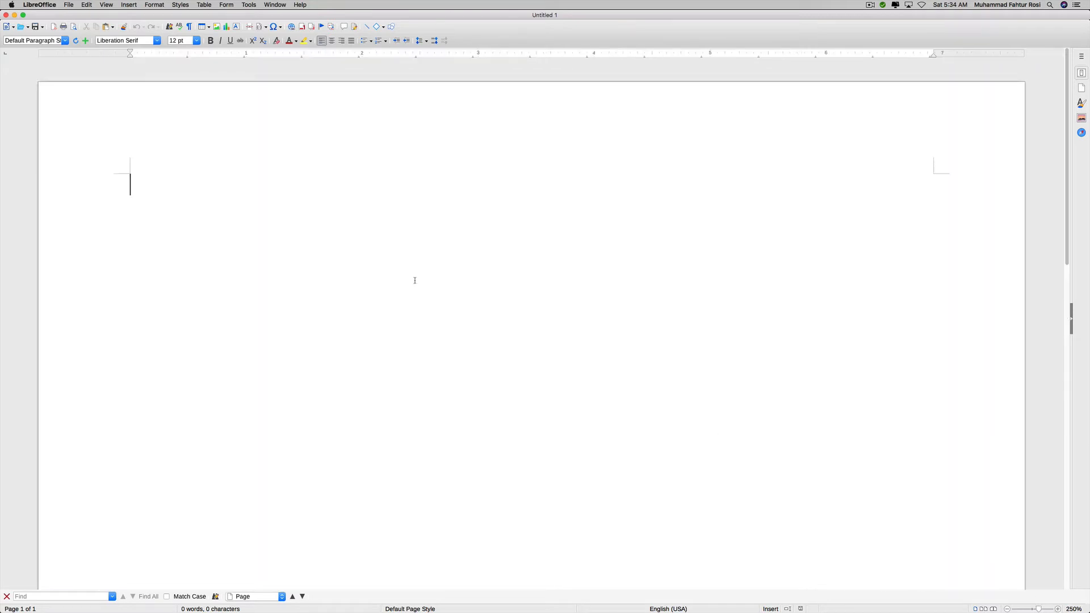
pyautogui.press('super+v')
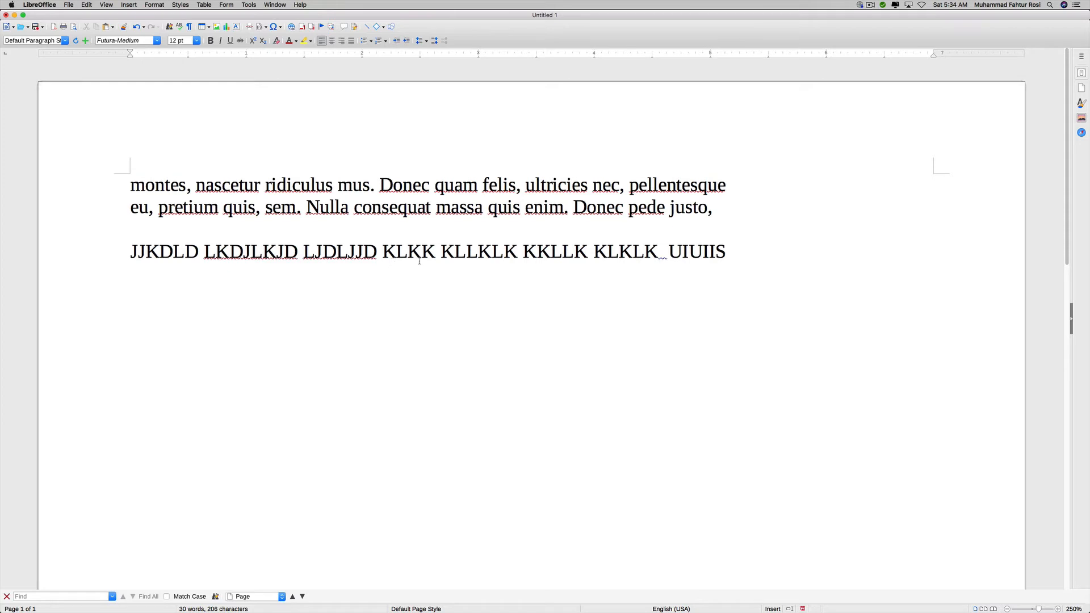
# - Try converting the pasted uppercase line to lowercase, and undo the conversion
pyautogui.moveTo(732, 251); pyautogui.dragTo(41, 239)
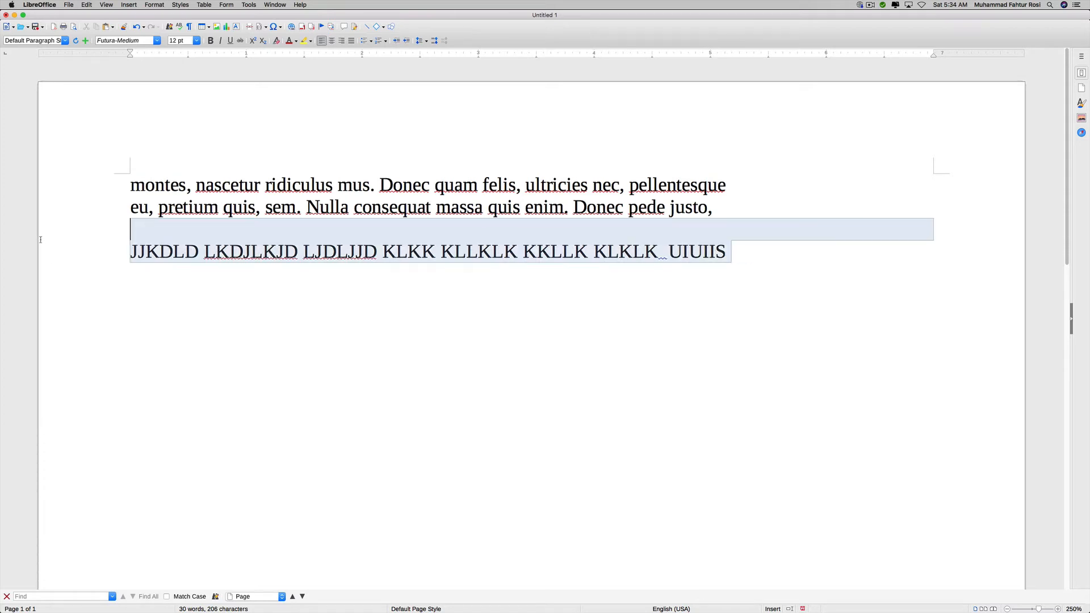
pyautogui.tripleClick(133, 251)
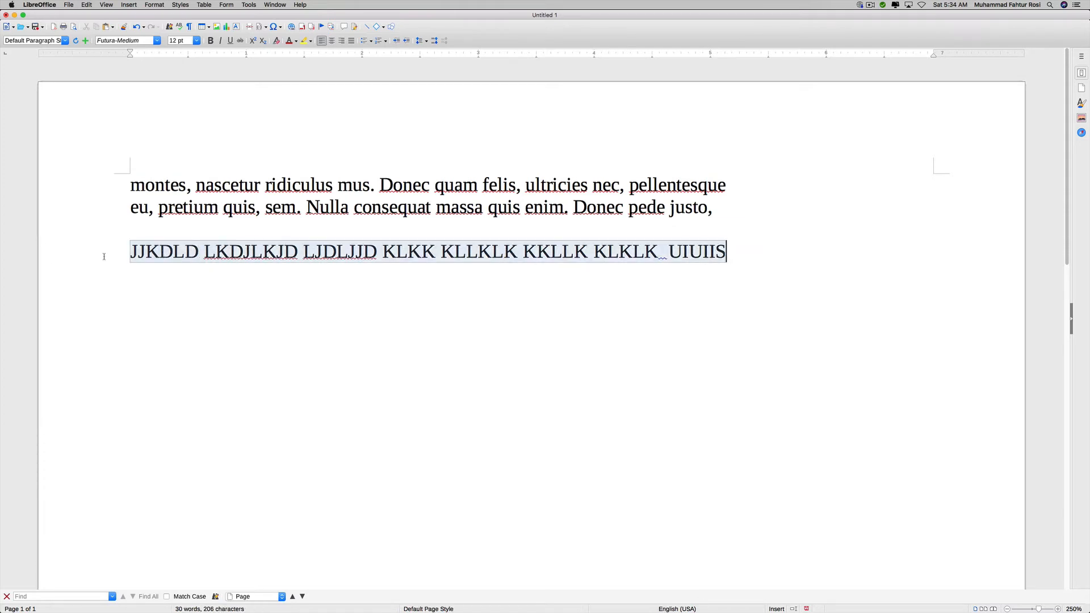
pyautogui.click(154, 5)
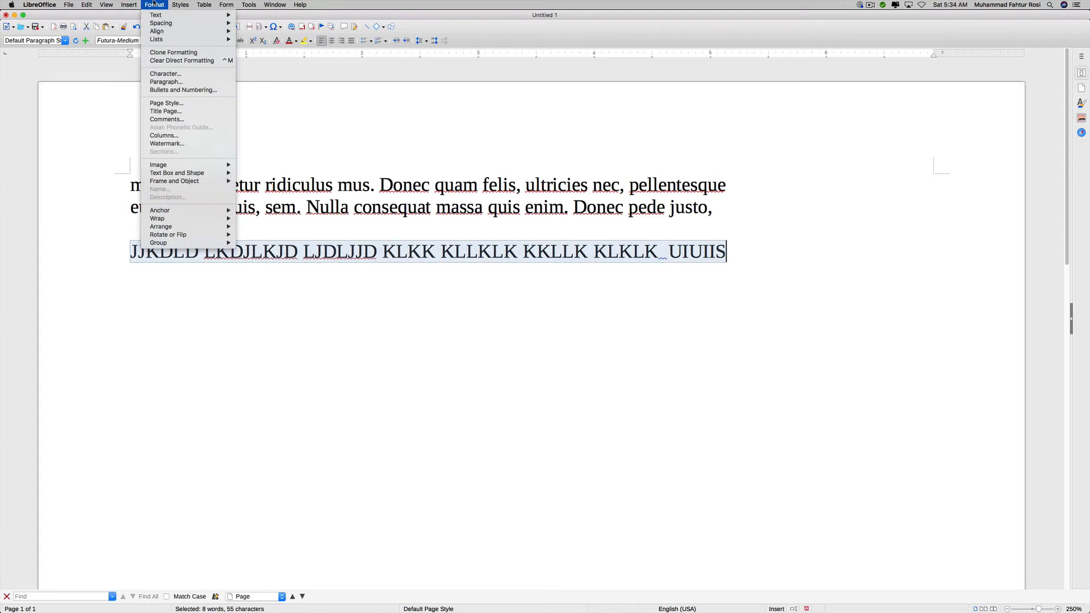
pyautogui.moveTo(159, 15)
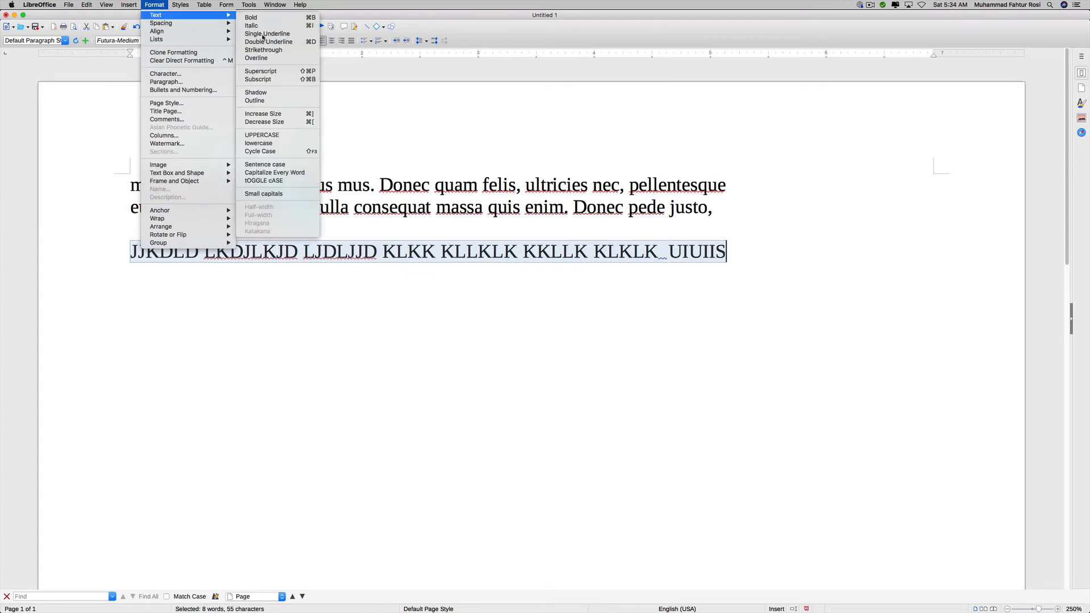
pyautogui.click(300, 144)
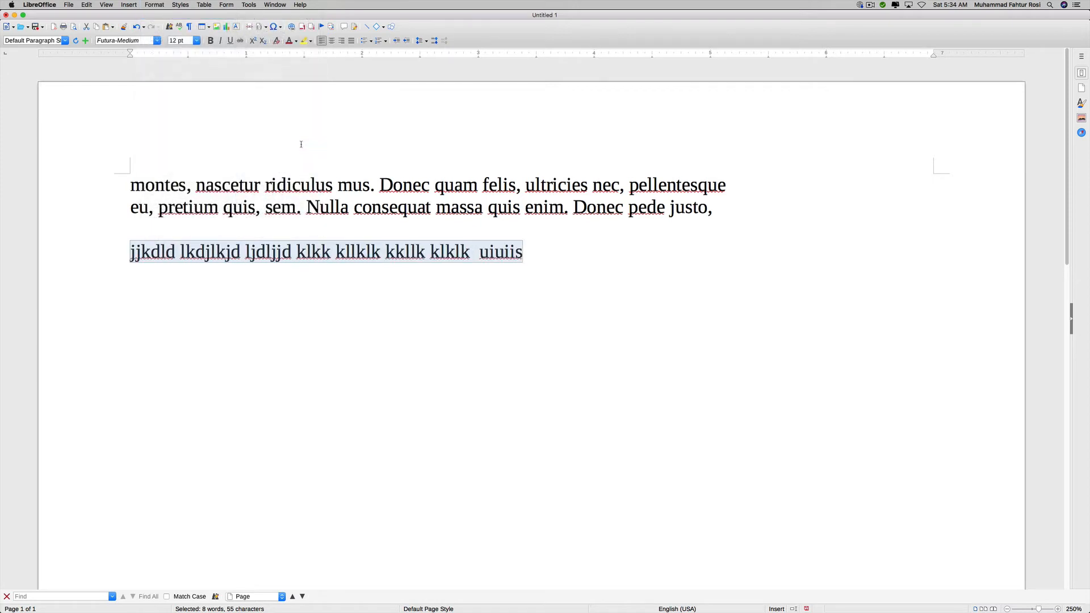
pyautogui.press('super+z')
# - Try the Small capitals effect on the uppercase line, and turn the effect off again
pyautogui.click(201, 5)
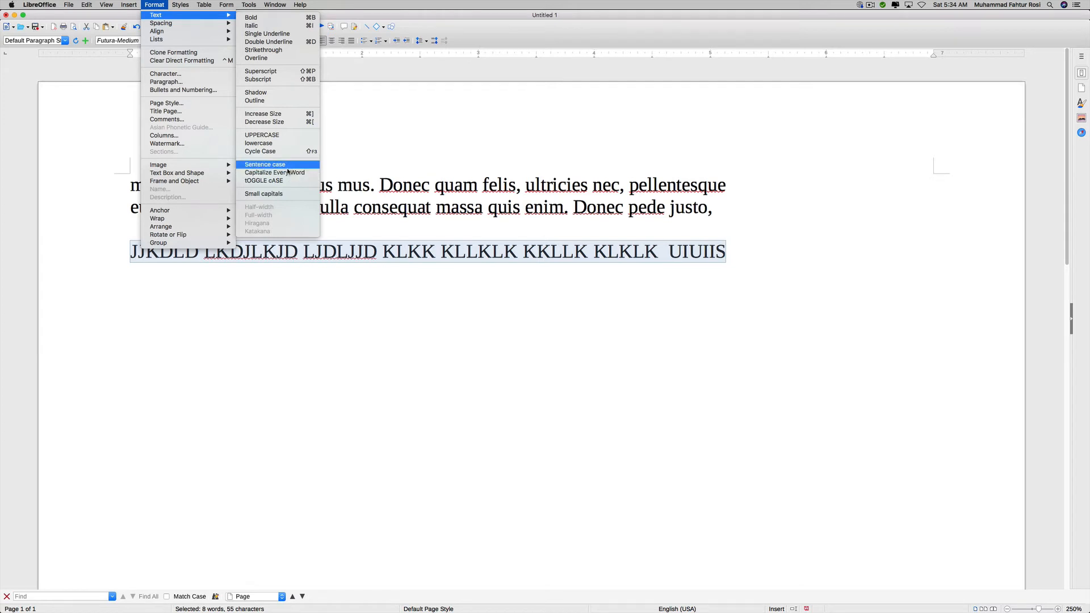
pyautogui.click(284, 195)
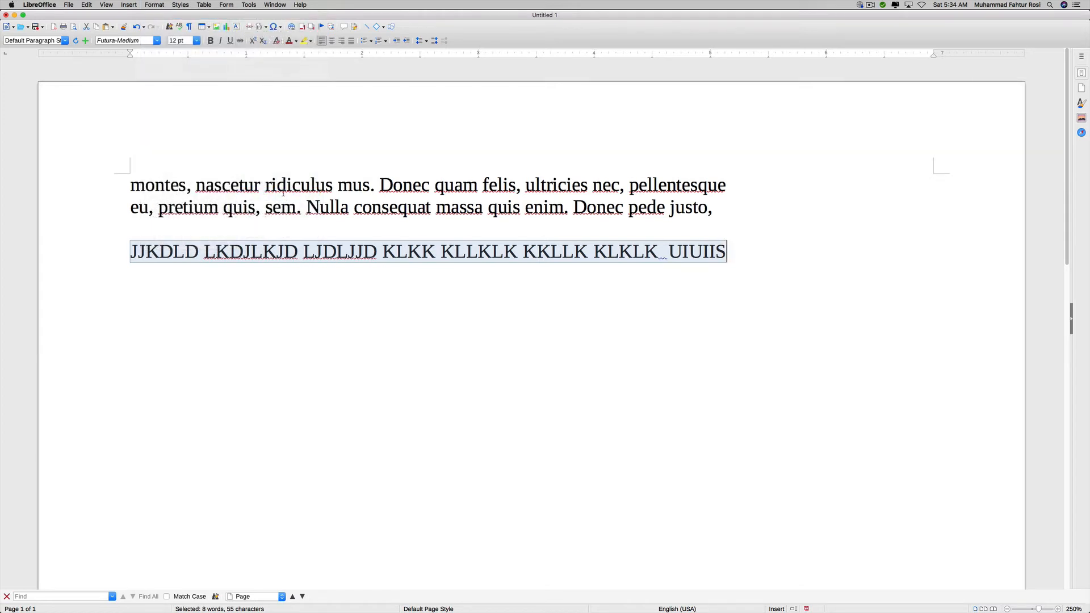
pyautogui.click(287, 184)
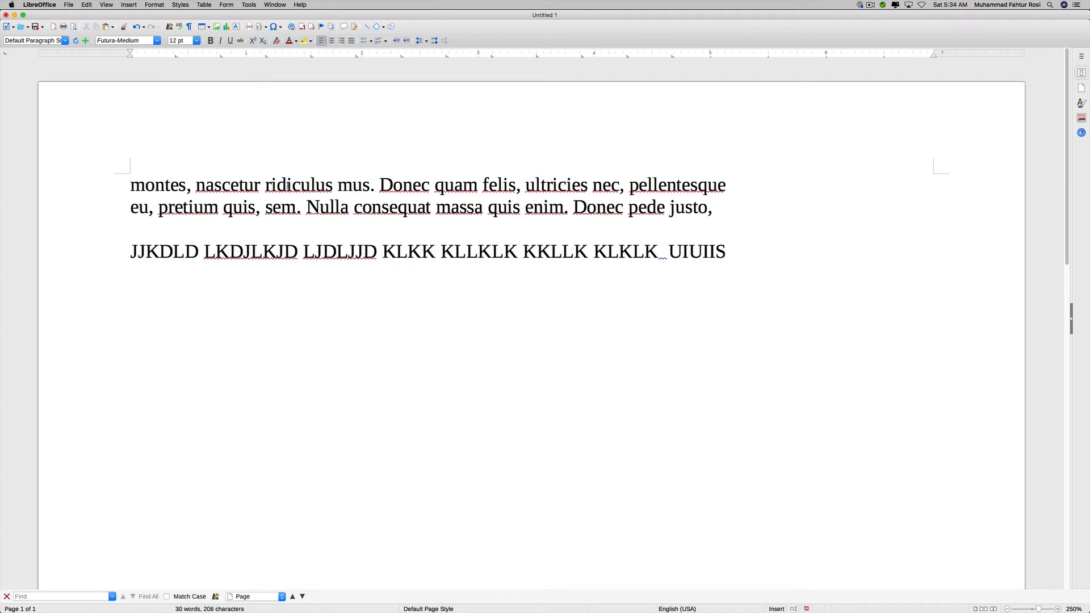
pyautogui.tripleClick(244, 251)
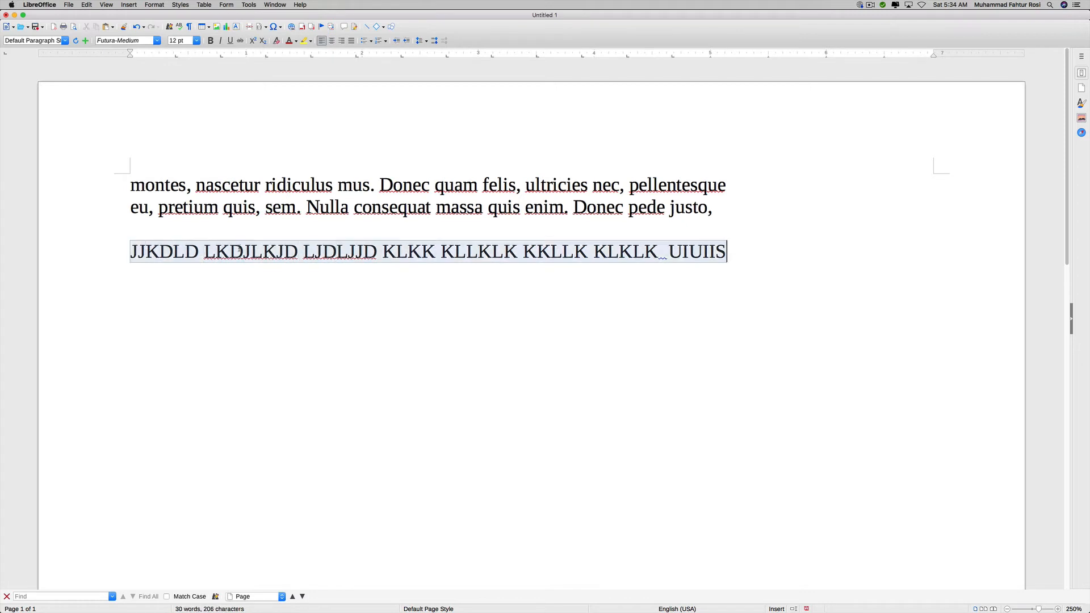
pyautogui.click(157, 5)
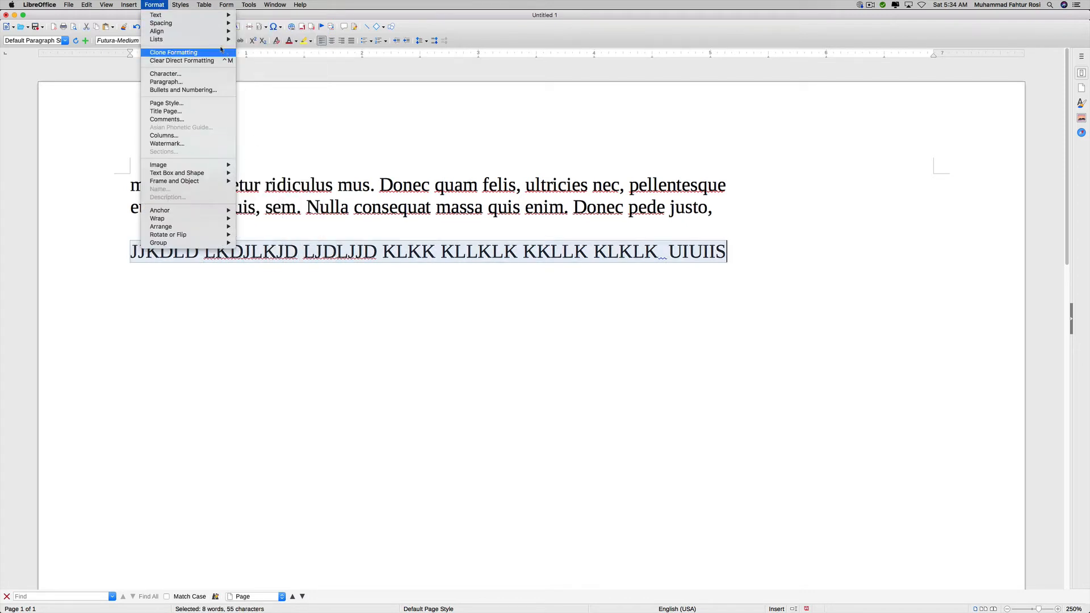
pyautogui.moveTo(219, 22)
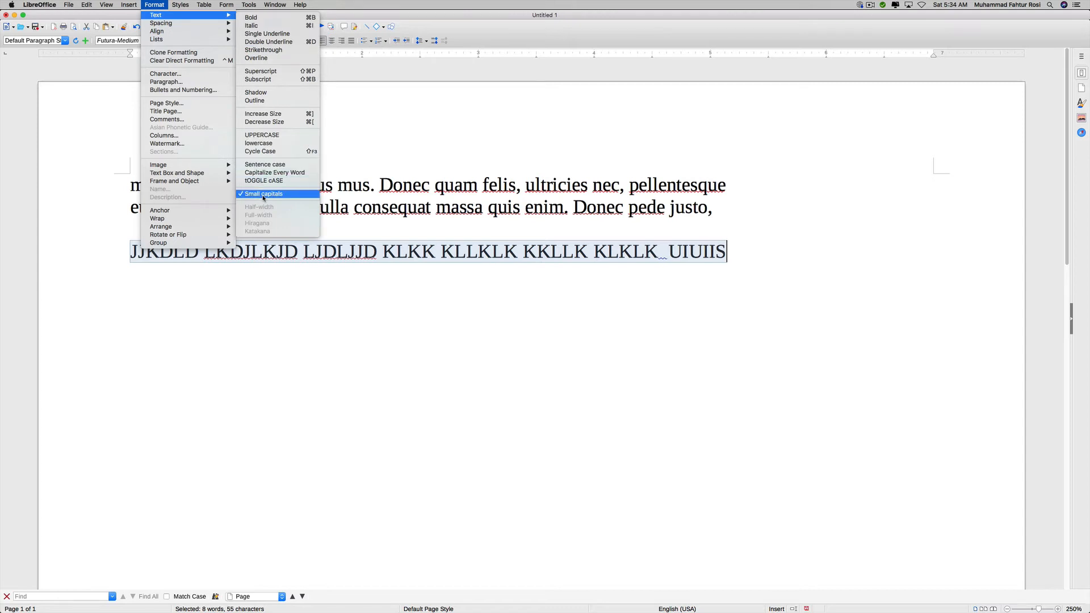
pyautogui.click(263, 194)
# - Apply Small capitals to the pasted paragraph's text from "Donec quam felis" through "Donec pede justo,"
pyautogui.moveTo(379, 185); pyautogui.dragTo(735, 214)
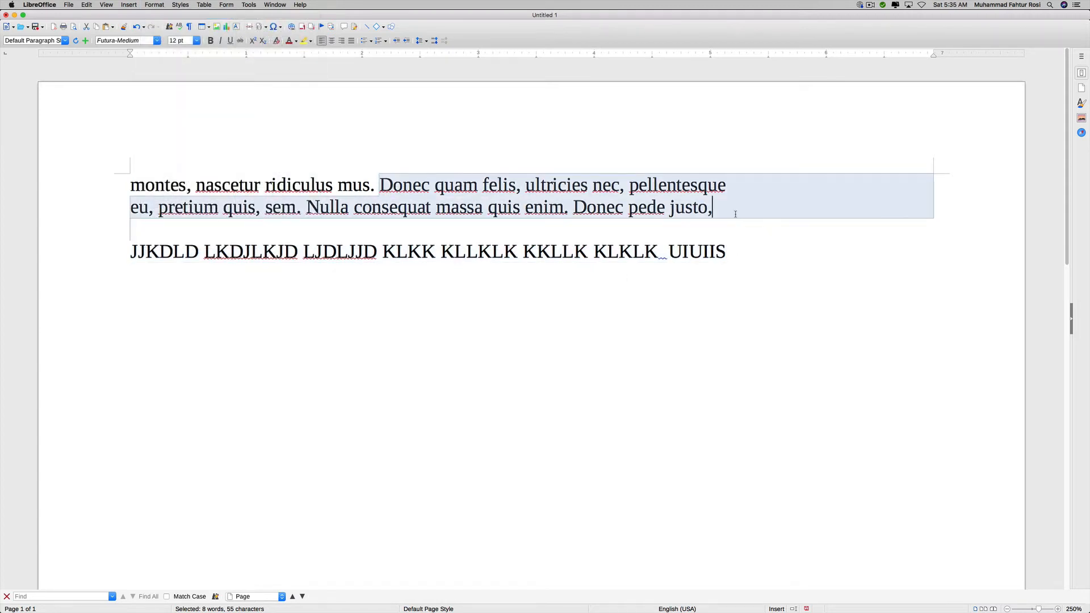
pyautogui.click(154, 5)
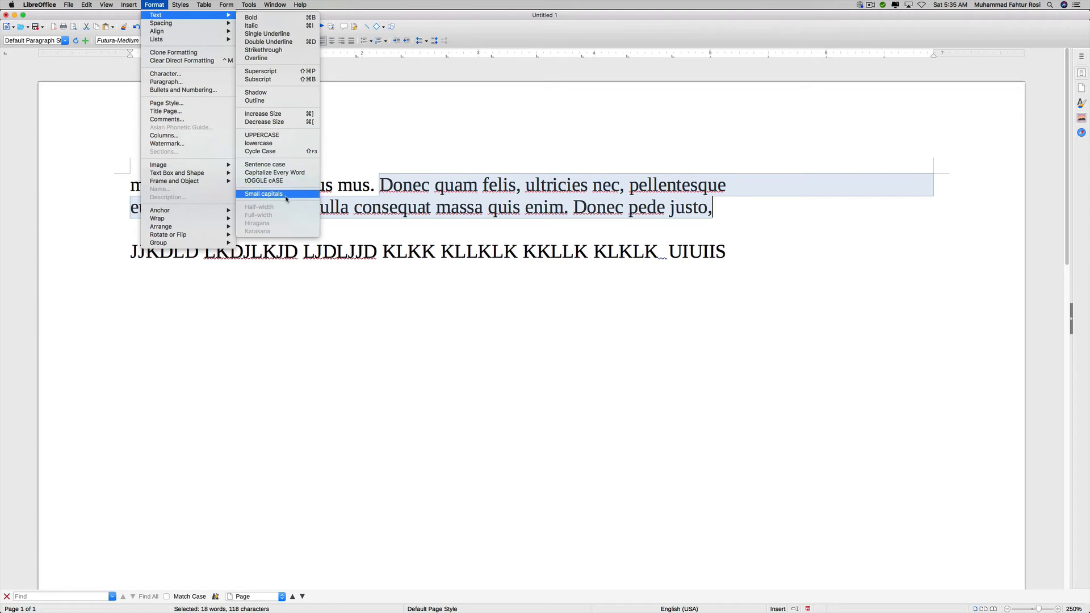
pyautogui.click(285, 195)
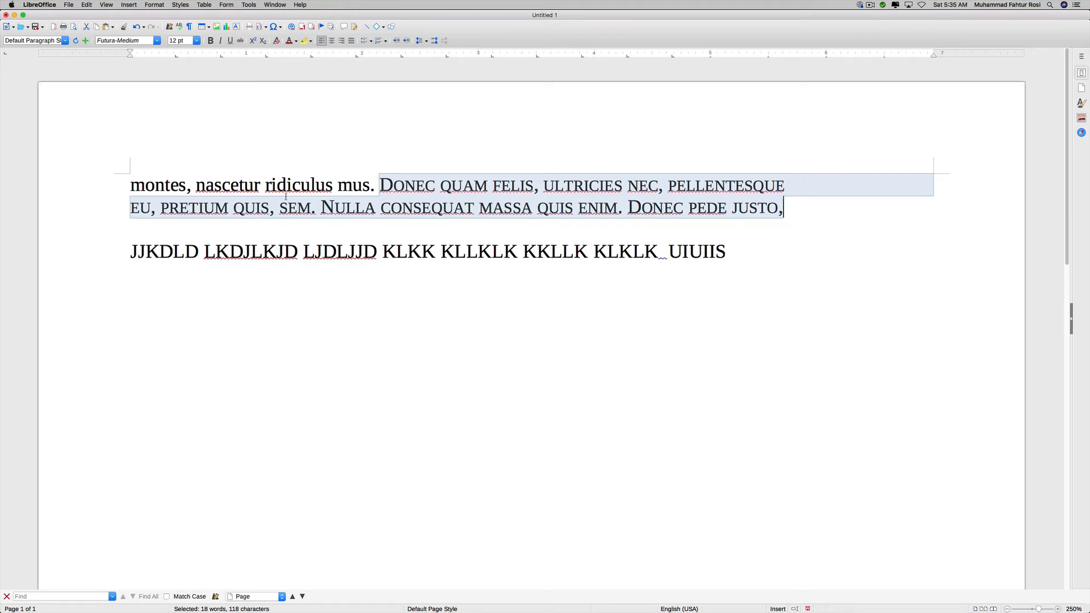
# - Close the unsaved Writer document, return to Pages, and place the cursor in the Title Case paragraph
pyautogui.click(4, 14)
pyautogui.click(531, 330)
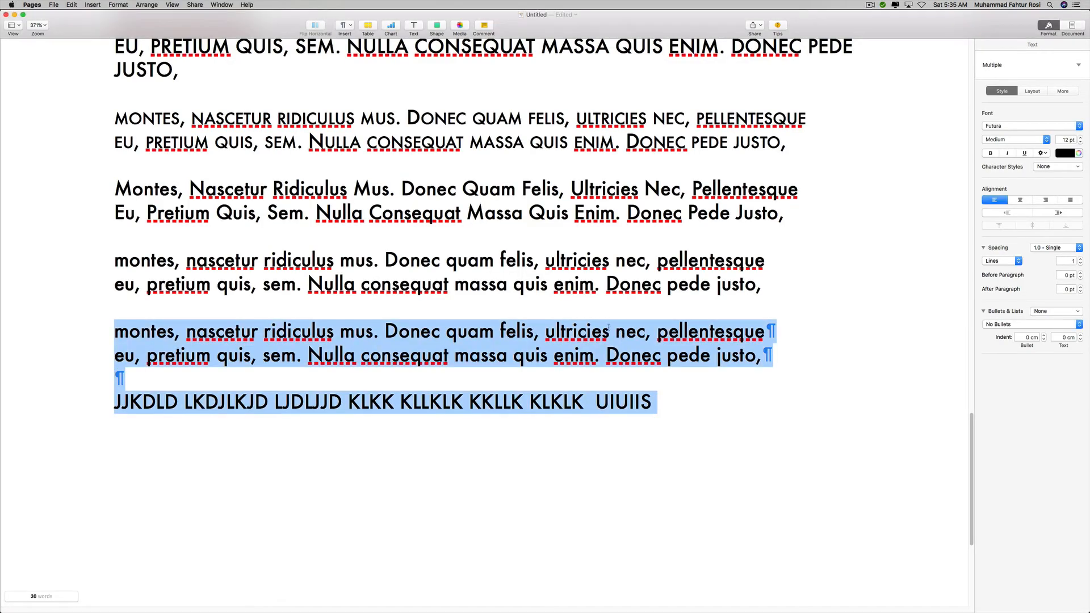
pyautogui.click(495, 214)
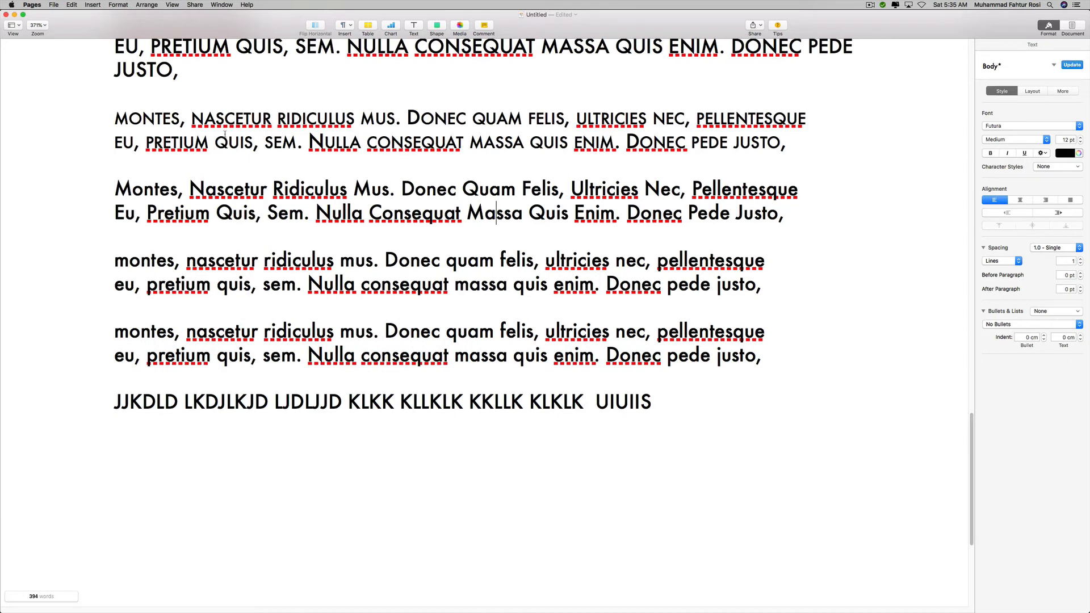
# - Duplicate the Title Case paragraph directly below itself and remove the extra blank line after the copy
pyautogui.moveTo(114, 189); pyautogui.dragTo(792, 215)
pyautogui.press('super+c')
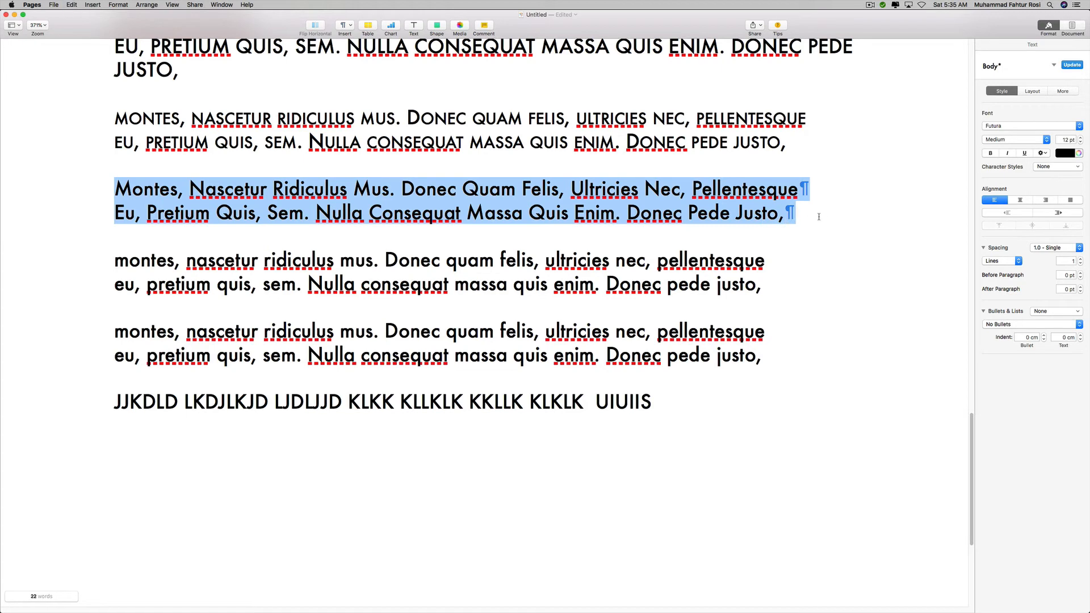
pyautogui.click(819, 216)
pyautogui.press('Return')
pyautogui.press('Return')
pyautogui.press('super+v')
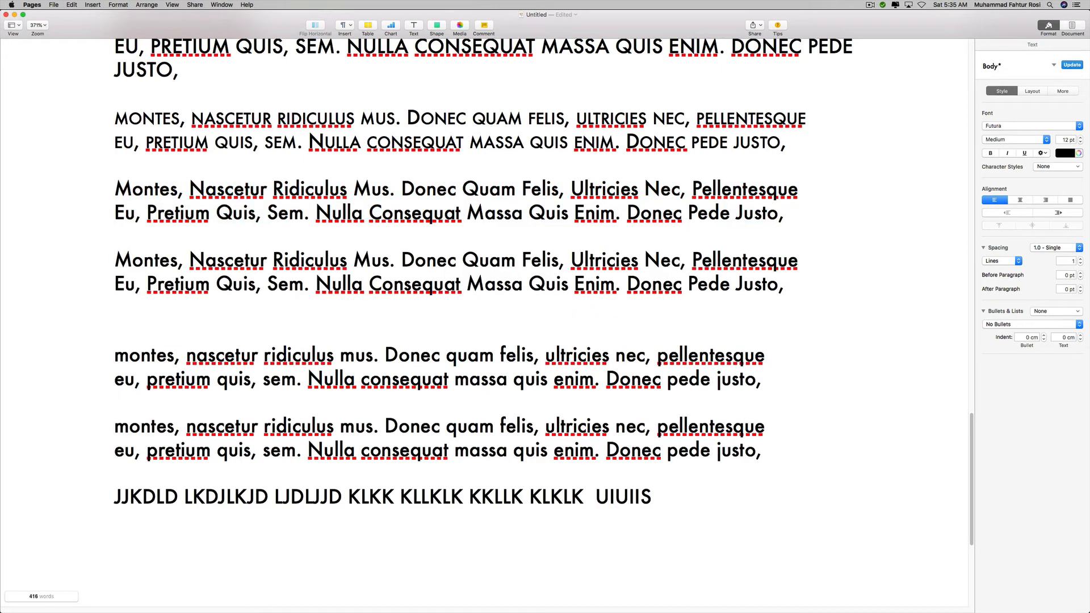
pyautogui.press('BackSpace')
# - Set the duplicated Title Case paragraph's capitalization to Small Caps, and highlight the capital D of its word "Donec"
pyautogui.moveTo(120, 307); pyautogui.dragTo(74, 268)
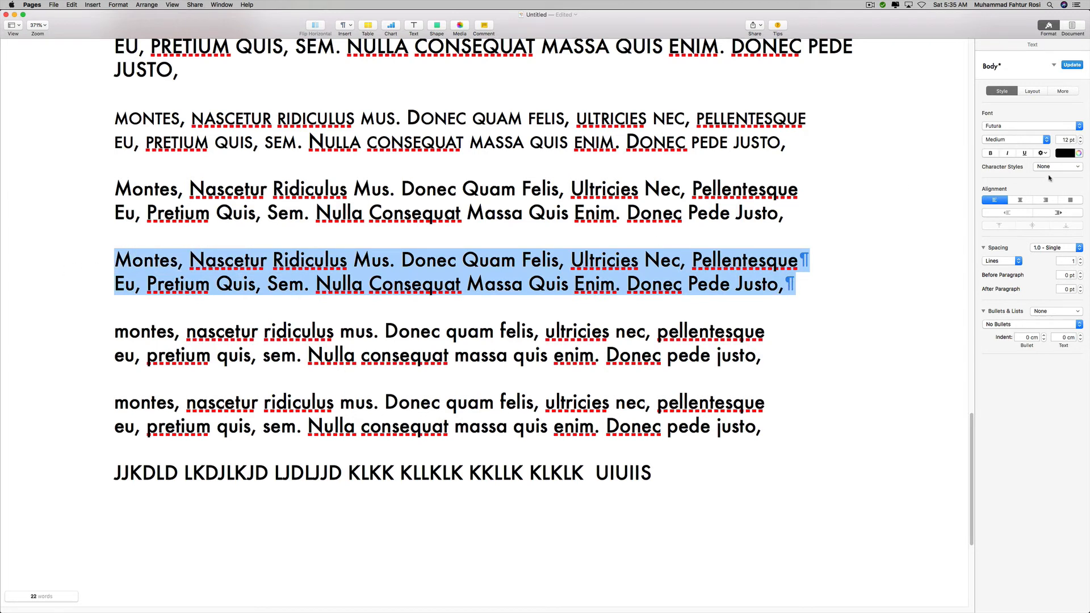
pyautogui.click(1048, 154)
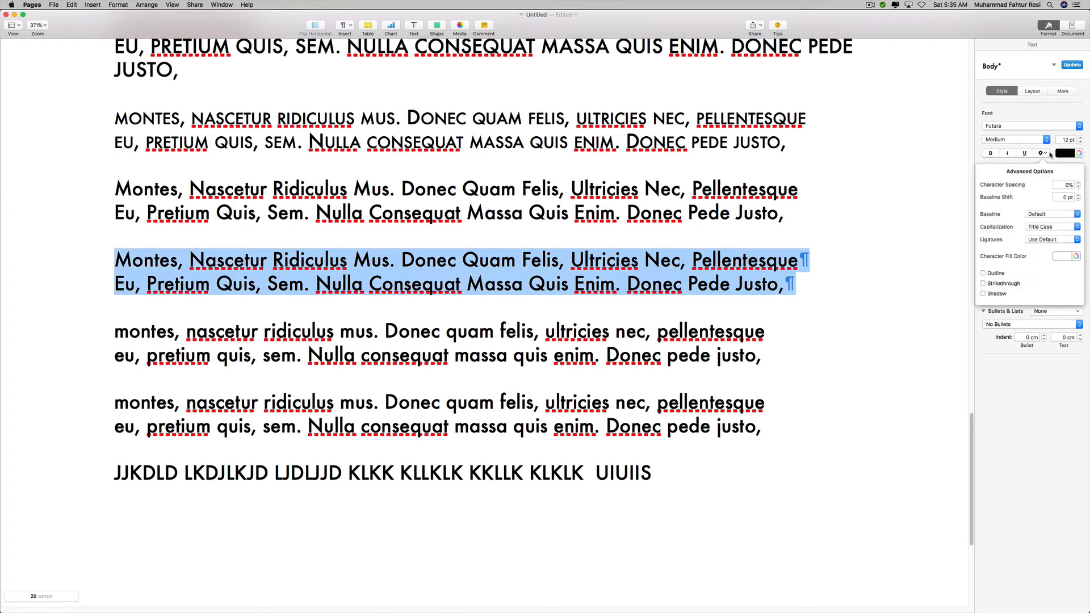
pyautogui.click(1075, 227)
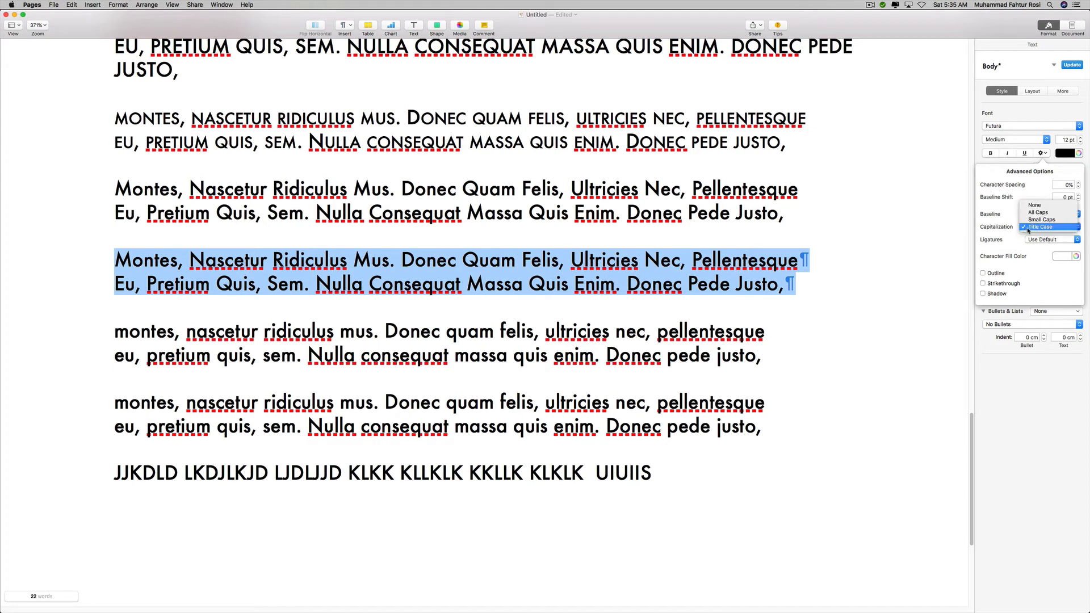
pyautogui.click(1011, 239)
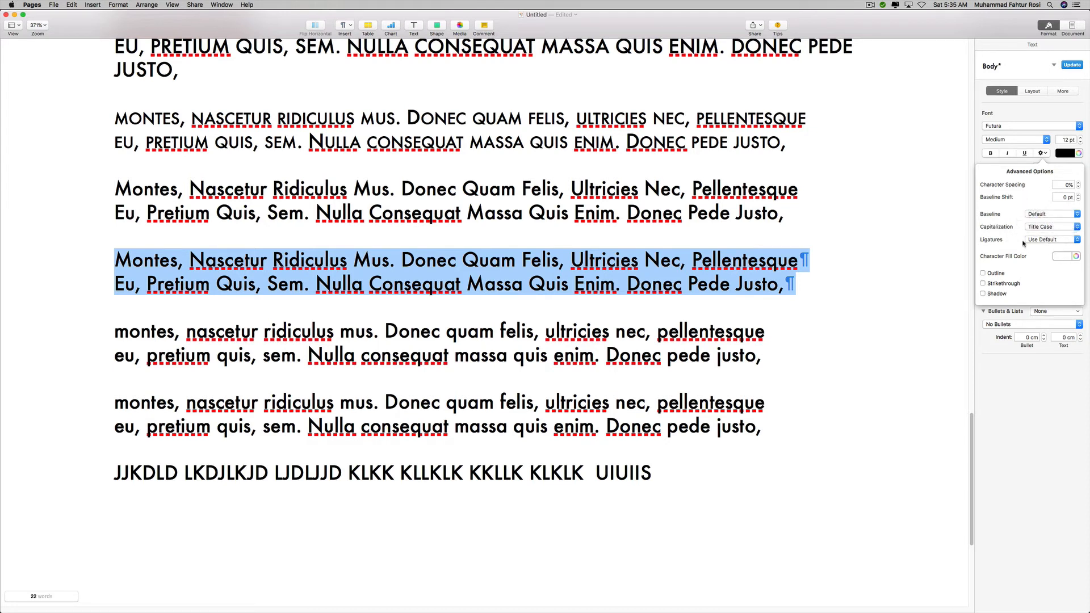
pyautogui.click(1051, 227)
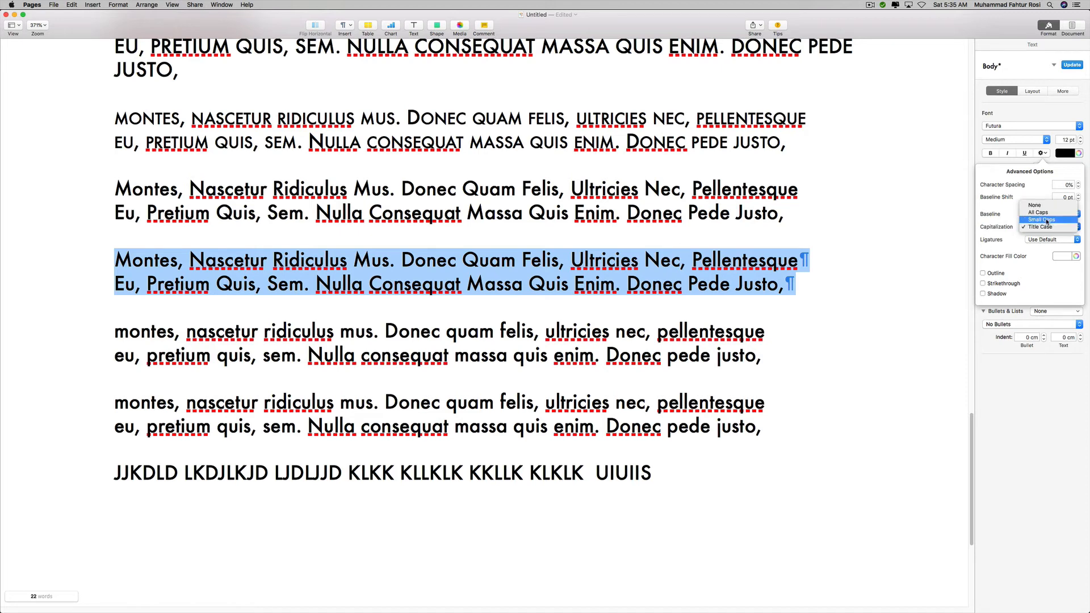
pyautogui.click(1048, 220)
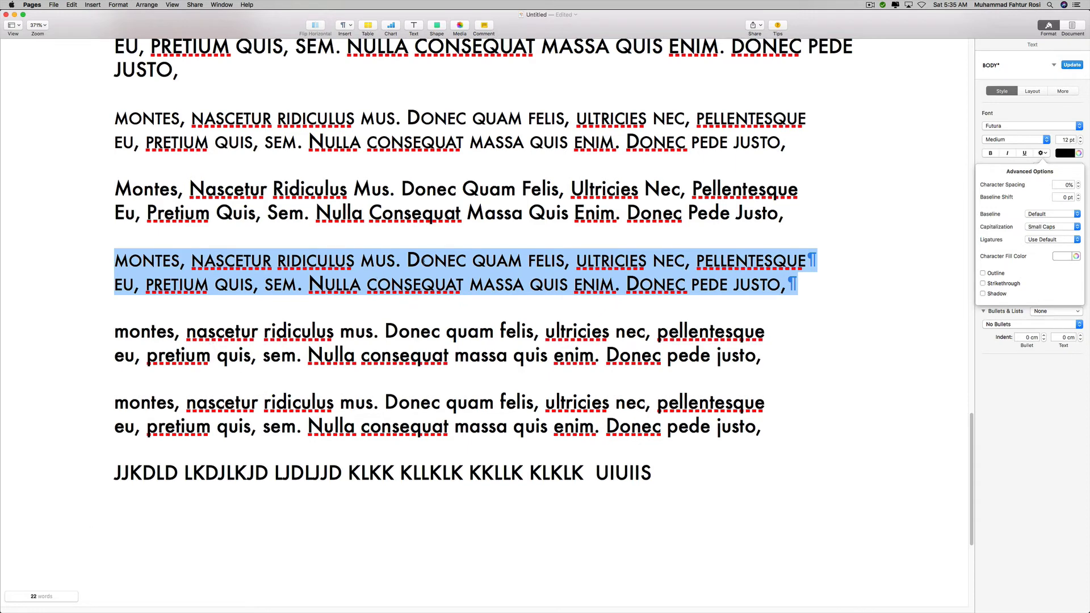
pyautogui.click(423, 261)
pyautogui.moveTo(401, 260); pyautogui.dragTo(417, 260)
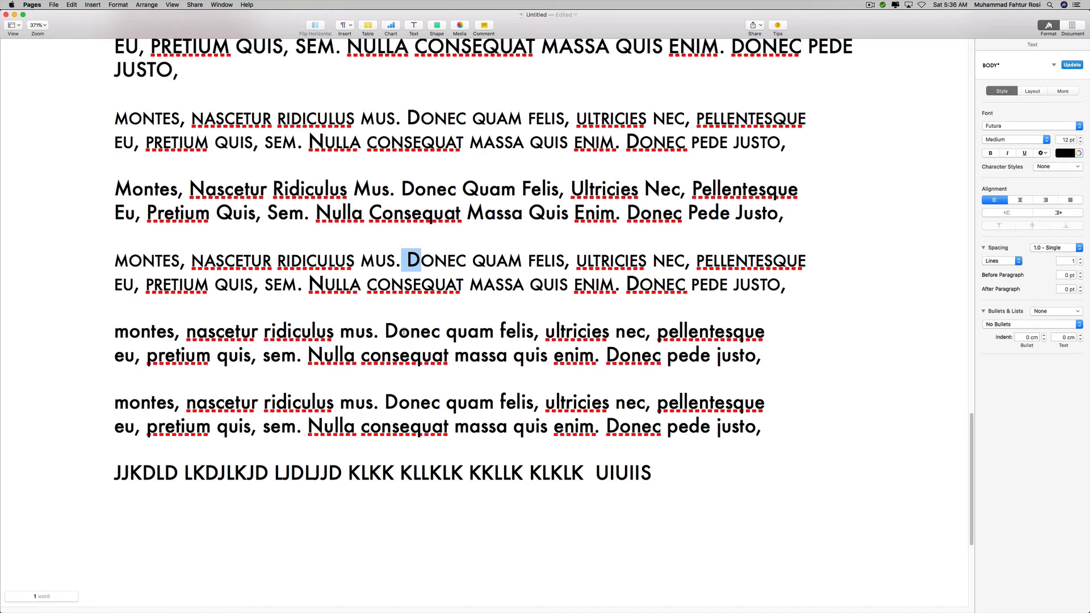
# - Apply Small Caps capitalization to the first of the two remaining lowercase paragraphs, and deselect it
pyautogui.moveTo(769, 352); pyautogui.dragTo(541, 371)
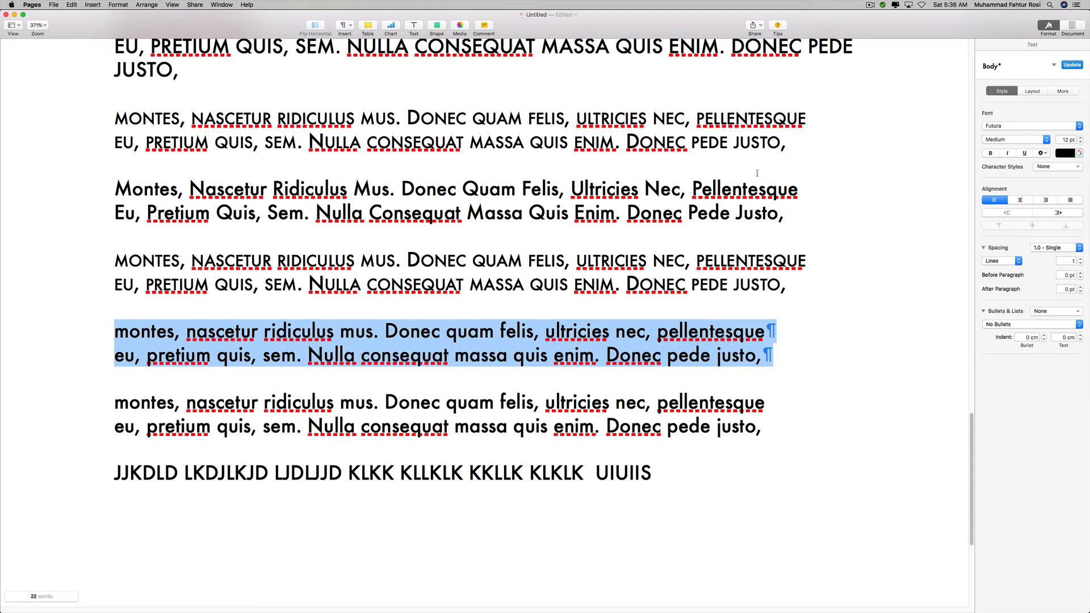
pyautogui.click(1047, 153)
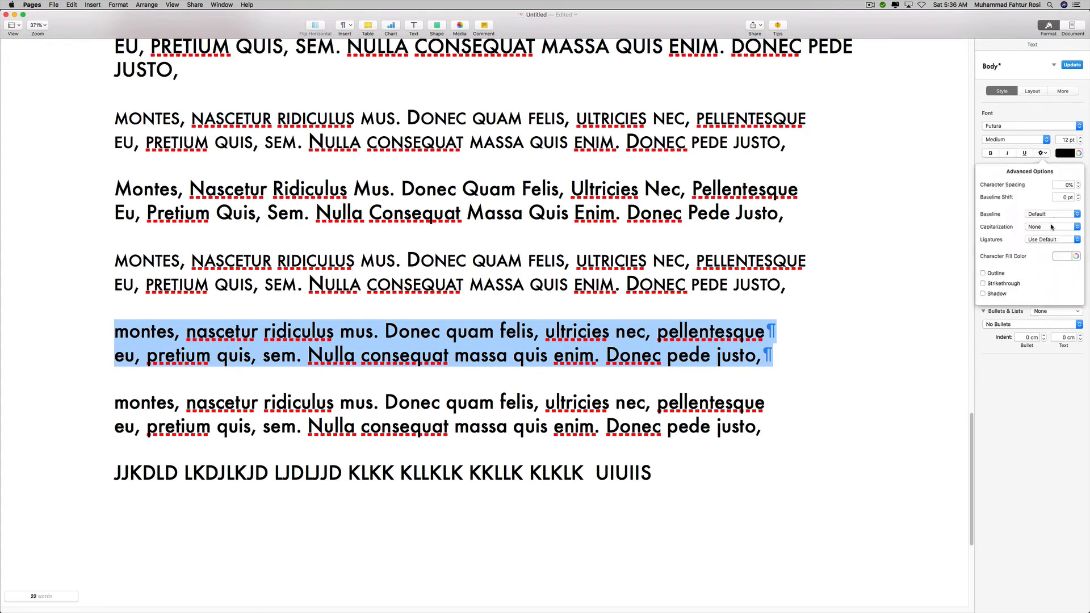
pyautogui.click(1053, 226)
pyautogui.click(1049, 241)
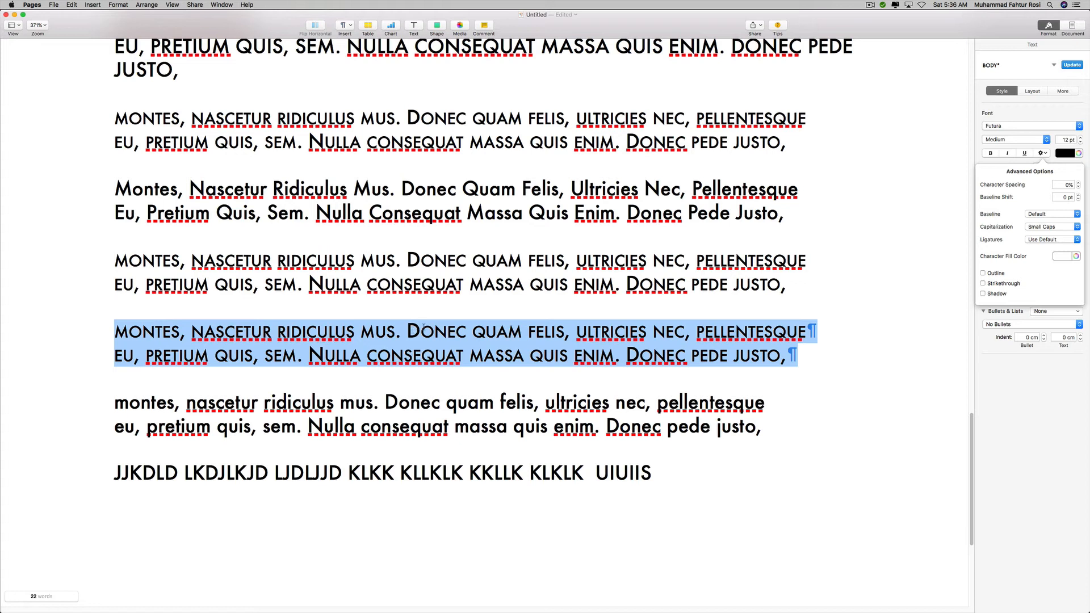
pyautogui.press('Right')
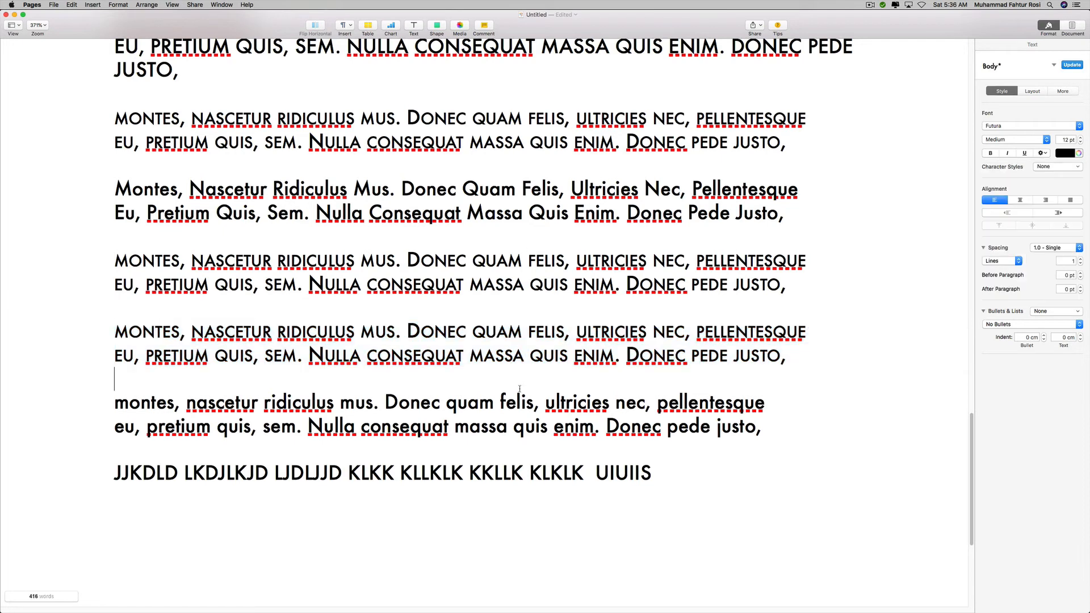
# - Try the Use All ligatures option on the lowercase paragraph above the uppercase line, and set its ligatures to Use None
pyautogui.moveTo(756, 426); pyautogui.dragTo(114, 402)
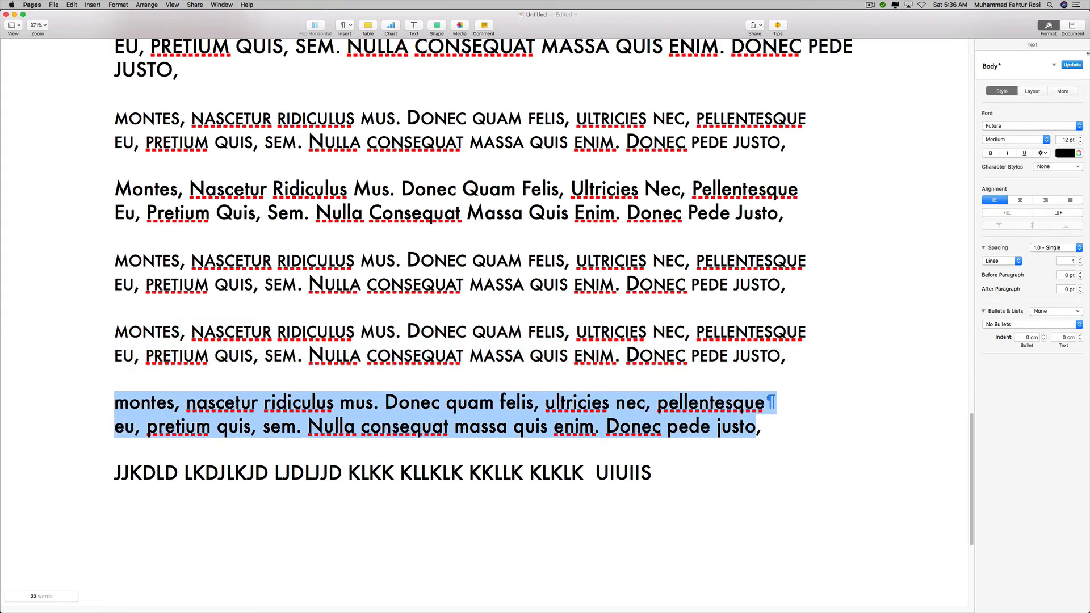
pyautogui.click(1043, 153)
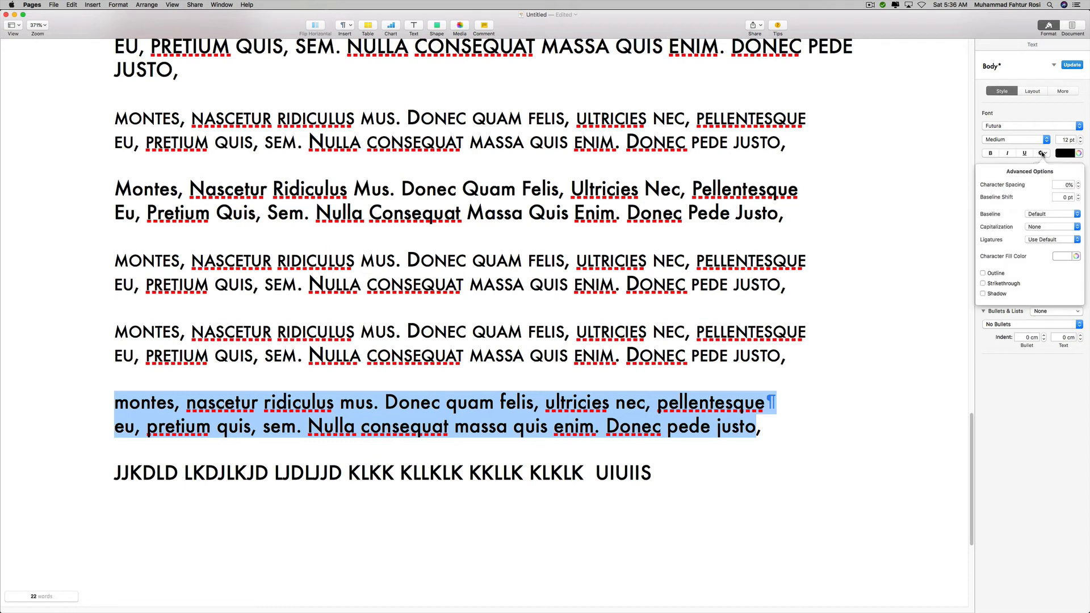
pyautogui.click(1054, 240)
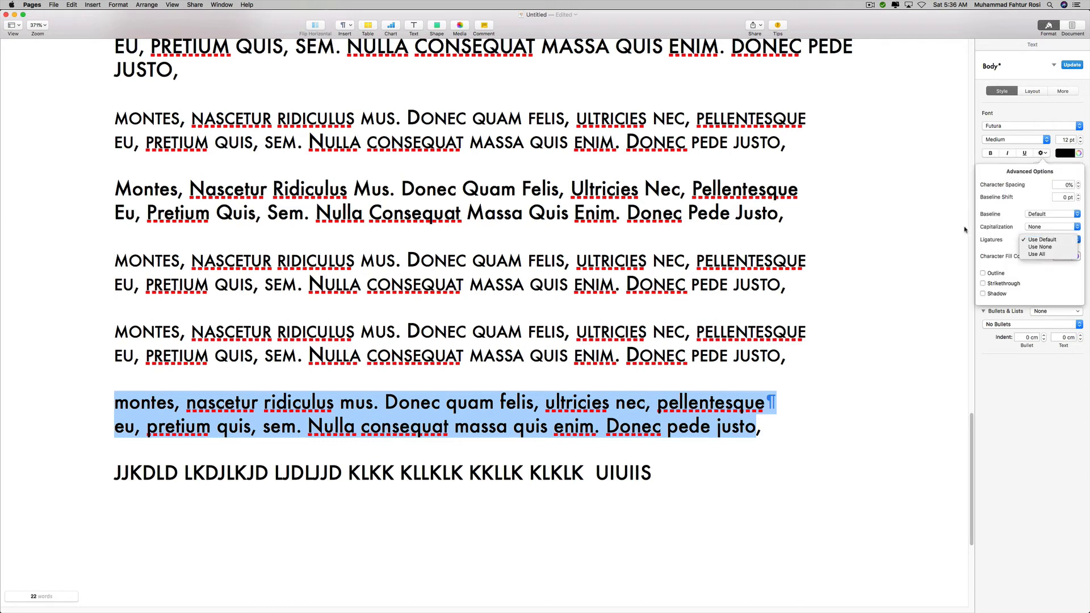
pyautogui.click(1050, 254)
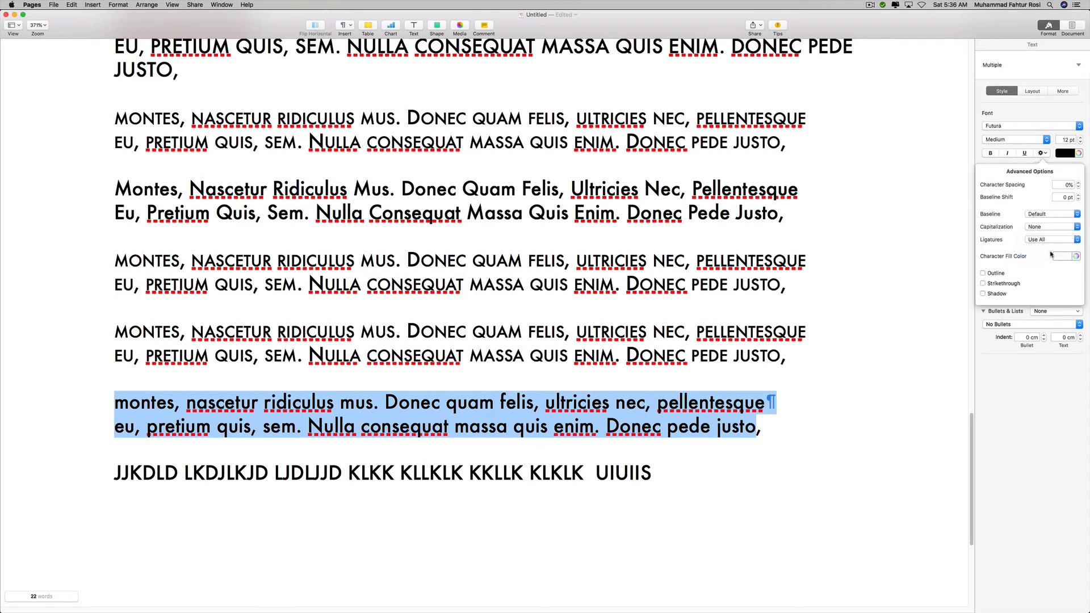
pyautogui.click(1051, 240)
pyautogui.click(1050, 233)
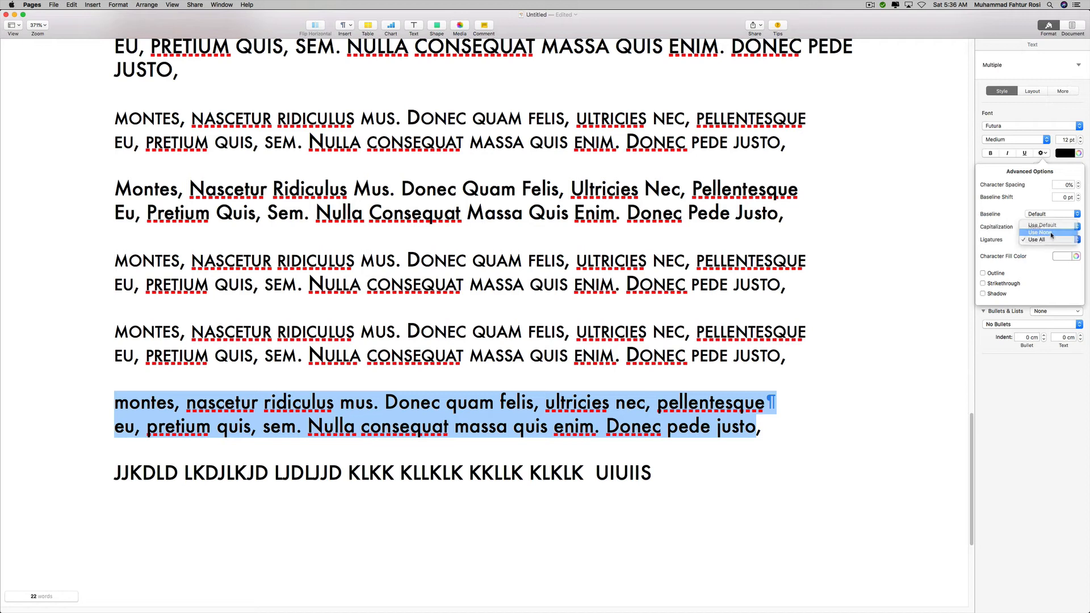
# - Switch to Finder, open the Zapfino screenshot from the Desktop in Preview, and enlarge and reposition its window to examine the lettering
pyautogui.press('super+Tab')
pyautogui.press('super+Tab')
pyautogui.press('super+Tab')
pyautogui.press('super+Tab')
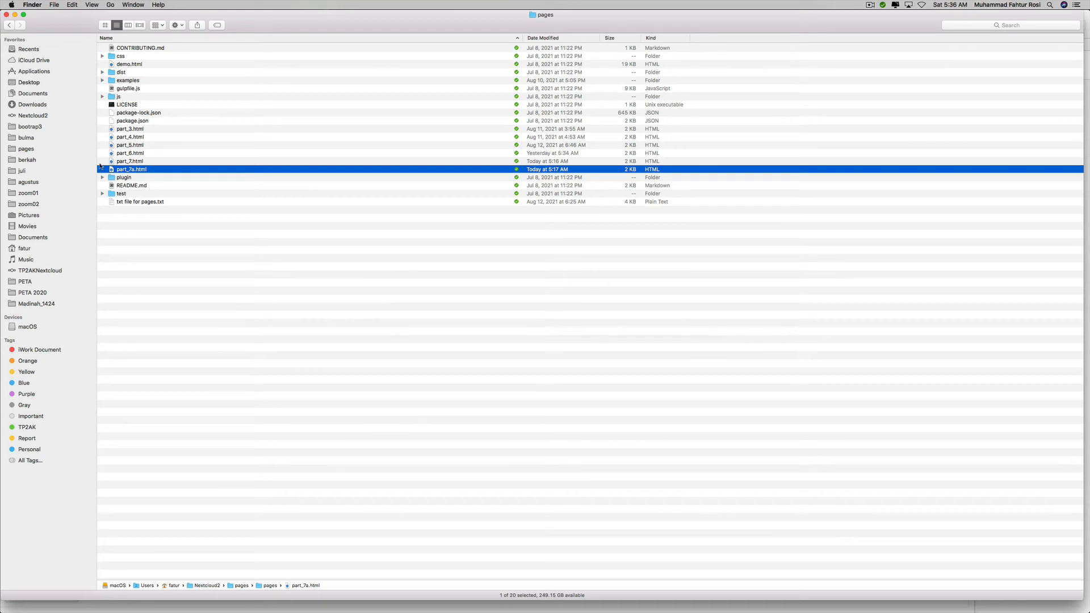
pyautogui.press('super+t')
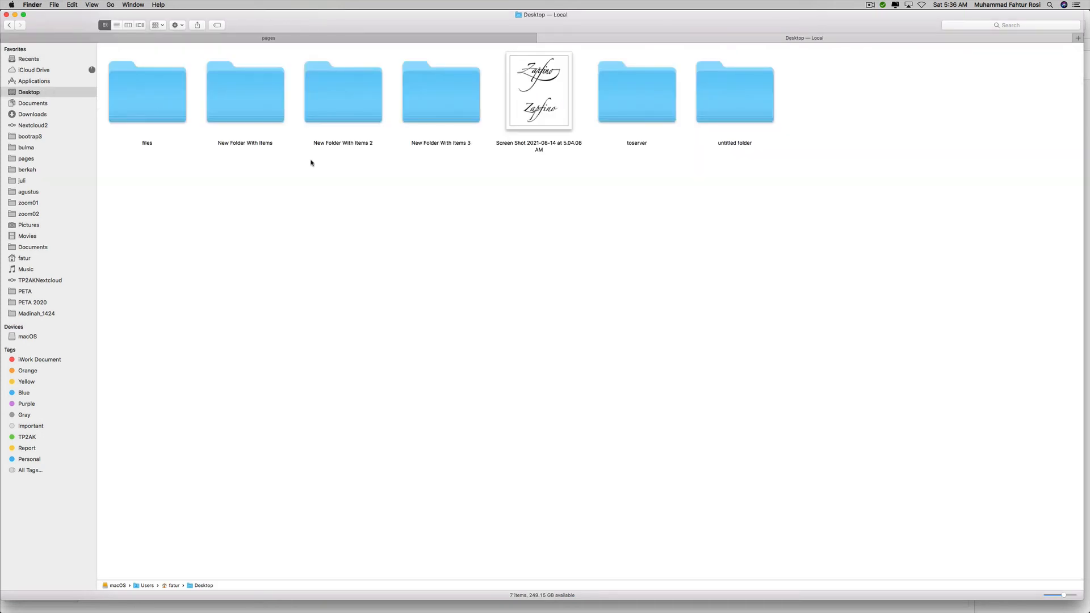
pyautogui.doubleClick(563, 112)
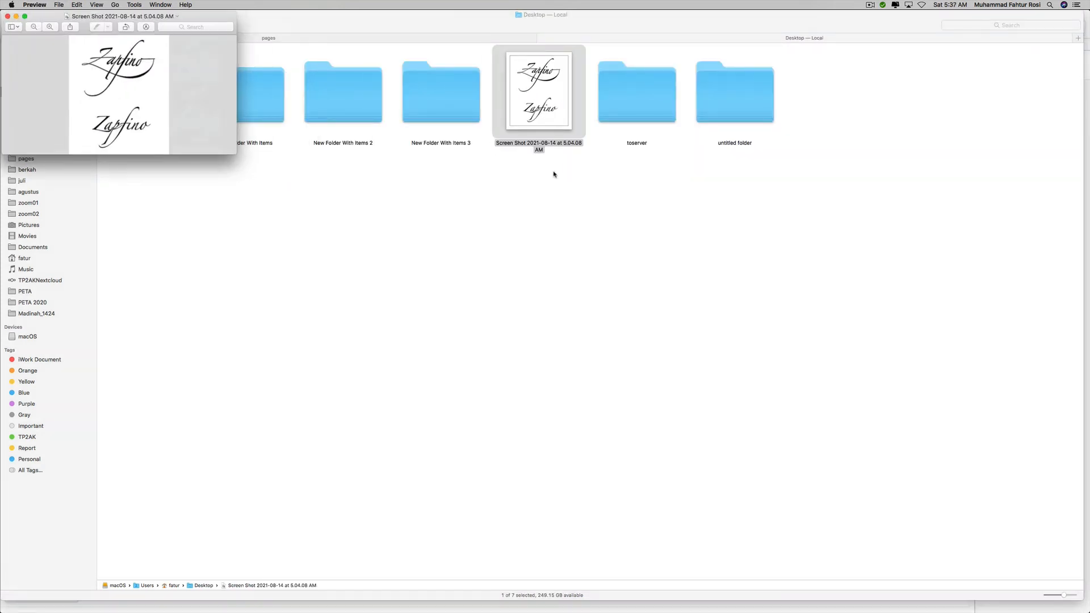
pyautogui.moveTo(236, 154); pyautogui.dragTo(236, 244)
pyautogui.moveTo(84, 26); pyautogui.dragTo(559, 187)
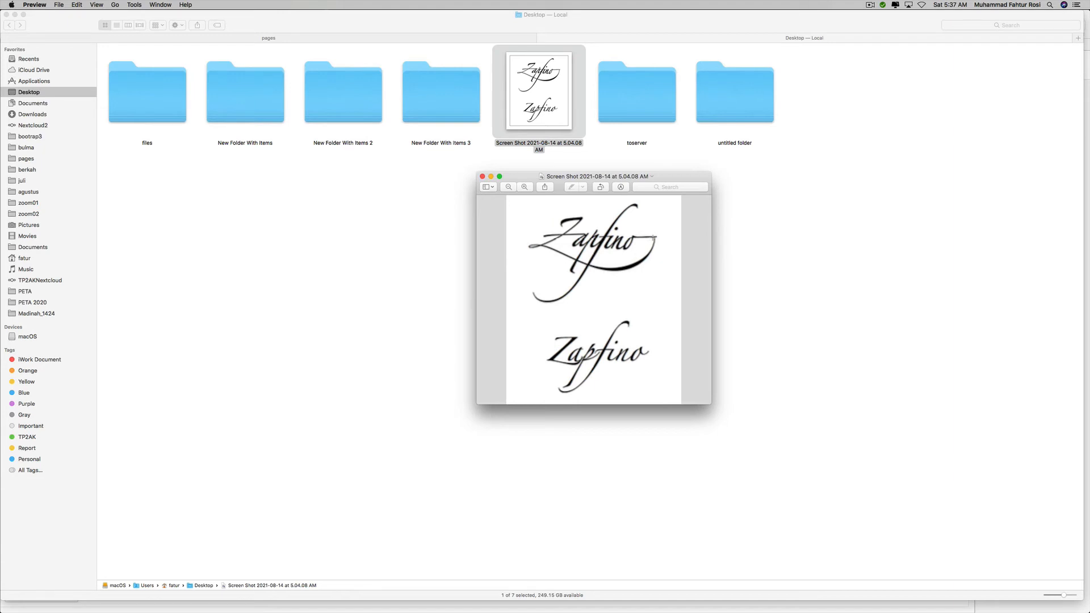
# - Return to Pages and review the Ligatures options of the selected lowercase paragraph
pyautogui.press('super+Tab')
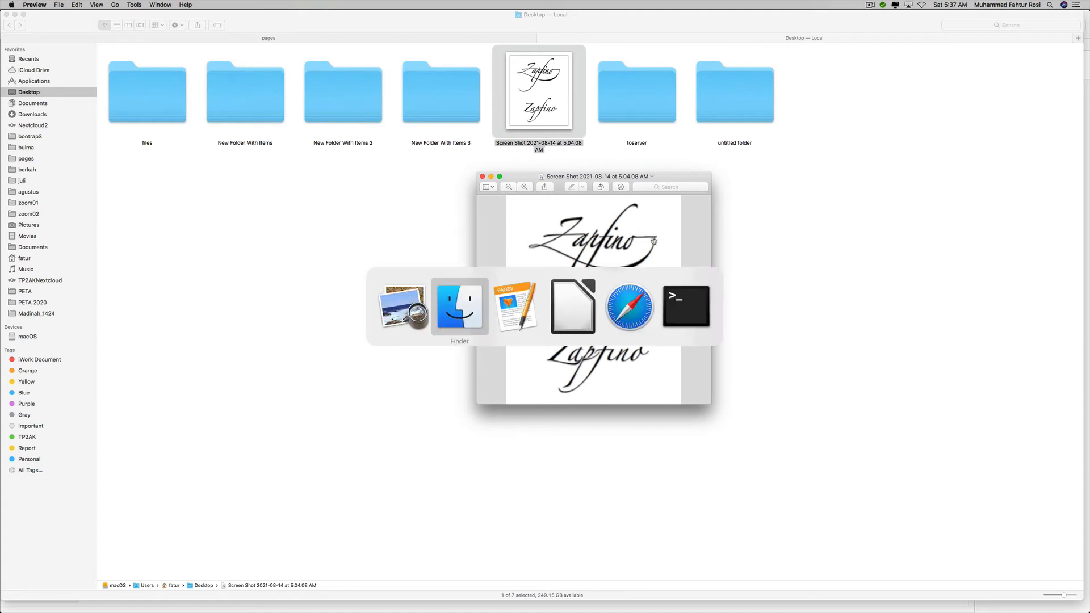
pyautogui.press('super+Tab')
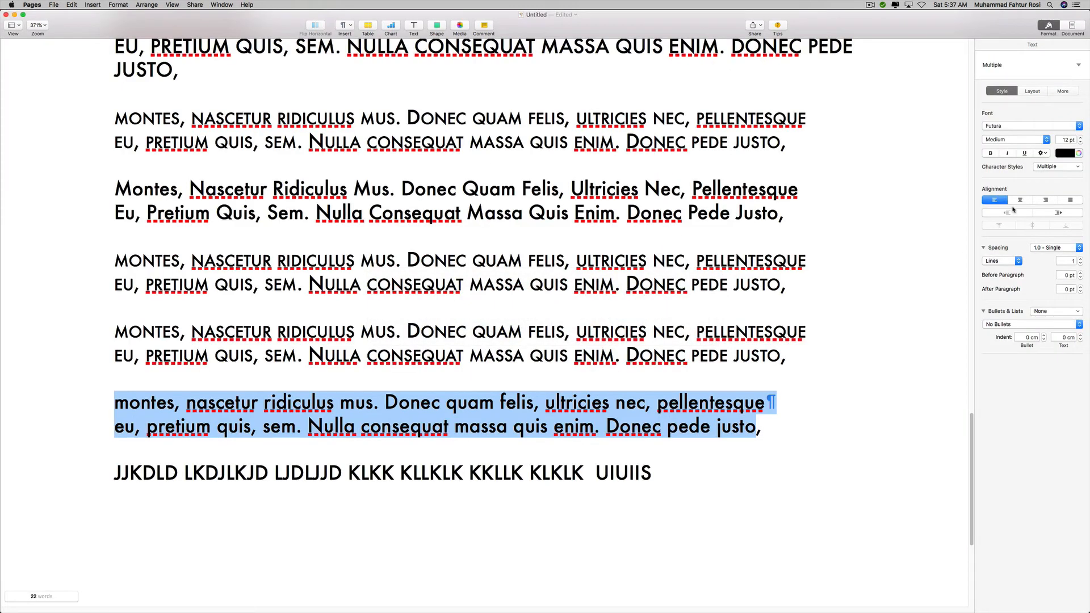
pyautogui.click(1046, 154)
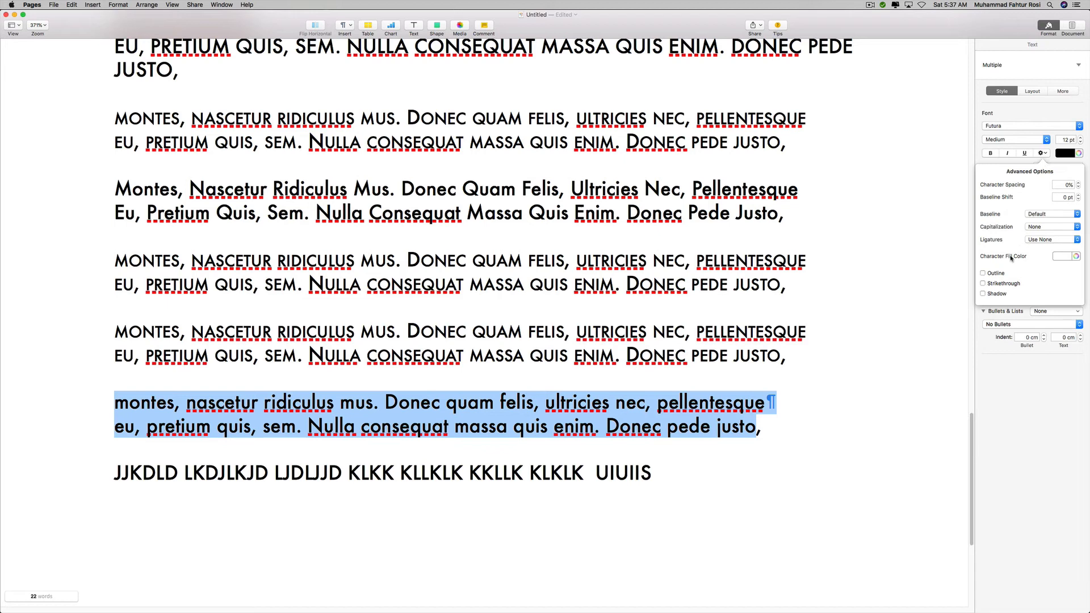
pyautogui.click(1038, 242)
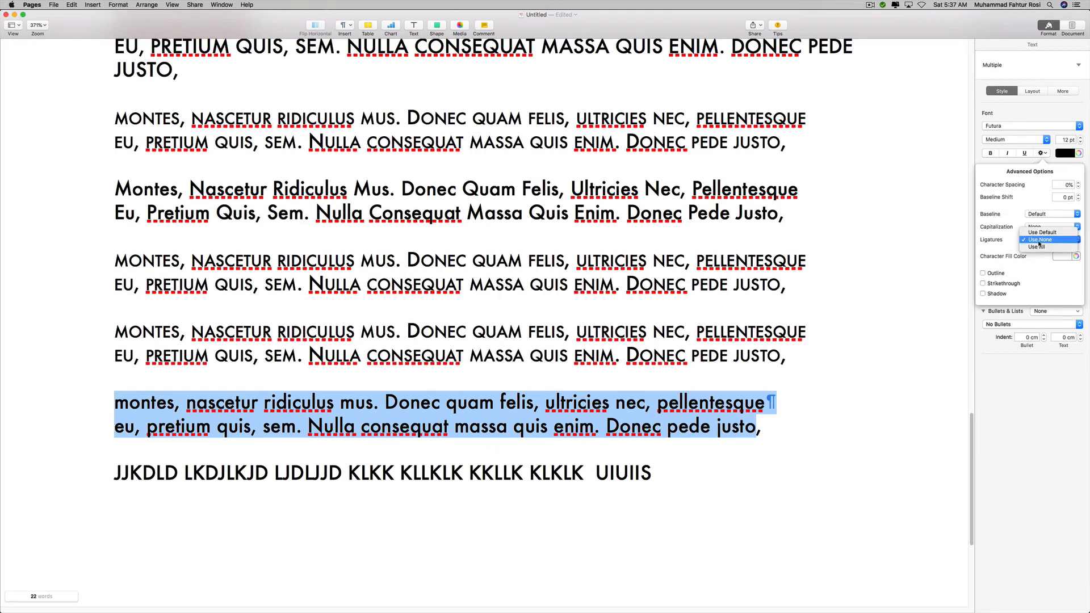
pyautogui.click(993, 245)
pyautogui.click(748, 261)
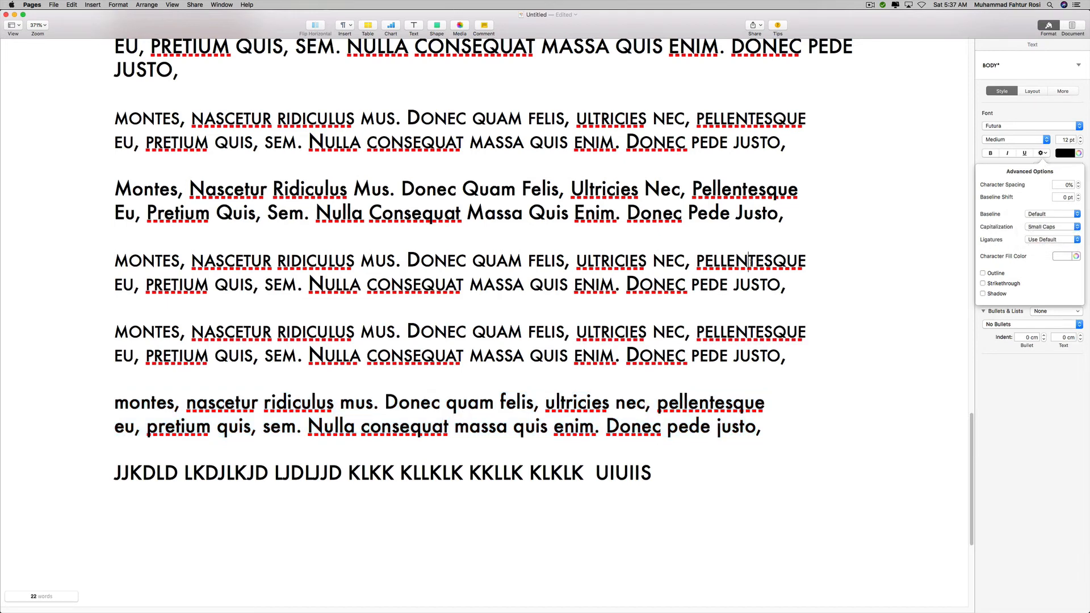
# - Copy the plain Futura Medium paragraph that starts with "montes, nascetur ridiculus" near the document's beginning
pyautogui.scroll(10, 661, 276)
pyautogui.scroll(-10, 661, 275)
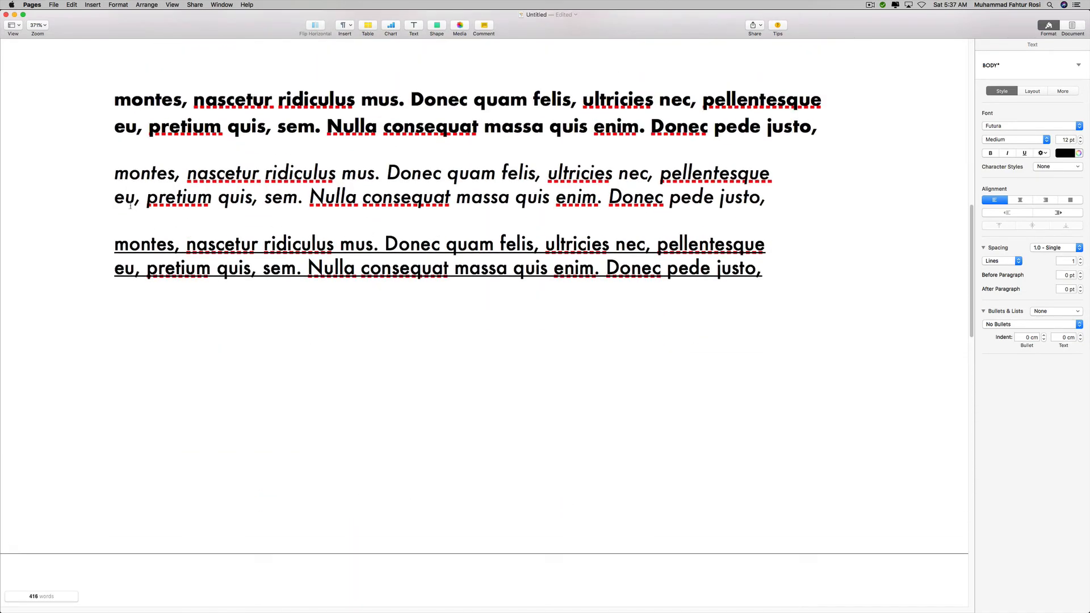
pyautogui.click(112, 172)
pyautogui.scroll(10, 116, 170)
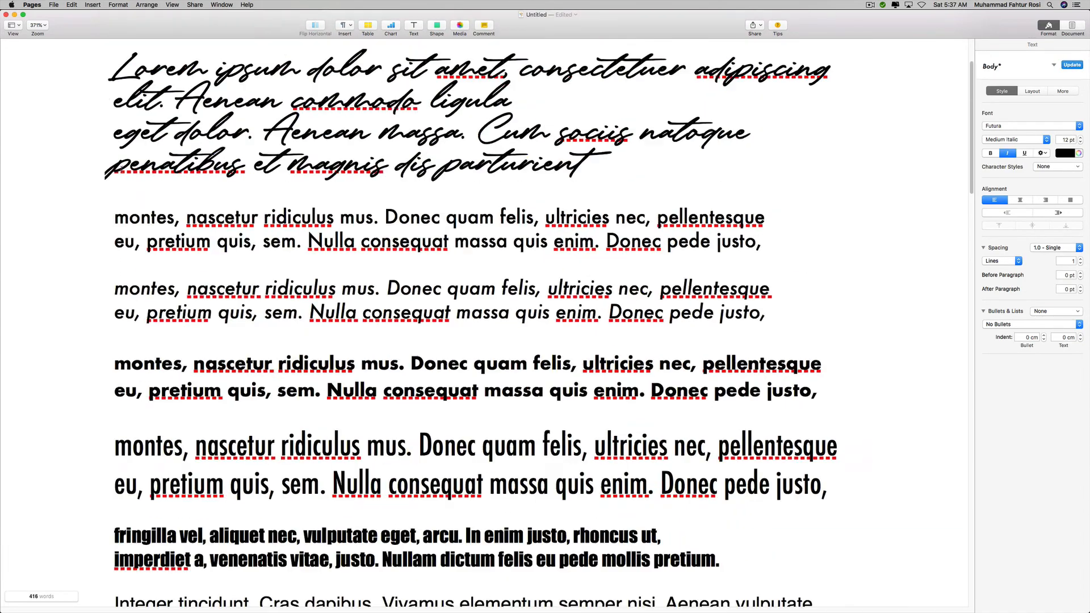
pyautogui.scroll(-2, 121, 169)
pyautogui.moveTo(114, 264); pyautogui.dragTo(807, 293)
pyautogui.press('super+c')
pyautogui.scroll(-15, 807, 292)
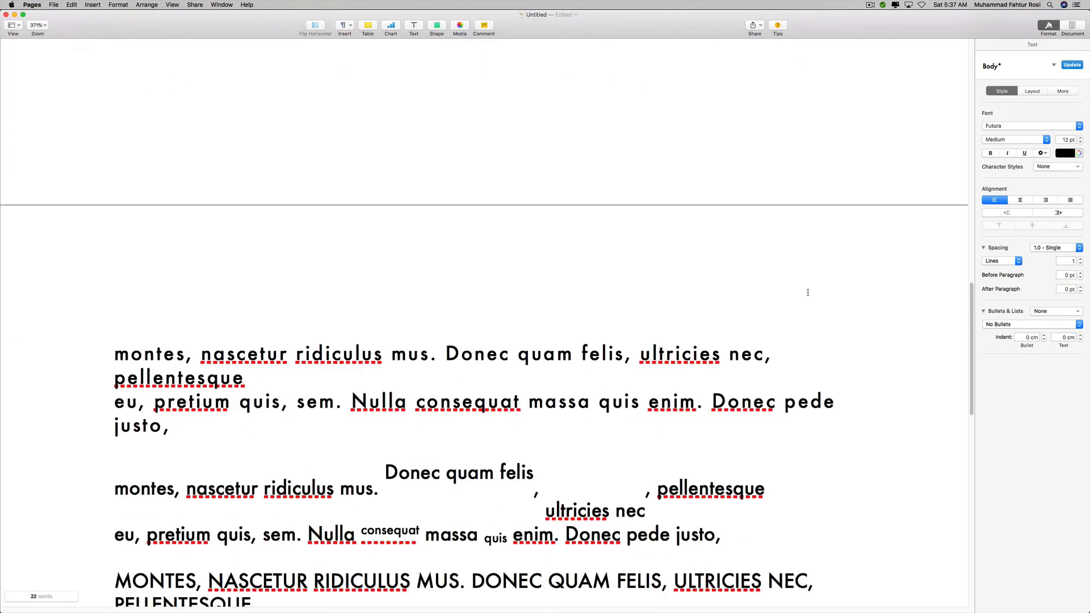
# - Paste four copies of the plain paragraph below the uppercase line, separated by blank lines
pyautogui.scroll(-2, 808, 293)
pyautogui.click(719, 292)
pyautogui.press('Return')
pyautogui.press('Return')
pyautogui.press('Return')
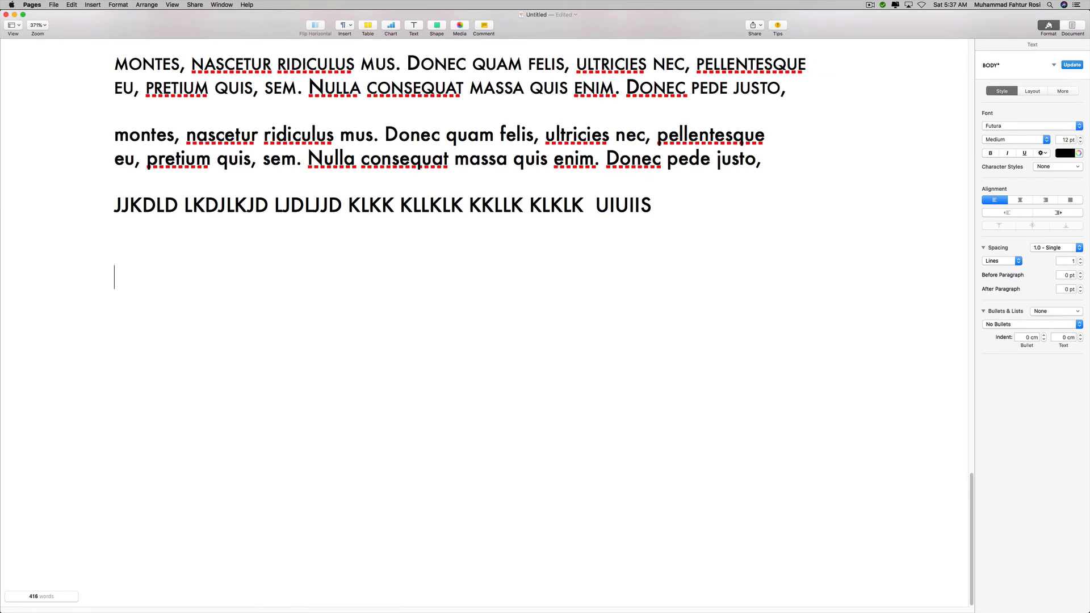
pyautogui.press('super+v')
pyautogui.press('Return')
pyautogui.press('super+v')
pyautogui.press('Return')
pyautogui.press('super+v')
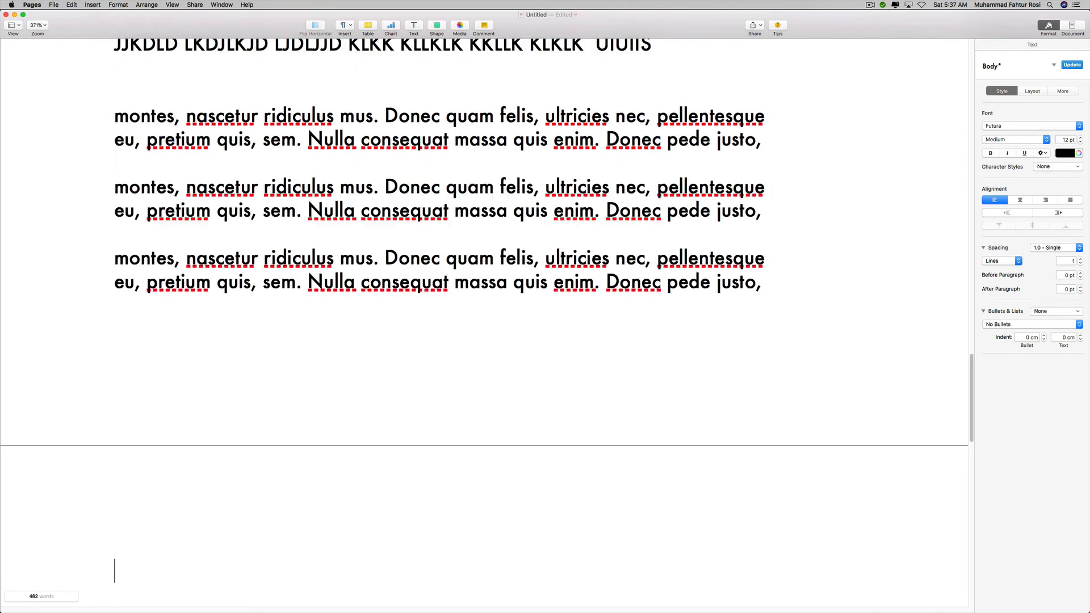
pyautogui.press('Return')
pyautogui.press('super+v')
pyautogui.scroll(3, 724, 297)
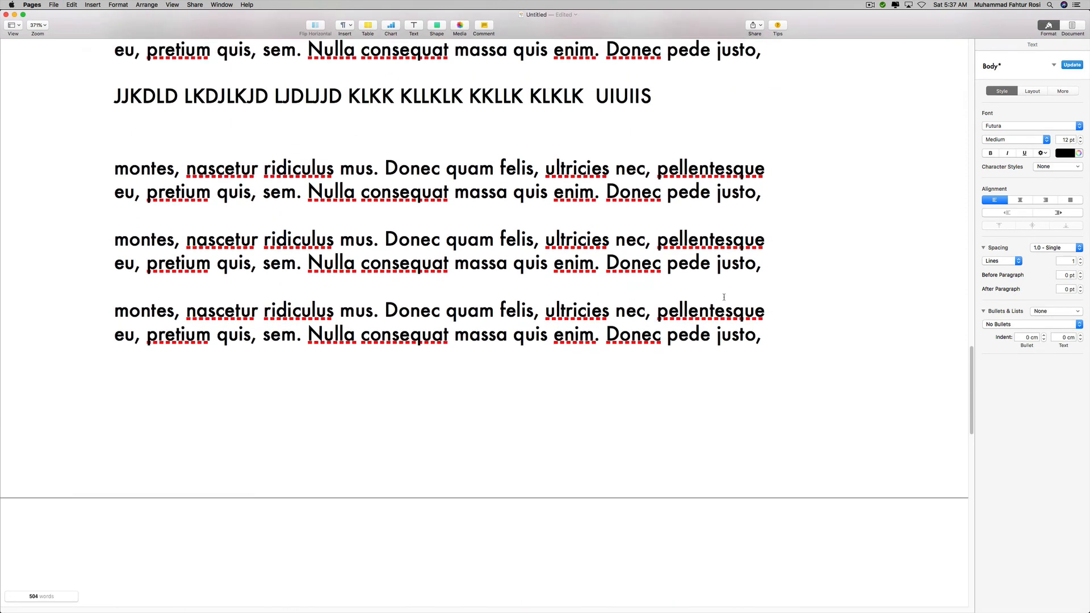
# - Give the first pasted paragraph below the uppercase line a light green character fill color
pyautogui.moveTo(763, 202); pyautogui.dragTo(92, 181)
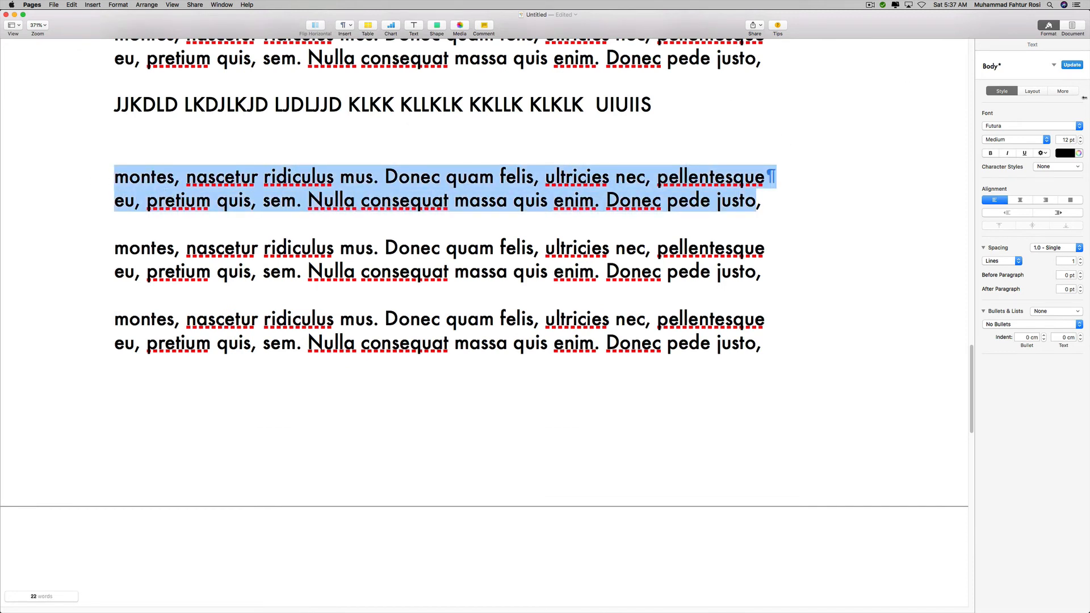
pyautogui.click(1042, 154)
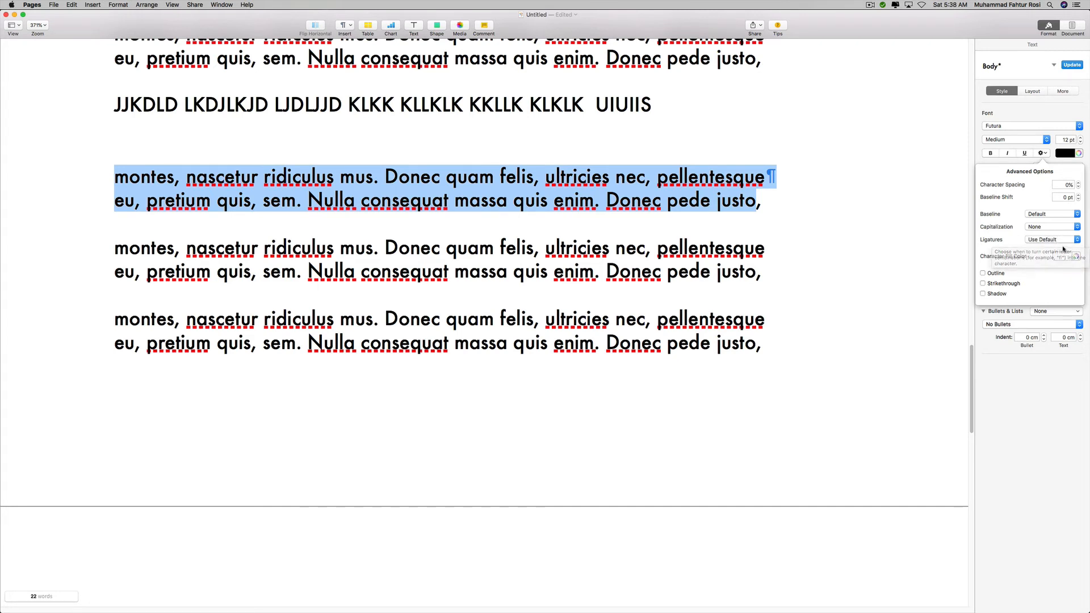
pyautogui.click(1069, 258)
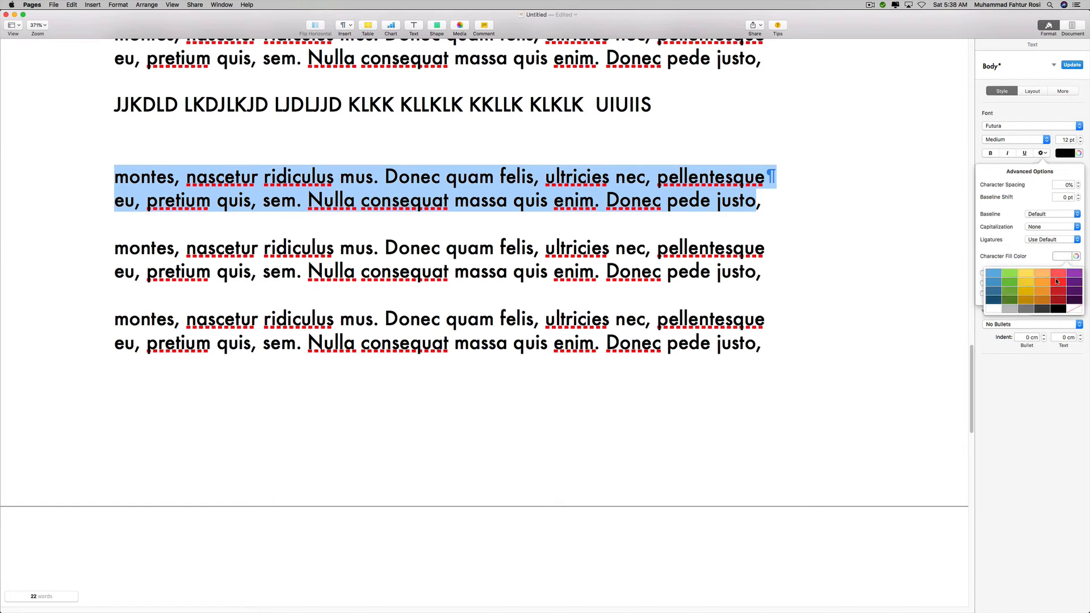
pyautogui.click(1010, 274)
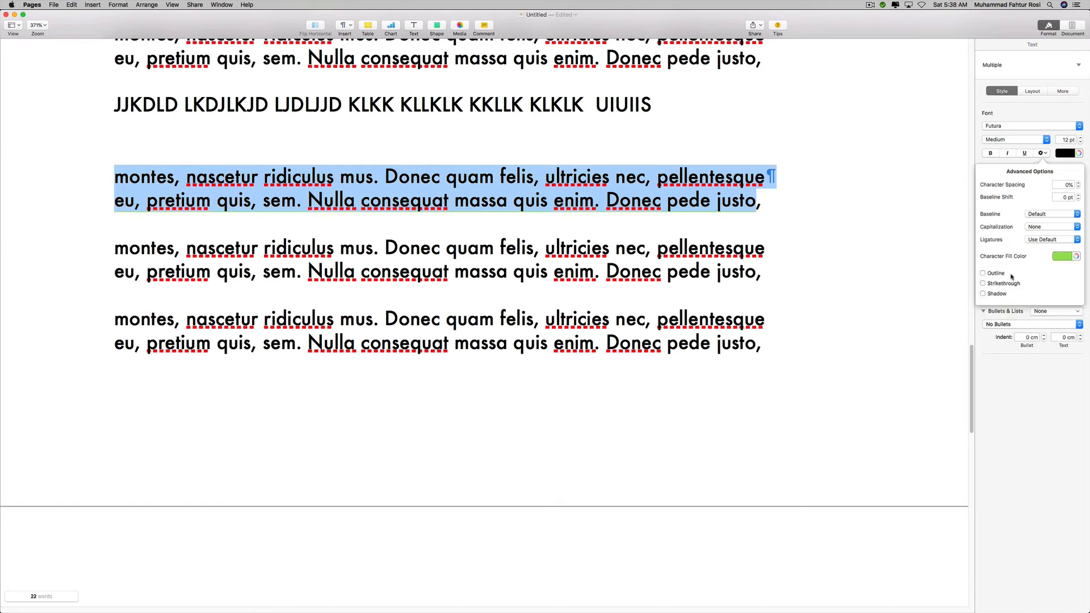
pyautogui.click(771, 248)
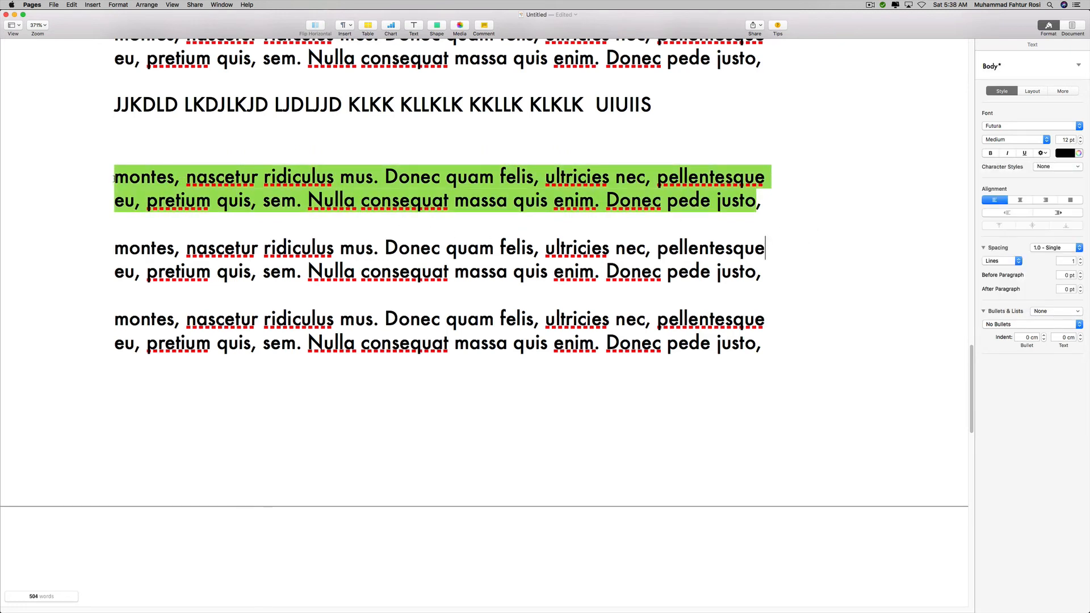
# - Set the text color of the green-filled paragraph to white
pyautogui.moveTo(114, 178); pyautogui.dragTo(792, 212)
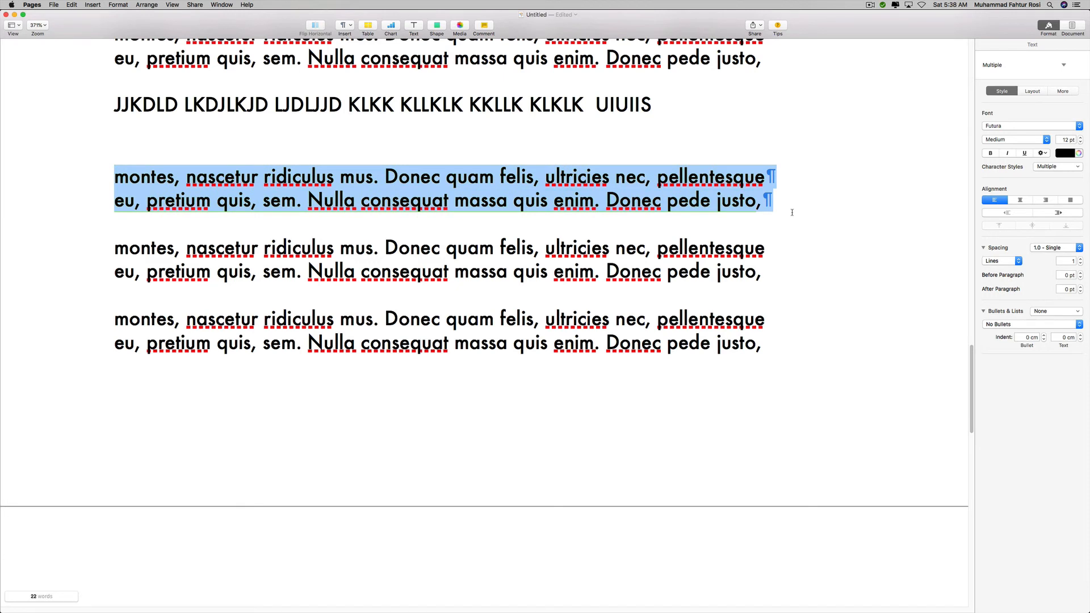
pyautogui.click(1069, 154)
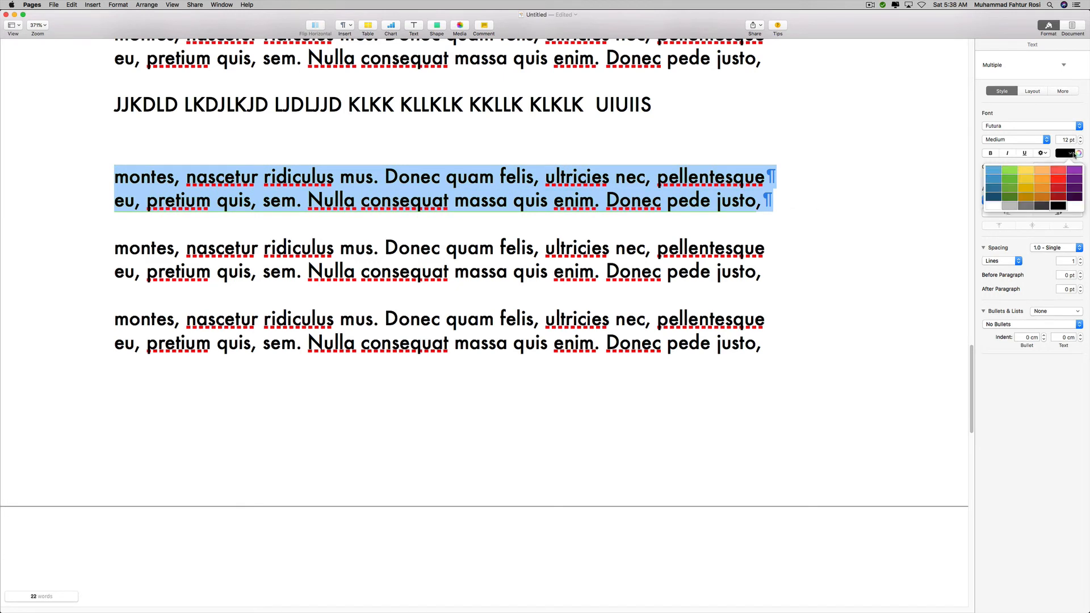
pyautogui.click(993, 205)
pyautogui.click(862, 202)
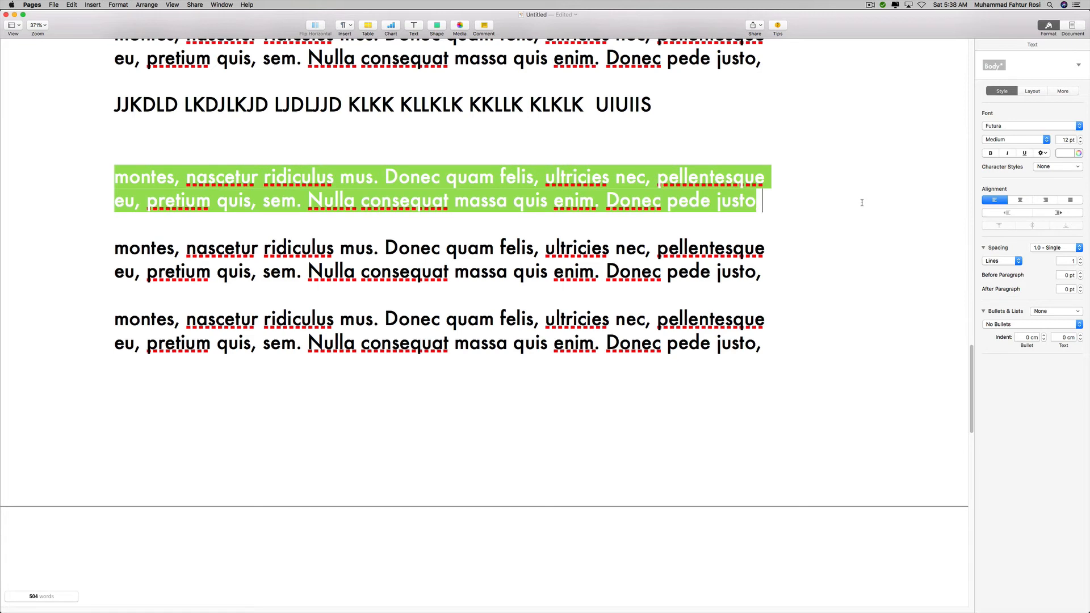
# - Set the text color of the paragraph below the green-filled one to red
pyautogui.click(1071, 153)
pyautogui.click(709, 248)
pyautogui.moveTo(762, 273); pyautogui.dragTo(113, 250)
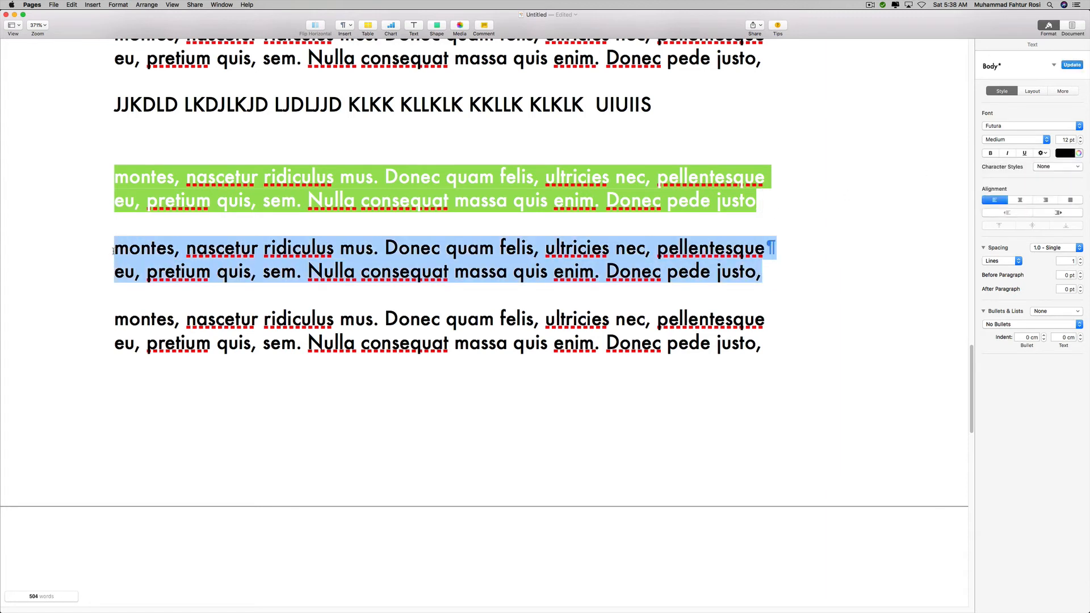
pyautogui.click(1070, 153)
pyautogui.click(1060, 184)
pyautogui.click(715, 248)
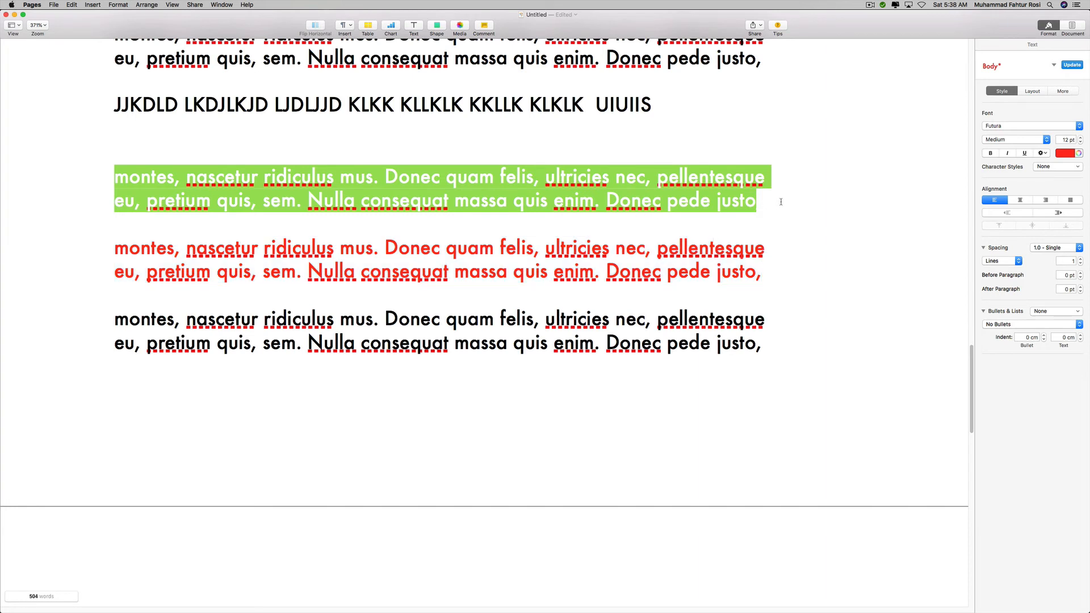
# - Give the red paragraph a yellow character fill color
pyautogui.moveTo(778, 200); pyautogui.dragTo(85, 176)
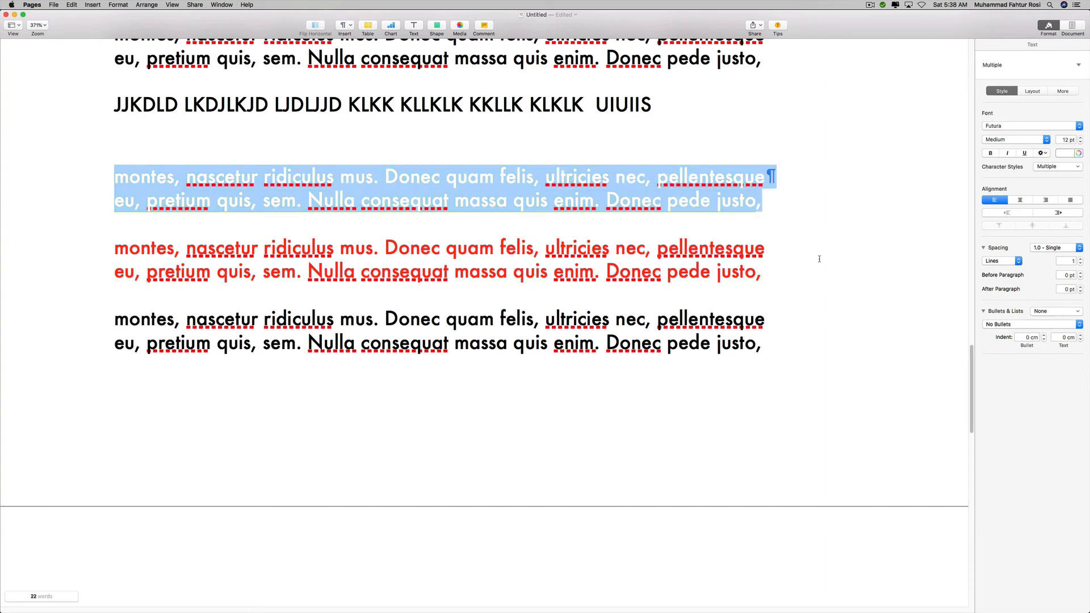
pyautogui.moveTo(774, 275); pyautogui.dragTo(113, 250)
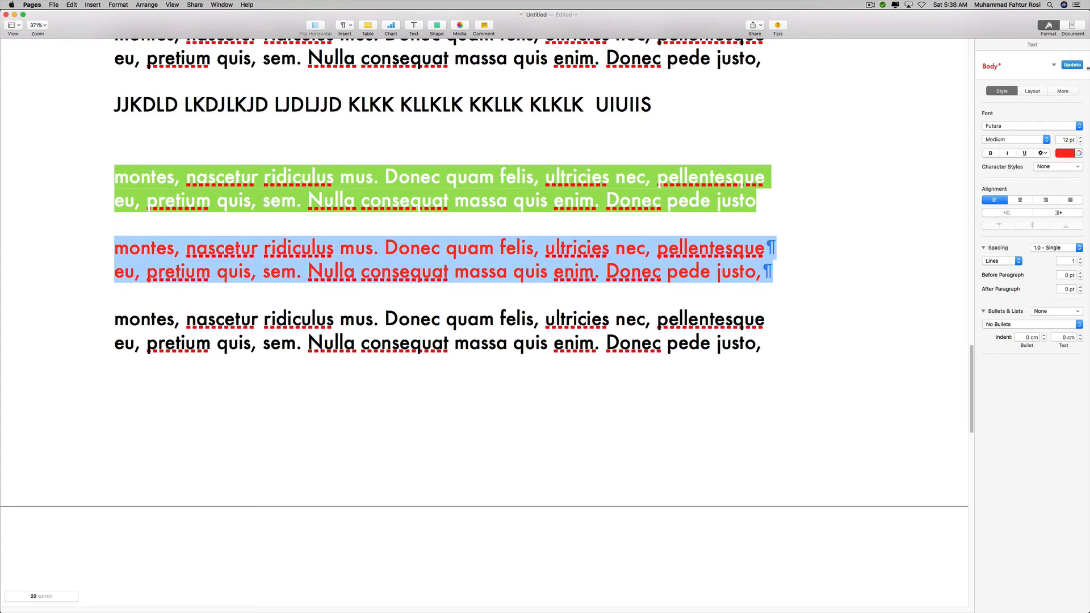
pyautogui.click(1042, 153)
pyautogui.click(1073, 257)
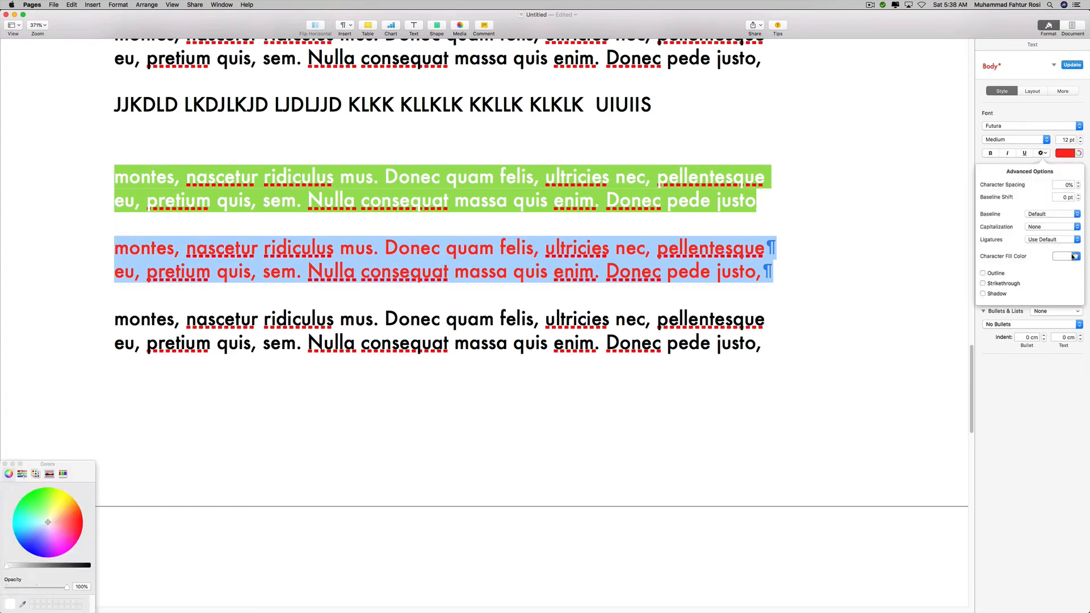
pyautogui.click(1073, 256)
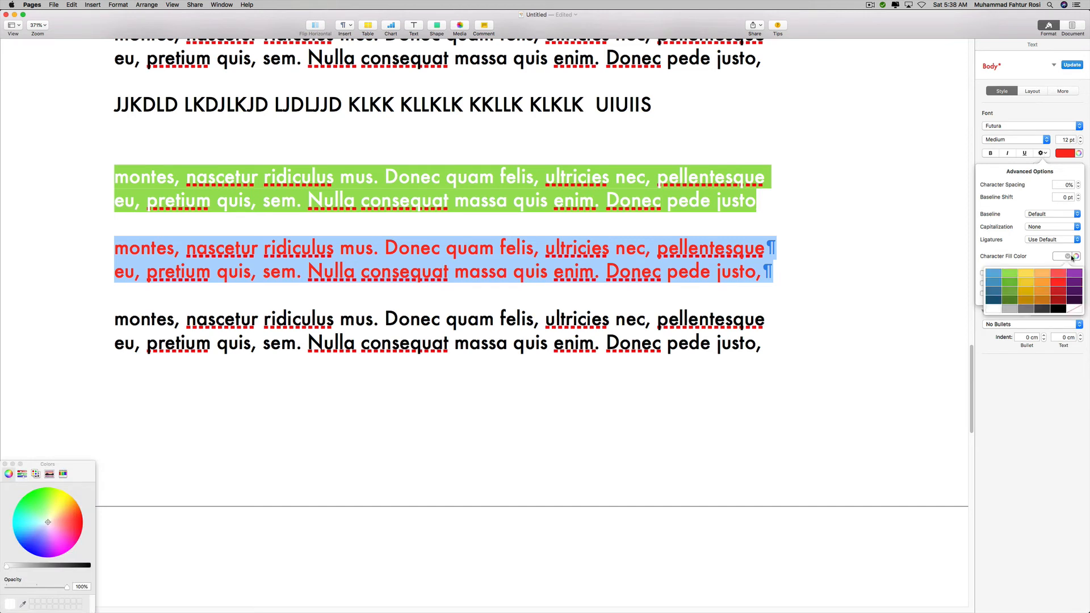
pyautogui.click(1027, 272)
pyautogui.click(819, 245)
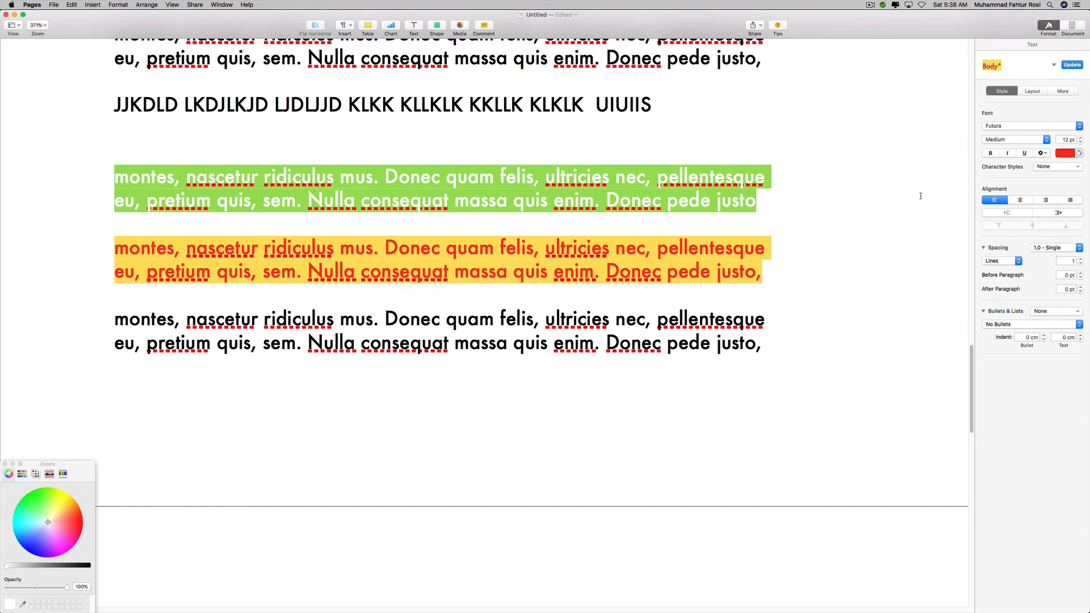
# - Apply the Outline effect to the black paragraph below the yellow-filled one
pyautogui.click(1042, 153)
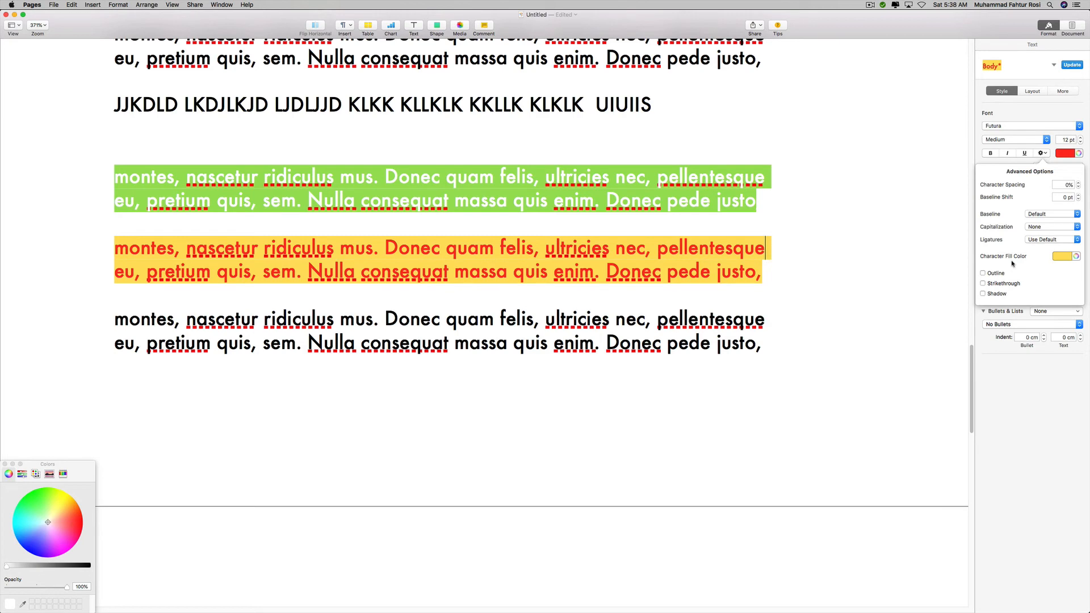
pyautogui.click(761, 347)
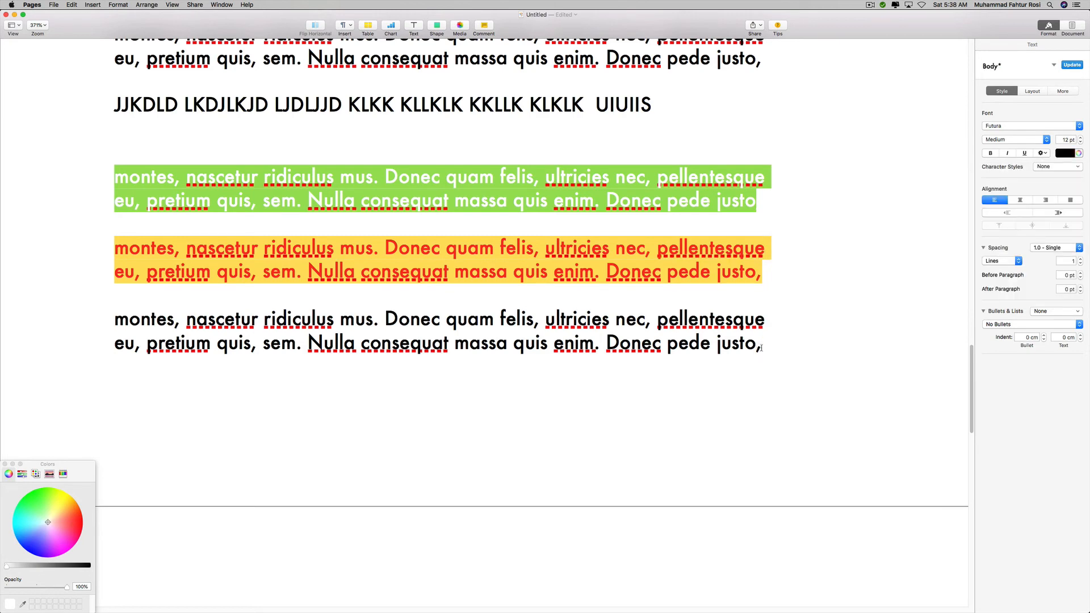
pyautogui.moveTo(761, 347); pyautogui.dragTo(716, 344)
pyautogui.scroll(-5, 714, 344)
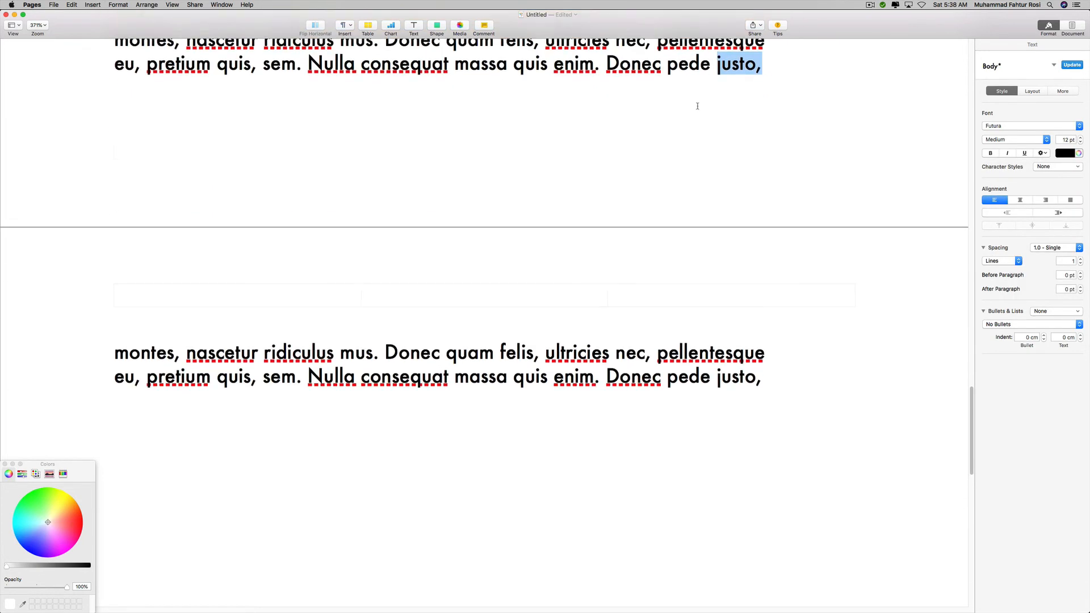
pyautogui.scroll(1, 697, 106)
pyautogui.moveTo(794, 97); pyautogui.dragTo(100, 68)
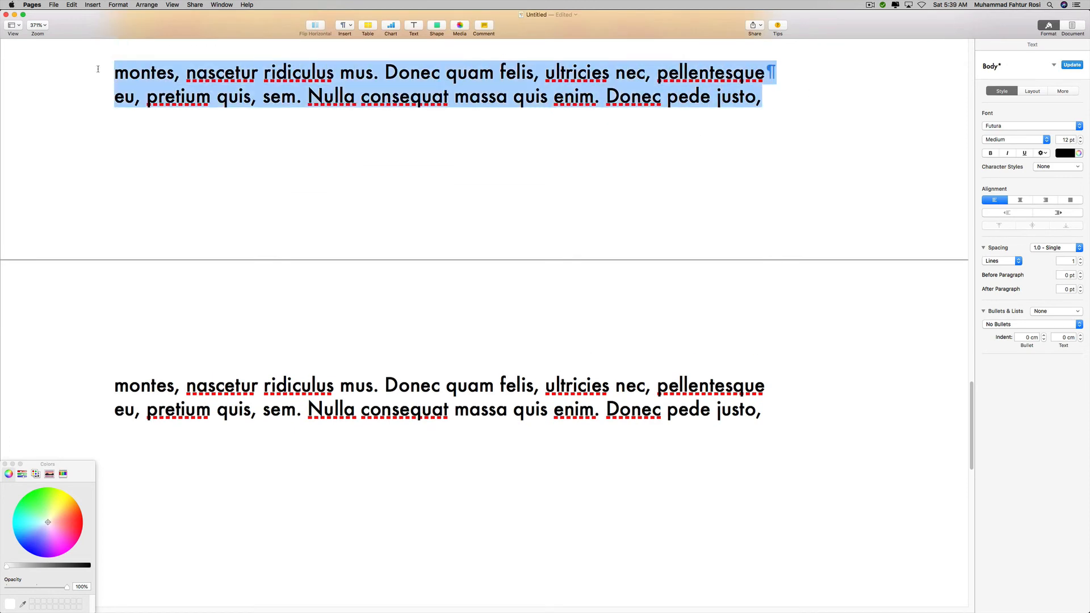
pyautogui.click(1043, 154)
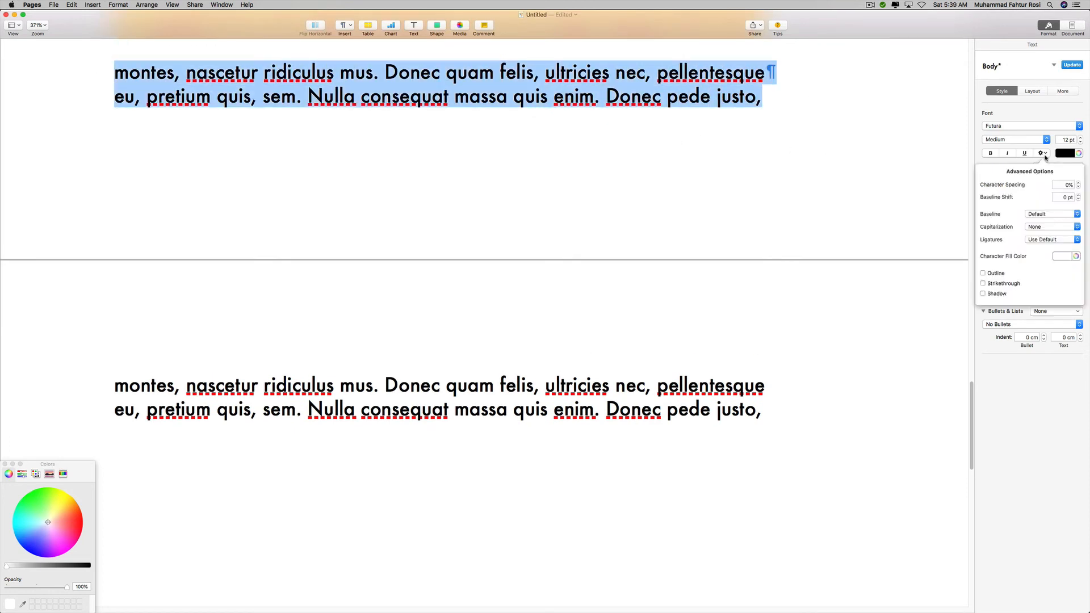
pyautogui.click(994, 273)
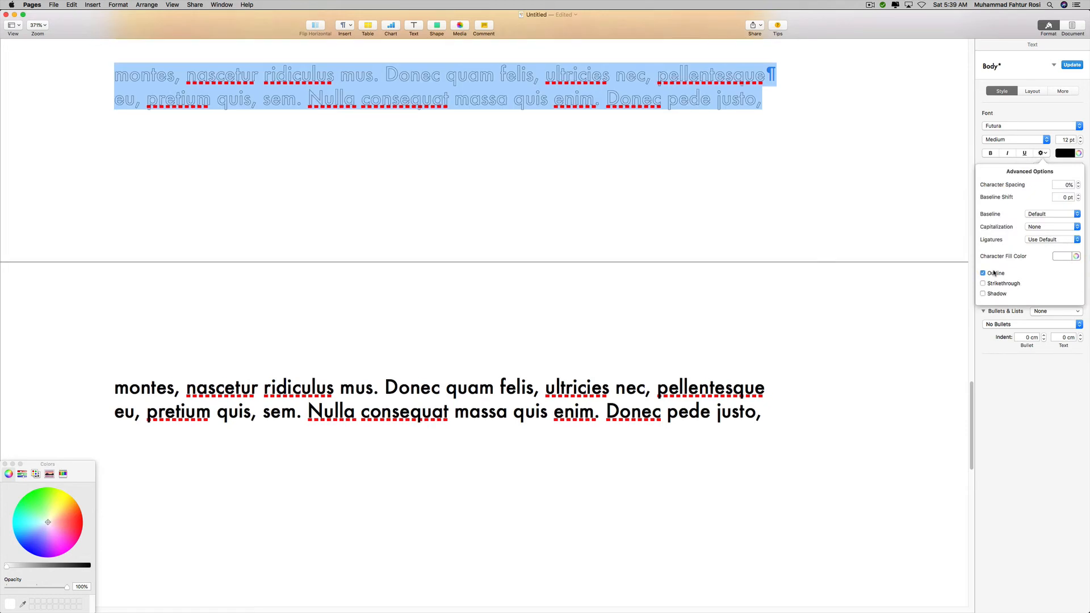
pyautogui.click(372, 76)
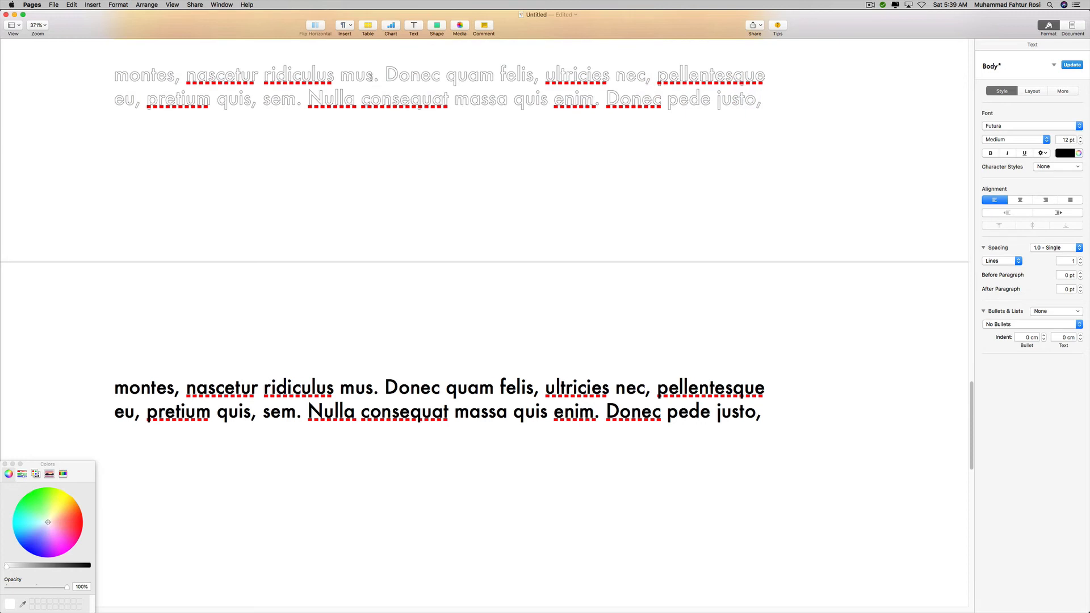
# - Set the text color of the outlined paragraph to dark red
pyautogui.moveTo(773, 107); pyautogui.dragTo(75, 82)
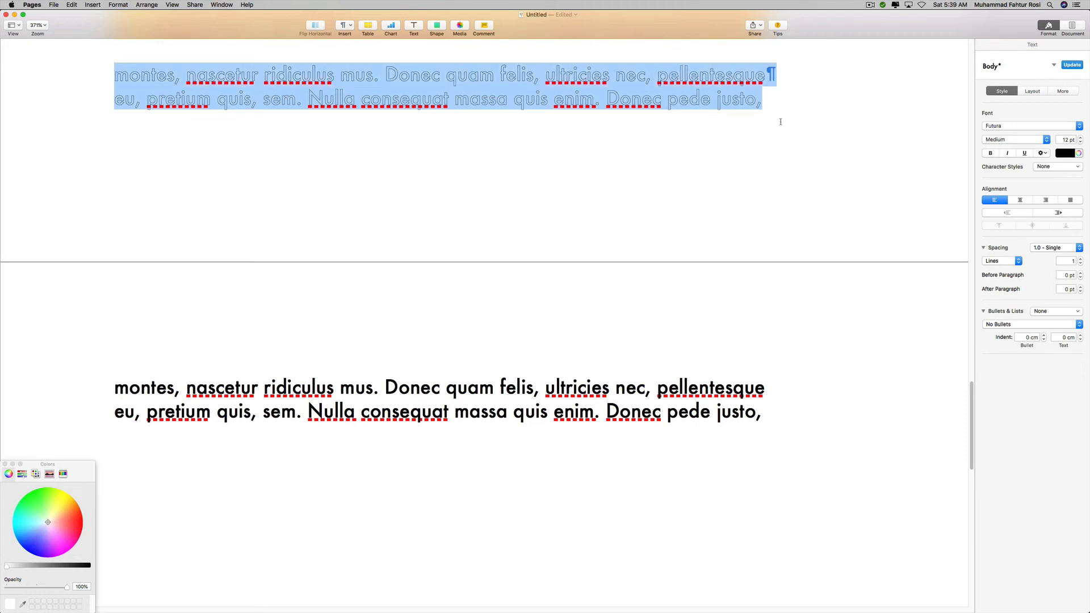
pyautogui.click(1070, 156)
pyautogui.click(1059, 191)
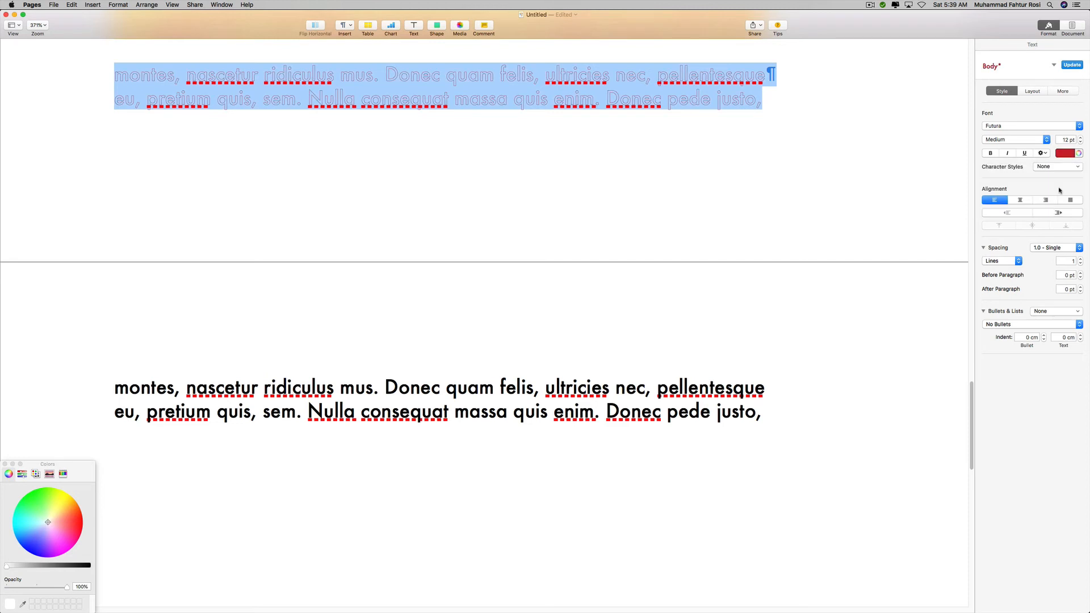
pyautogui.click(783, 110)
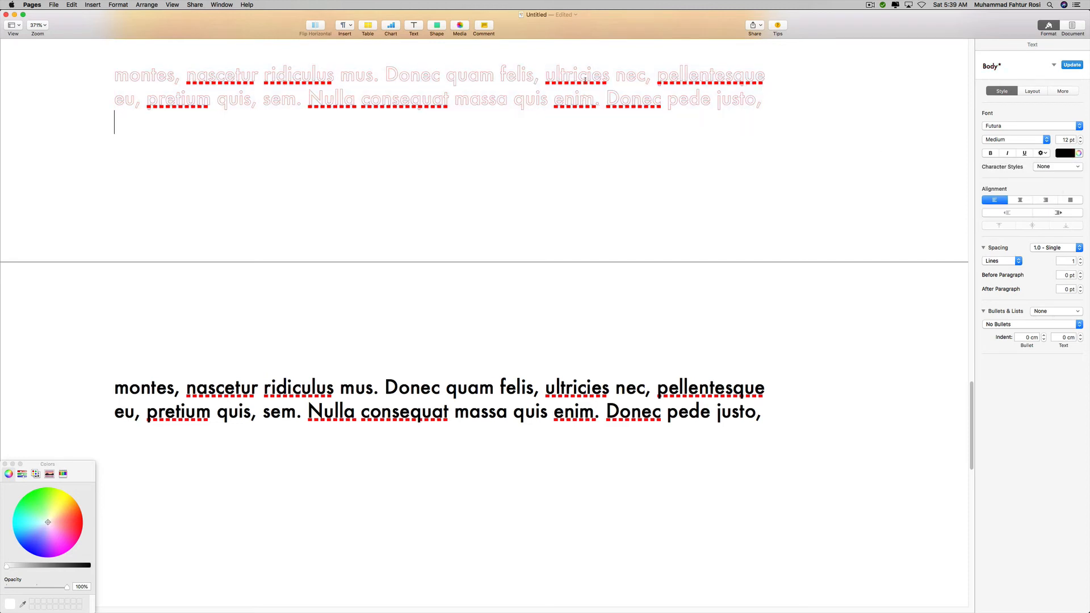
# - Give the outlined paragraph a light gray character fill color and check its advanced text options
pyautogui.moveTo(782, 102); pyautogui.dragTo(69, 74)
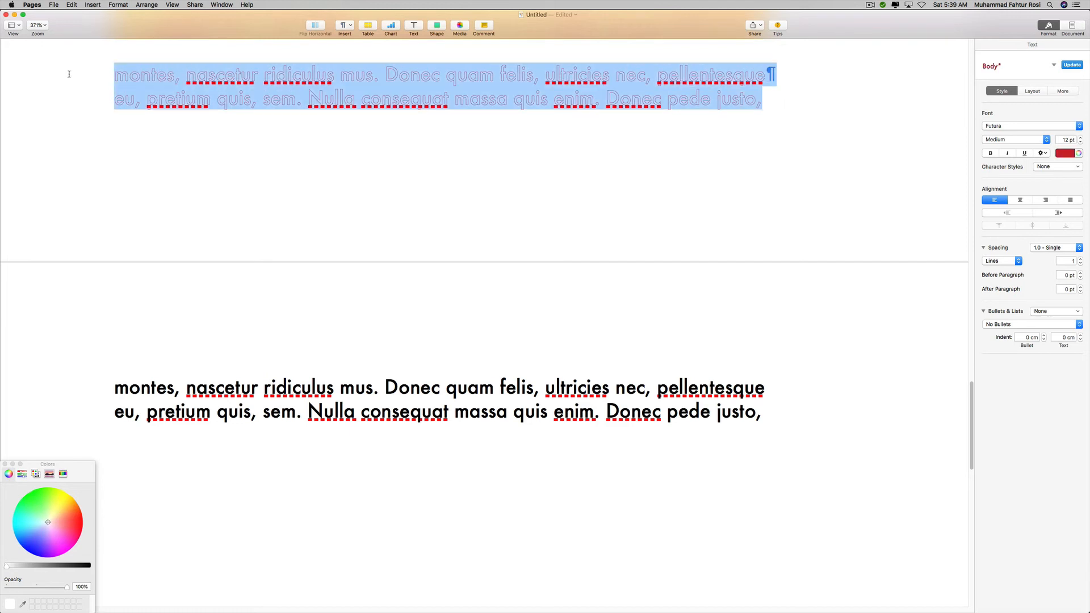
pyautogui.click(1045, 154)
pyautogui.click(1066, 256)
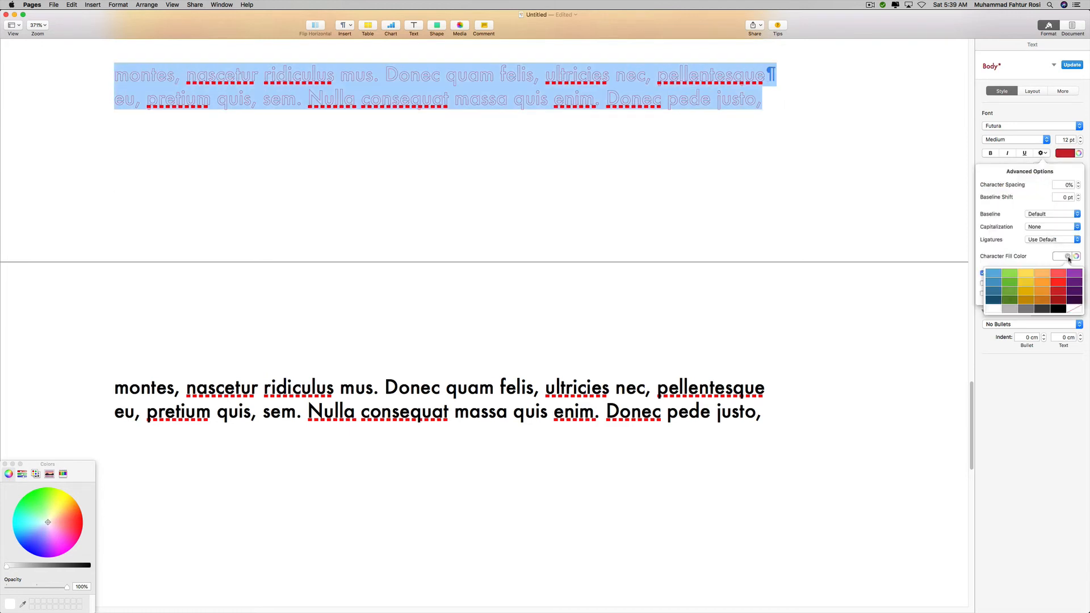
pyautogui.click(1011, 309)
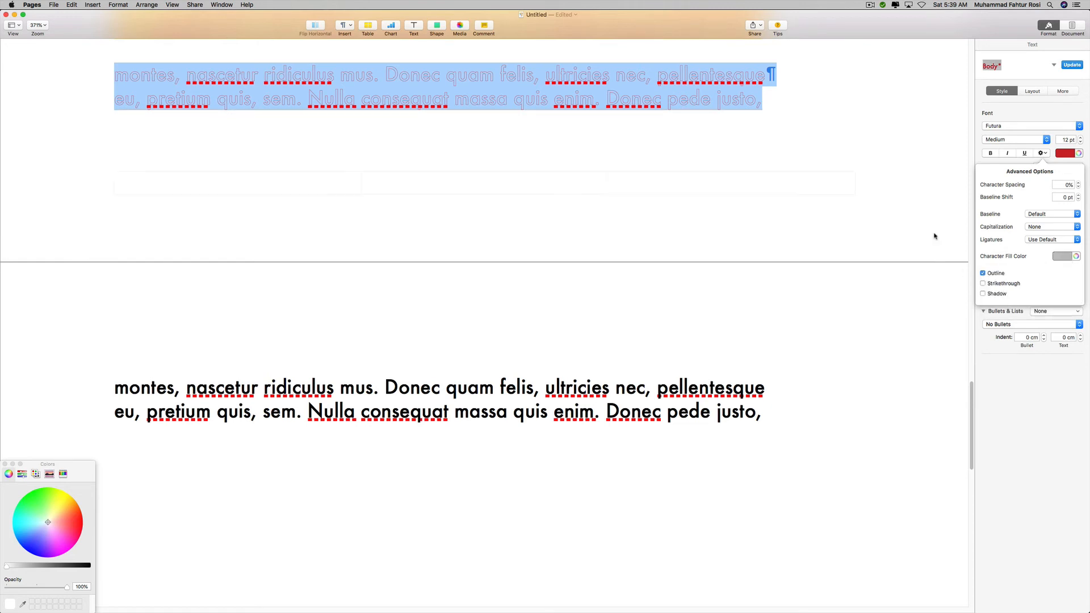
pyautogui.click(760, 168)
pyautogui.click(752, 107)
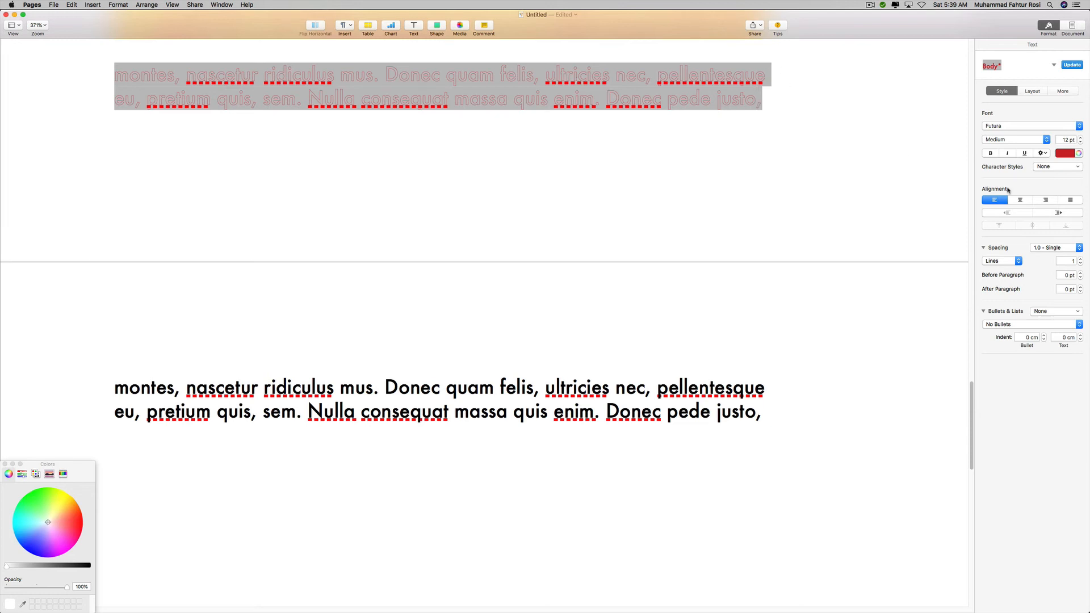
pyautogui.click(1043, 153)
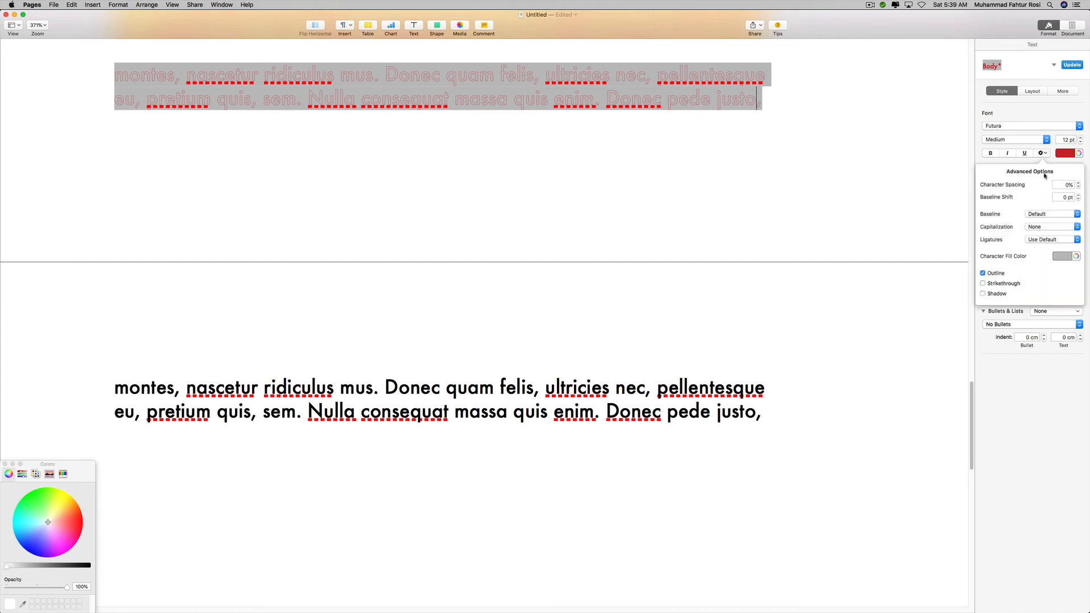
# - Duplicate the plain paragraph at the start of the following page below itself, separated by a blank line
pyautogui.click(470, 411)
pyautogui.moveTo(756, 418); pyautogui.dragTo(77, 386)
pyautogui.press('super+c')
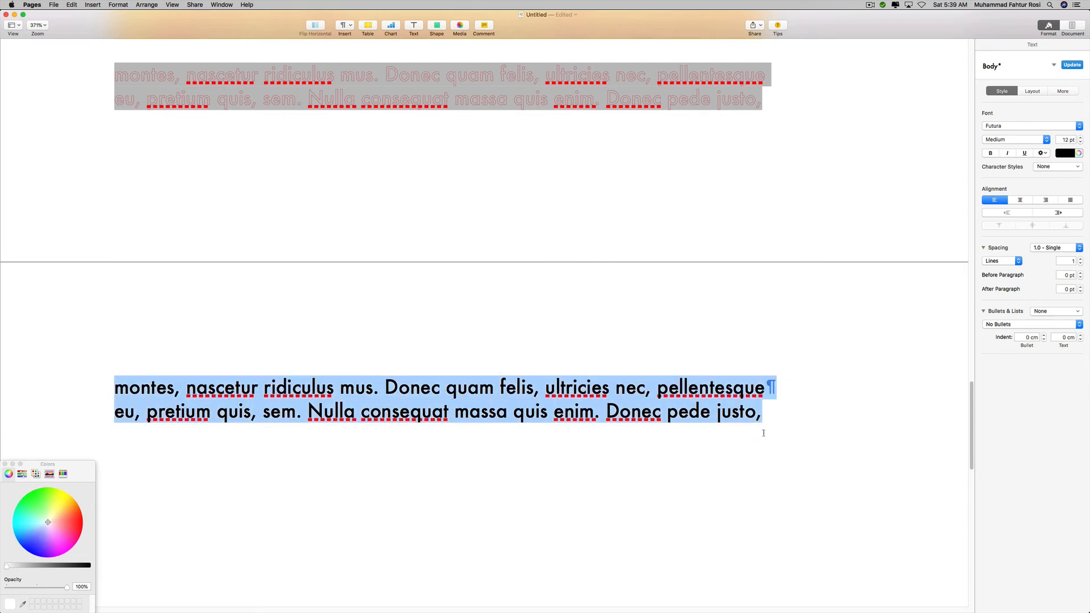
pyautogui.press('Right')
pyautogui.press('Return')
pyautogui.press('Return')
pyautogui.press('super+v')
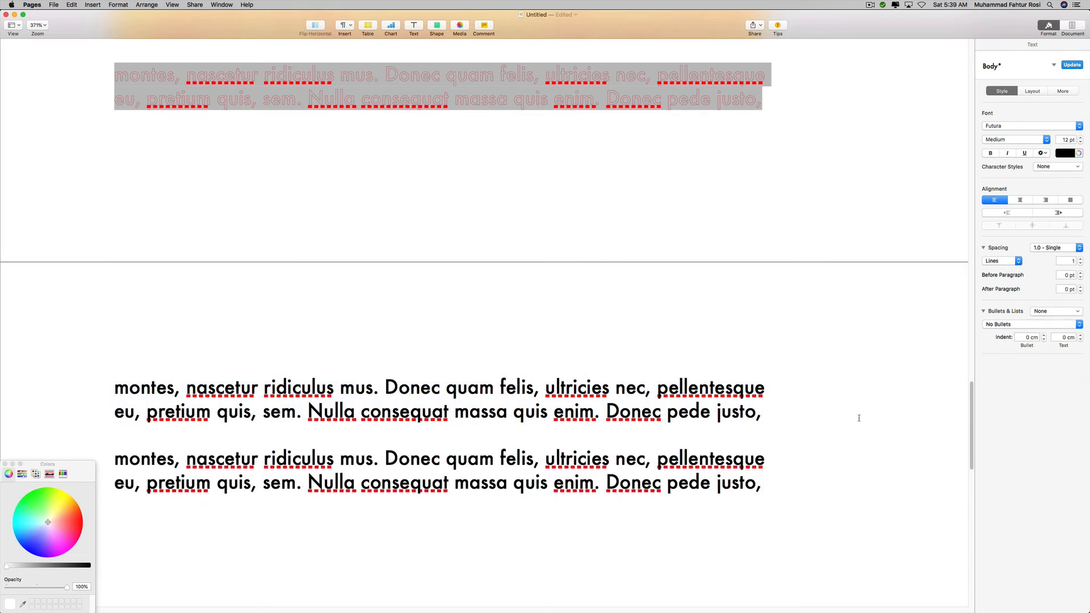
# - Apply Strikethrough to the upper plain paragraph on the following page
pyautogui.moveTo(772, 411); pyautogui.dragTo(6, 397)
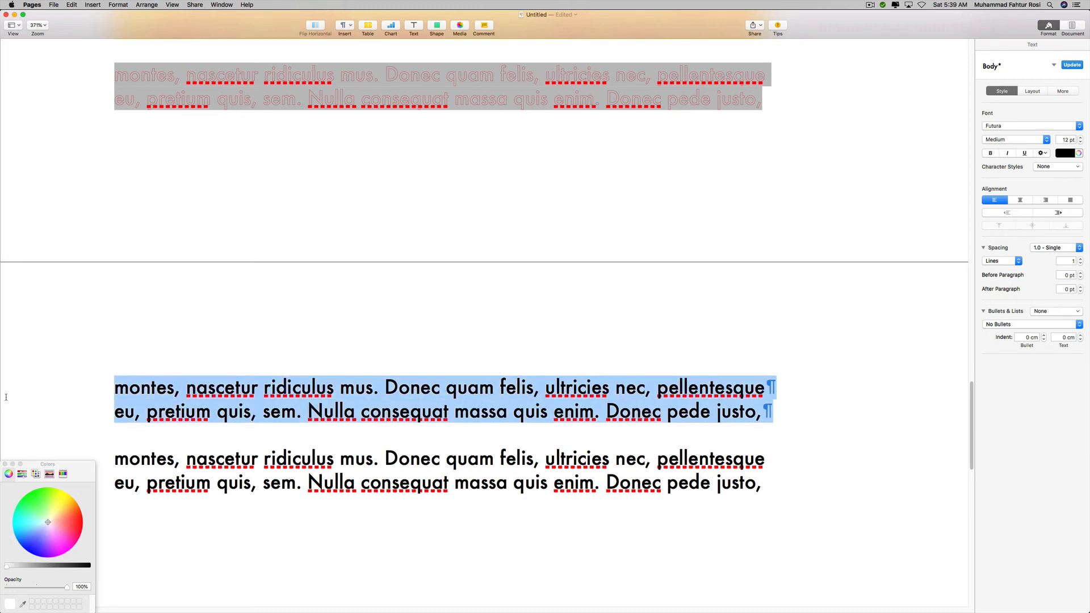
pyautogui.click(1044, 153)
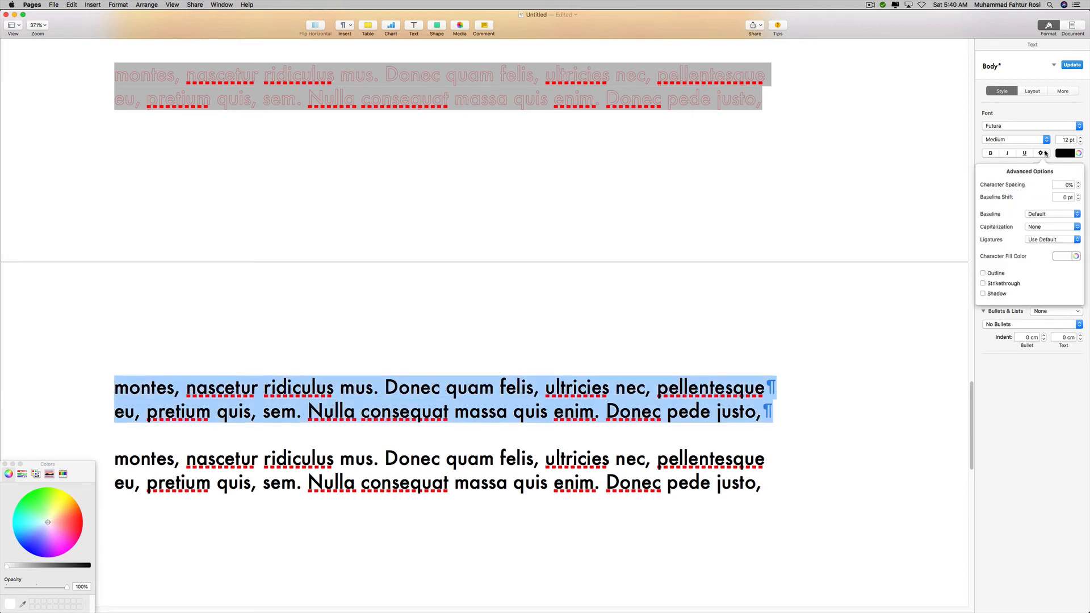
pyautogui.click(998, 285)
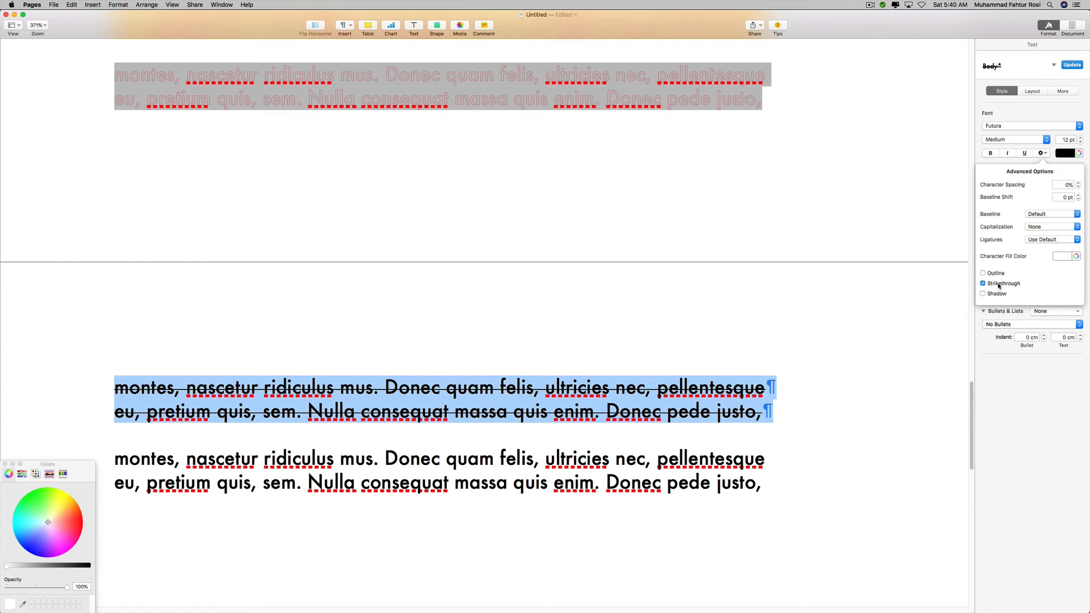
# - Apply a Shadow to the plain paragraph below the struck-through one
pyautogui.scroll(-3, 966, 287)
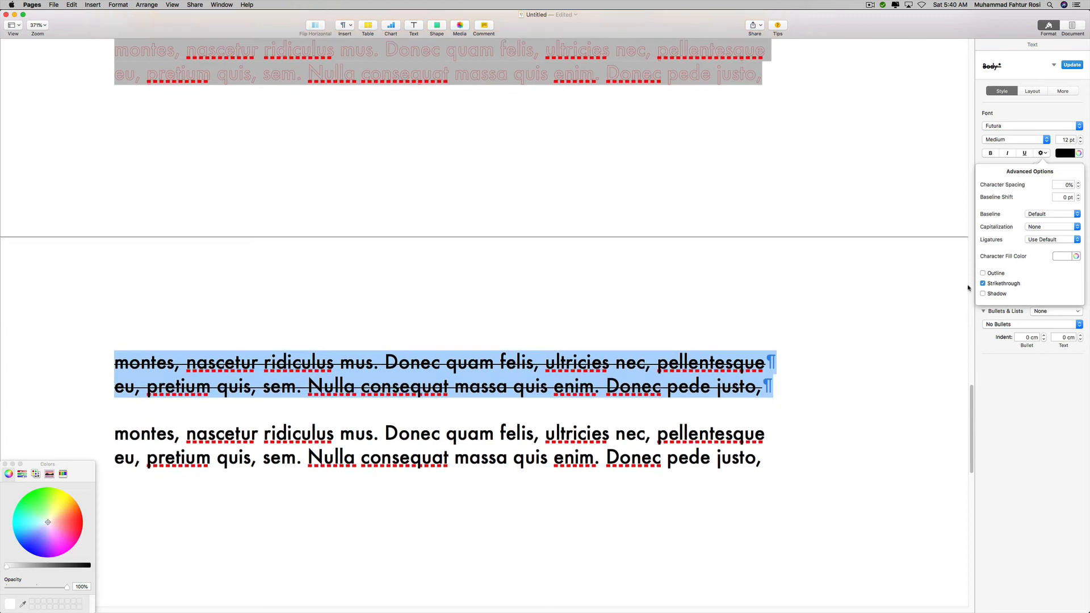
pyautogui.click(768, 370)
pyautogui.click(762, 396)
pyautogui.moveTo(741, 399); pyautogui.dragTo(116, 357)
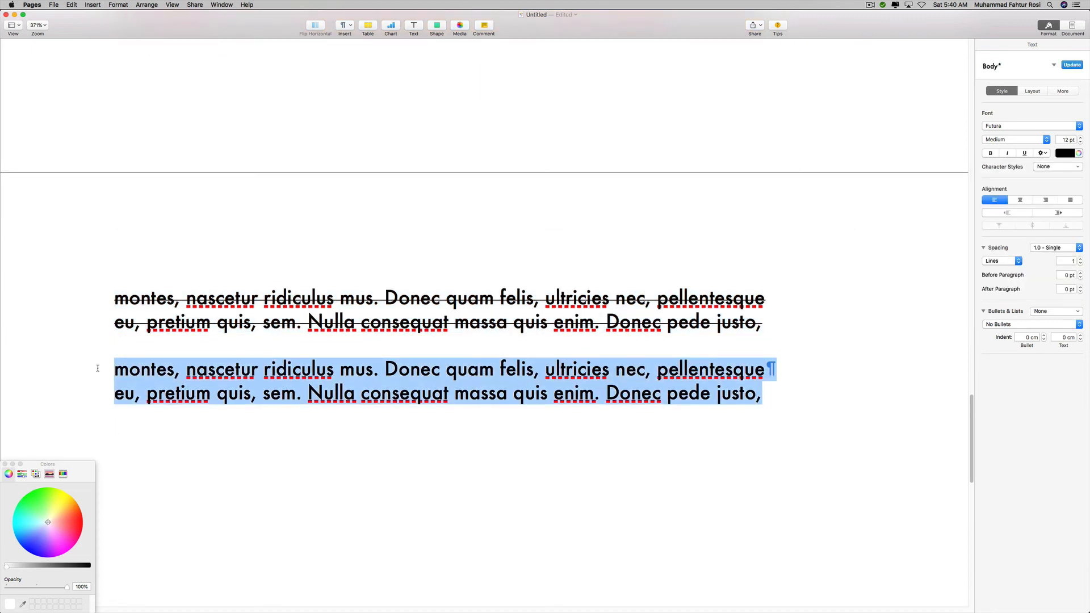
pyautogui.click(1042, 154)
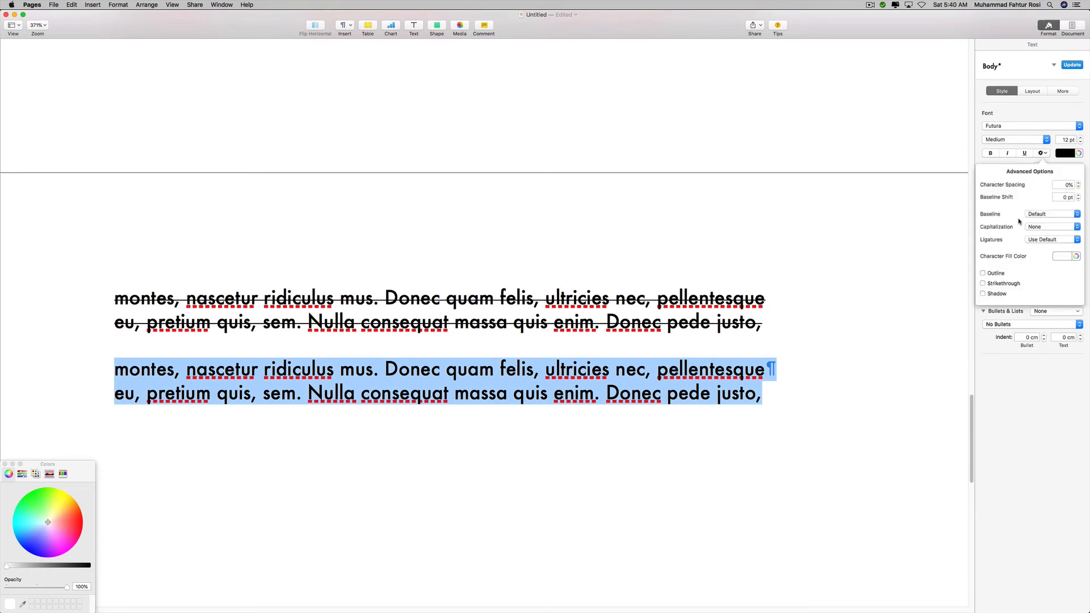
pyautogui.click(984, 294)
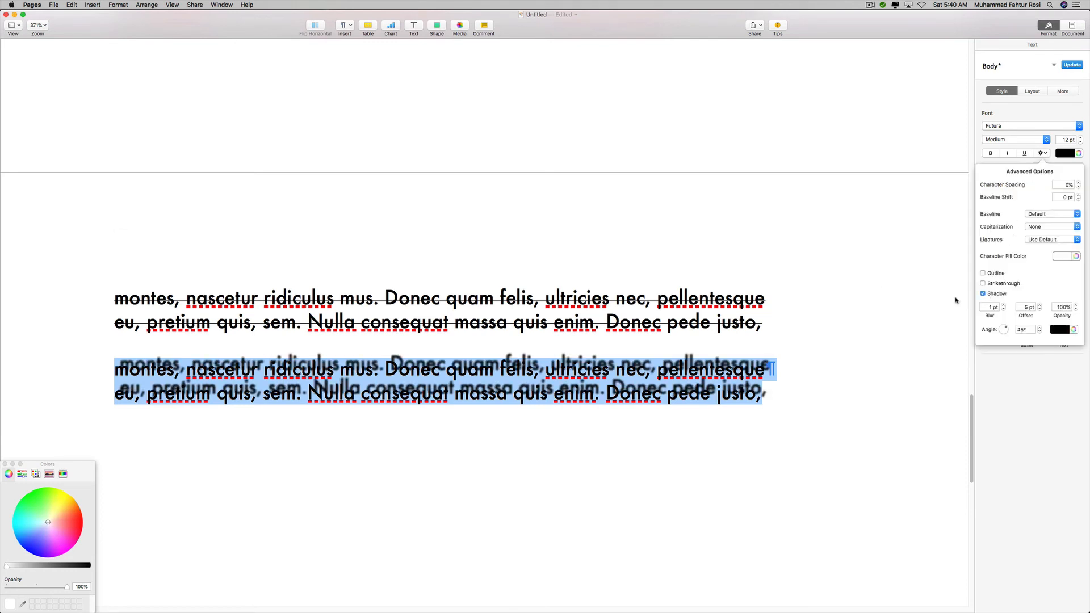
pyautogui.click(825, 325)
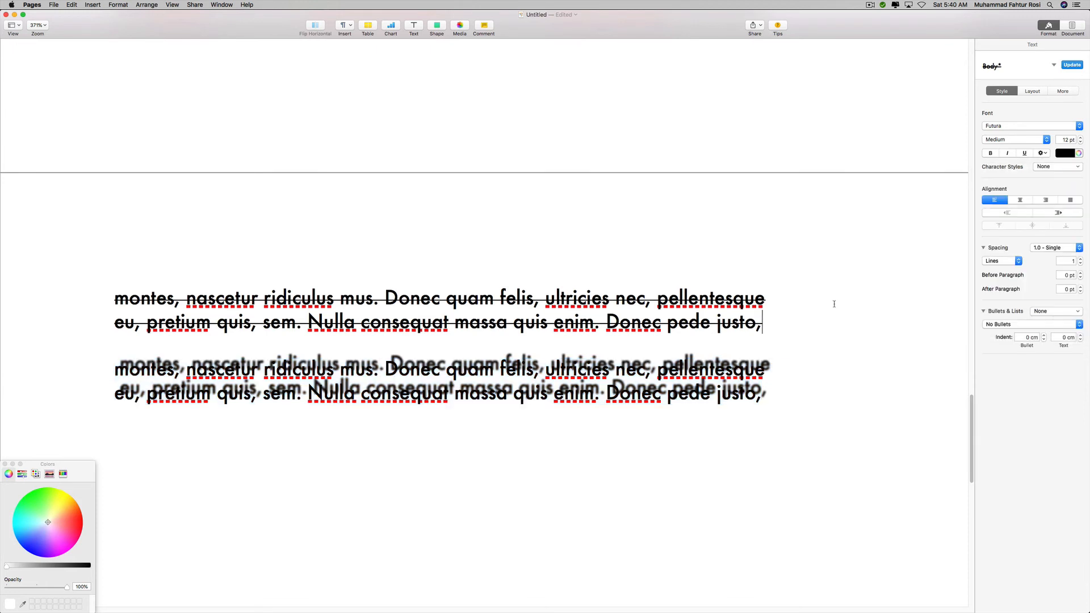
# - Set the shadow angle of the lower paragraph to 41°
pyautogui.moveTo(773, 394)
pyautogui.mouseDown()
pyautogui.moveTo(155, 377)
pyautogui.moveTo(777, 398)
pyautogui.moveTo(723, 371)
pyautogui.moveTo(787, 401)
pyautogui.mouseUp()
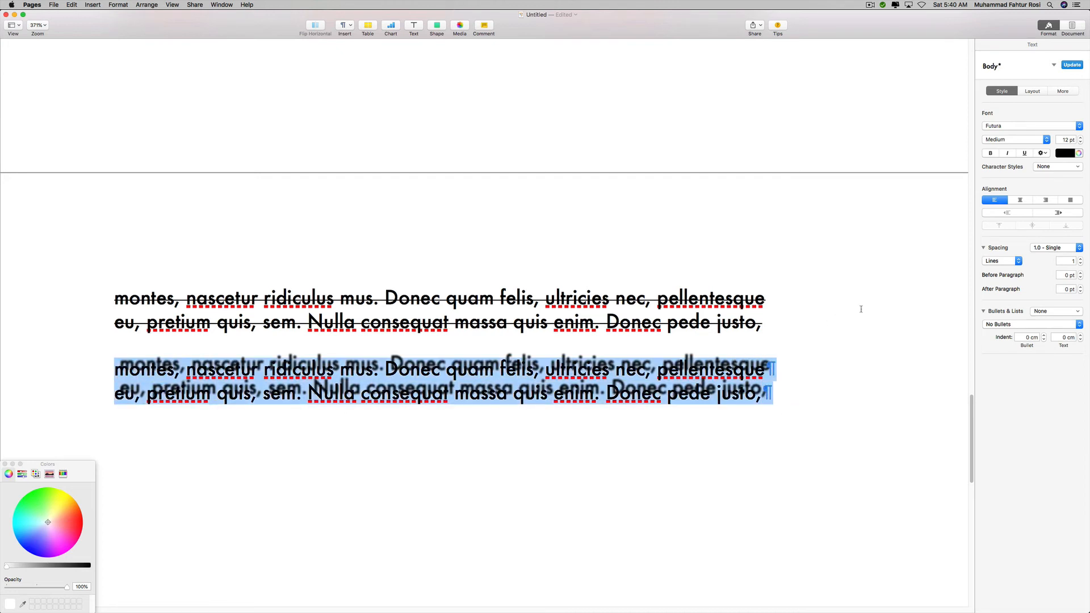
pyautogui.click(1042, 153)
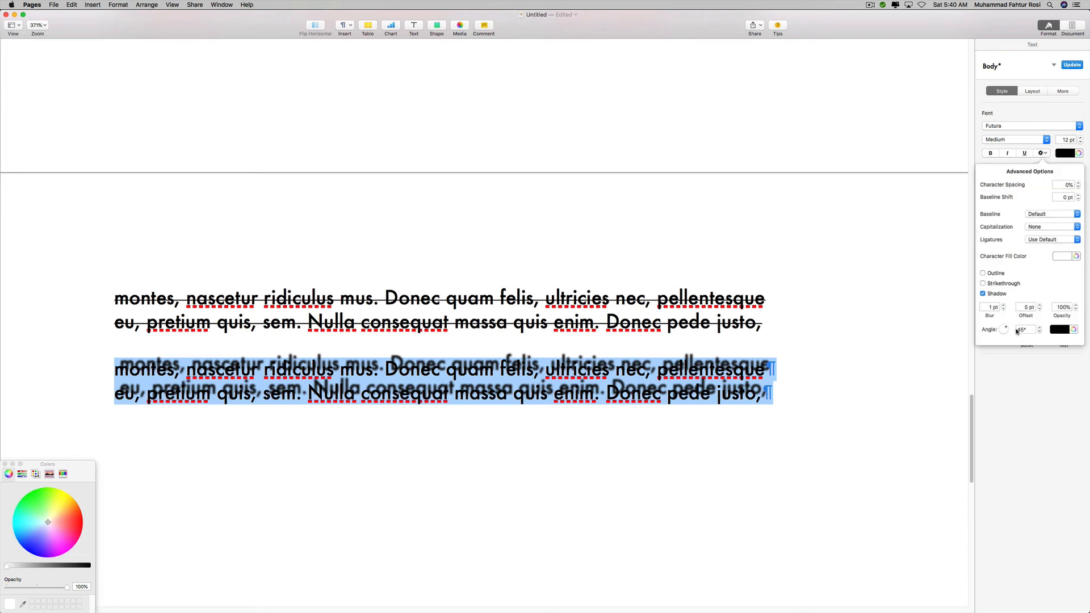
pyautogui.moveTo(1006, 329)
pyautogui.mouseDown()
pyautogui.moveTo(988, 329)
pyautogui.moveTo(1002, 337)
pyautogui.moveTo(1006, 328)
pyautogui.mouseUp()
# - Try a shadow blur of 7 pt on the lower paragraph and return it to 1 pt
pyautogui.click(1004, 306)
pyautogui.click(1004, 306)
pyautogui.click(1004, 306)
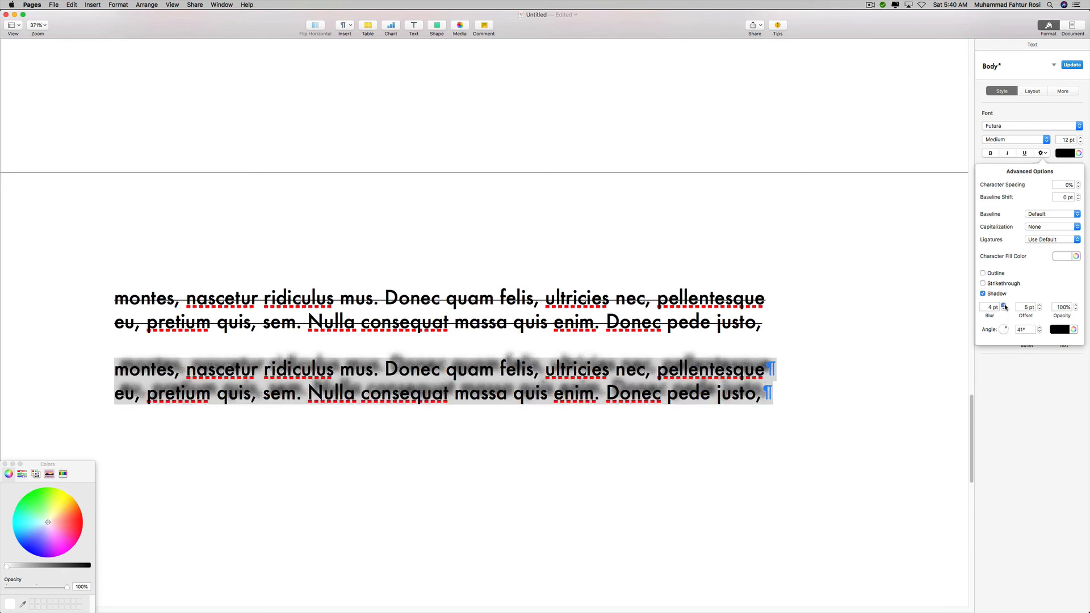
pyautogui.click(1004, 305)
pyautogui.click(1004, 305)
pyautogui.click(1004, 306)
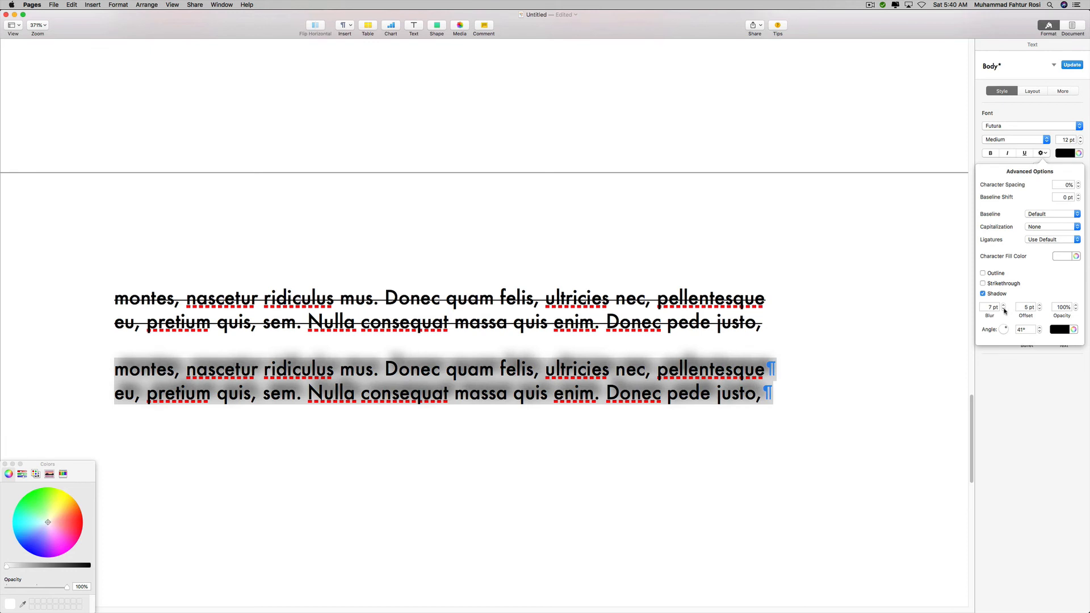
pyautogui.click(1004, 310)
pyautogui.click(1003, 309)
pyautogui.click(1003, 309)
pyautogui.click(1004, 309)
pyautogui.click(1003, 309)
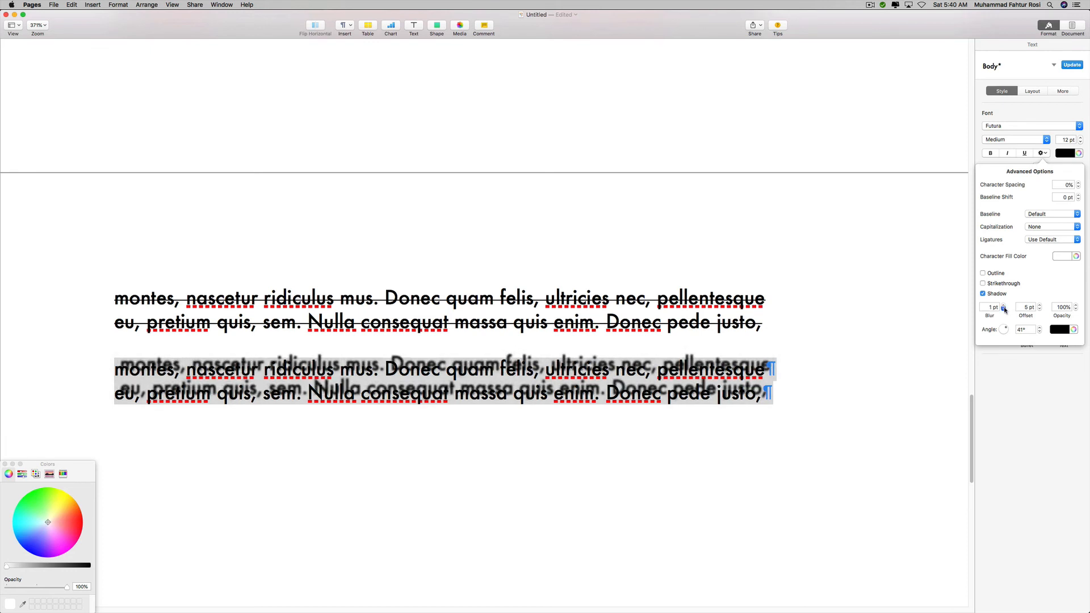
# - Increase the shadow offset of the lower paragraph to 13 pt
pyautogui.click(1040, 305)
pyautogui.click(1040, 305)
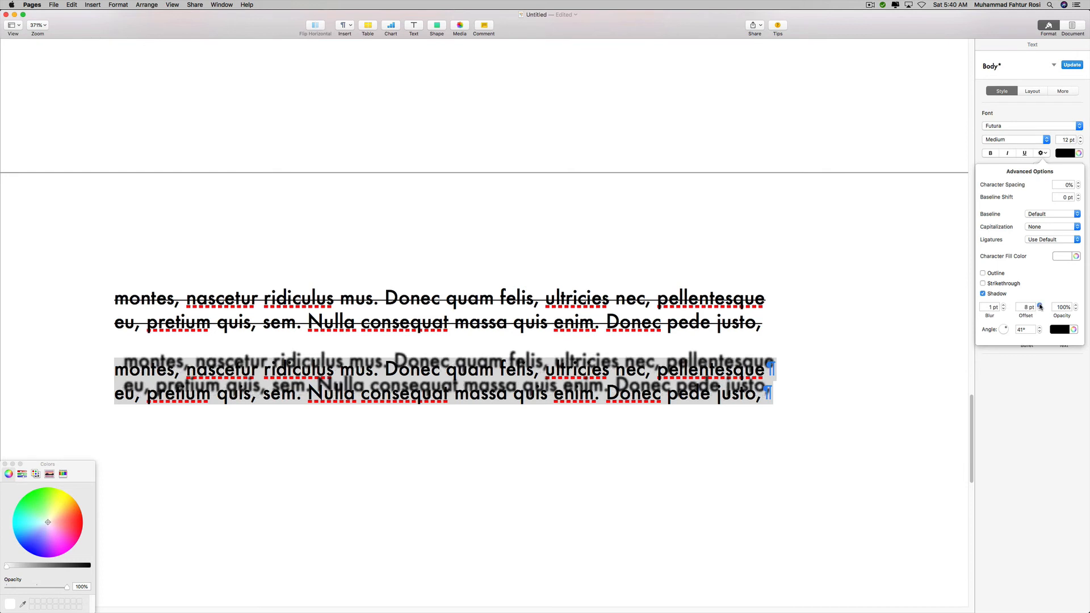
pyautogui.click(1040, 305)
pyautogui.click(1040, 305)
pyautogui.click(1040, 305)
pyautogui.click(1040, 306)
pyautogui.click(1040, 305)
pyautogui.click(1039, 305)
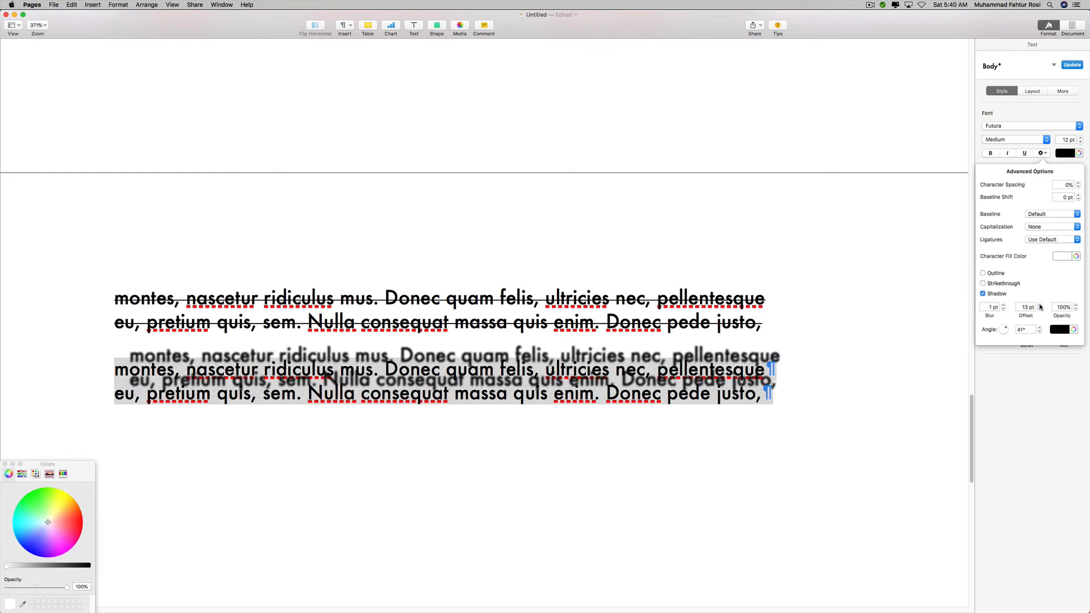
# - Reduce the shadow offset of the lower paragraph to 1 pt and settle it at 2 pt
pyautogui.click(1039, 309)
pyautogui.click(1040, 309)
pyautogui.click(1040, 309)
pyautogui.click(1039, 309)
pyautogui.click(1039, 309)
pyautogui.click(1039, 309)
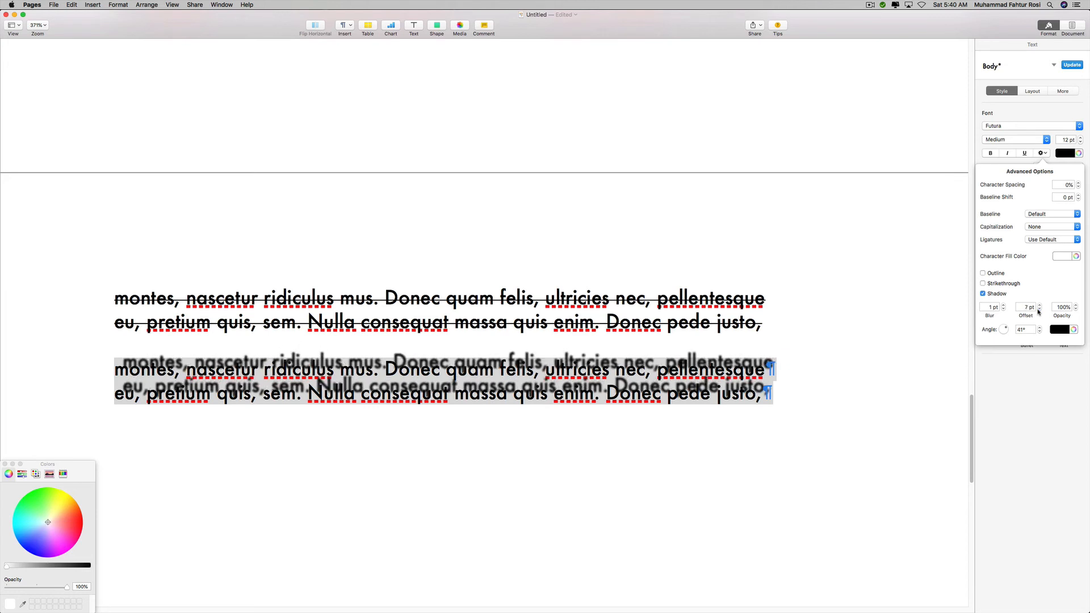
pyautogui.click(1039, 310)
pyautogui.click(1040, 310)
pyautogui.click(1040, 310)
pyautogui.click(1039, 309)
pyautogui.click(1039, 310)
pyautogui.click(1040, 310)
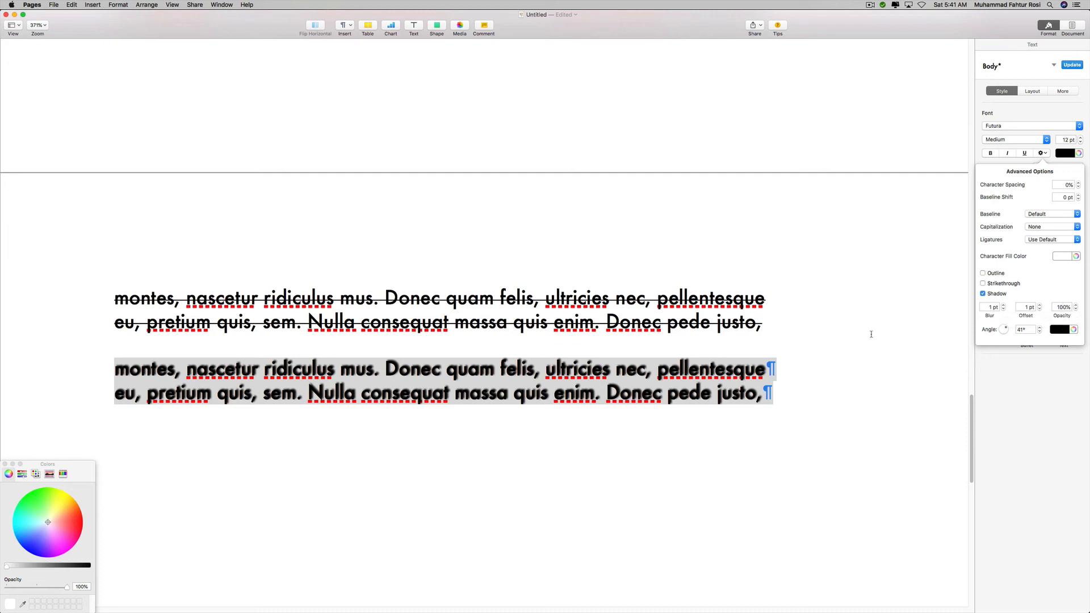
pyautogui.click(1039, 306)
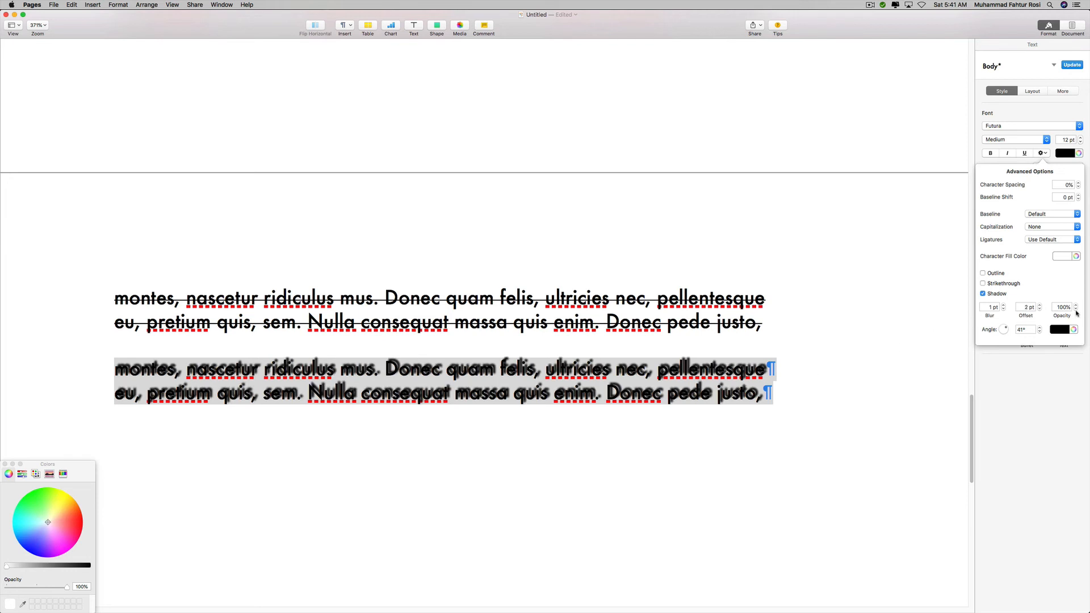
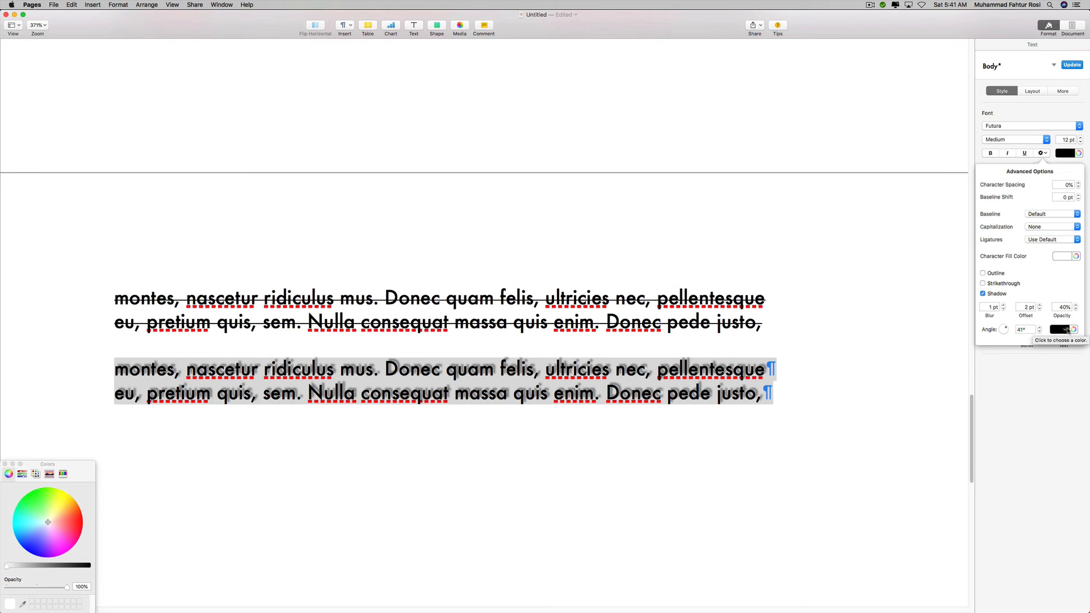
# - Set the paragraph's shadow color to red and check its advanced text options
pyautogui.click(1066, 330)
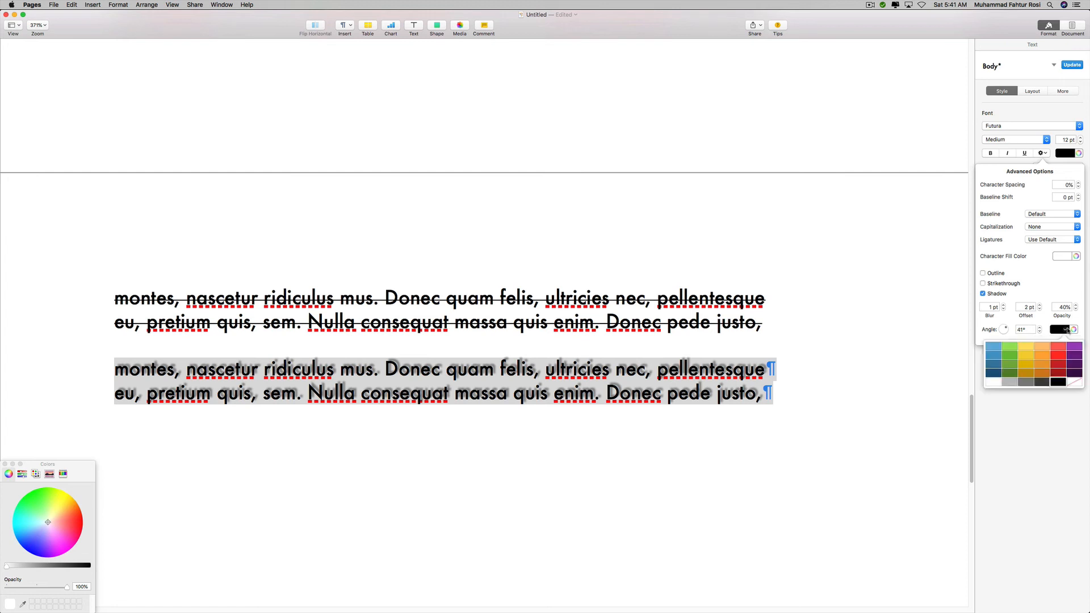
pyautogui.click(1058, 355)
pyautogui.click(869, 359)
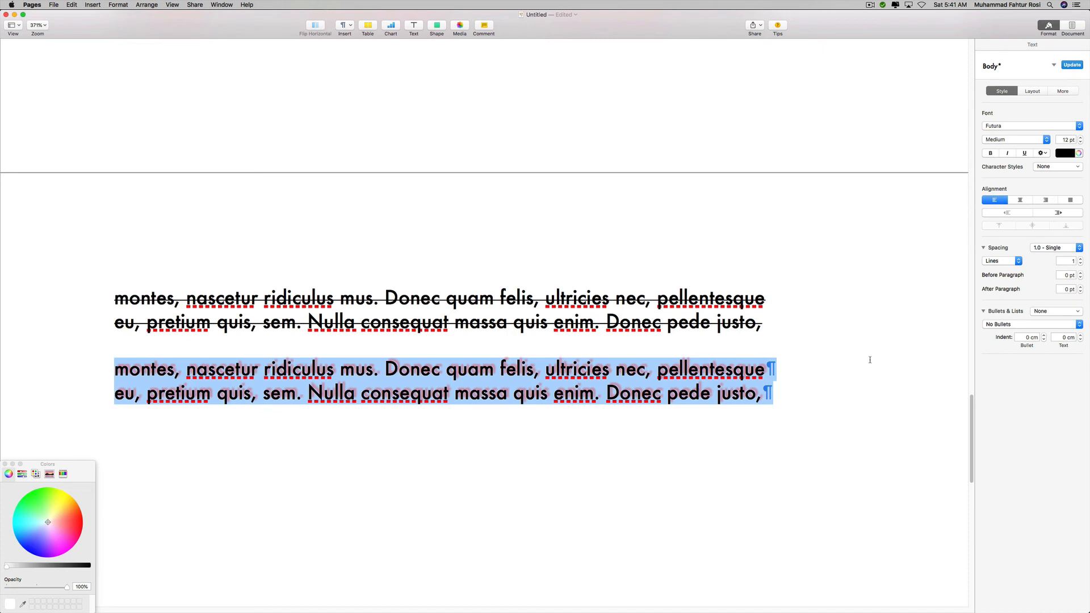
pyautogui.click(870, 359)
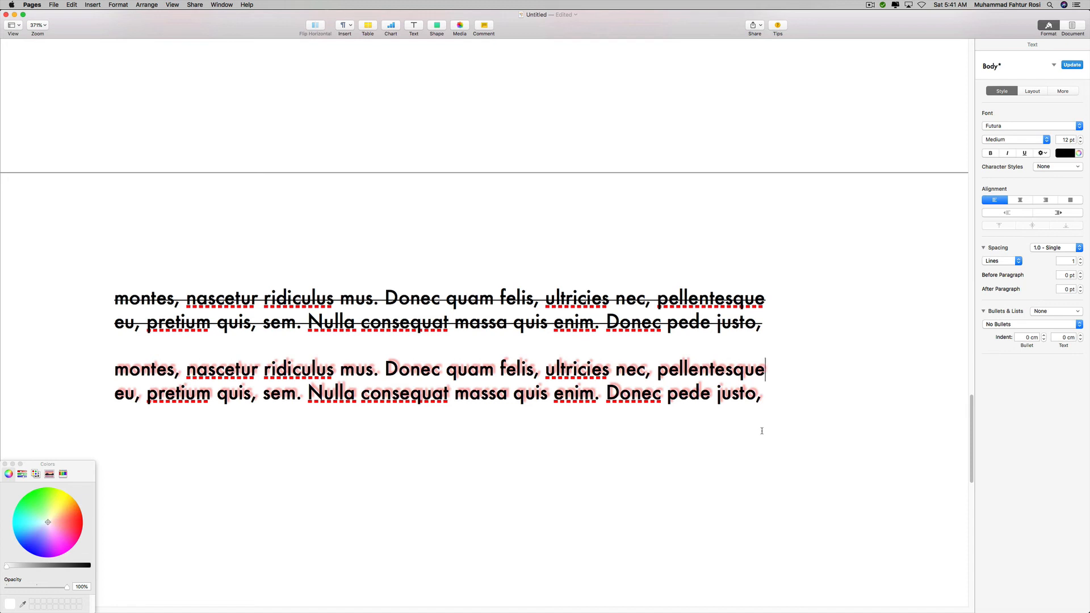
pyautogui.scroll(-3, 778, 315)
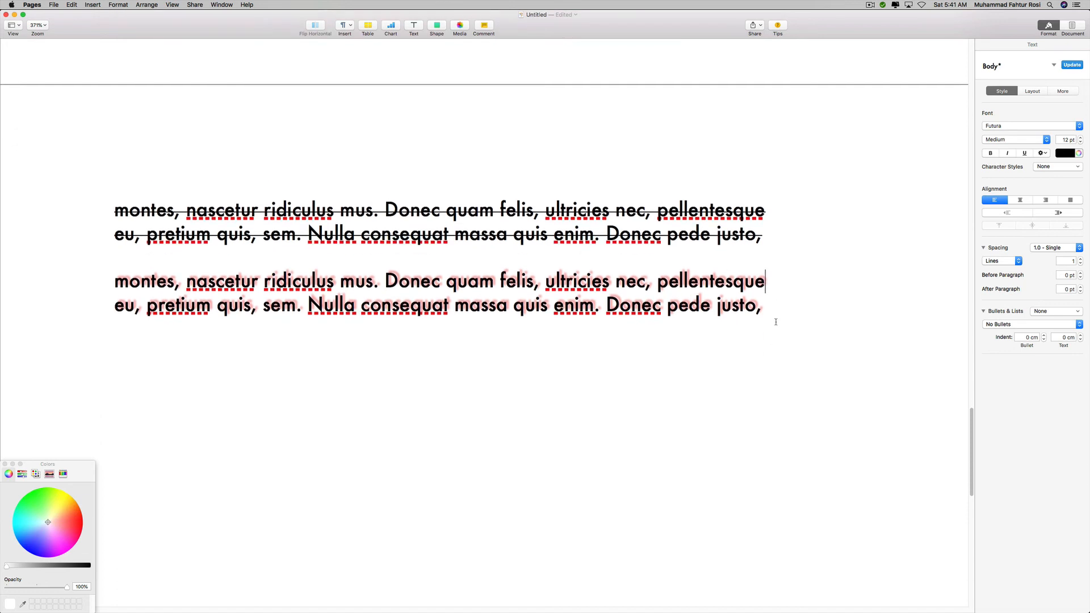
pyautogui.click(1047, 154)
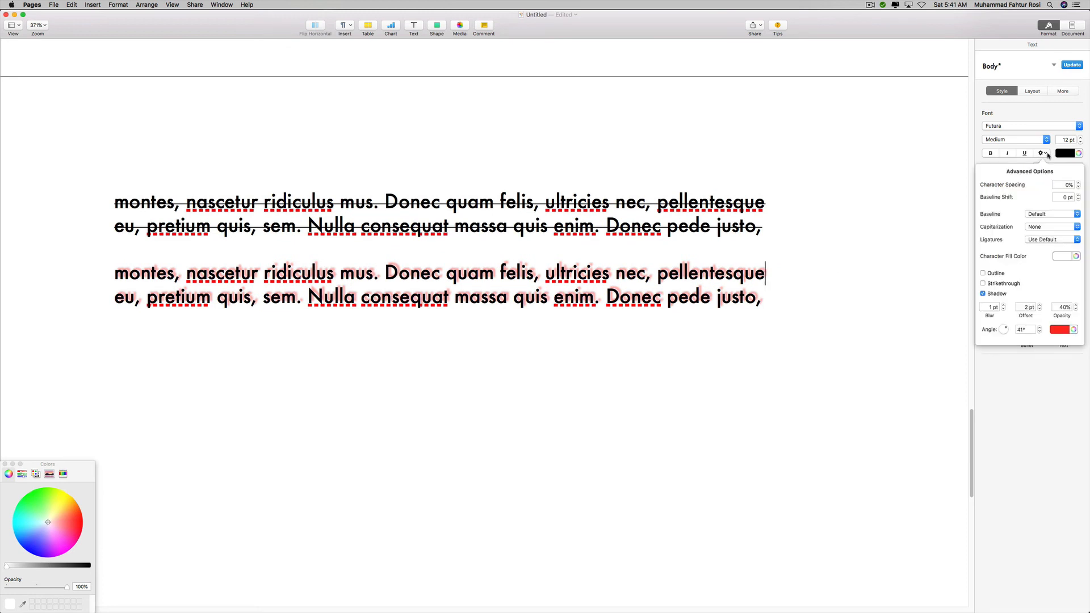
pyautogui.click(687, 397)
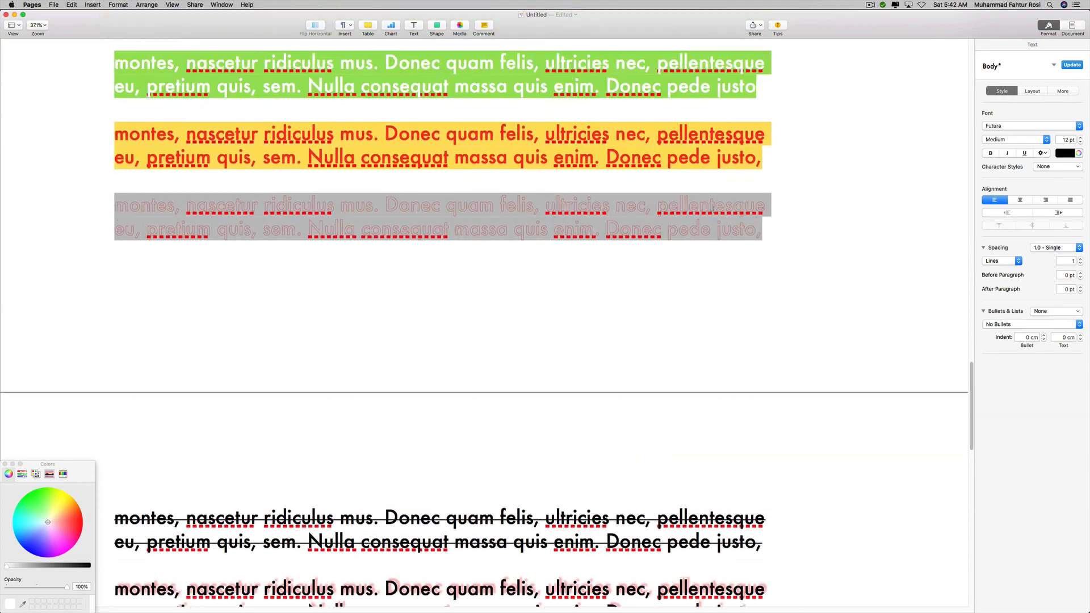
# - Copy the plain Futura Medium paragraph directly below the script-font text near the document's start
pyautogui.scroll(15, 712, 210)
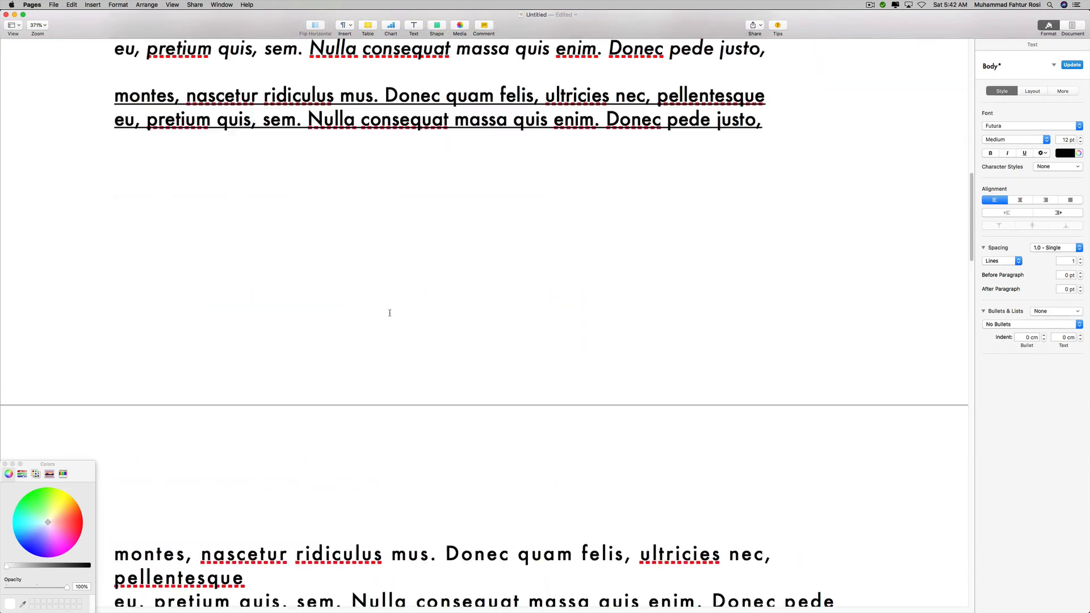
pyautogui.scroll(-4, 389, 312)
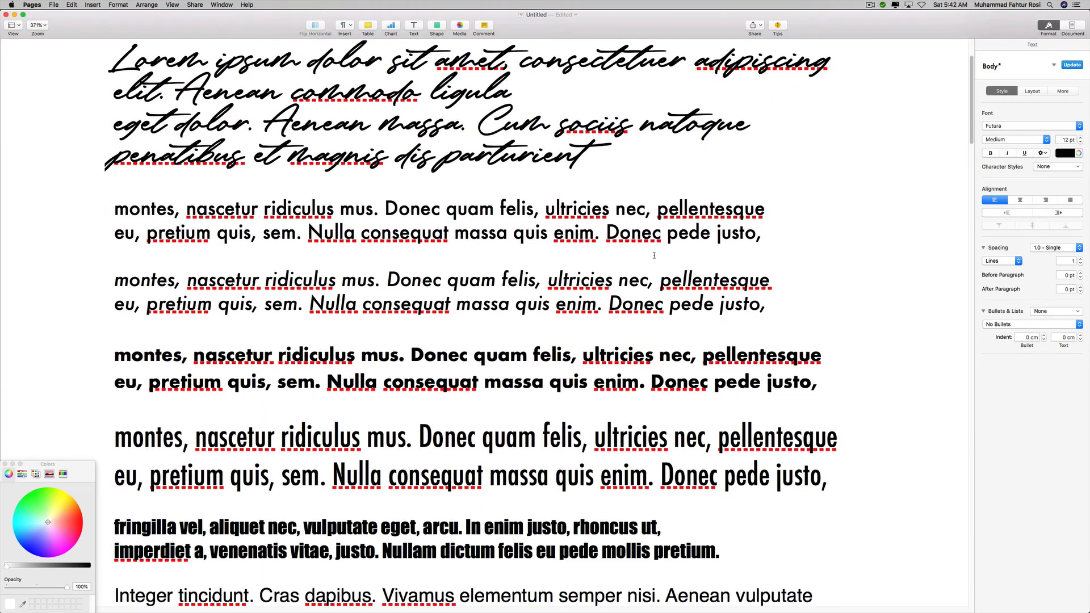
pyautogui.moveTo(766, 235); pyautogui.dragTo(114, 208)
pyautogui.press('super+c')
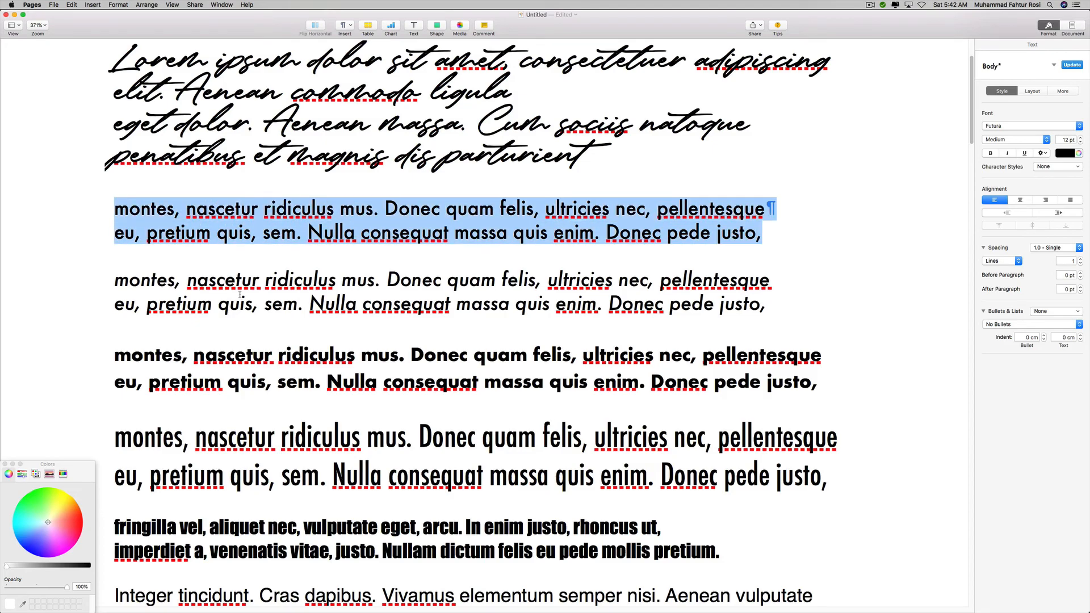
# - Paste four copies of the plain paragraph below the red-shadowed paragraph, separated by blank lines
pyautogui.scroll(-5, 556, 420)
pyautogui.scroll(-20, 556, 420)
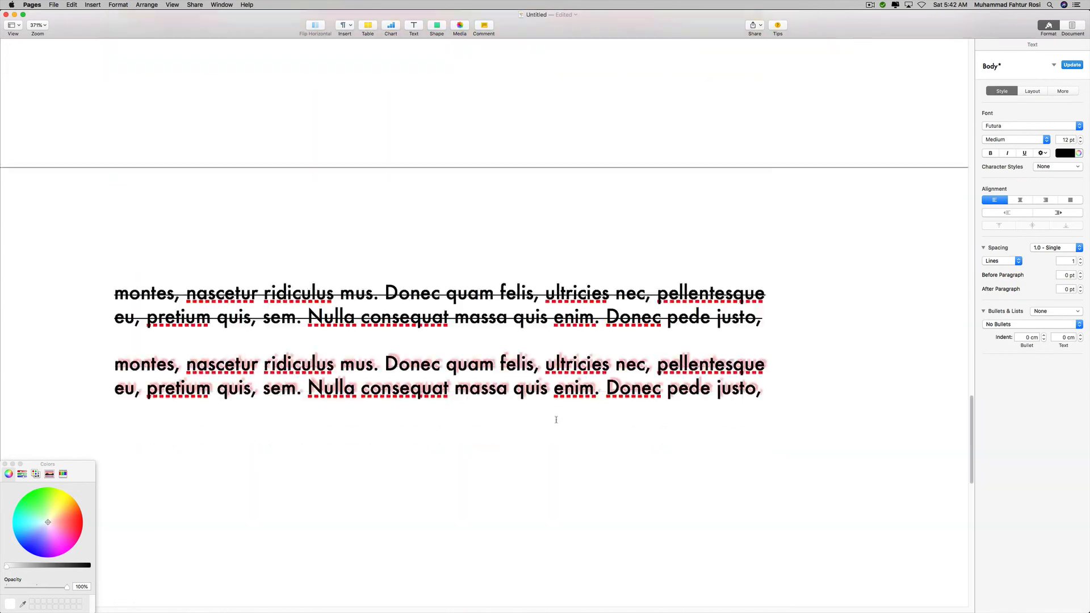
pyautogui.scroll(5, 625, 406)
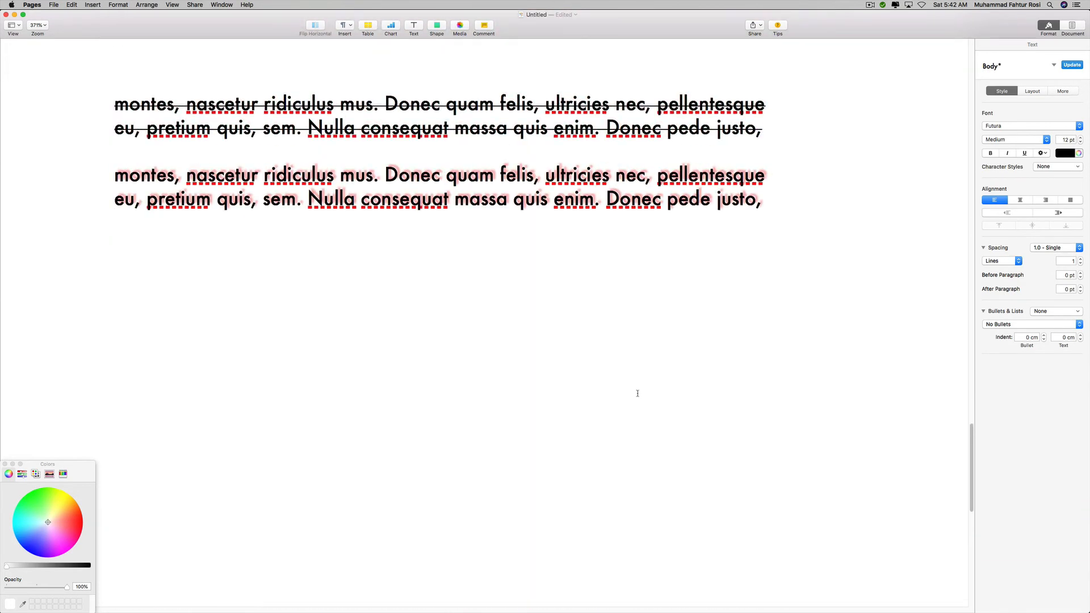
pyautogui.press('Return')
pyautogui.press('Return')
pyautogui.press('super+v')
pyautogui.press('Return')
pyautogui.press('super+v')
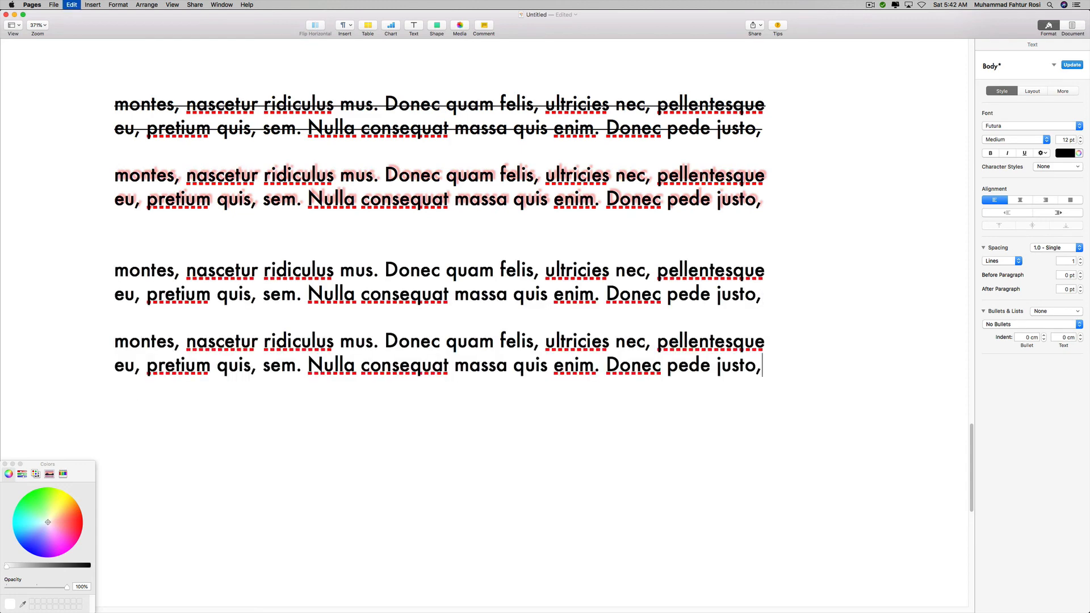
pyautogui.press('Return')
pyautogui.press('super+v')
pyautogui.press('Return')
pyautogui.press('Return')
pyautogui.press('Return')
pyautogui.press('super+v')
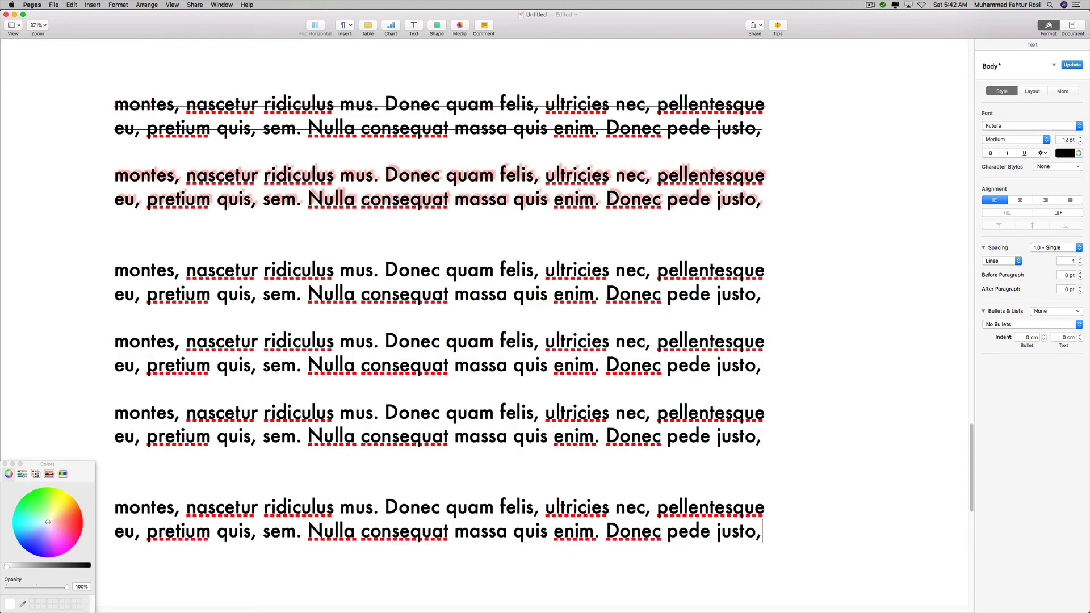
# - Save the document in the sample folder as "Sample video 7 part 1"
pyautogui.press('super+s')
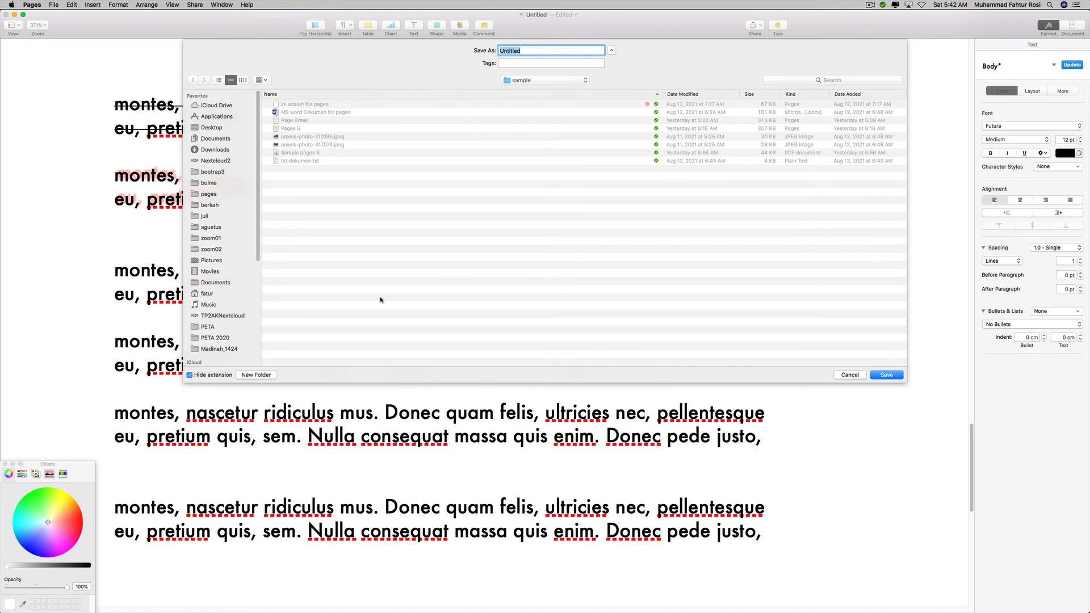
pyautogui.write('Sample video 7 a')
pyautogui.press('BackSpace')
pyautogui.write('pages')
pyautogui.press('Return')
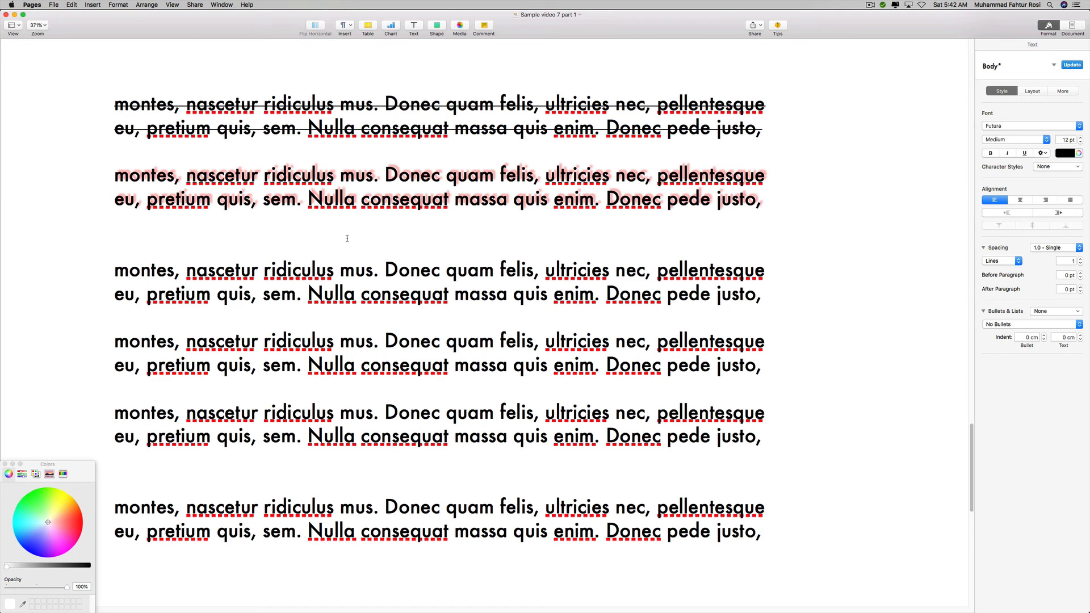
# - Delete the extra blank line above the last pasted paragraph
pyautogui.scroll(-3, 298, 322)
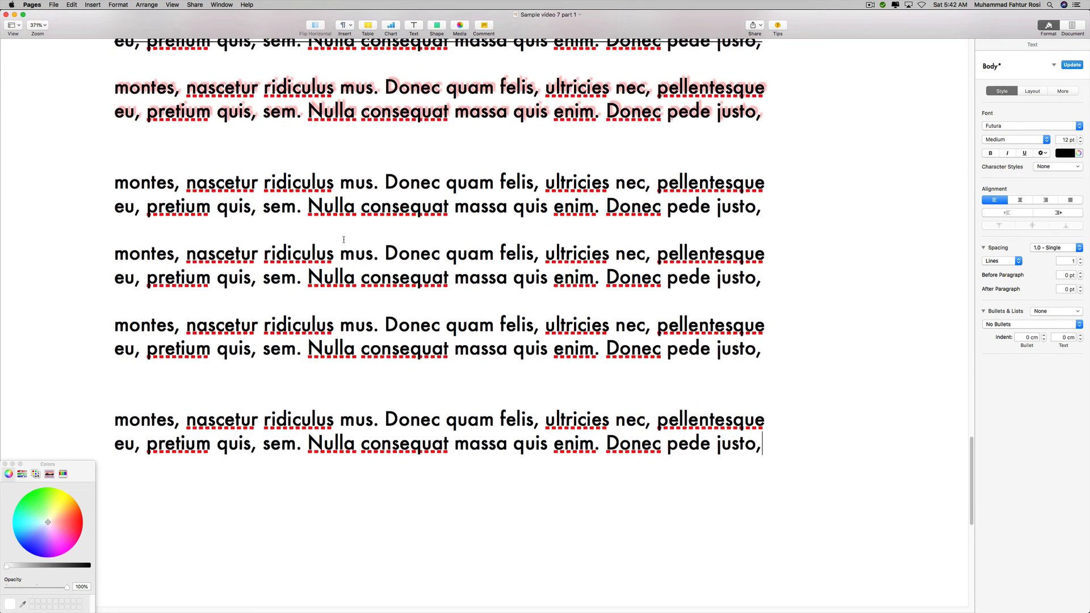
pyautogui.click(238, 392)
pyautogui.press('BackSpace')
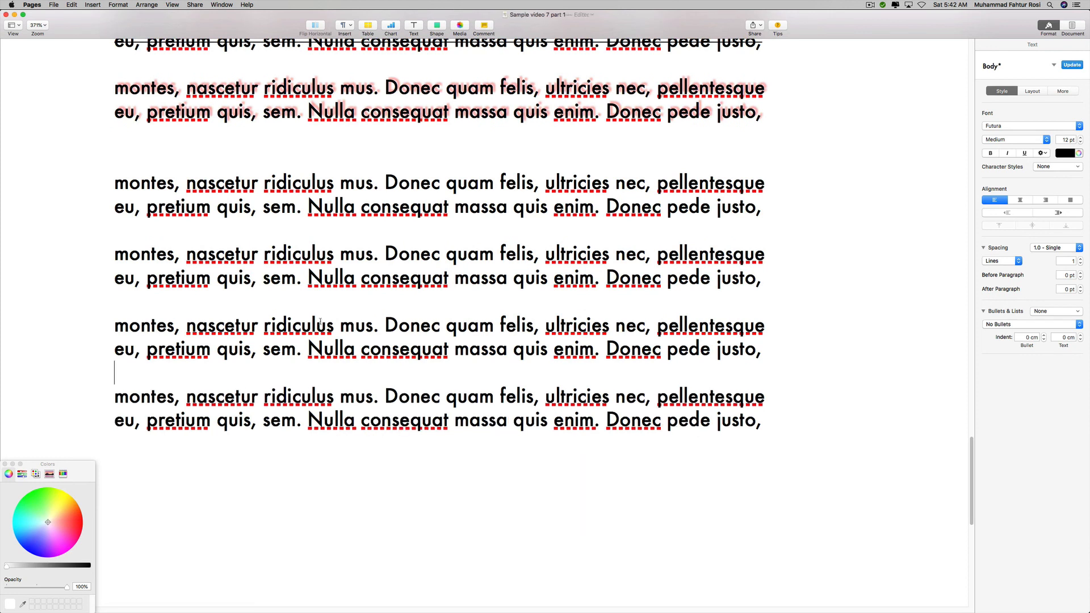
# - Select the first pasted paragraph and view the available character styles without applying one
pyautogui.moveTo(770, 205); pyautogui.dragTo(111, 185)
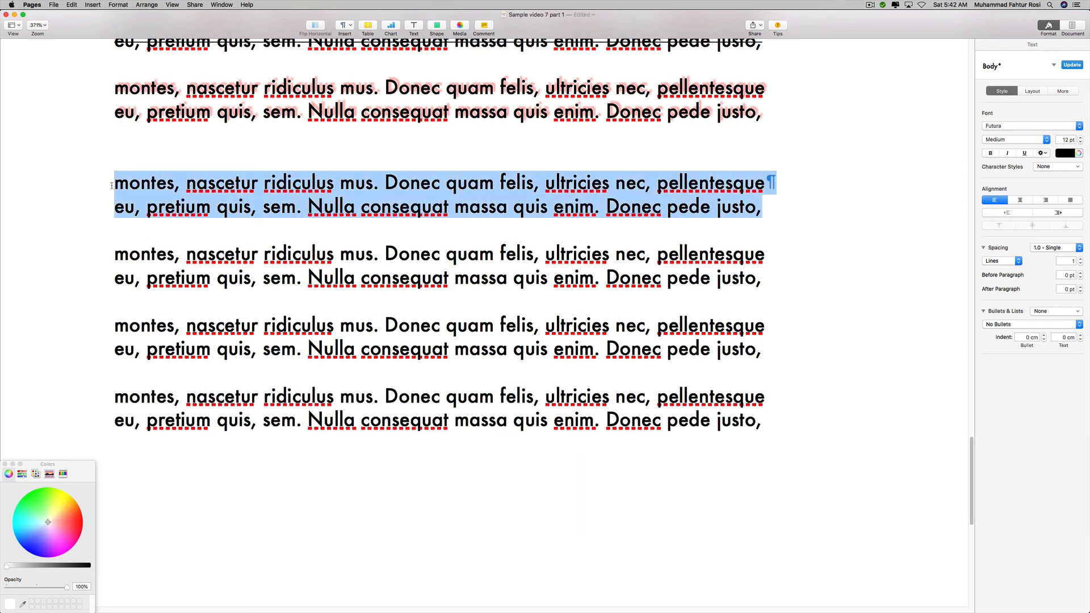
pyautogui.click(1063, 167)
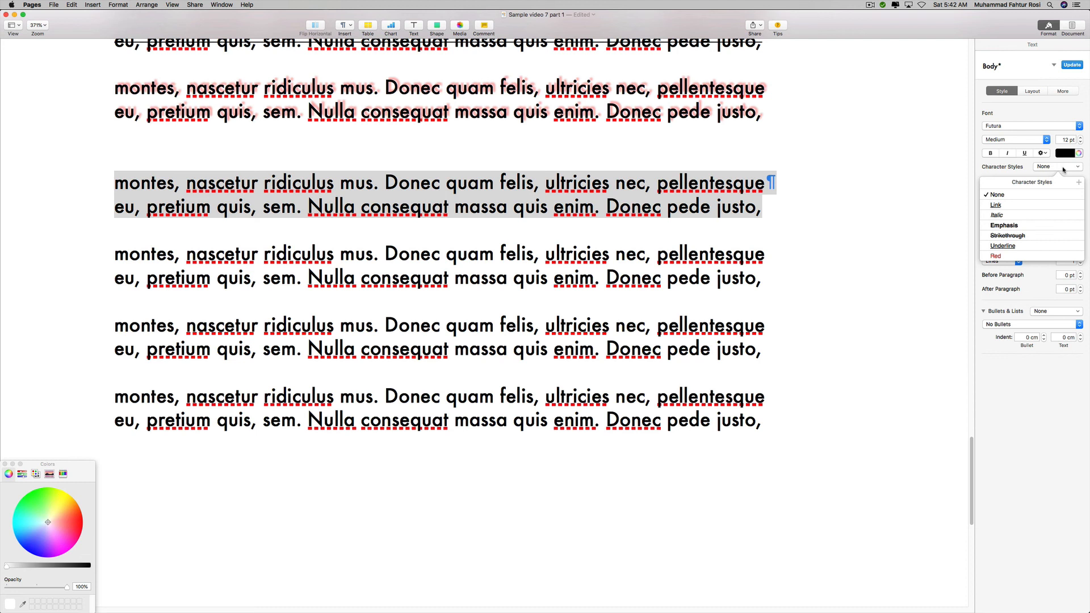
pyautogui.click(909, 222)
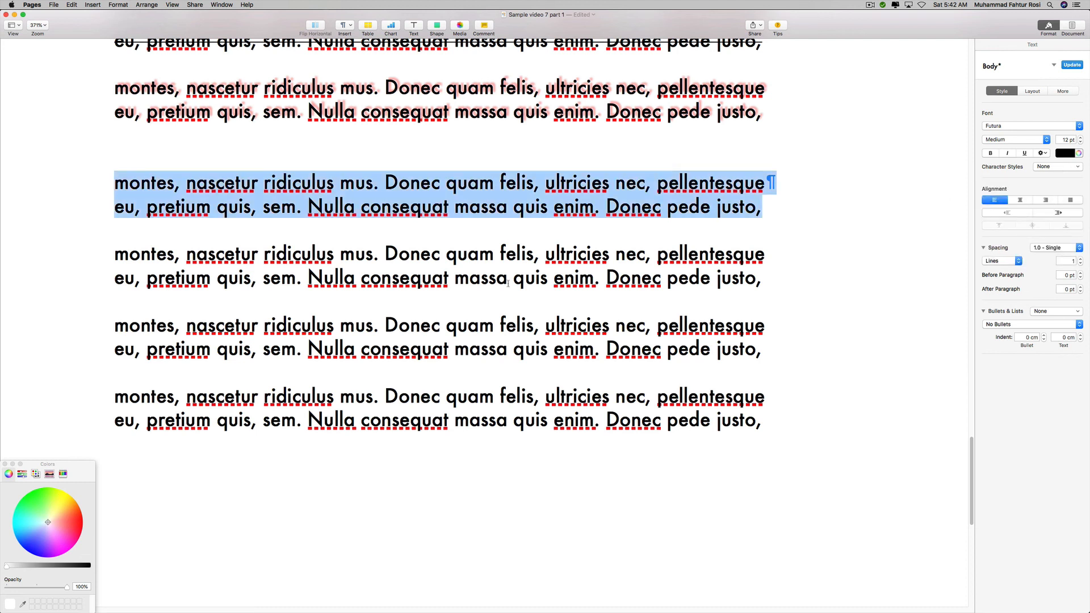
# - Switch to Safari and show the presentation slide listing the topics of video part 7
pyautogui.press('super+Tab')
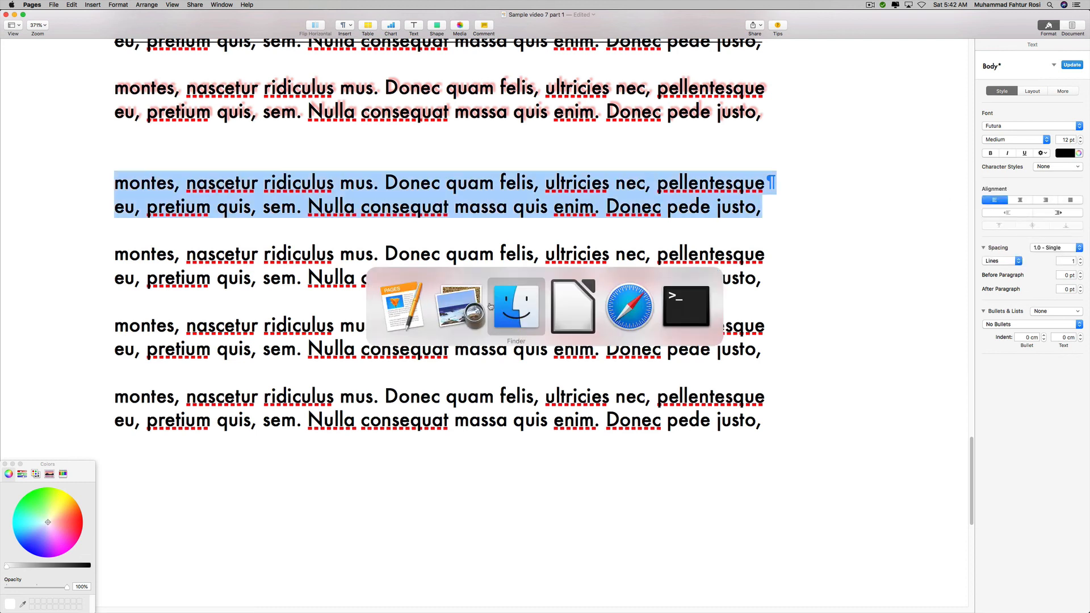
pyautogui.click(619, 296)
pyautogui.press('Right')
pyautogui.press('Right')
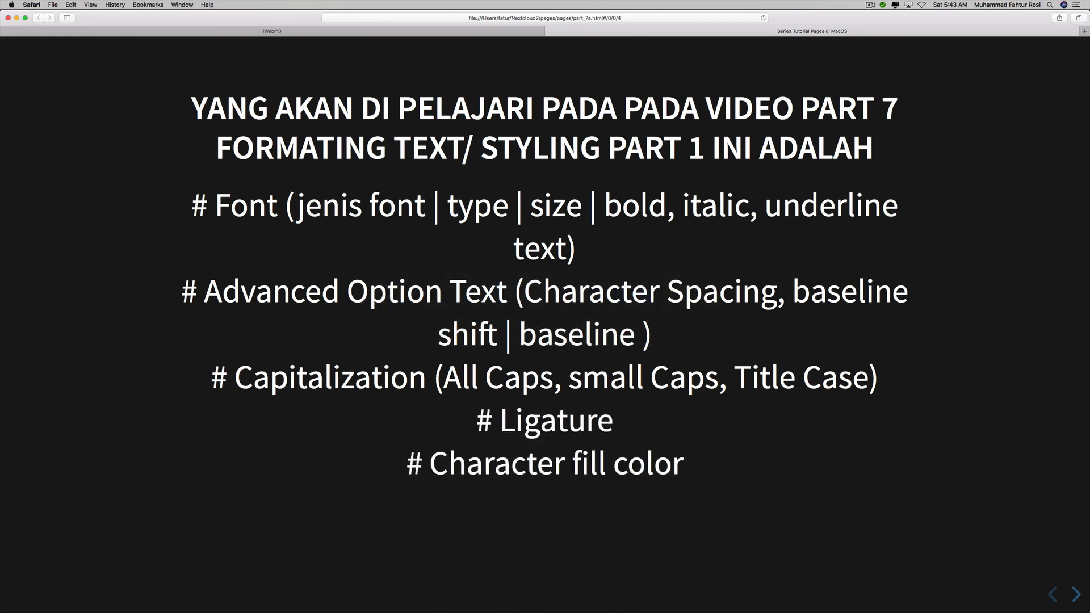